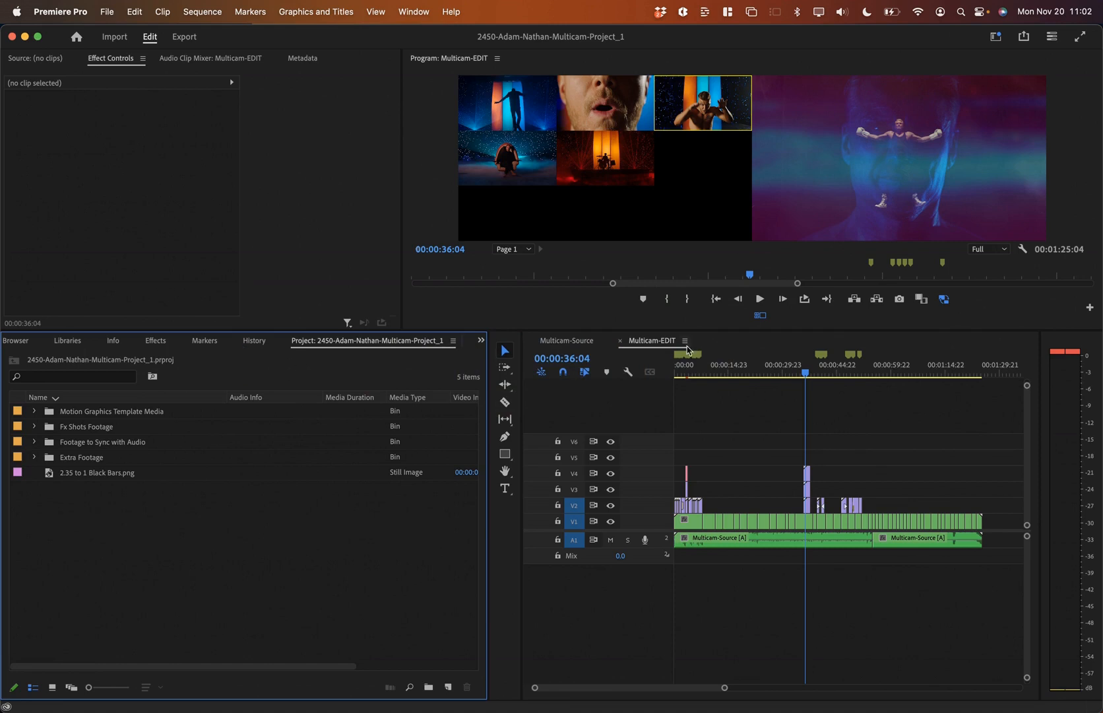
Step: Fit the timeline view, then maximize the Project panel to show its four bins and the black-bars image
key(=)
key(=)
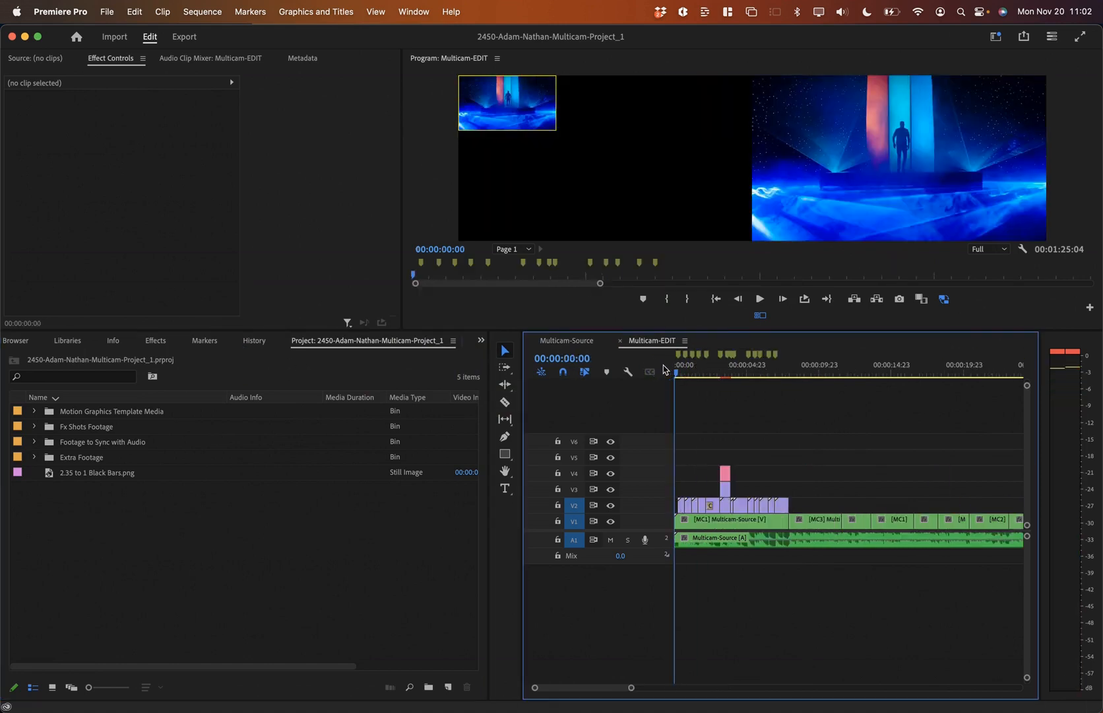
key(minus)
key(minus)
key(super+Tab)
key(super+Tab)
key(super+Tab)
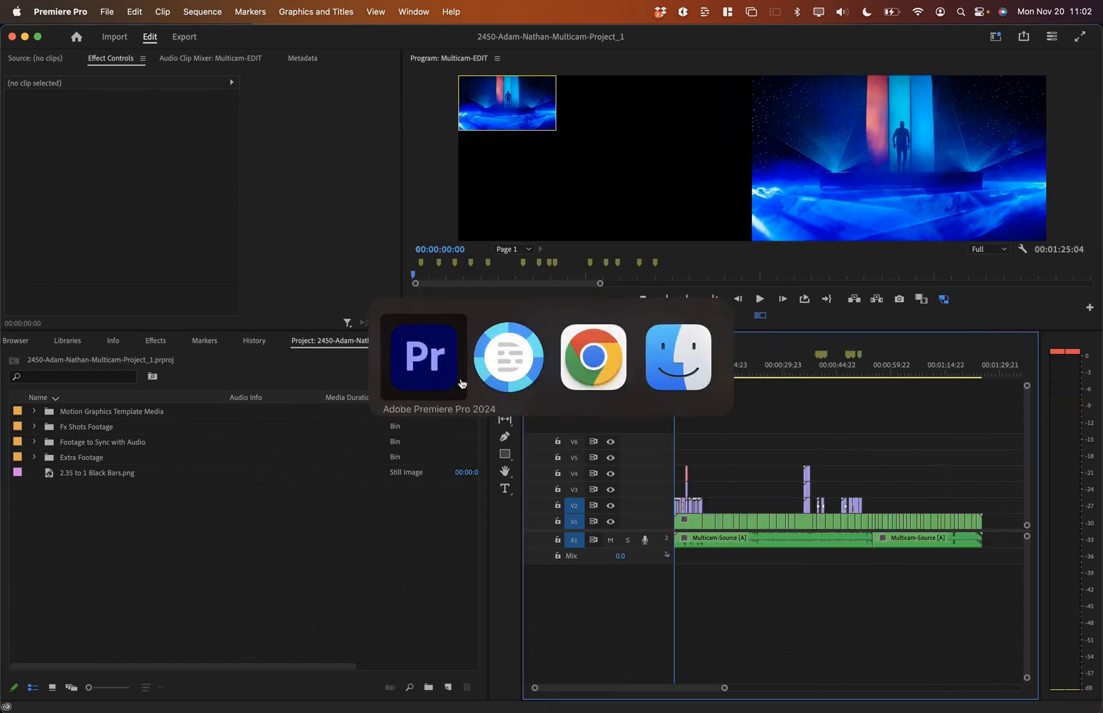
click(116, 512)
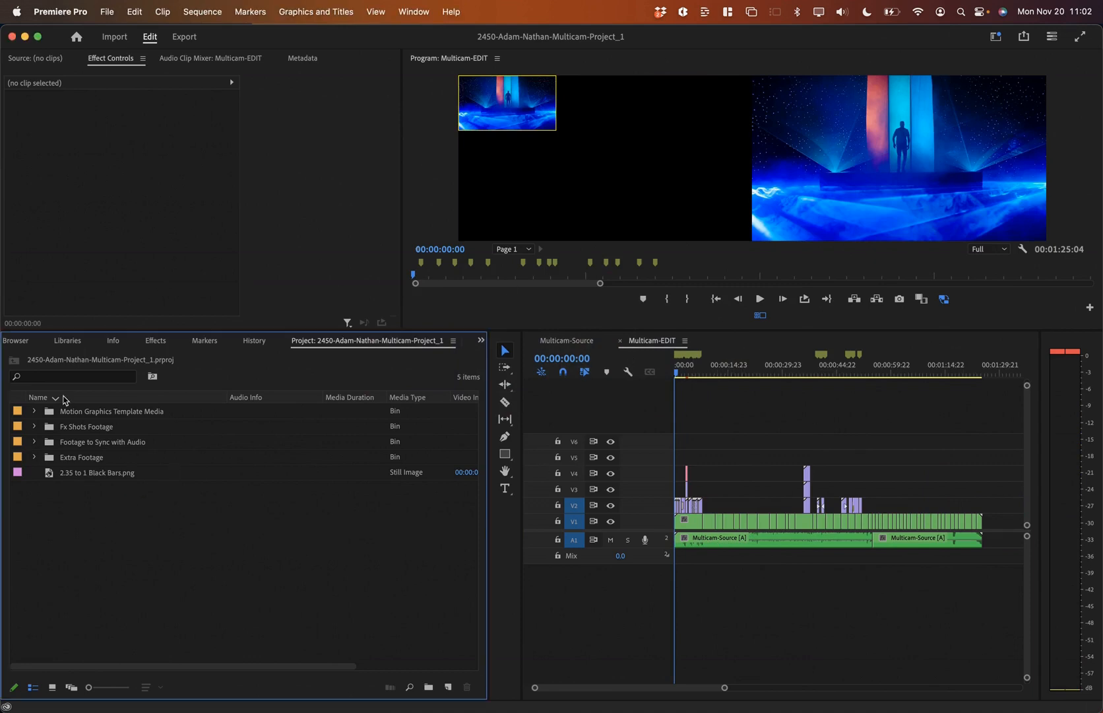
key(grave)
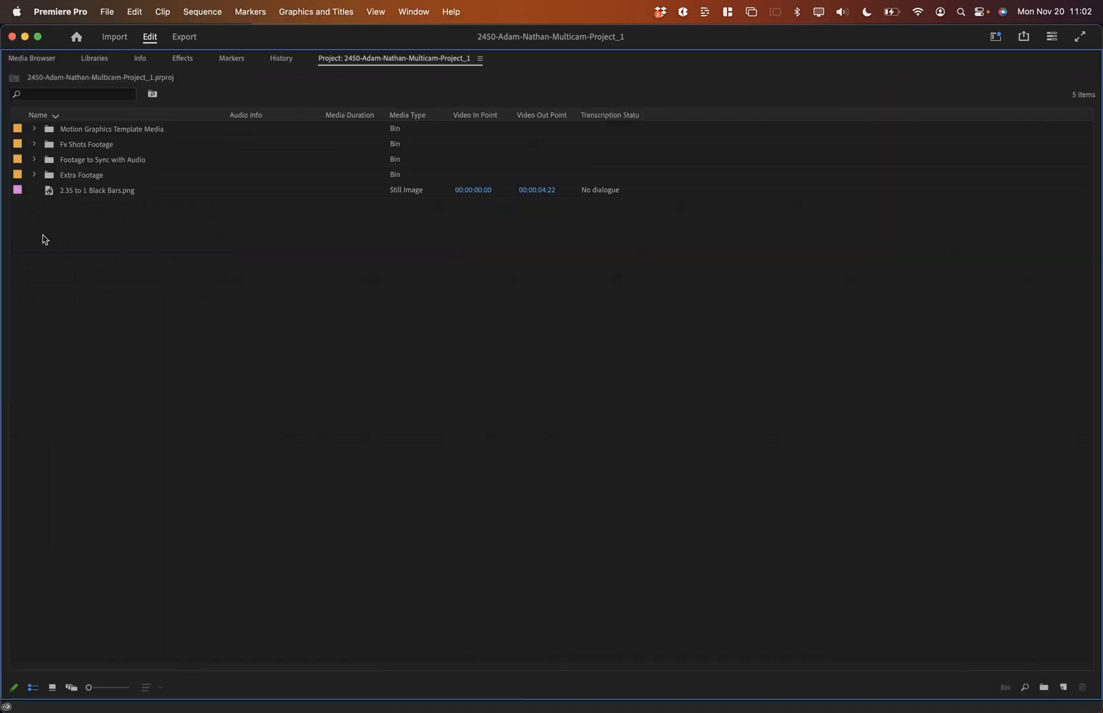
Step: Expand Extra Footage and its sub-bins, and open Dan_Chair as a bin in thumbnail view
click(35, 172)
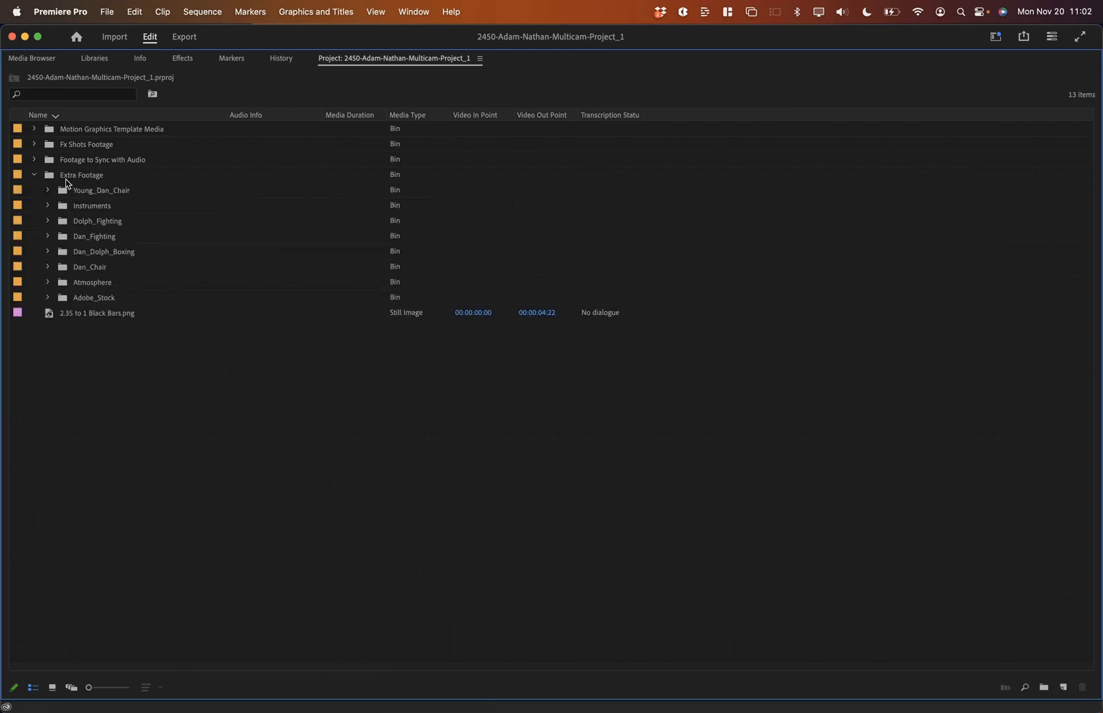
click(46, 297)
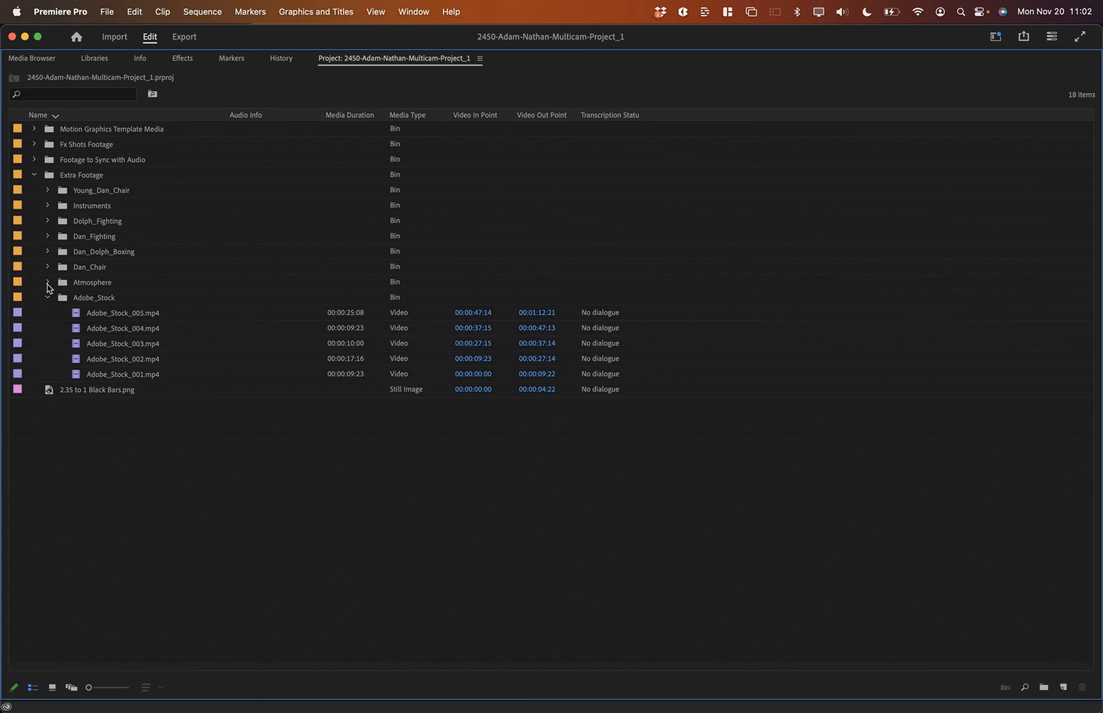
click(47, 282)
click(47, 267)
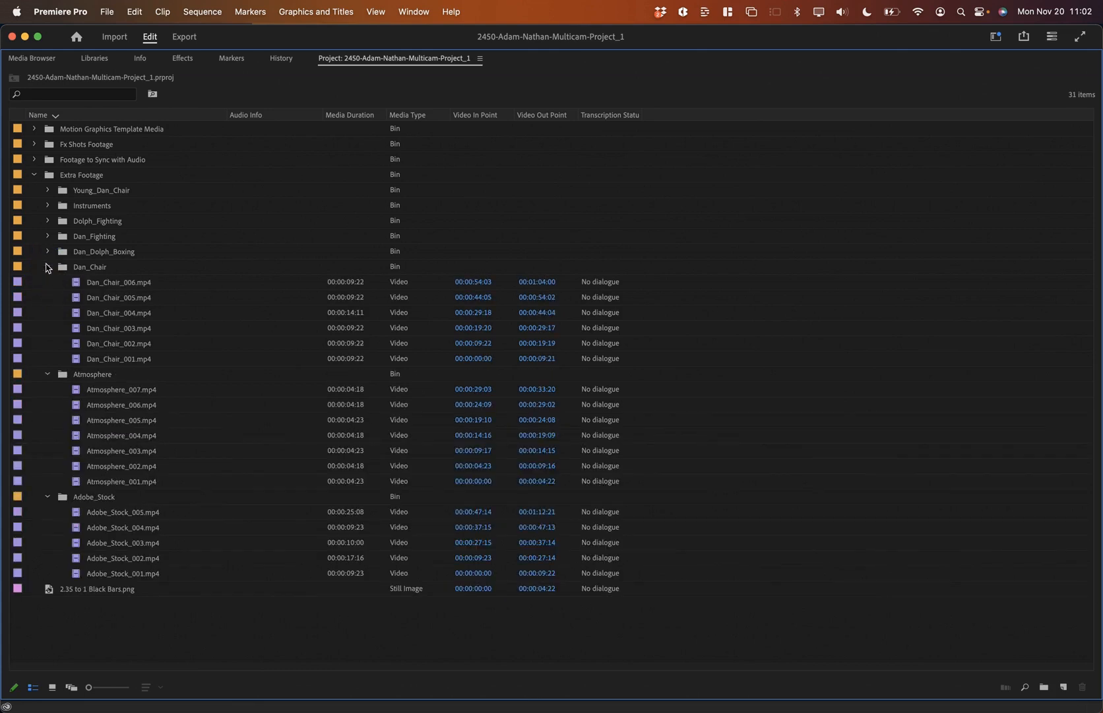
double_click(60, 268)
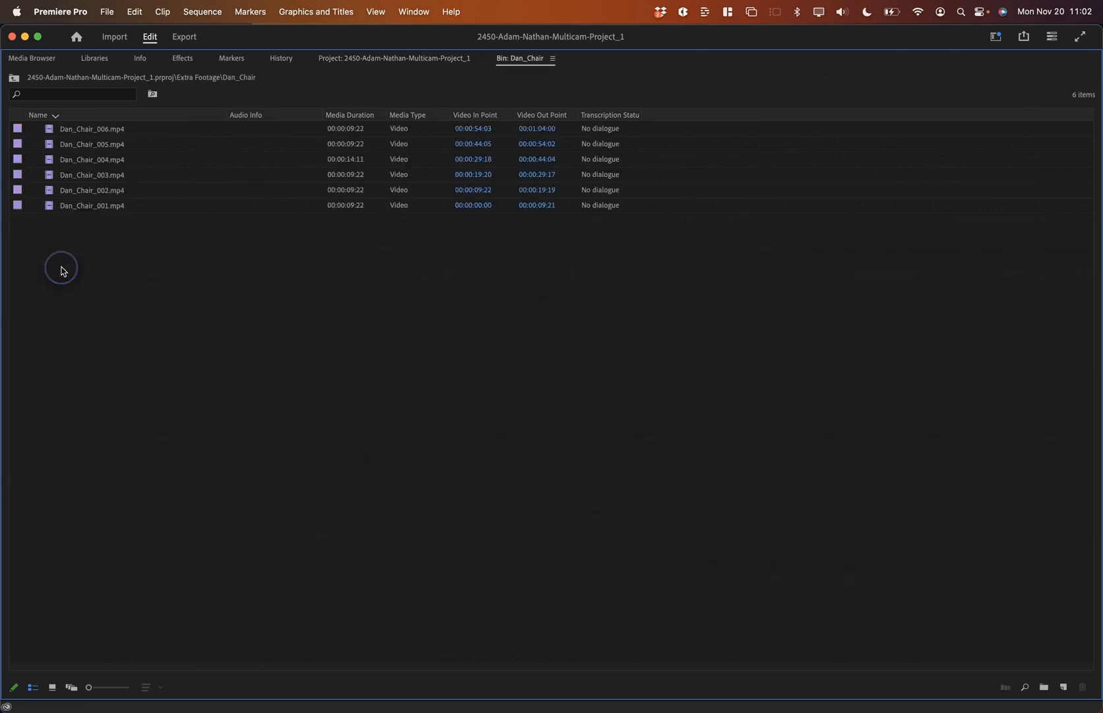
click(53, 687)
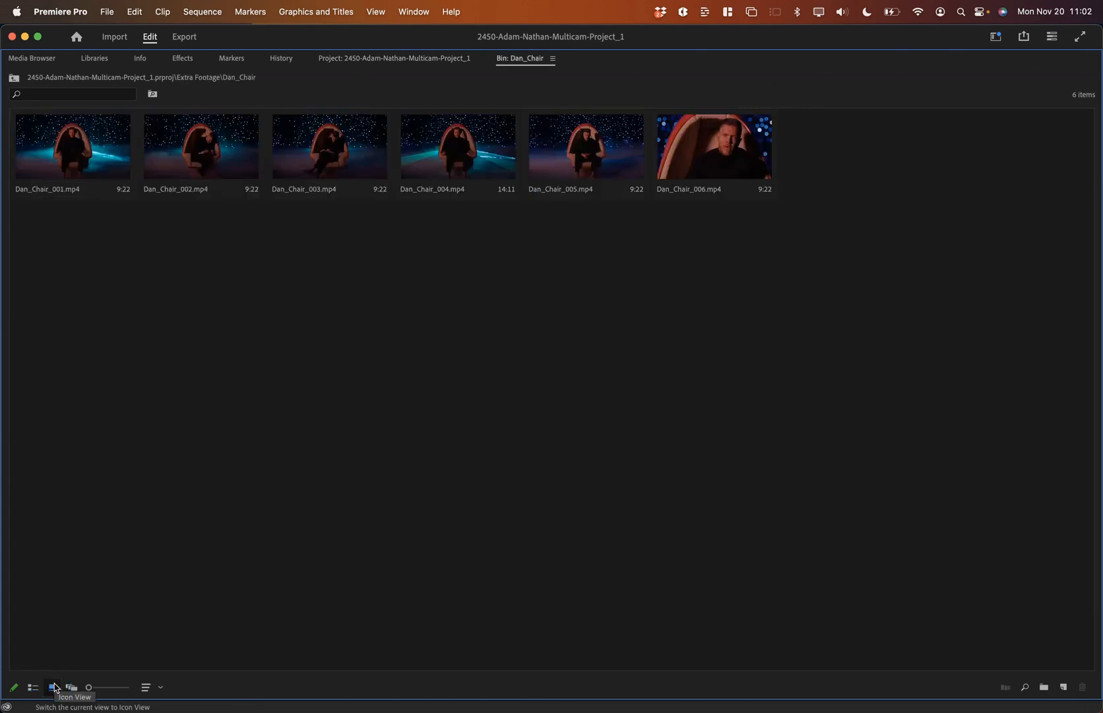
Step: Open the Young_Dan_Chair, Instruments > Guitar and Dolph_Fighting bins in turn
click(14, 80)
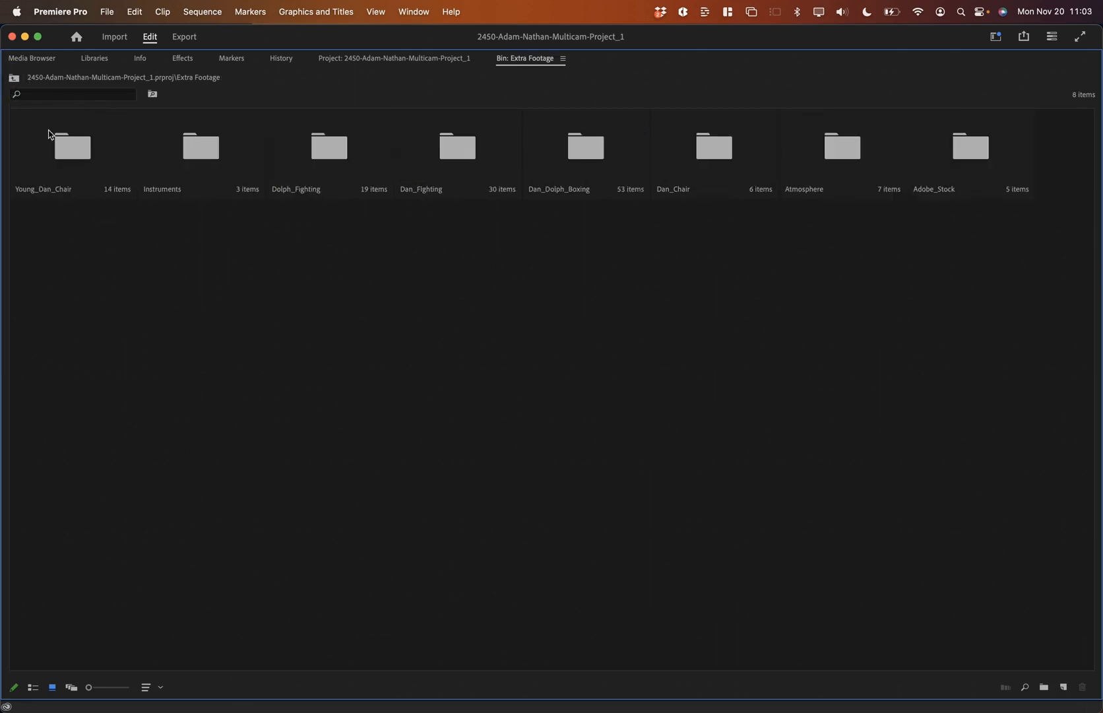
double_click(76, 152)
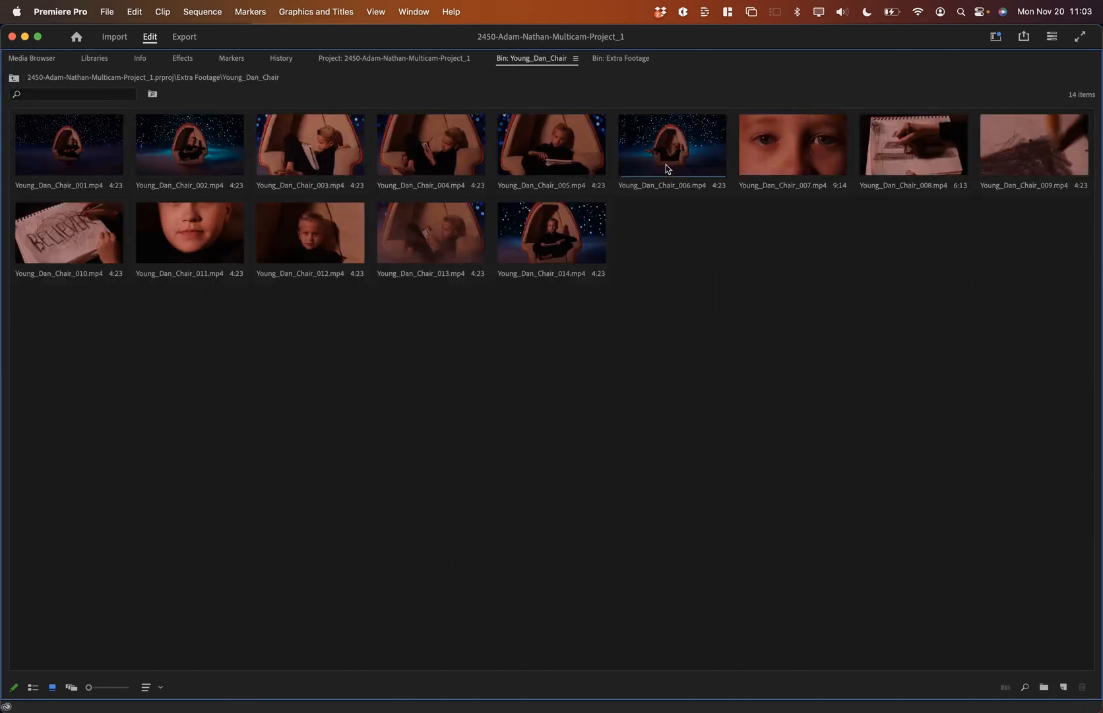
click(14, 80)
click(195, 157)
double_click(195, 156)
double_click(78, 144)
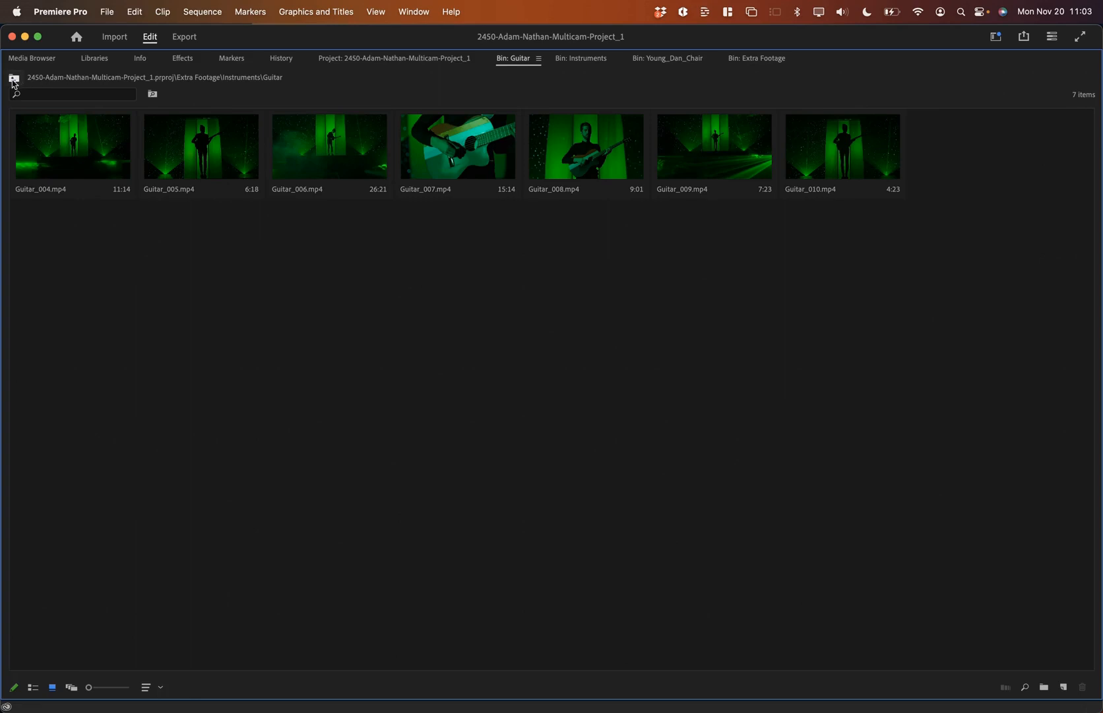
click(14, 79)
click(14, 80)
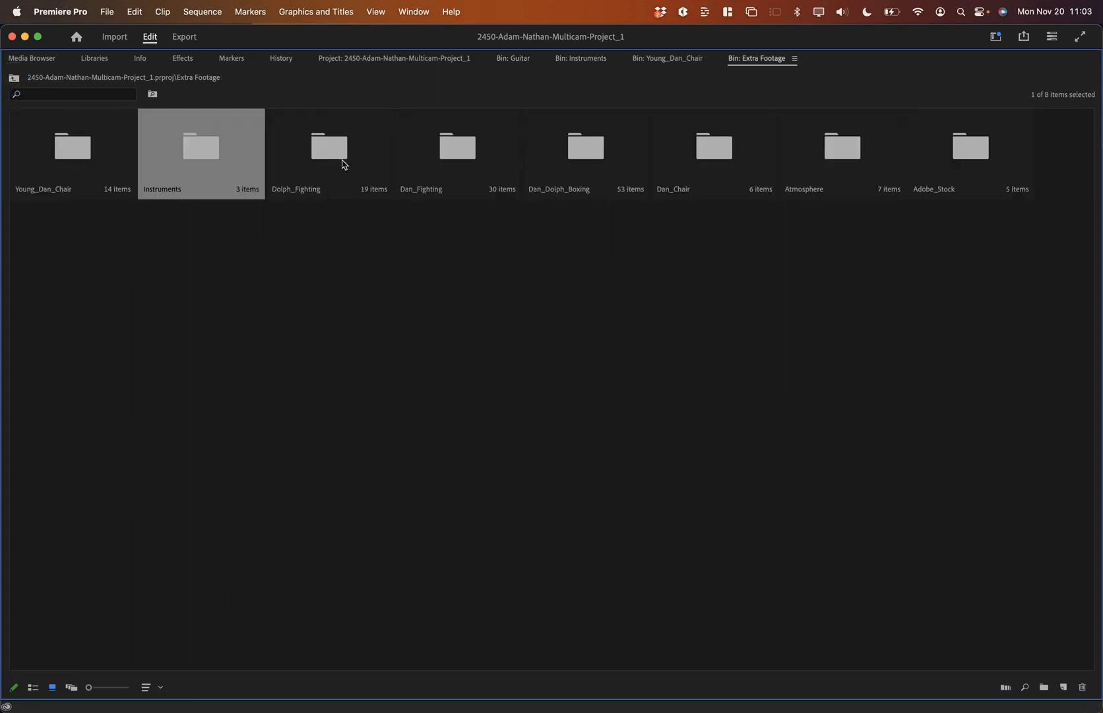
double_click(332, 151)
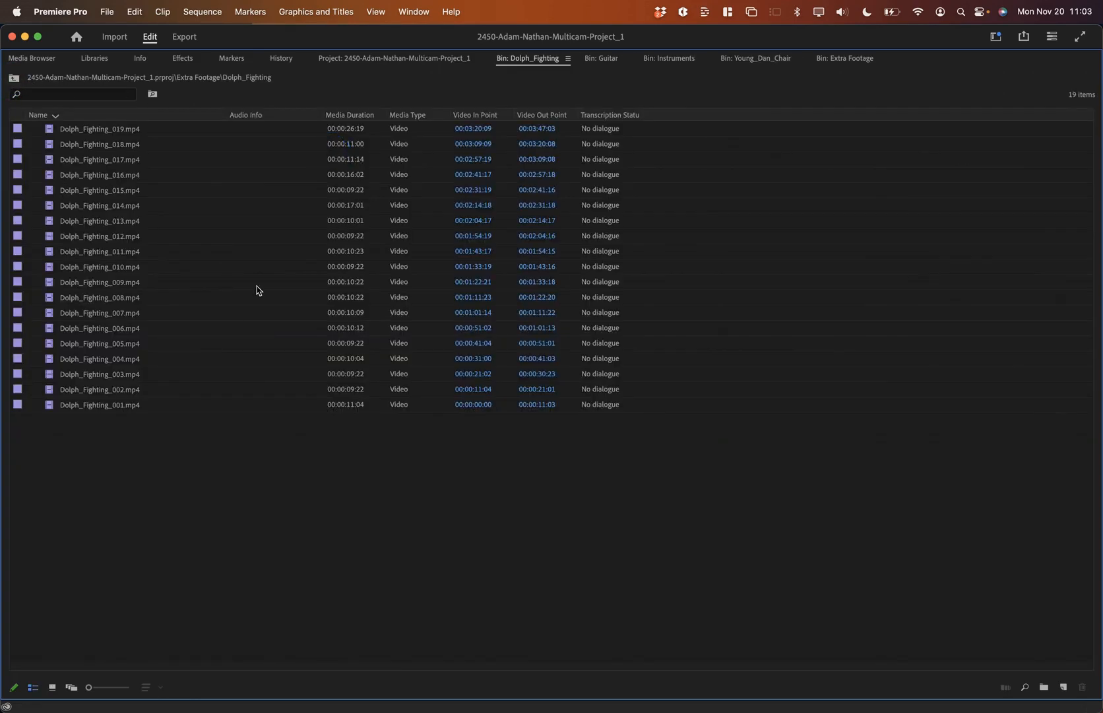
Step: View Dolph_Fighting as thumbnails, open Dan_Fighting and Dan_Dolph_Boxing, then restore the editing layout
click(53, 687)
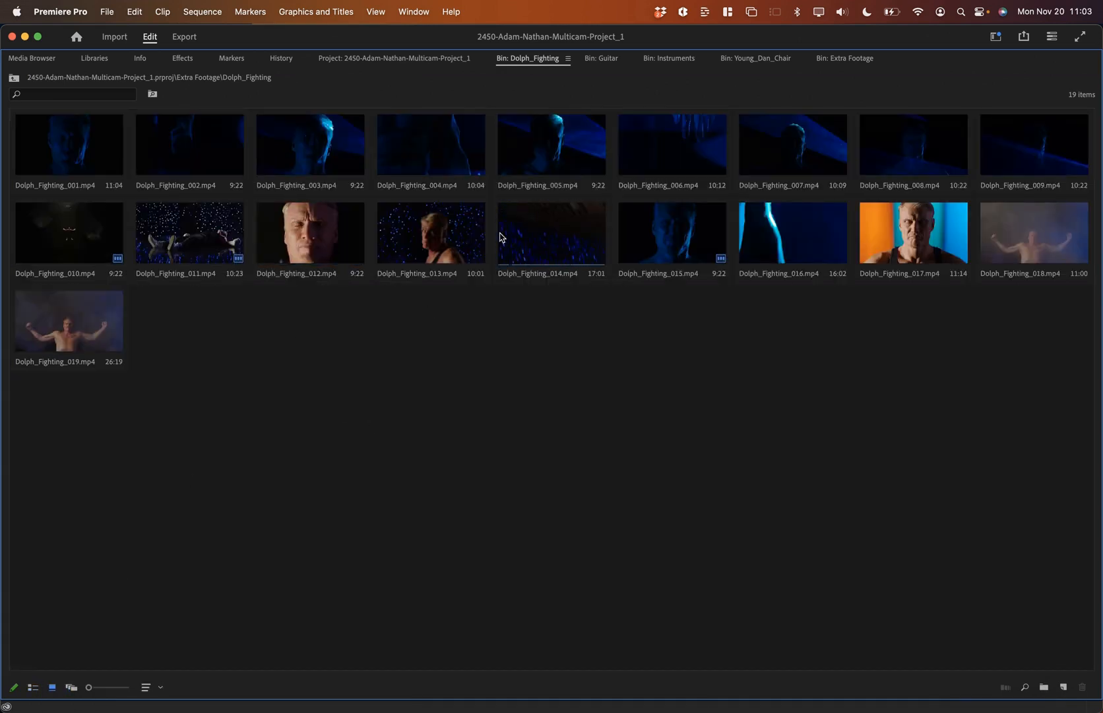
click(14, 79)
double_click(458, 146)
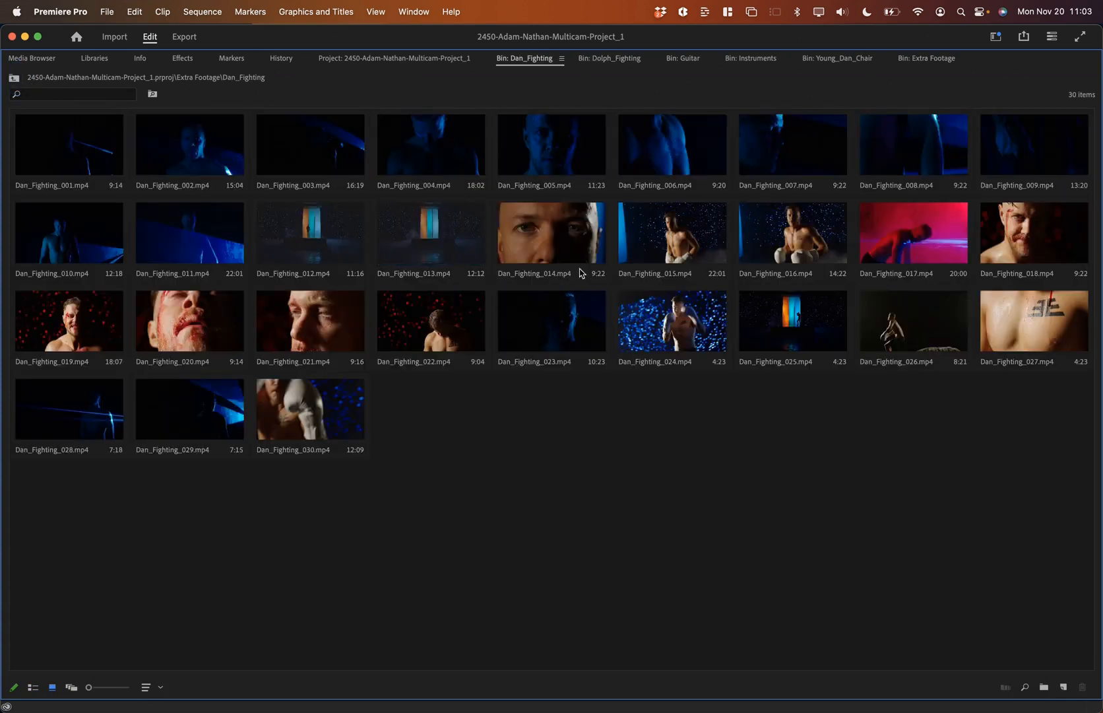
click(14, 80)
double_click(583, 154)
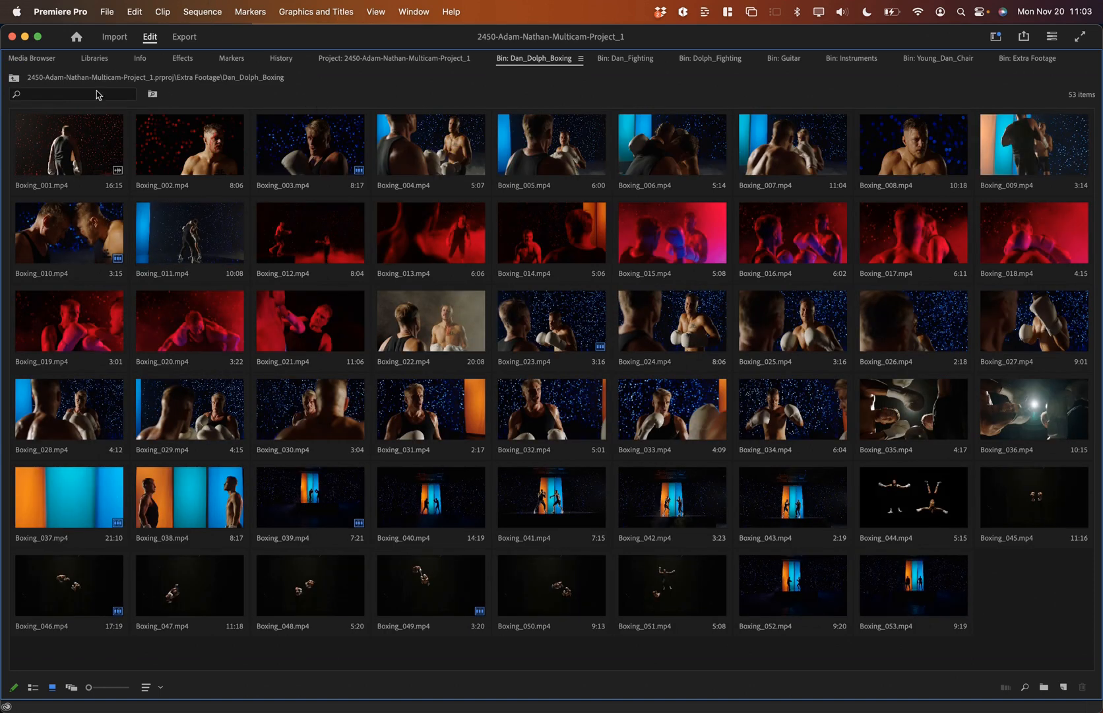
click(14, 77)
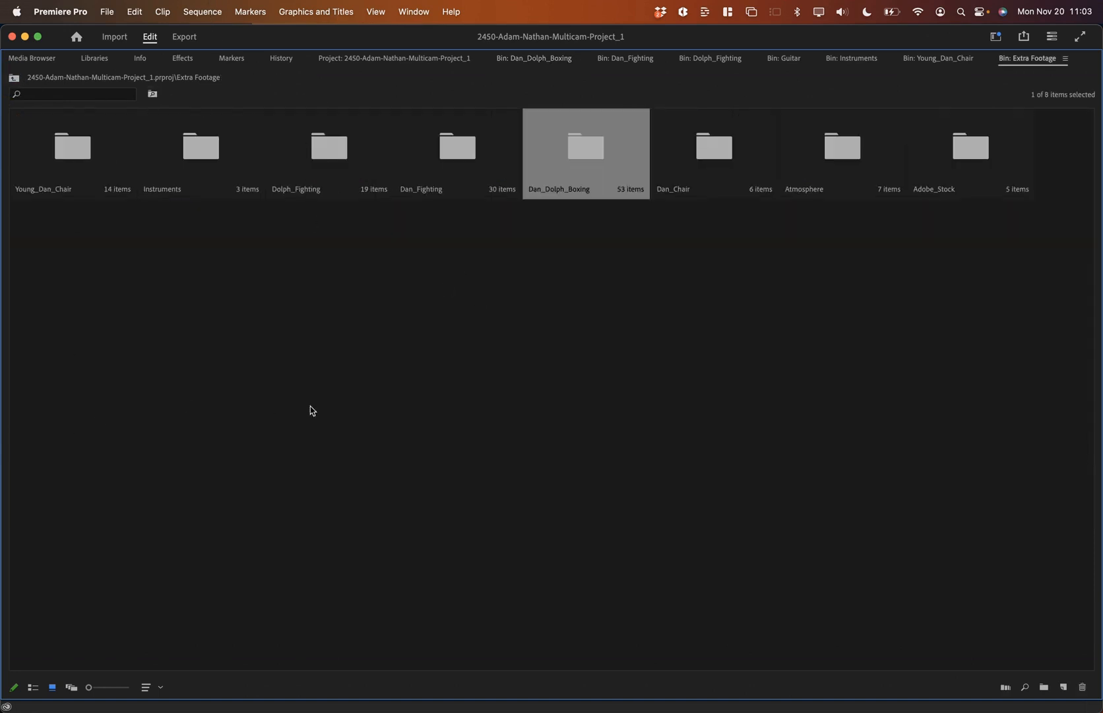
key(grave)
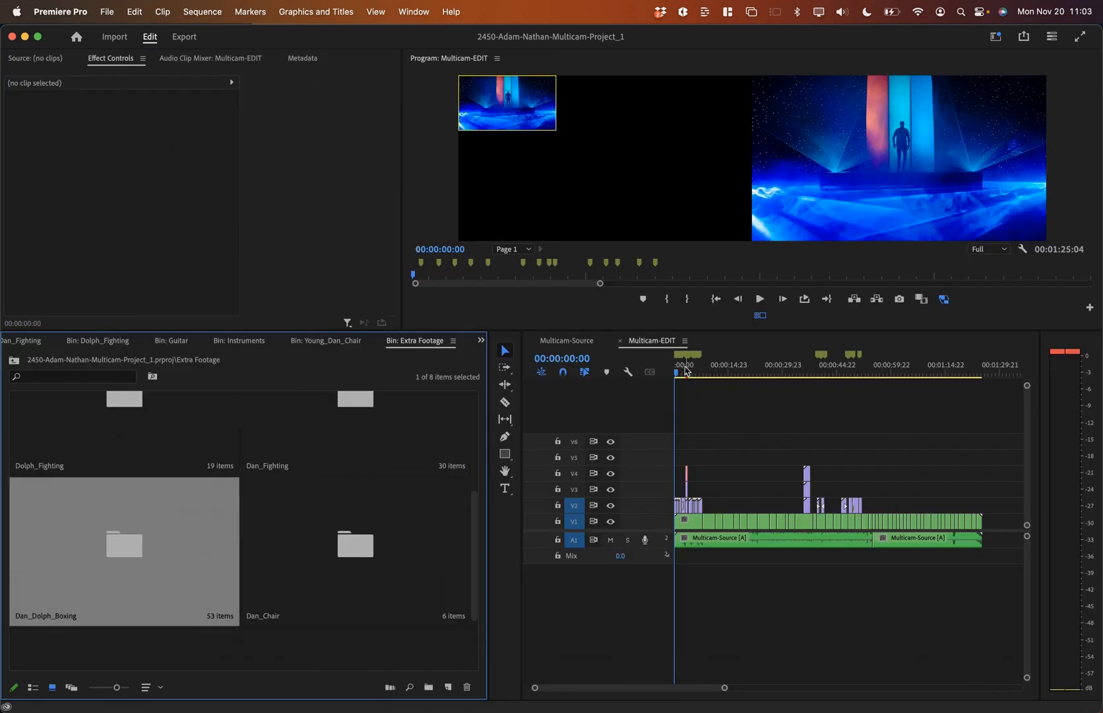
Step: Shrink the bin thumbnails, zoom into the timeline start and play the opening frames
key(shift+bracketleft)
key(shift+bracketleft)
drag(686, 370, 658, 370)
key(equal)
key(equal)
key(space)
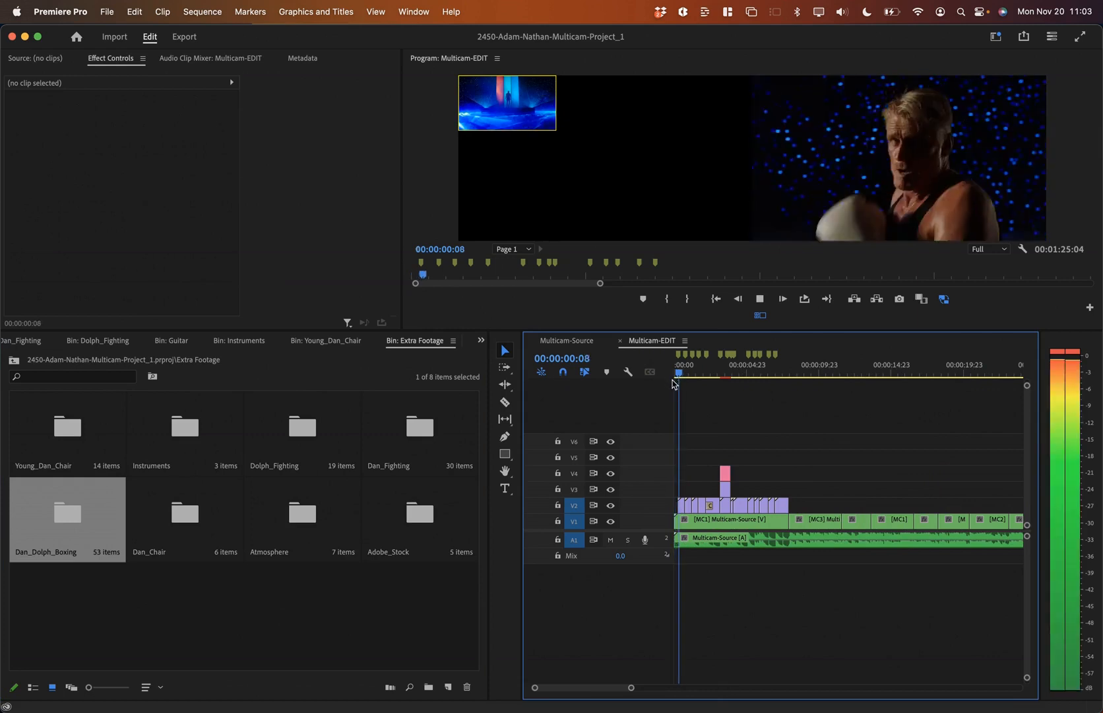
key(equal)
key(equal)
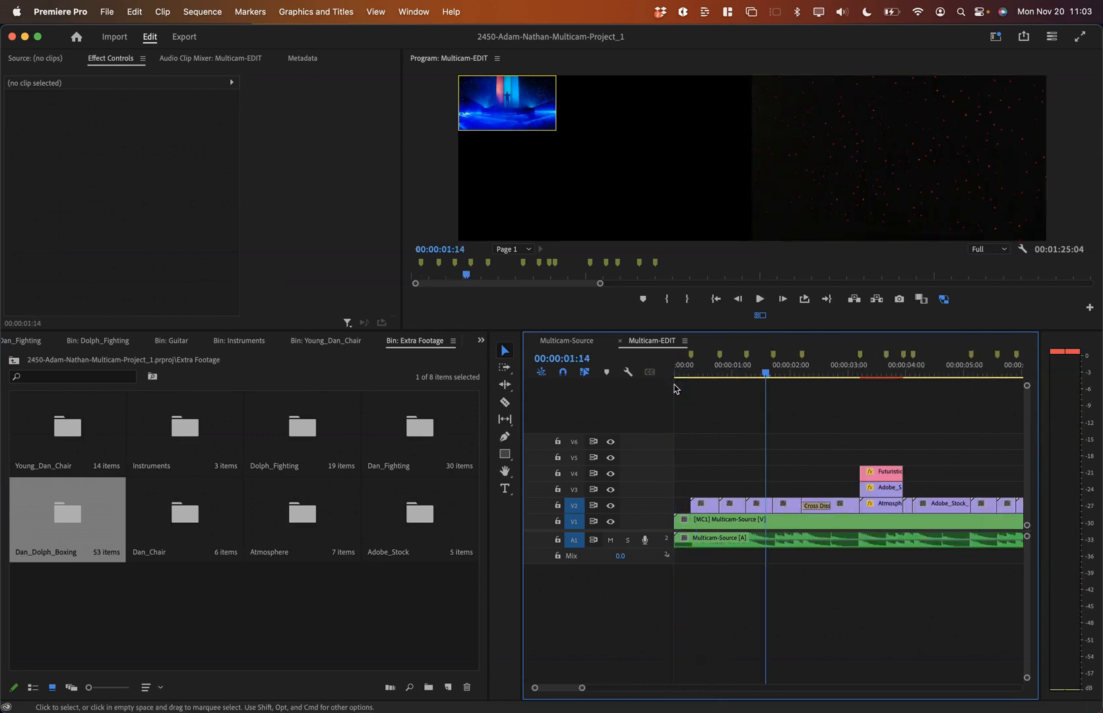
click(689, 373)
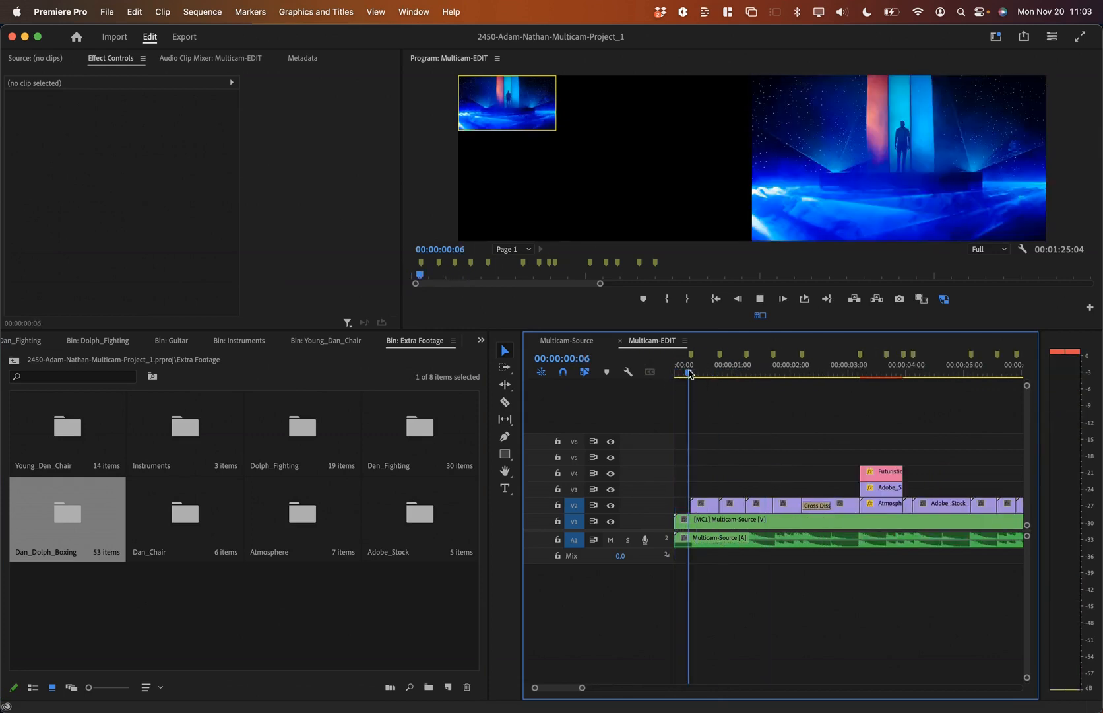
key(space)
key(Left)
key(Left)
key(Left)
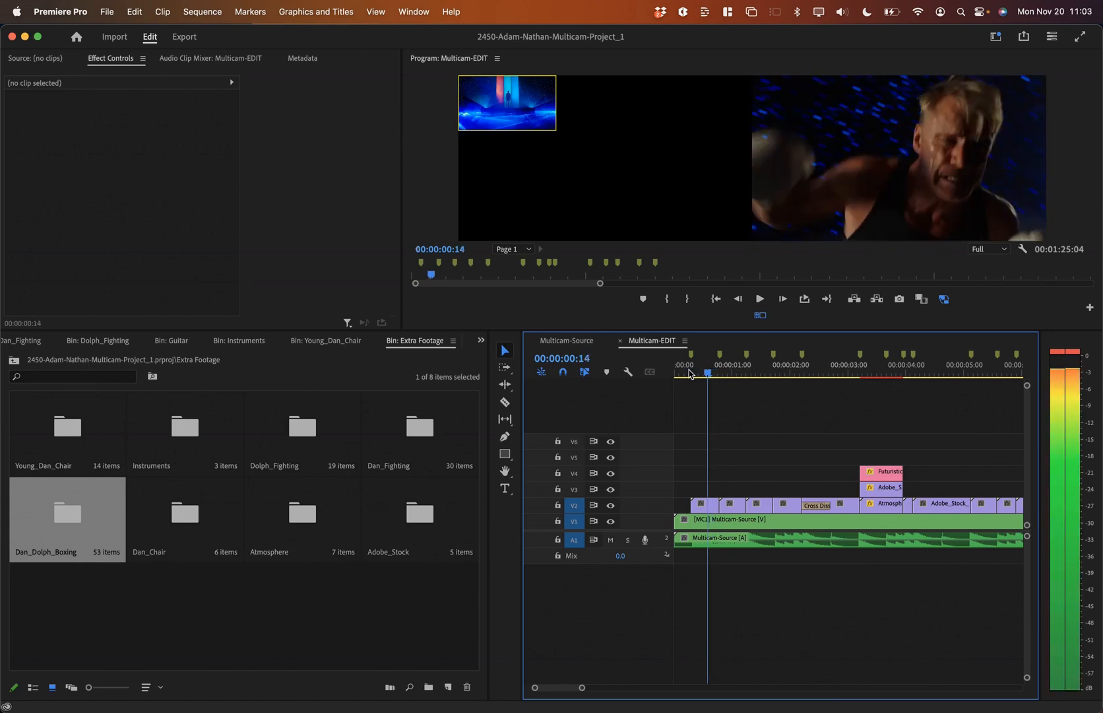
key(Home)
Step: Replay the opening from 00:00:00:07, then zoom closer and park at 00:00:00:13
click(691, 374)
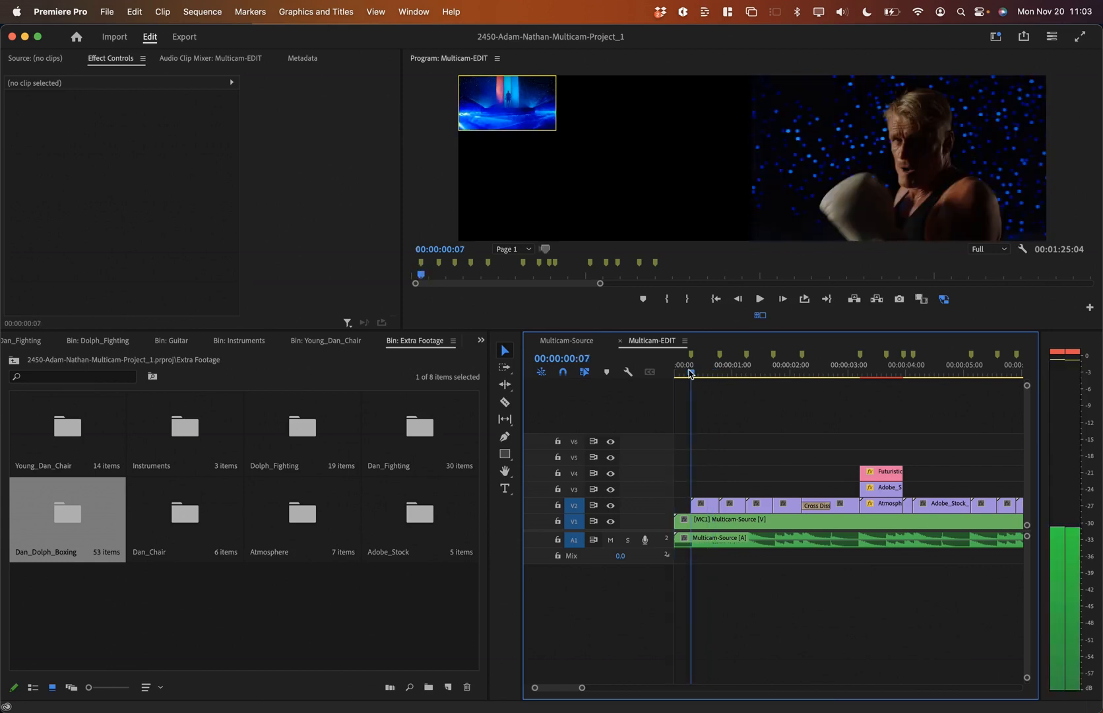
key(space)
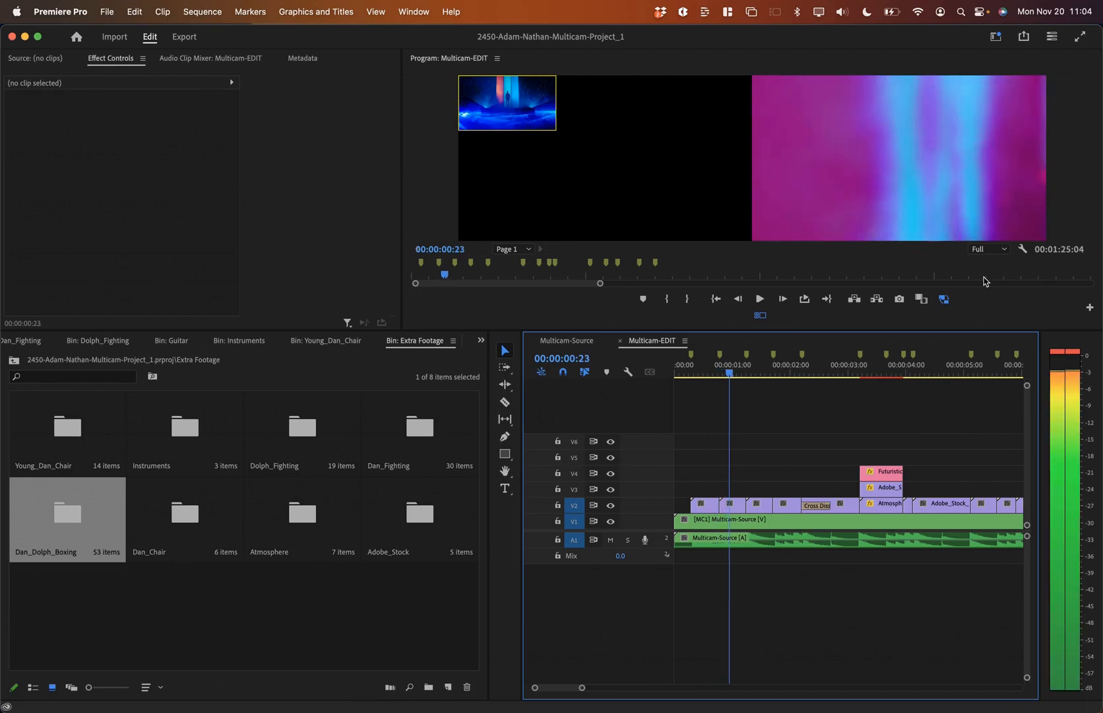
key(space)
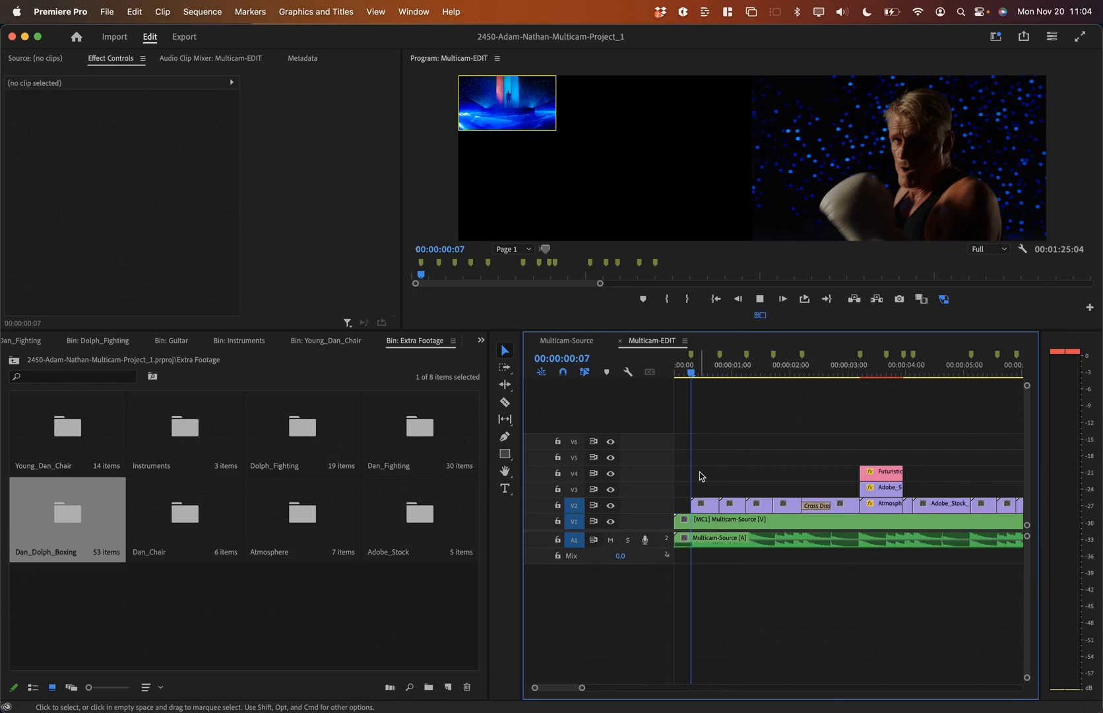
key(space)
key(=)
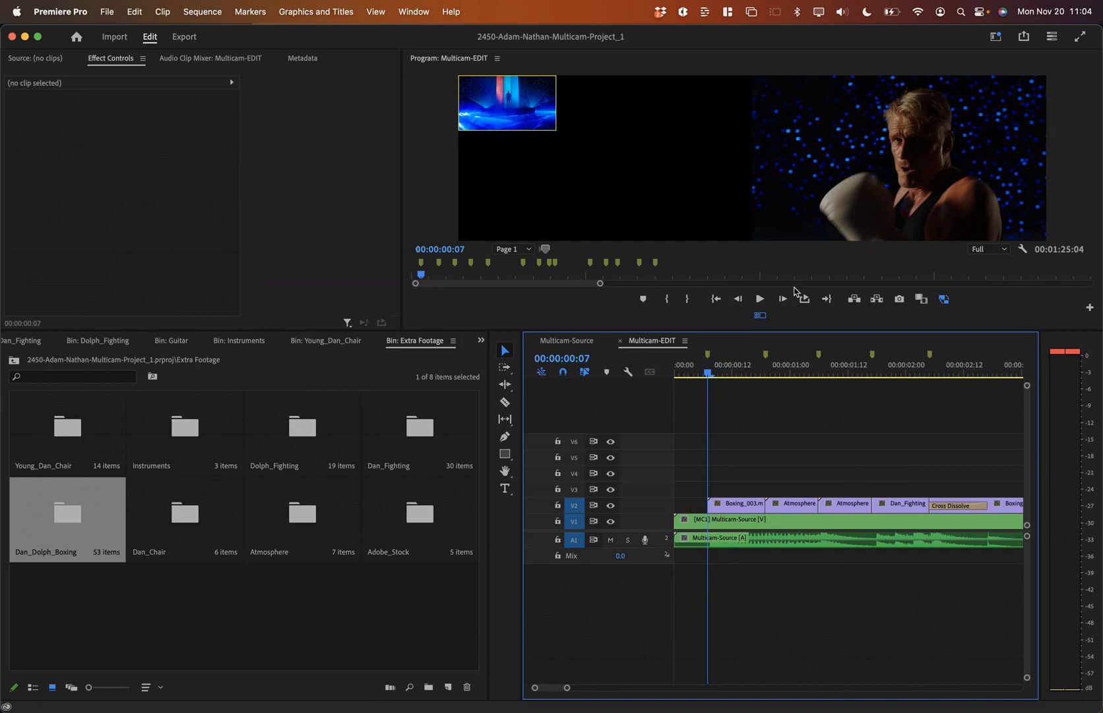
click(737, 371)
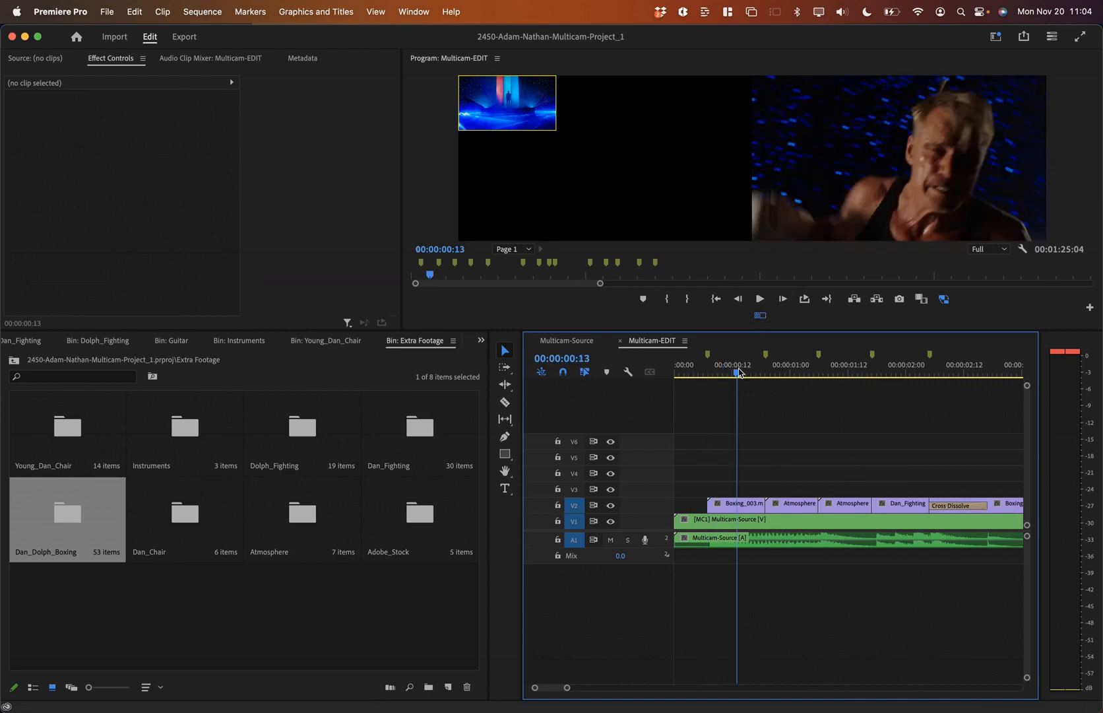
Step: Target tracks V1 and V2 and mark an In/Out range around the Boxing_003 clip
key(x)
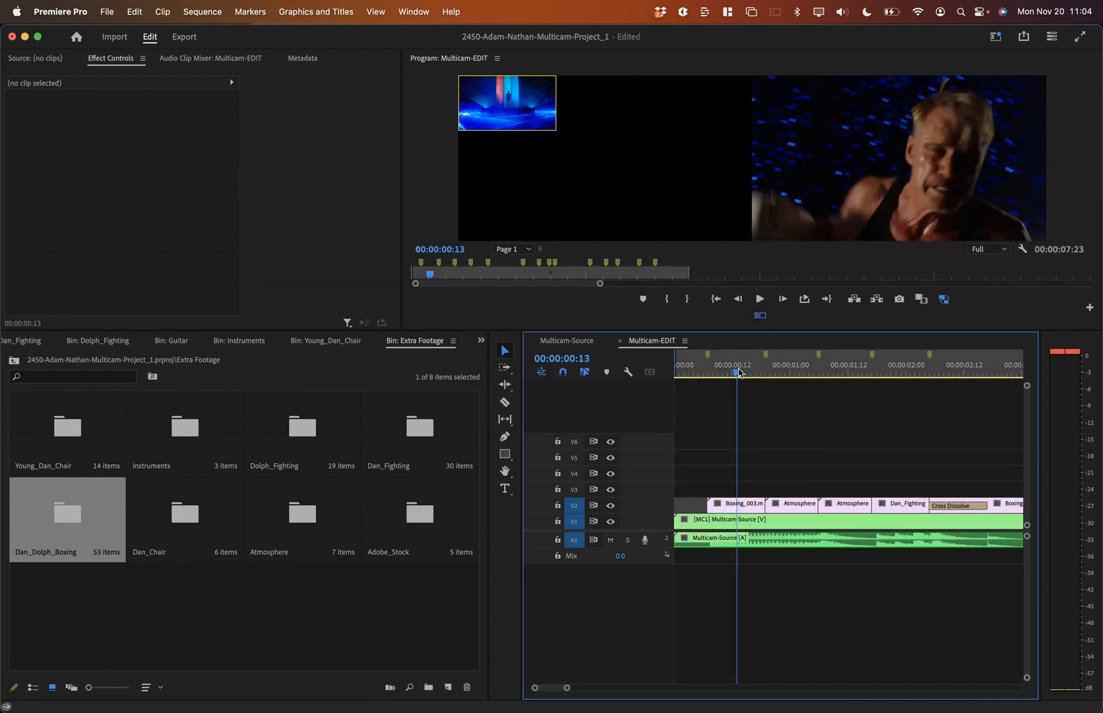
click(574, 505)
click(574, 506)
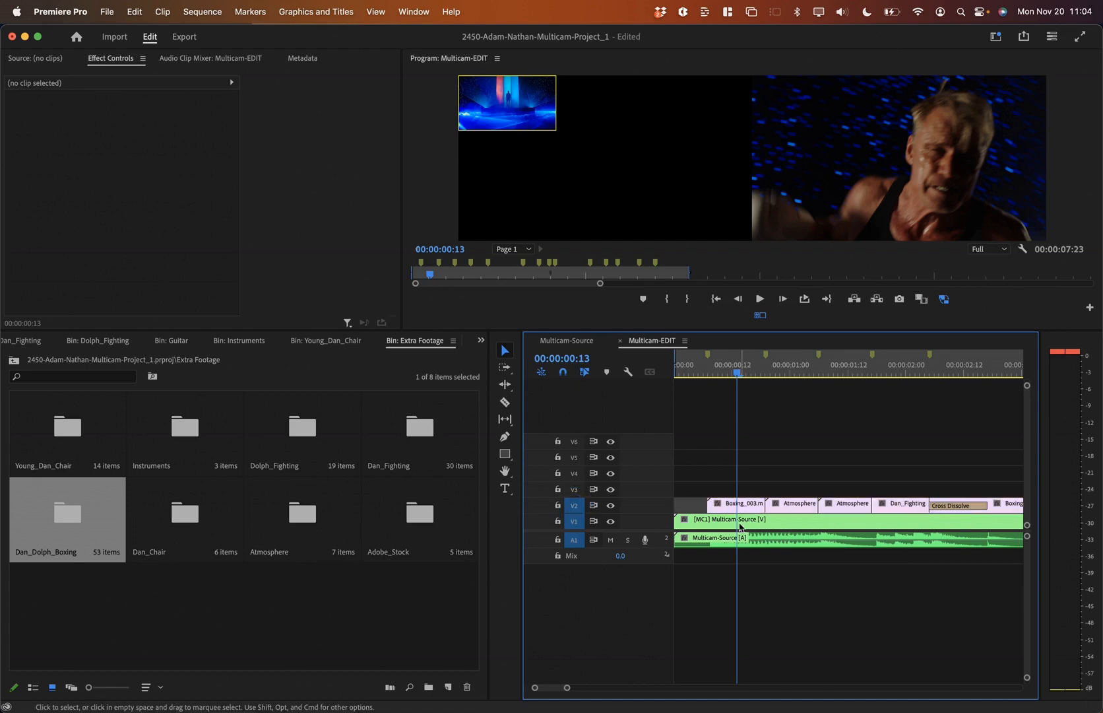
click(574, 521)
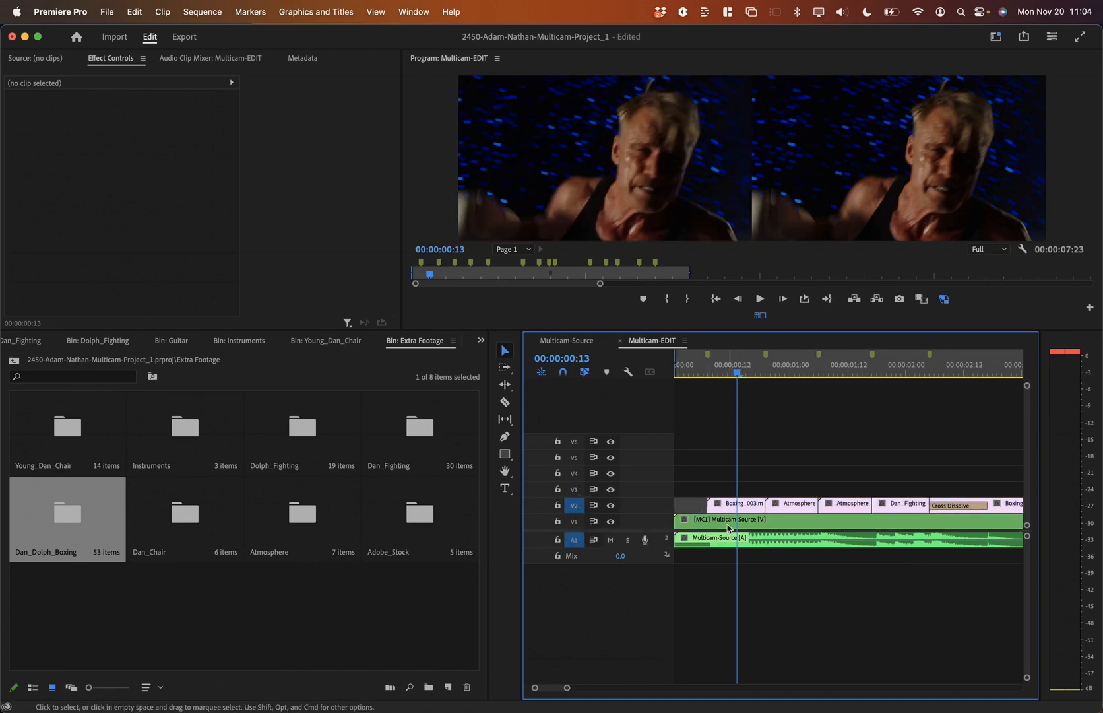
key(x)
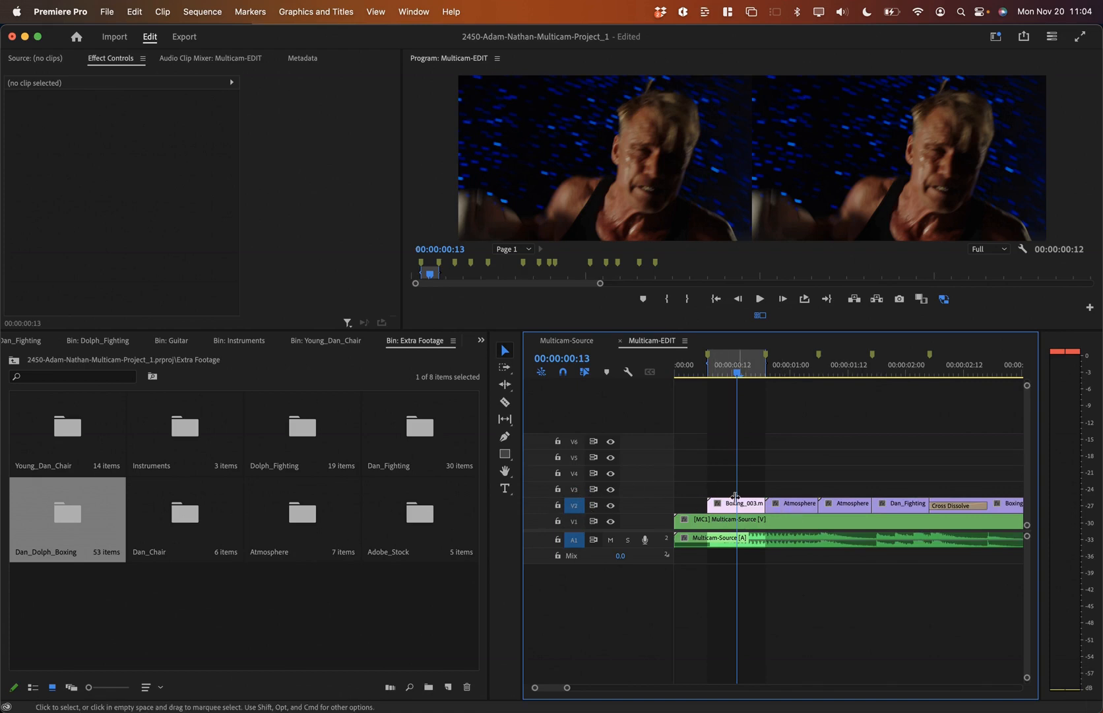
Step: Stop playback and maximize the Extra Footage bin to fill the window
key(space)
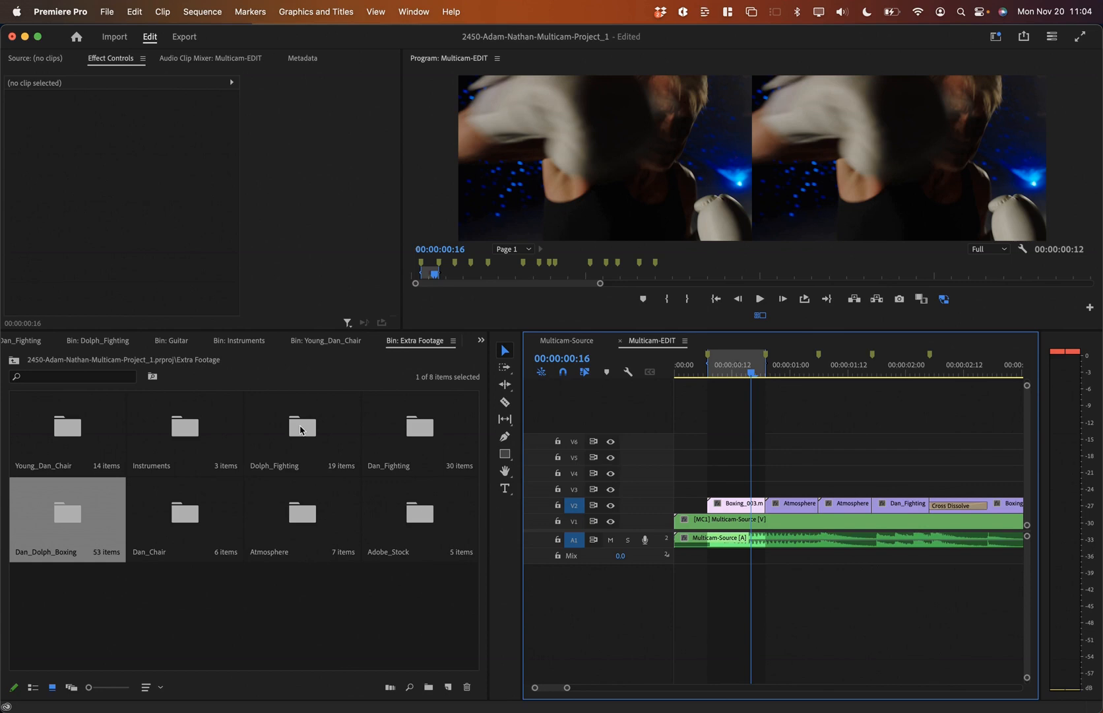
key(grave)
click(72, 514)
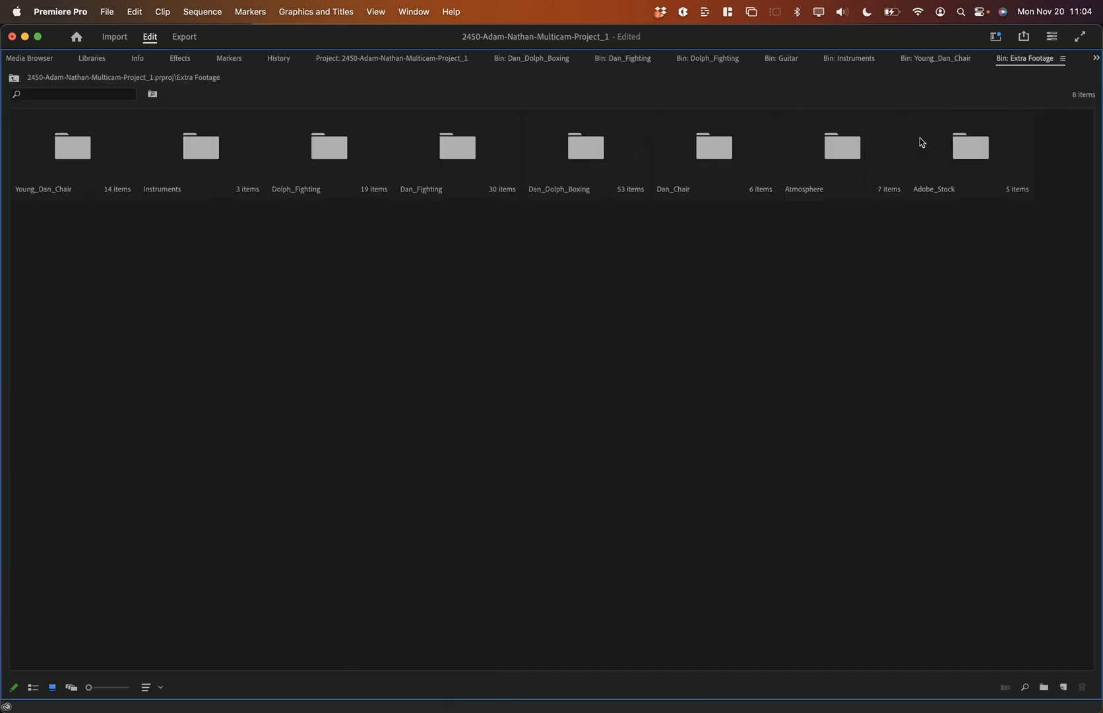
Step: Open Dan_Dolph_Boxing, pick Boxing_008 instead of Boxing_022, and restore the multi-panel layout
double_click(573, 143)
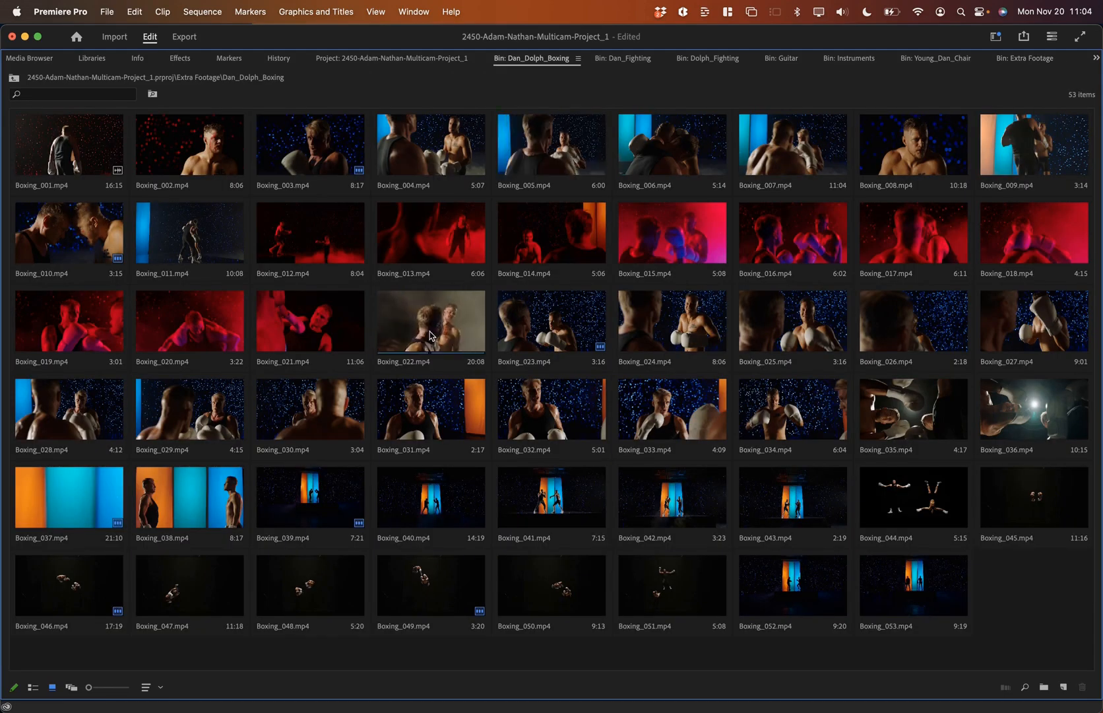
click(386, 331)
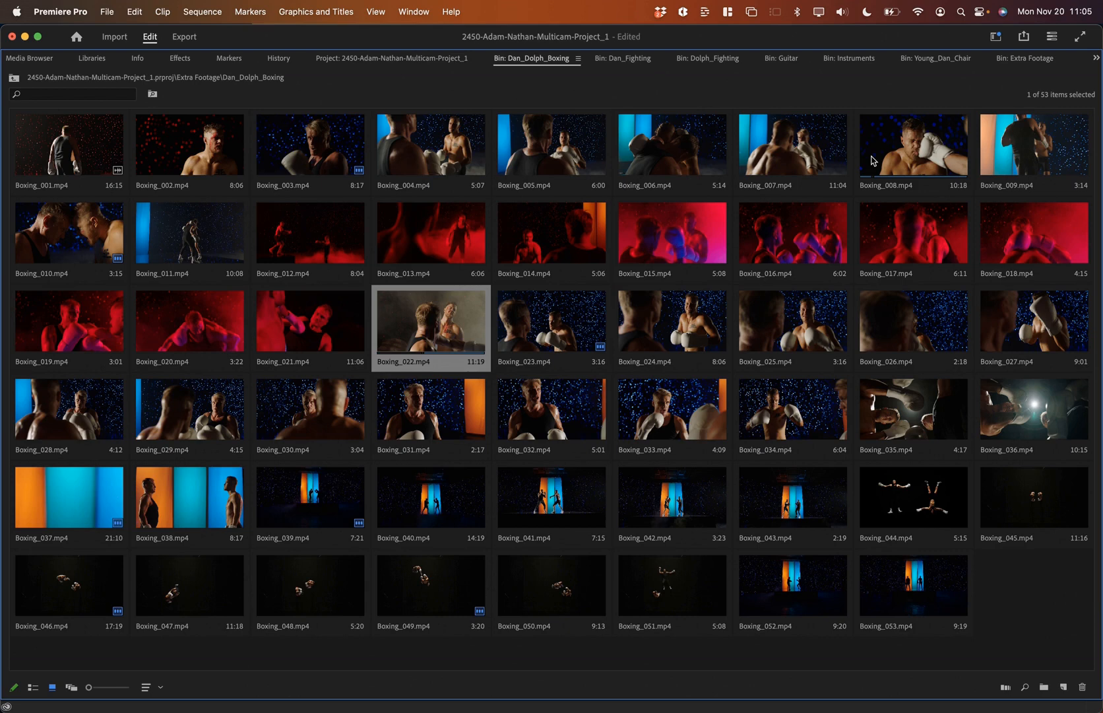
click(874, 160)
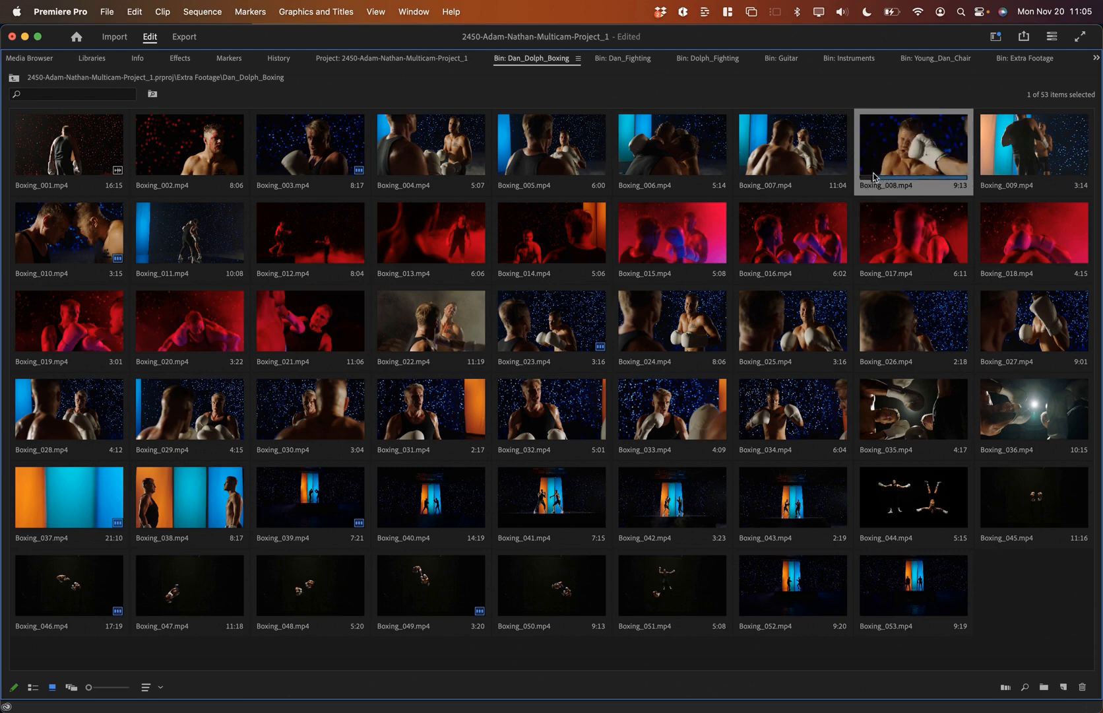
key(grave)
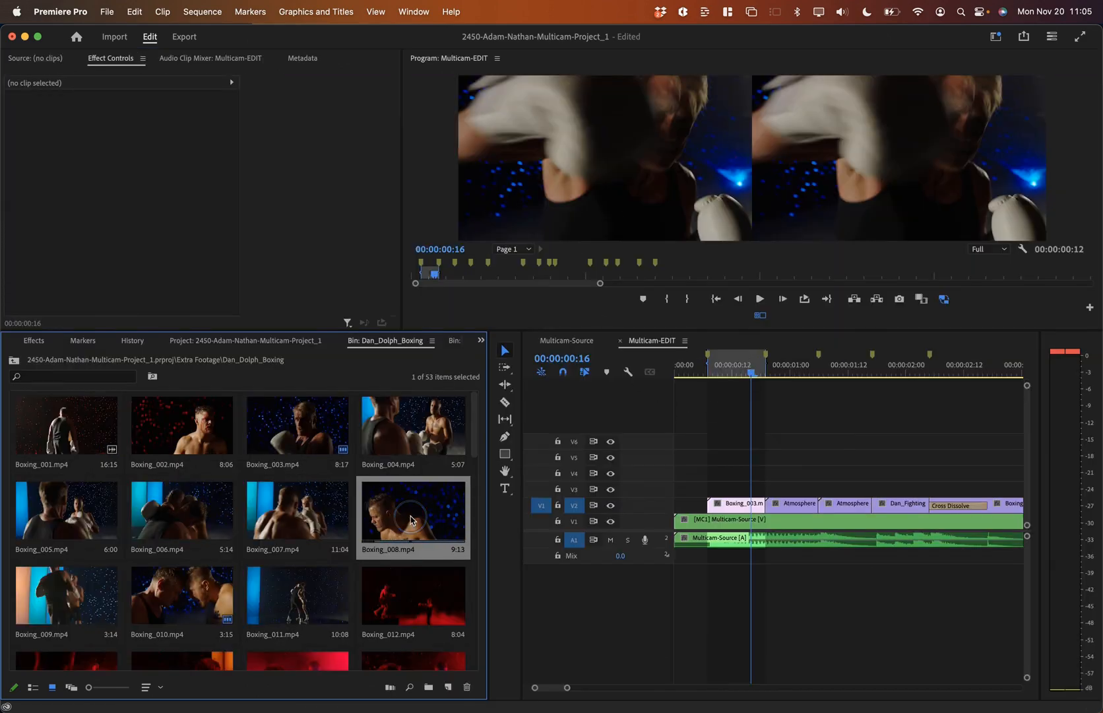
Step: Overwrite Boxing_008 into the marked Video 2 range and extend its start earlier
key(period)
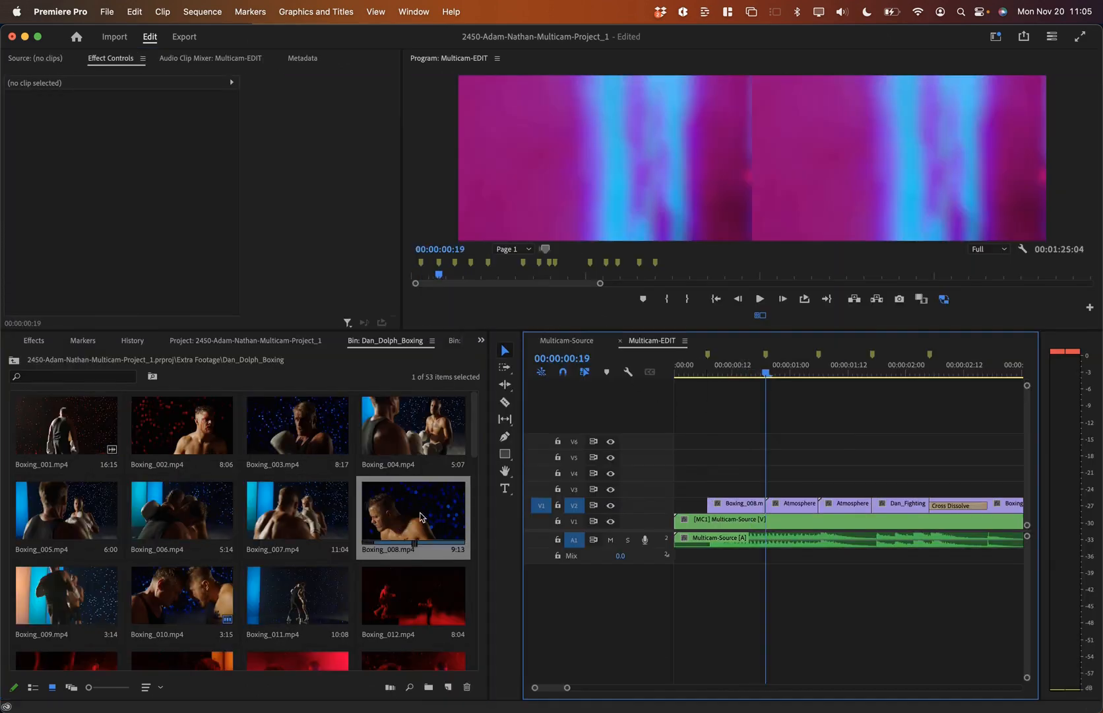
key(Up)
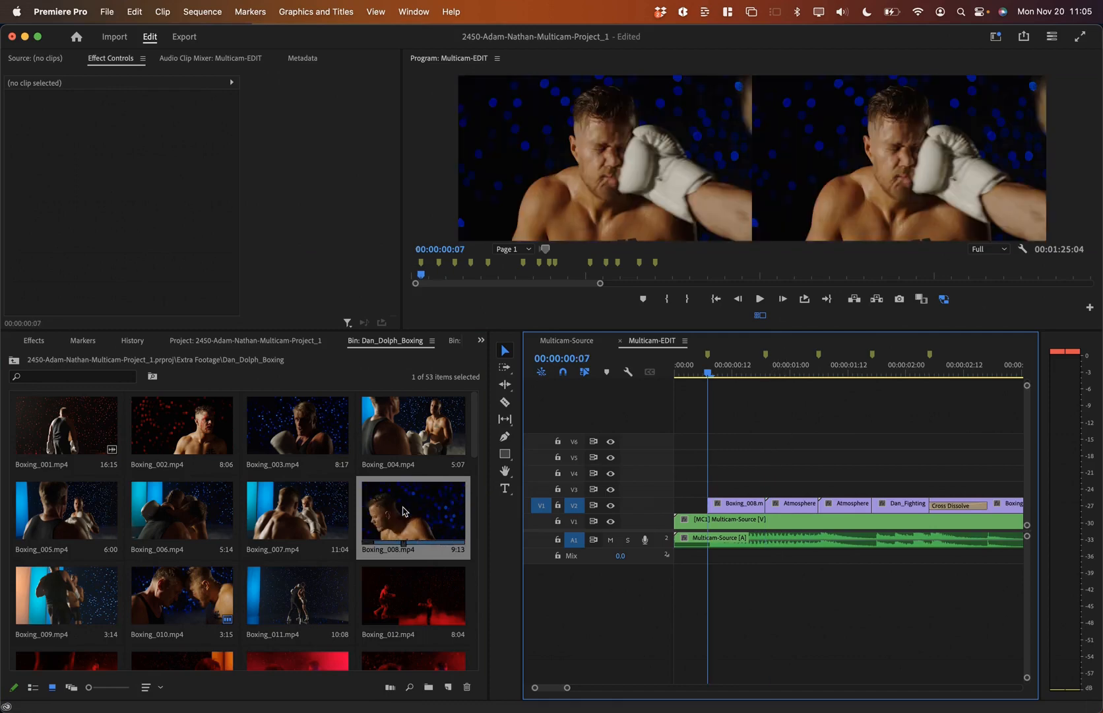
click(51, 59)
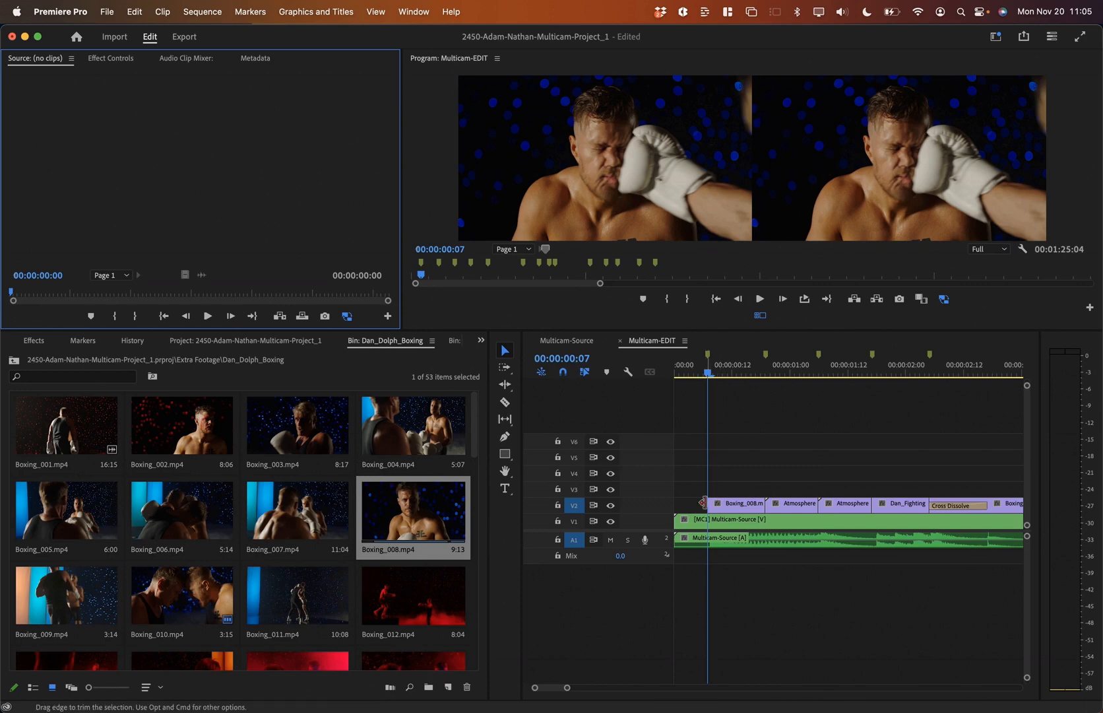
drag(709, 504, 694, 502)
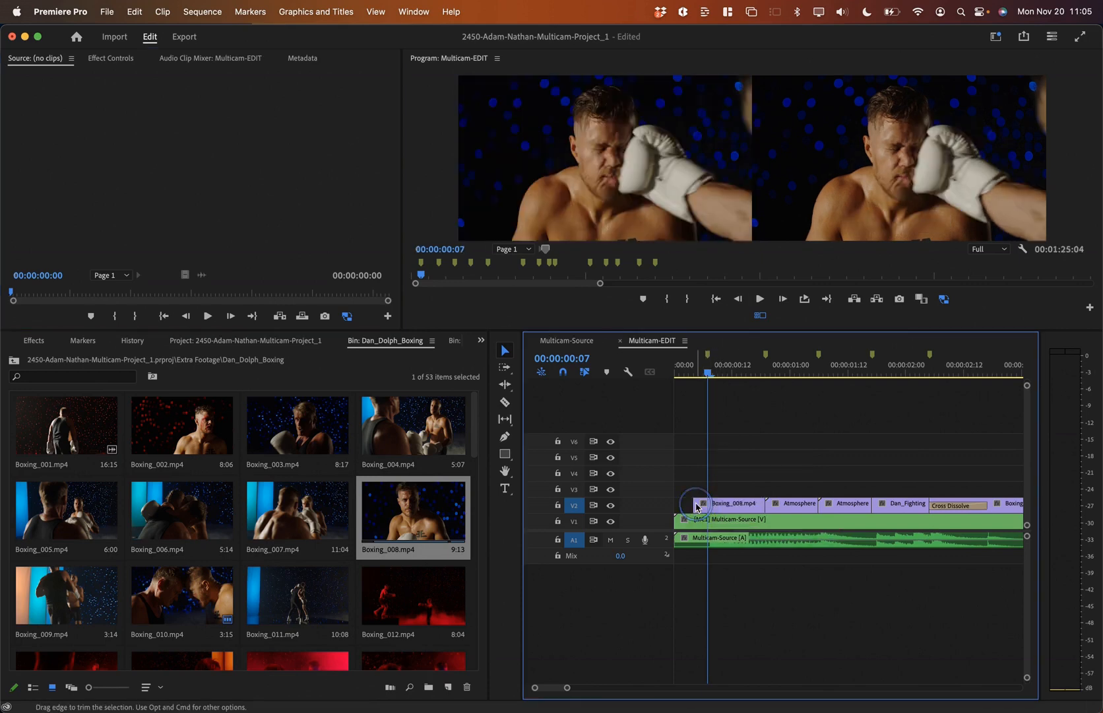
Step: Play back the new opening a few times from near the sequence start
key(space)
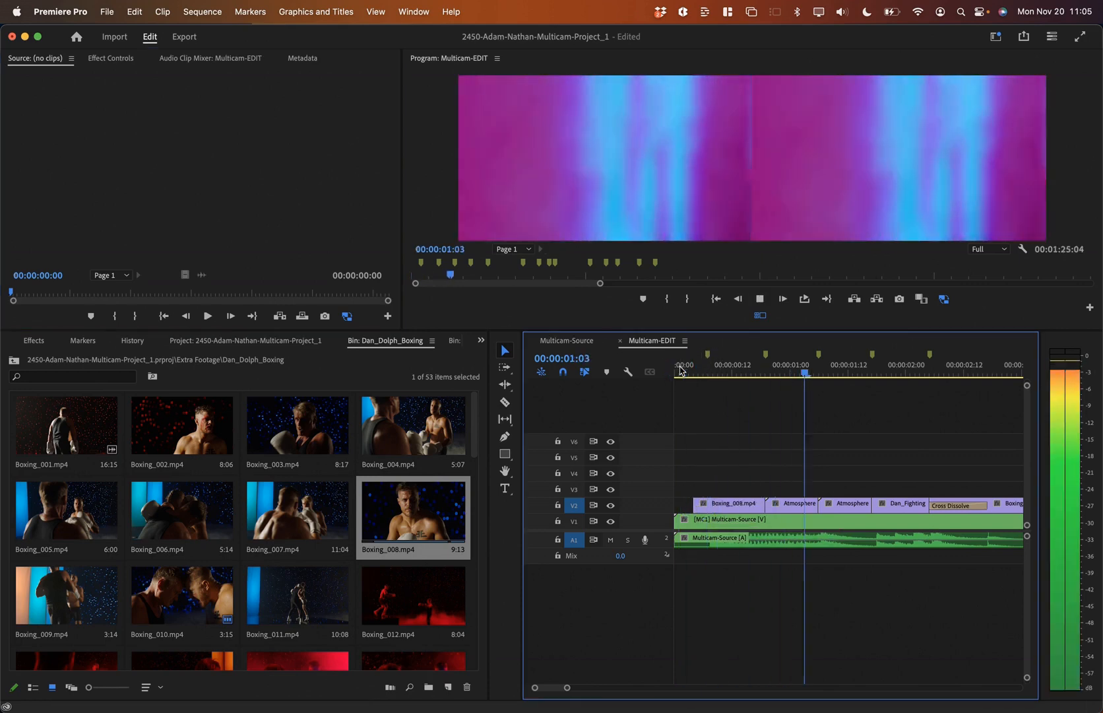
key(space)
click(684, 371)
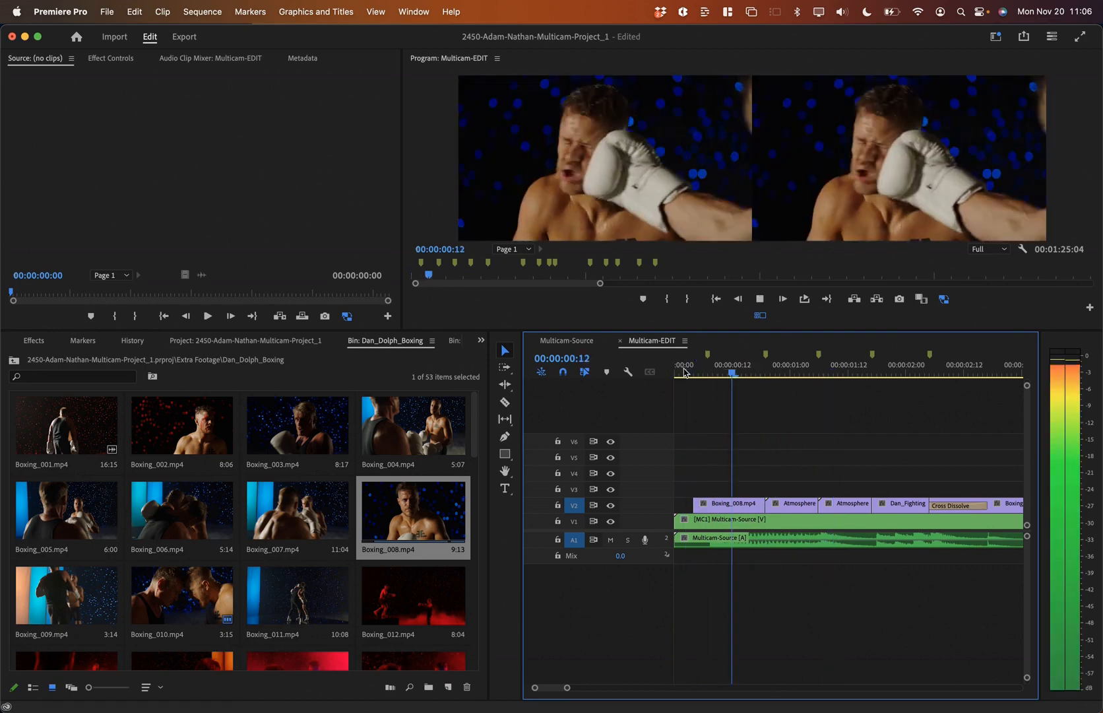
key(space)
click(684, 371)
key(space)
key(space)
key(Left)
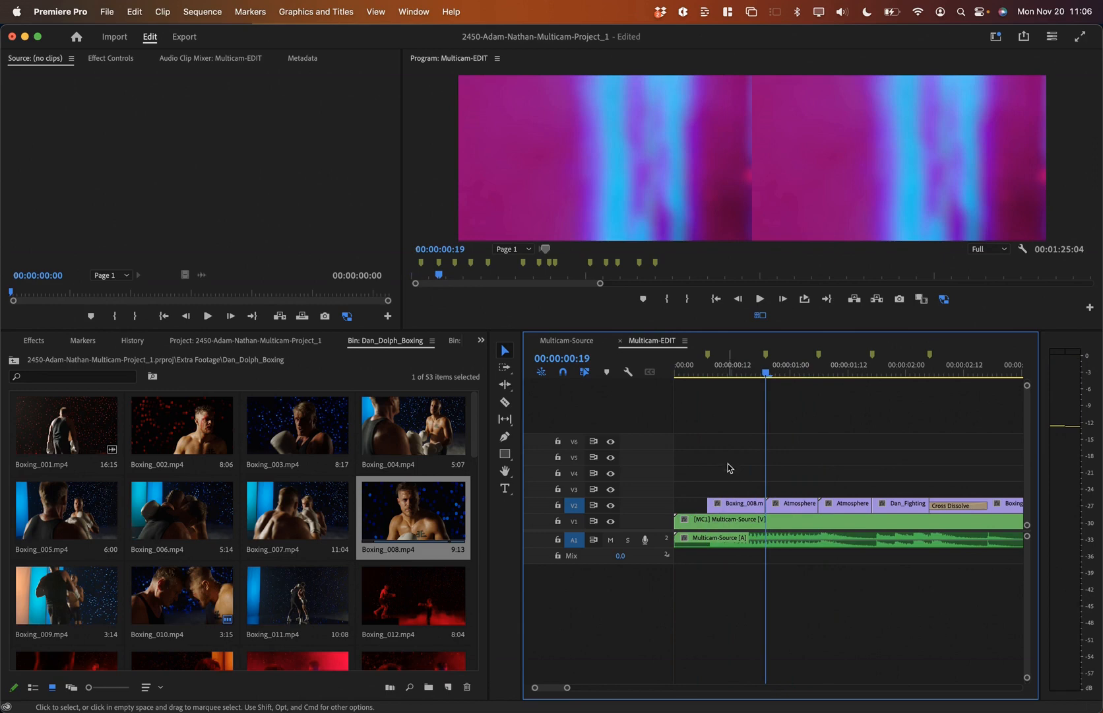
Step: Make the tracks taller and step frame by frame through the start of Boxing_008
click(707, 371)
key(shift+equal)
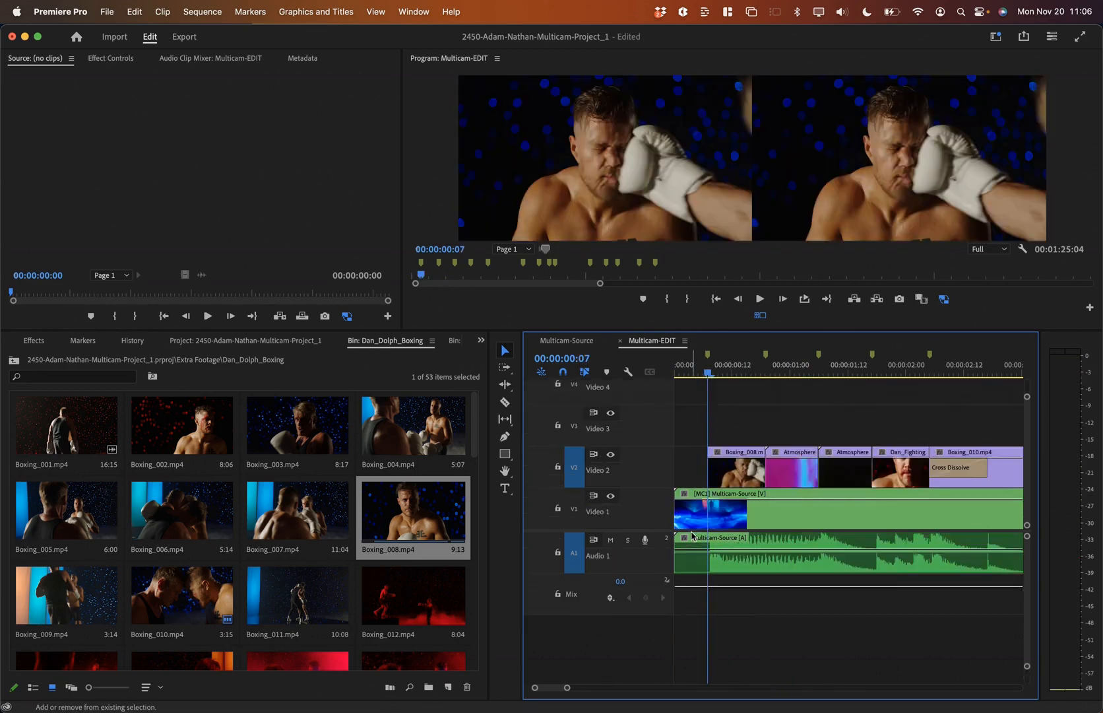
key(Left)
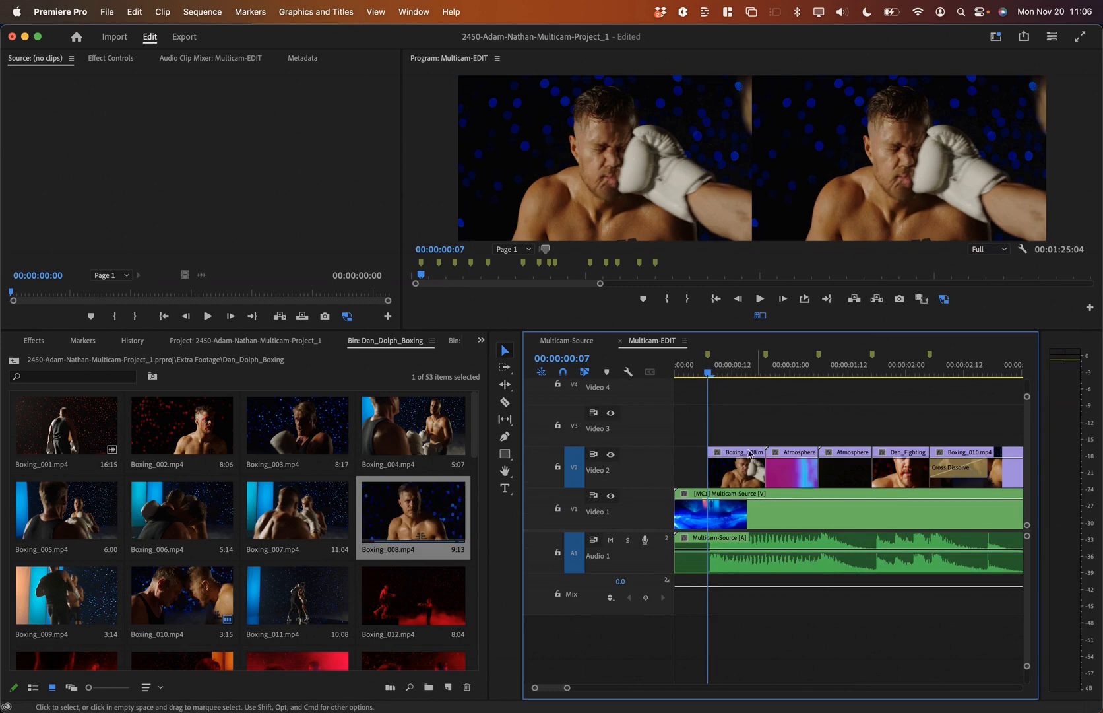
click(732, 364)
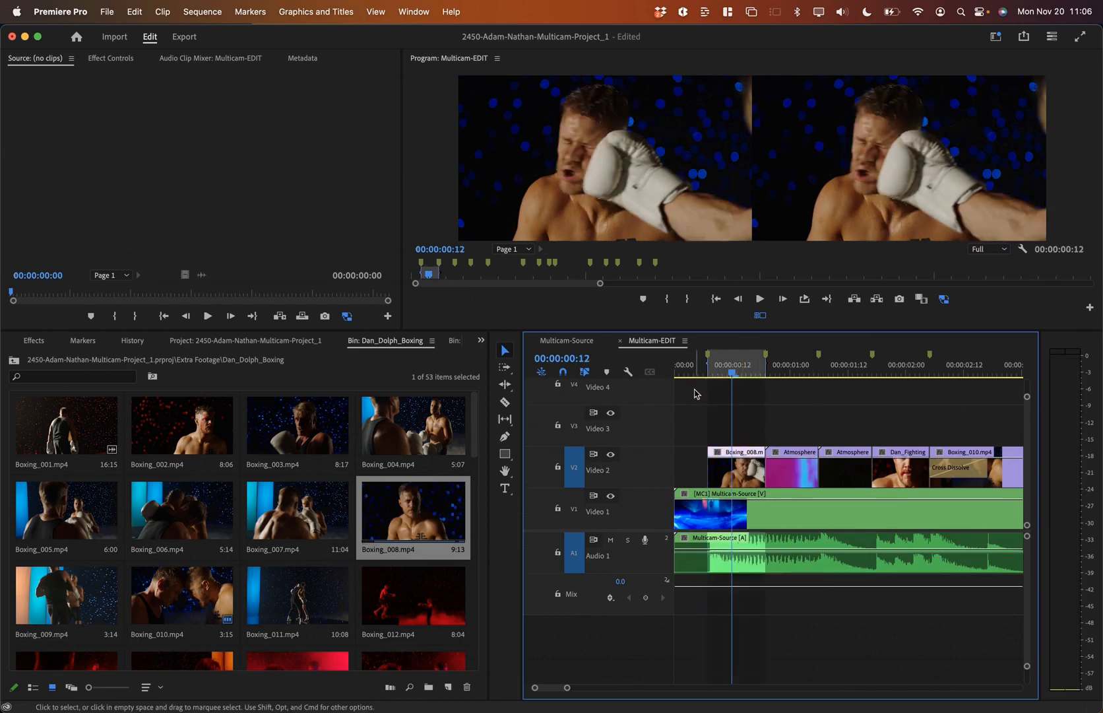
key(Left)
key(Left)
key(Left)
key(Left)
key(Left)
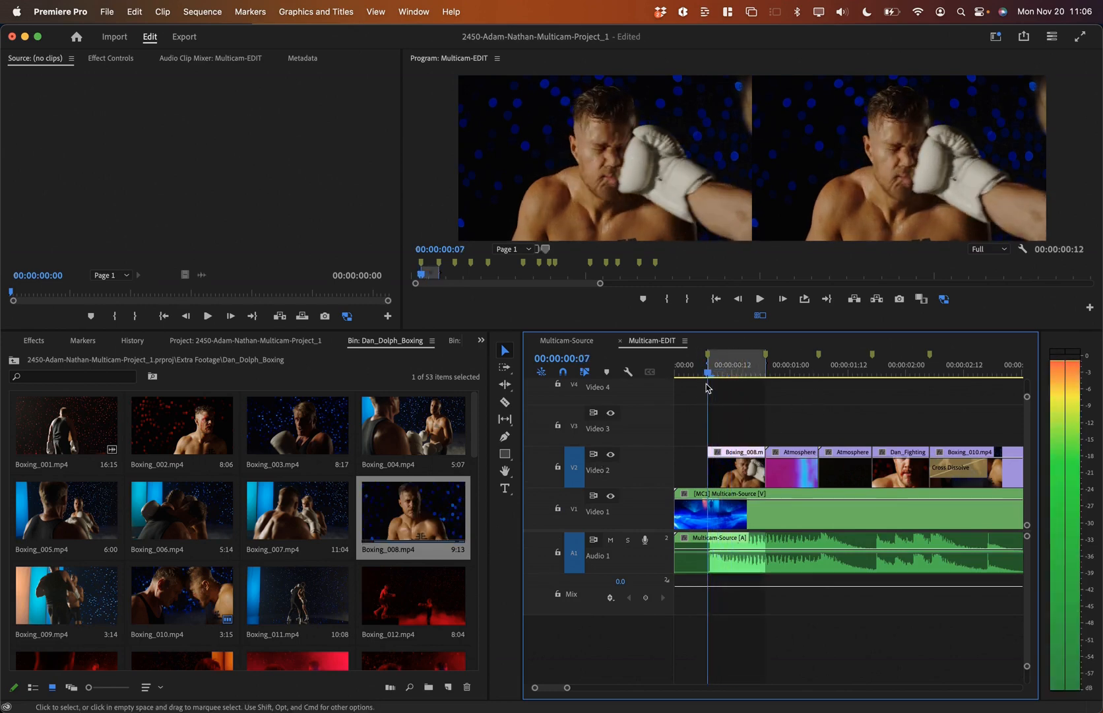
key(Right)
key(Right)
key(Right)
key(Right)
key(Right)
key(Right)
key(Right)
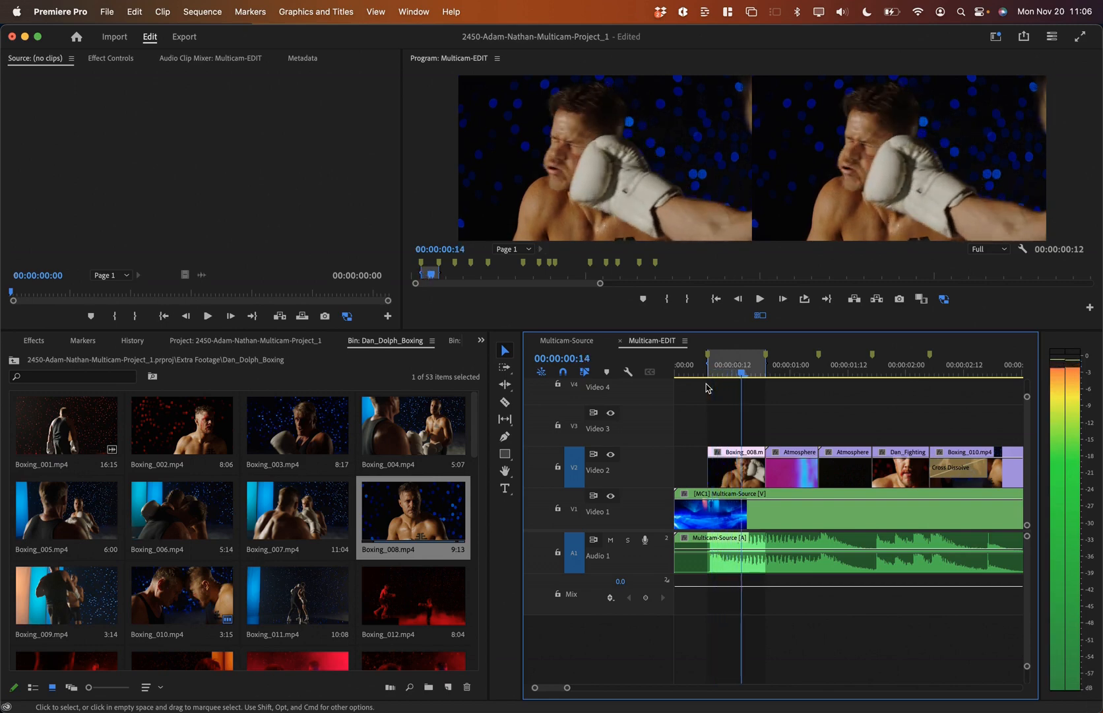
key(Right)
key(Right)
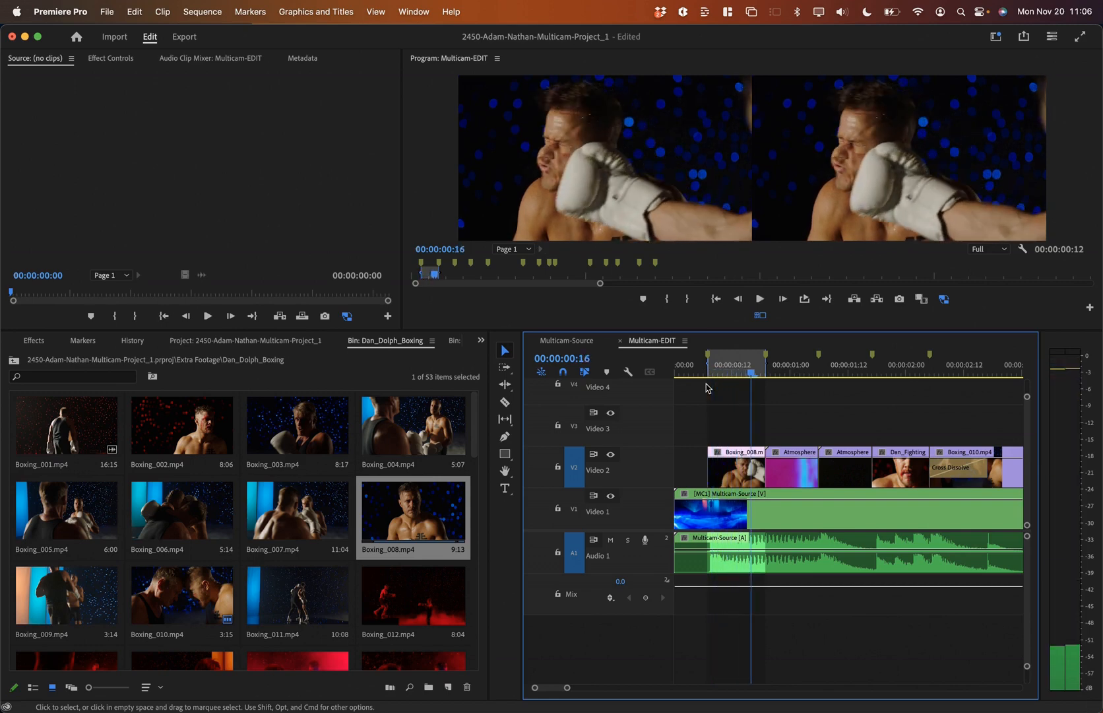
Step: Set the Program monitor to a single full view, play into Atmosphere, and select Boxing_003
click(760, 314)
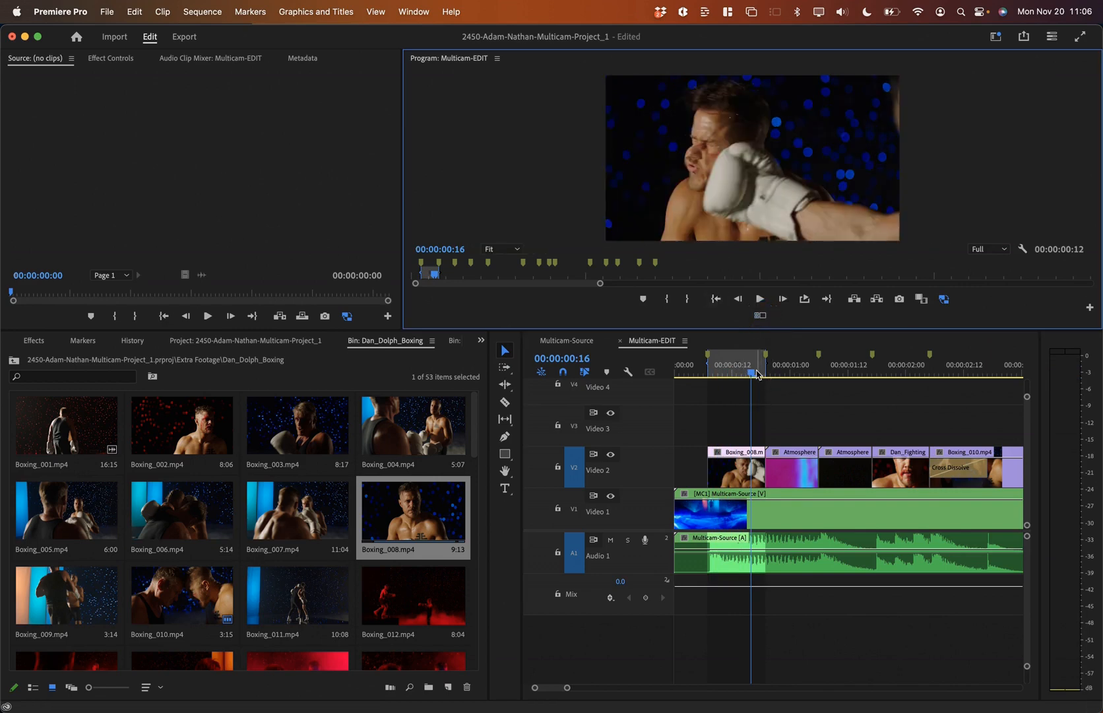
key(space)
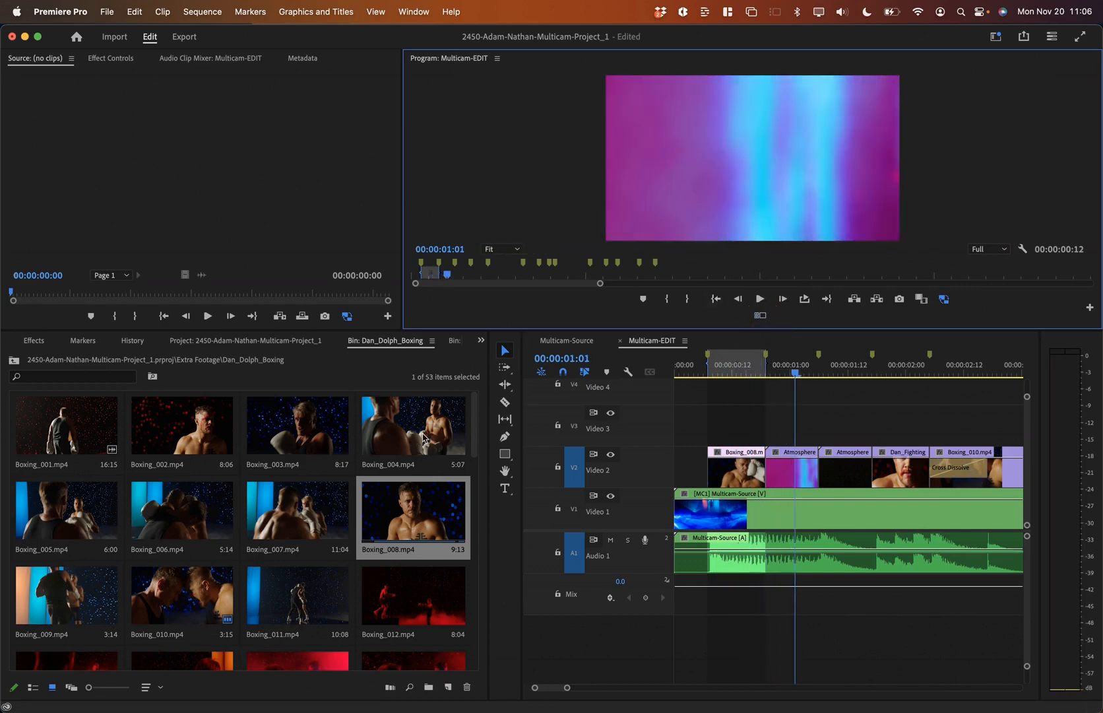
click(302, 432)
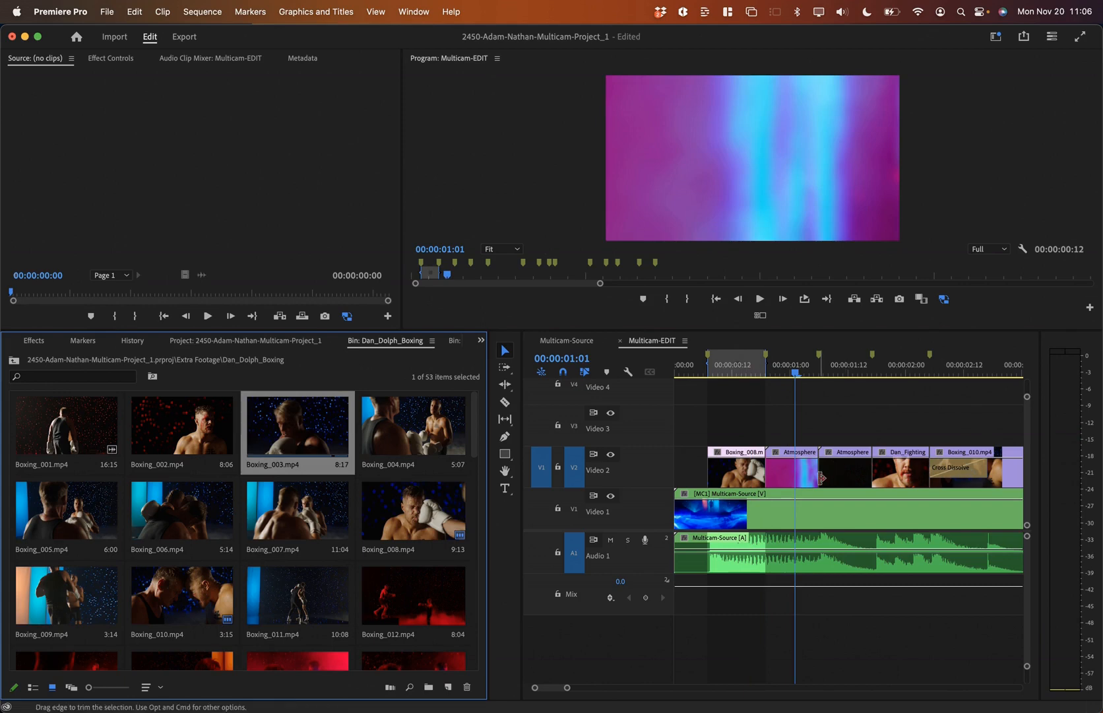
Step: Mark the first Video 2 B-roll clip's span and overwrite it with Boxing_003
click(786, 372)
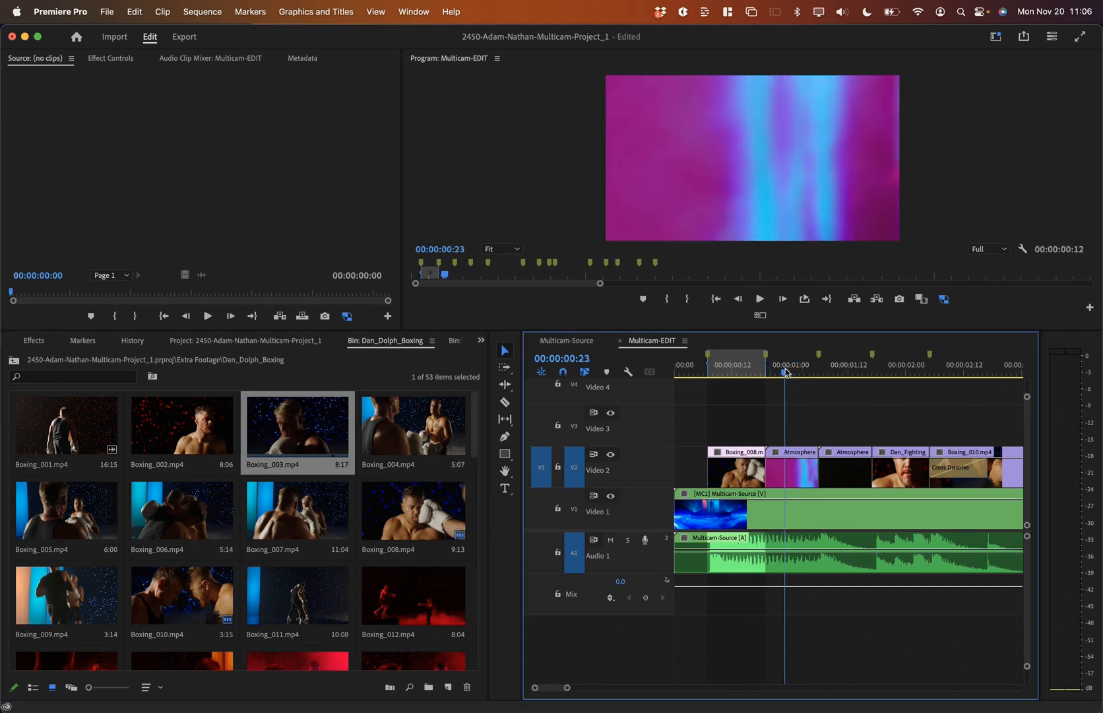
key(x)
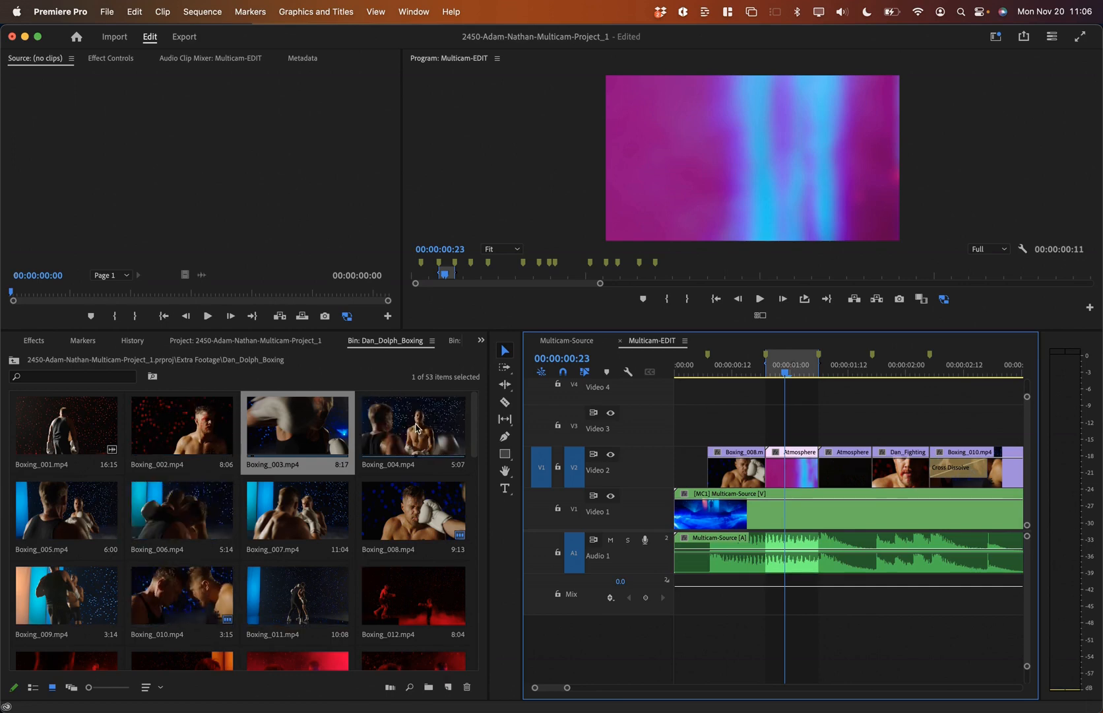
click(325, 442)
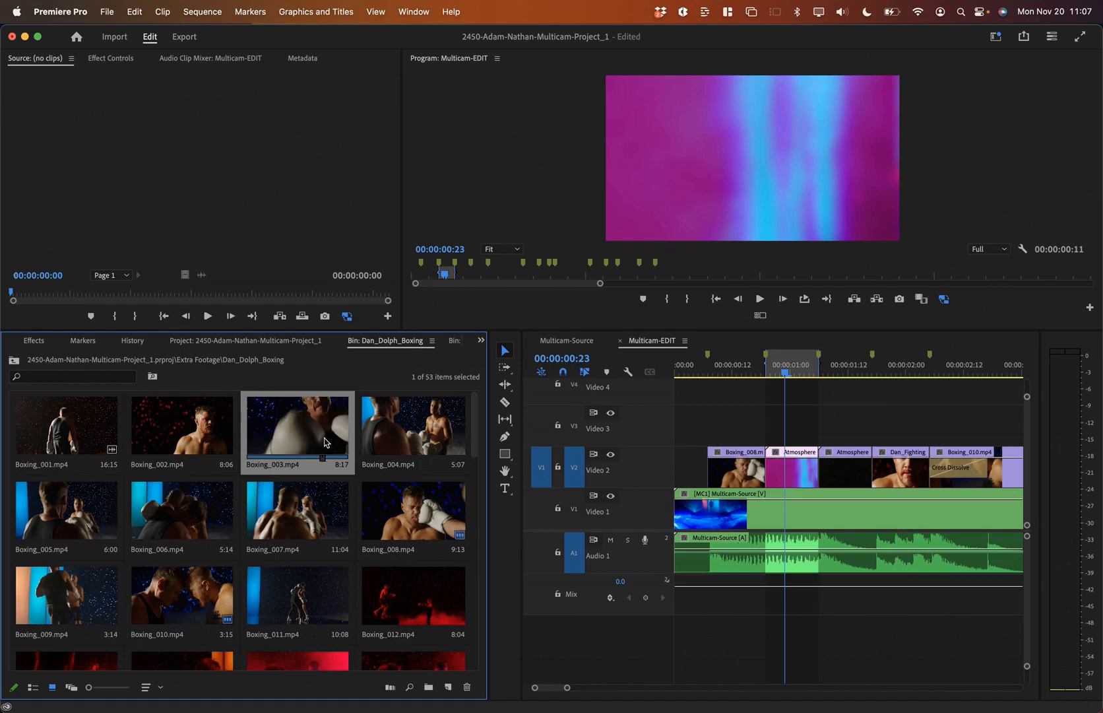
click(730, 369)
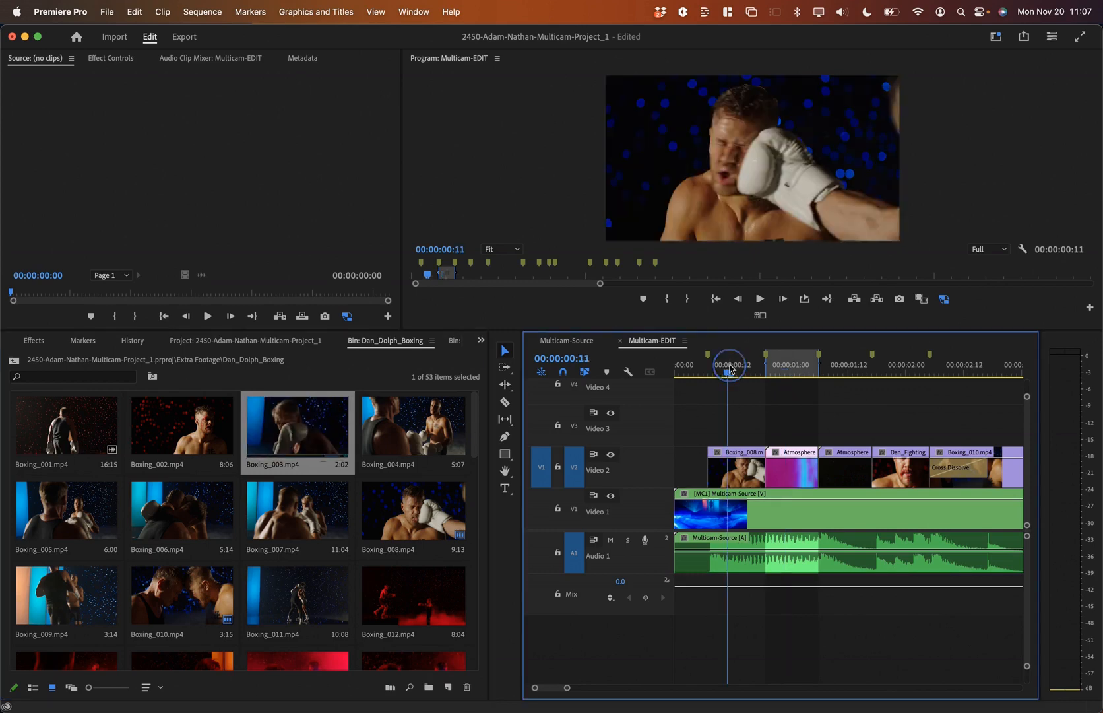
key(x)
key(.)
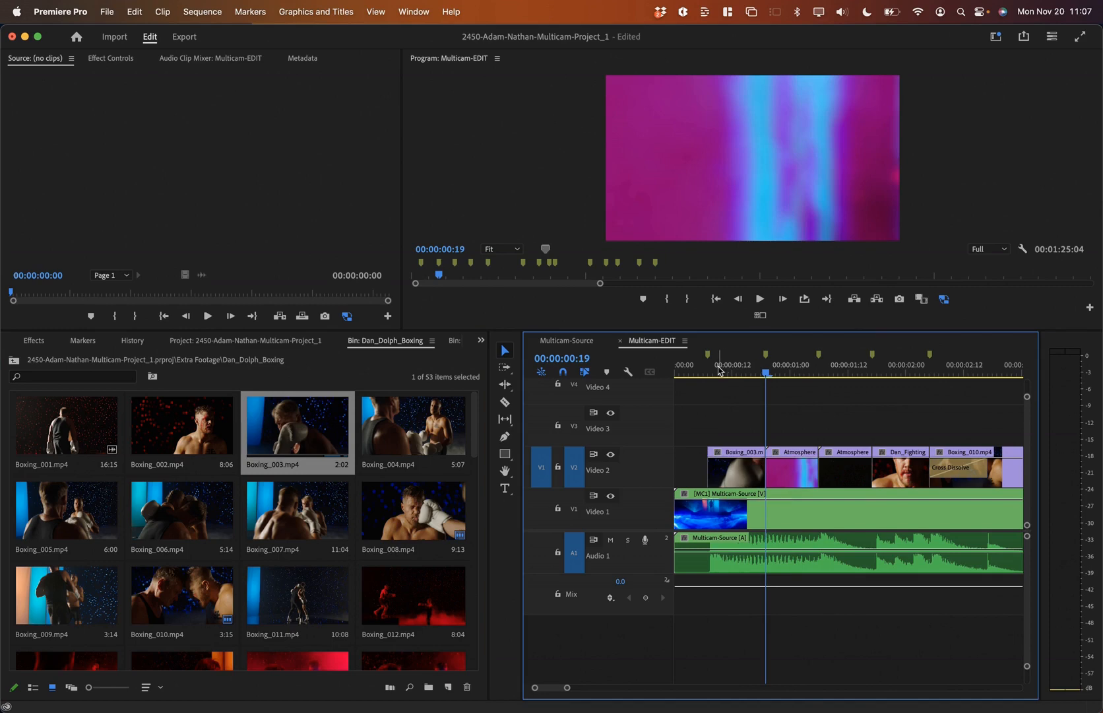
Step: Play the Boxing_003 shot, then try overwriting and inserting Boxing_008 over Atmosphere, undoing both
click(703, 373)
key(space)
key(space)
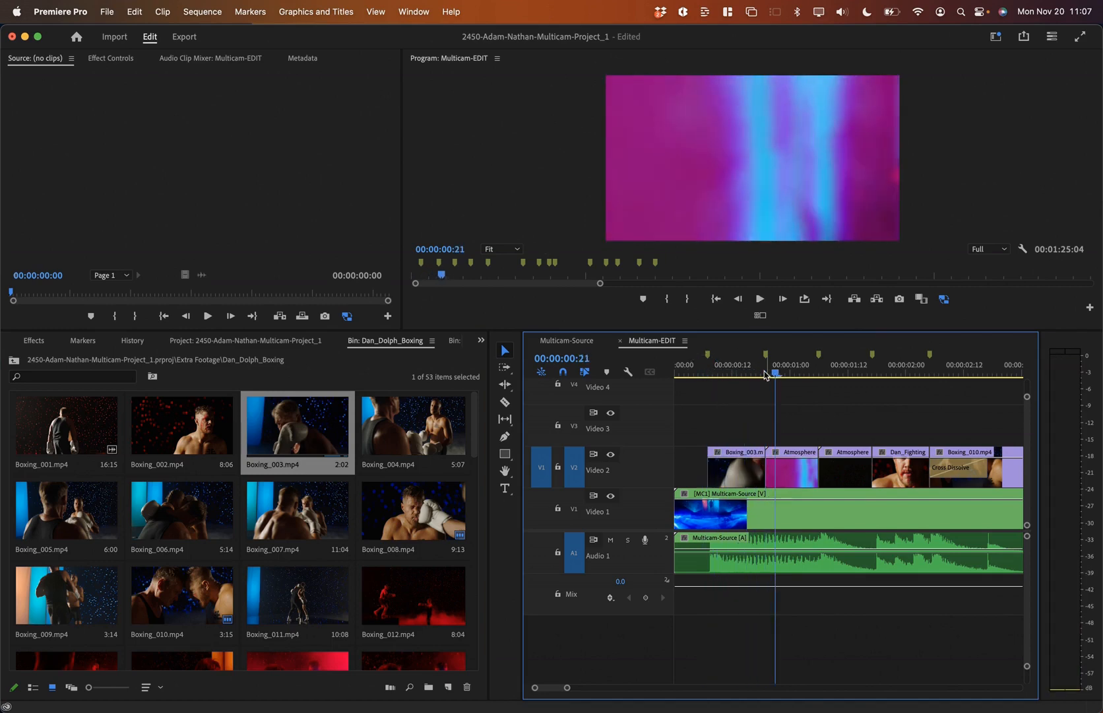
click(400, 524)
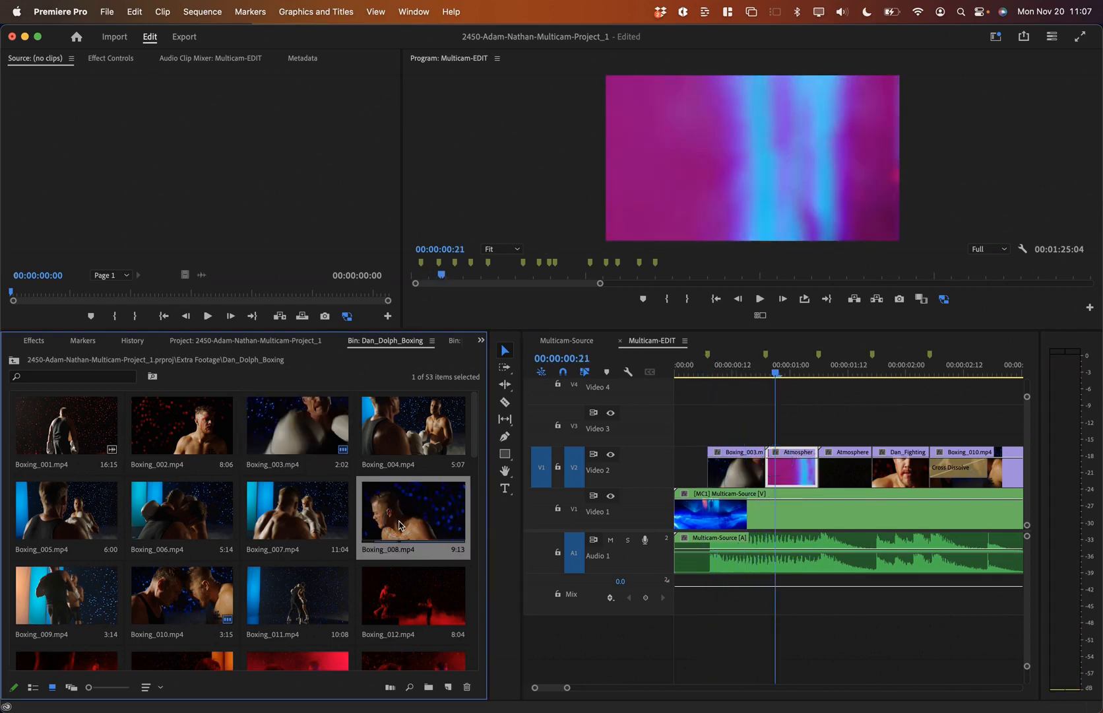
key(.)
key(super+z)
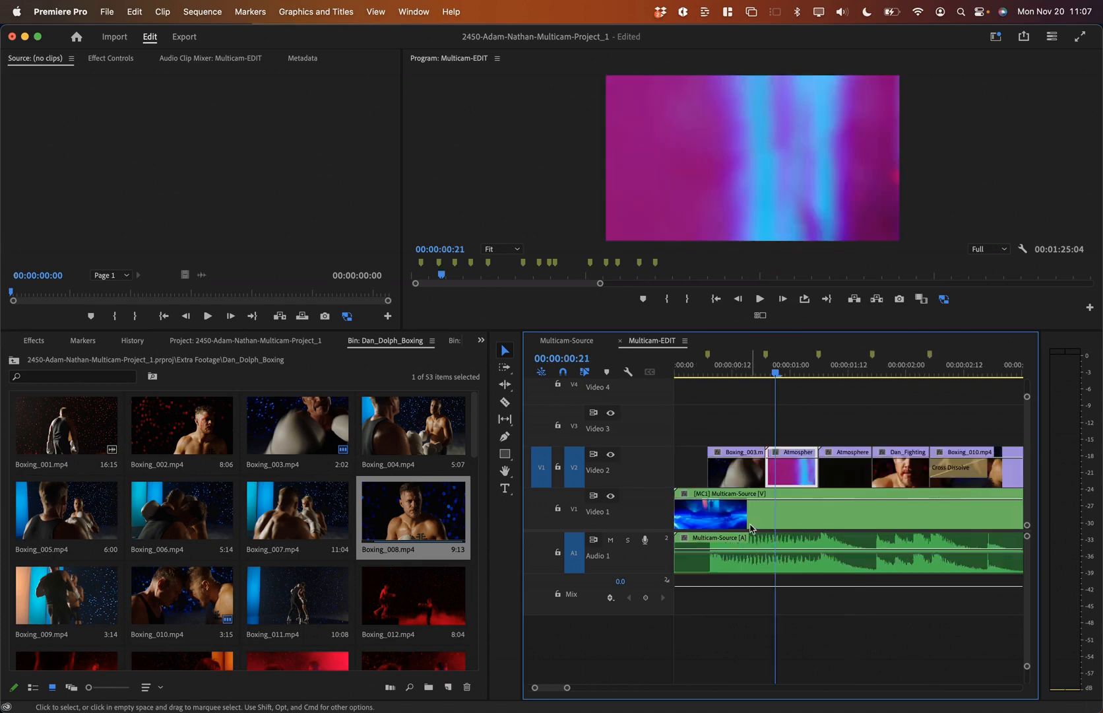
key(x)
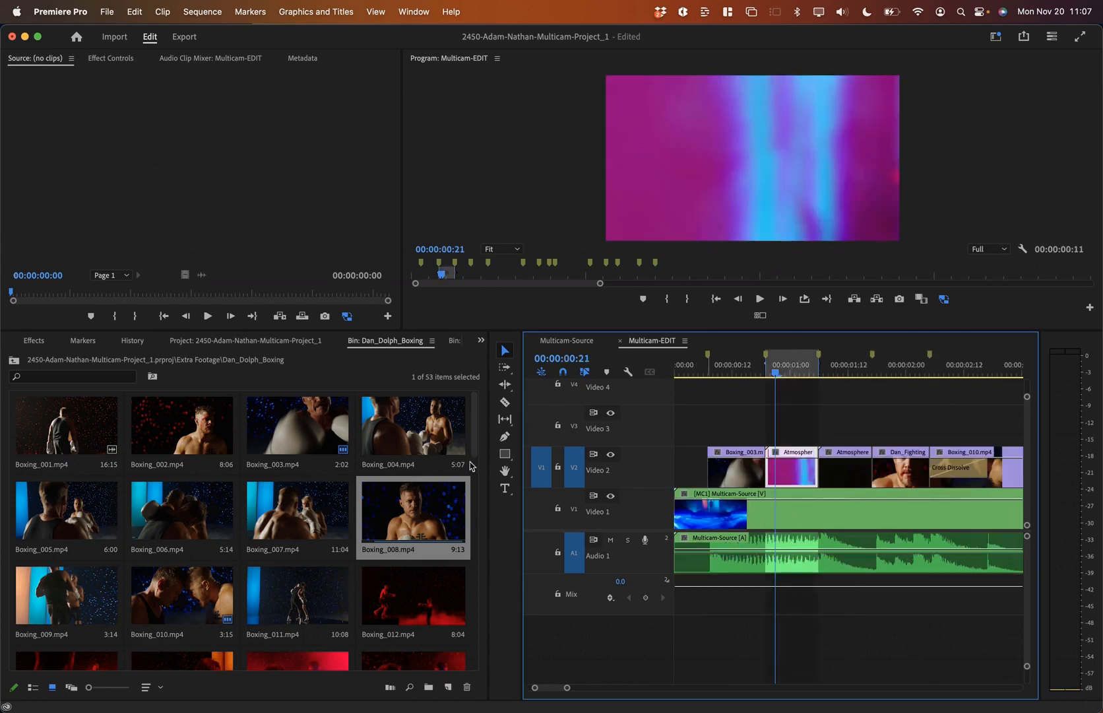
click(423, 521)
key(super+z)
Step: Overwrite the second Atmosphere clip with Boxing_008 instead and play back the result
key(.)
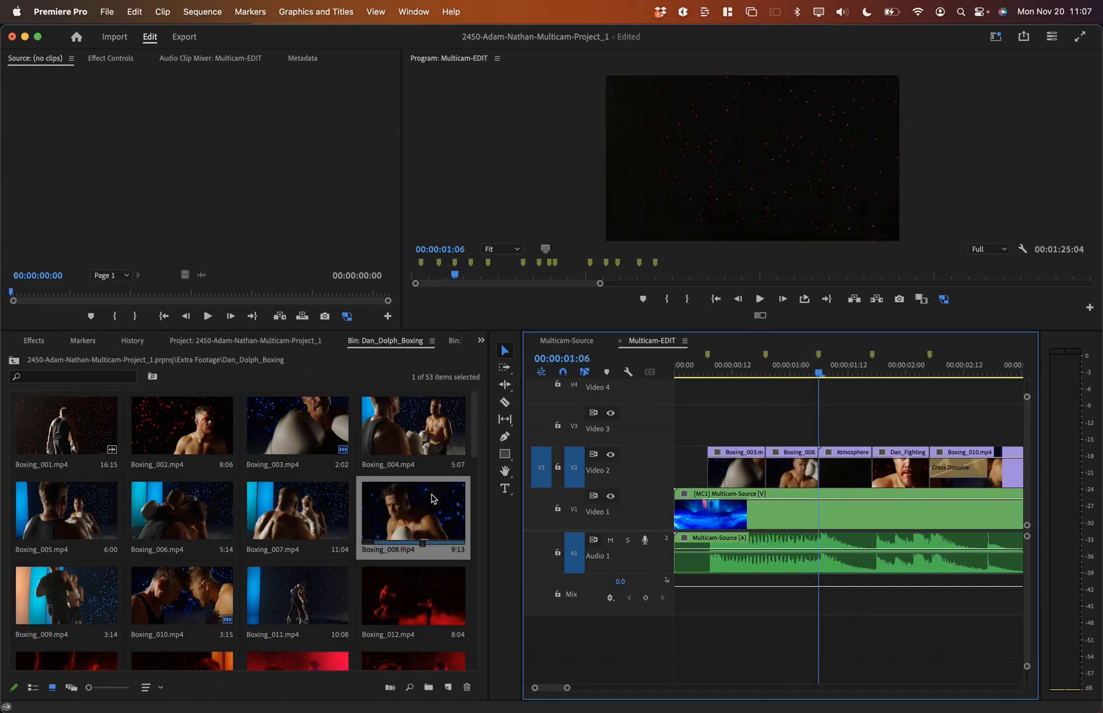
key(space)
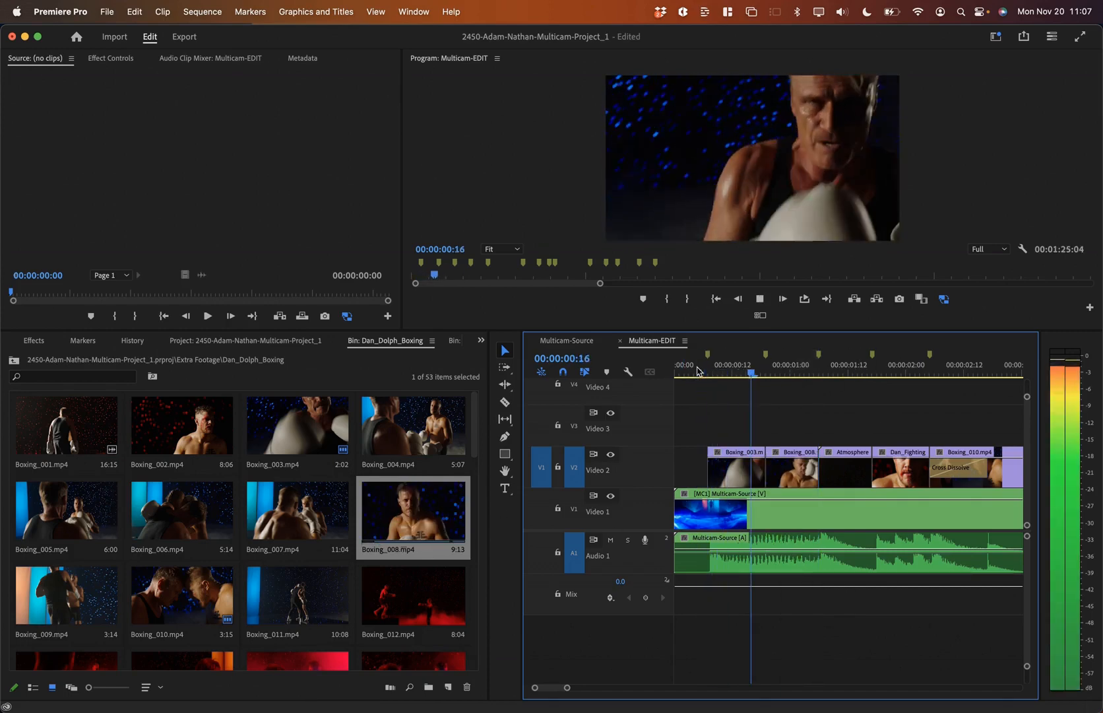
key(space)
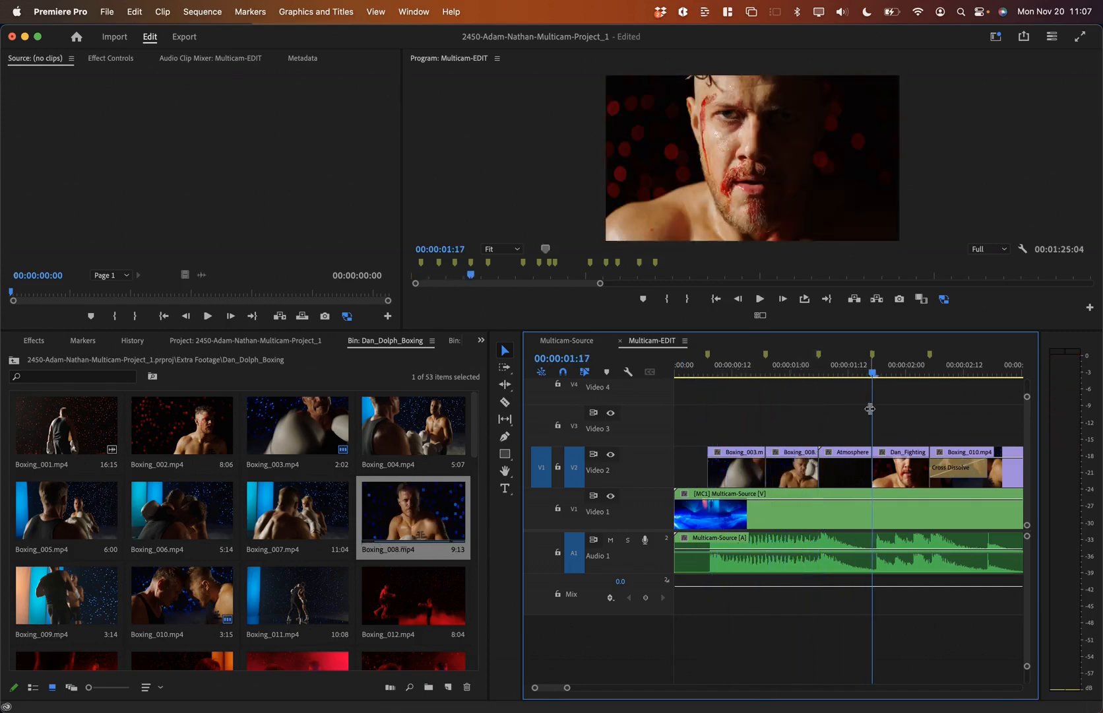
key(super+z)
click(841, 369)
key(.)
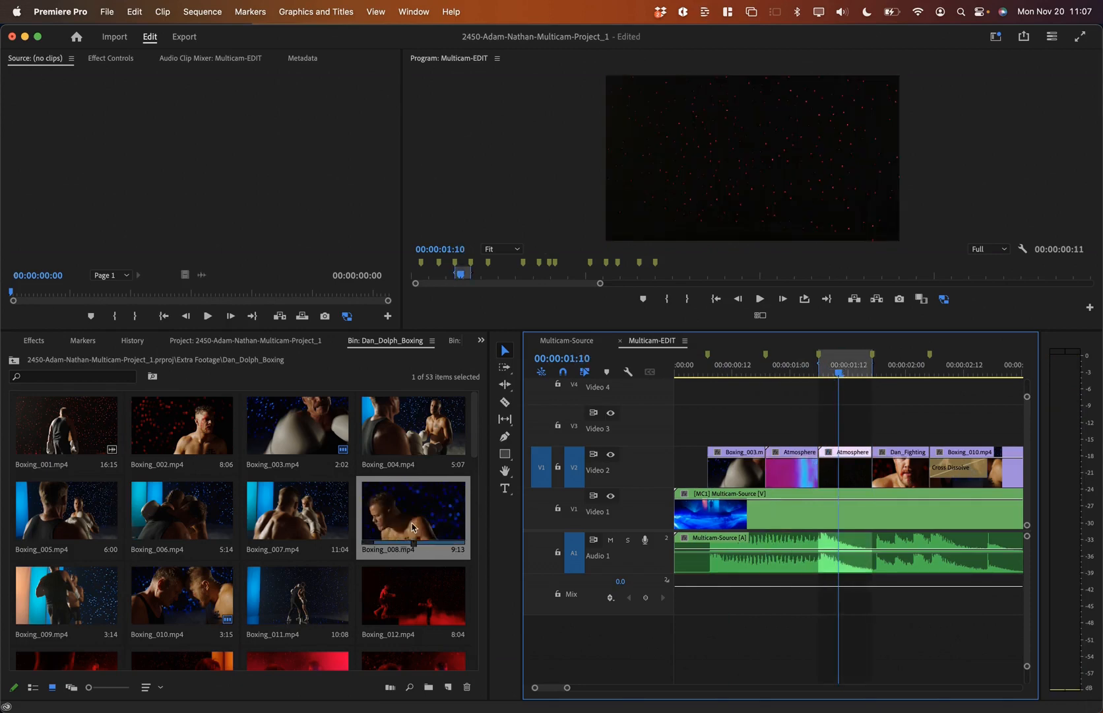
click(723, 365)
key(space)
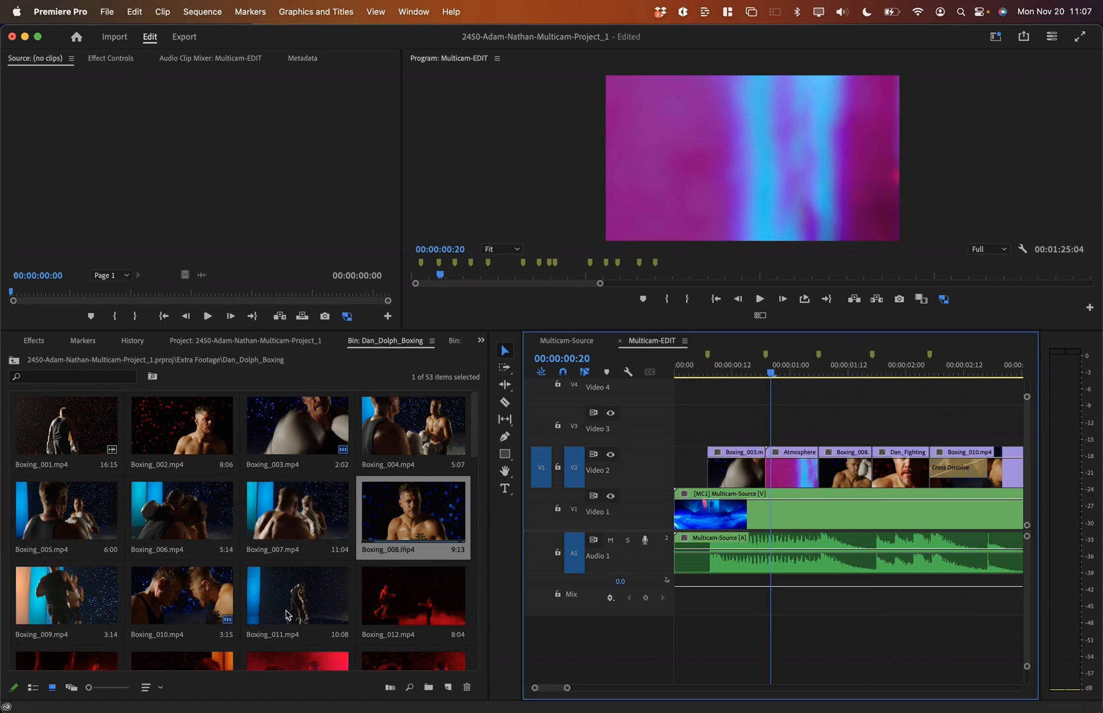
Step: Replace the Boxing_003 clip on Video 2 with Boxing_031 and play back the swap
scroll(310, 605, down, 6)
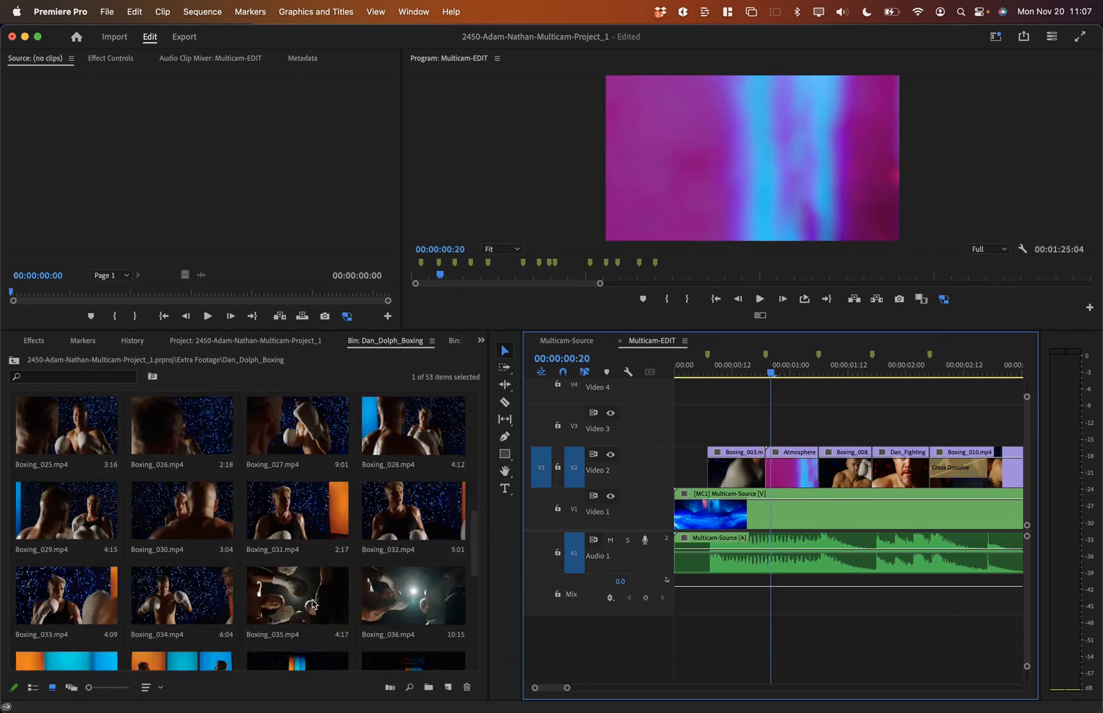
click(304, 523)
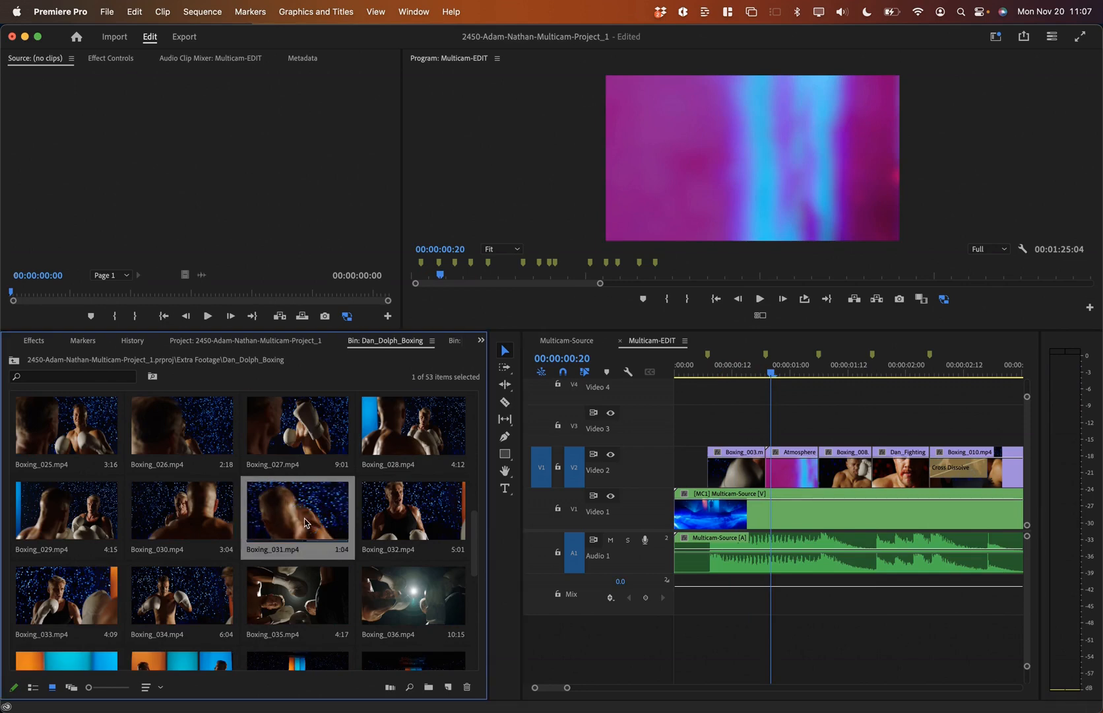
click(728, 369)
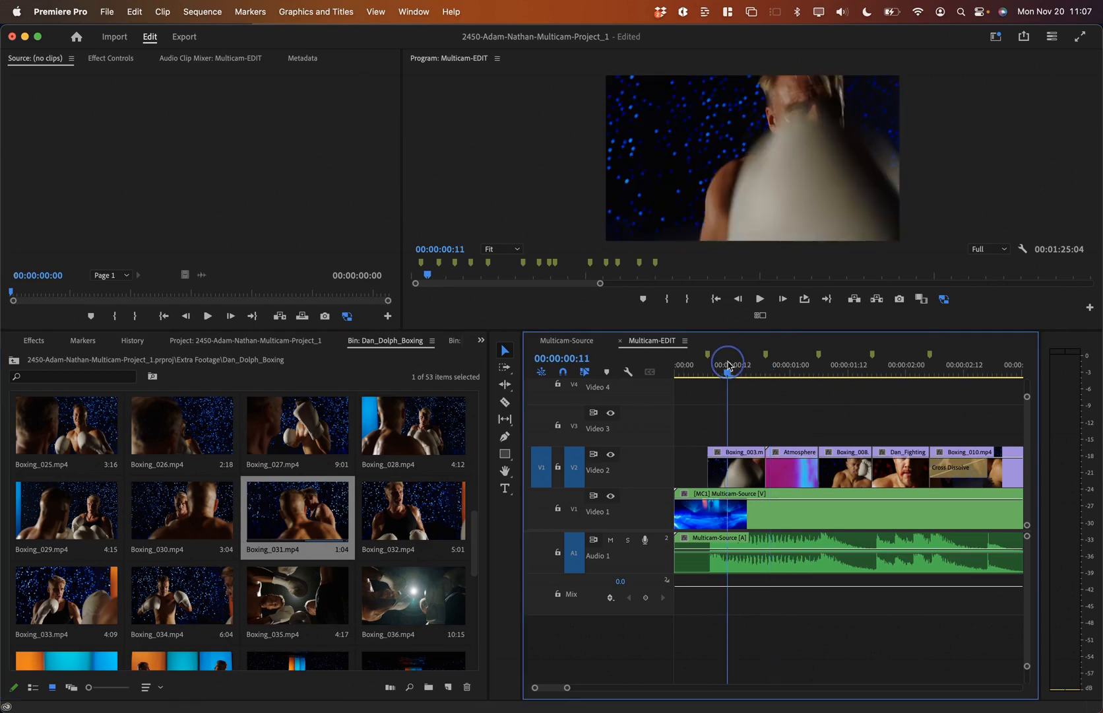
click(738, 475)
key(.)
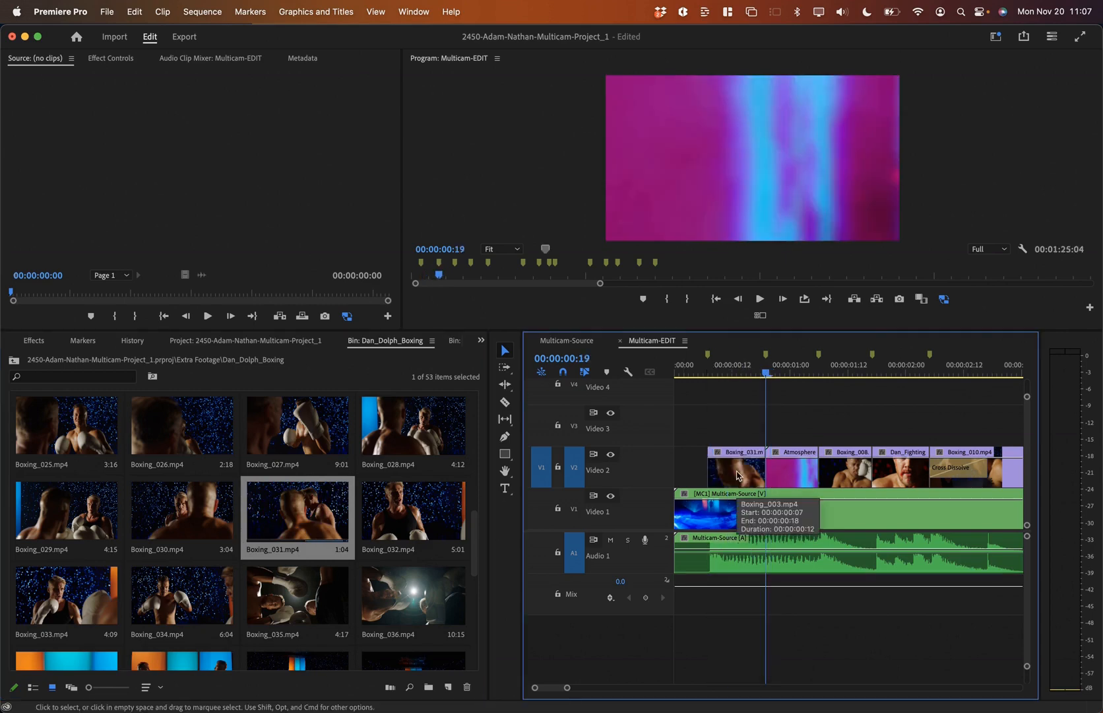
click(699, 366)
key(space)
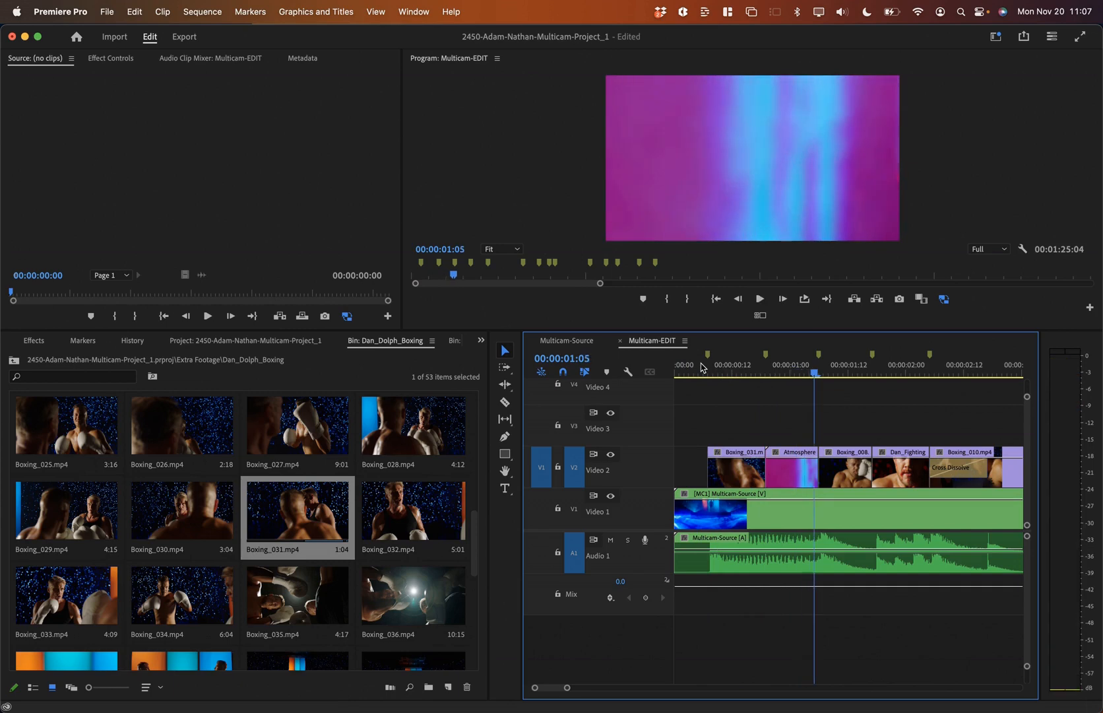
Step: Overwrite the Atmosphere clip with Boxing_035, review it, and park at 00:00:01:13
click(180, 591)
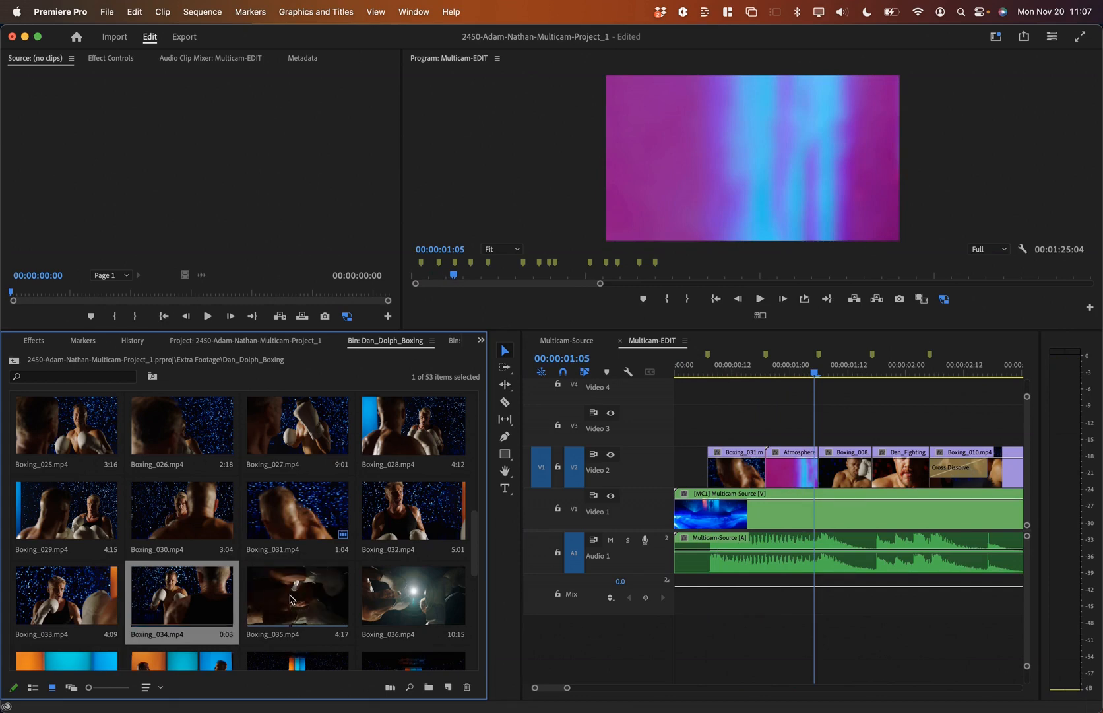
click(291, 600)
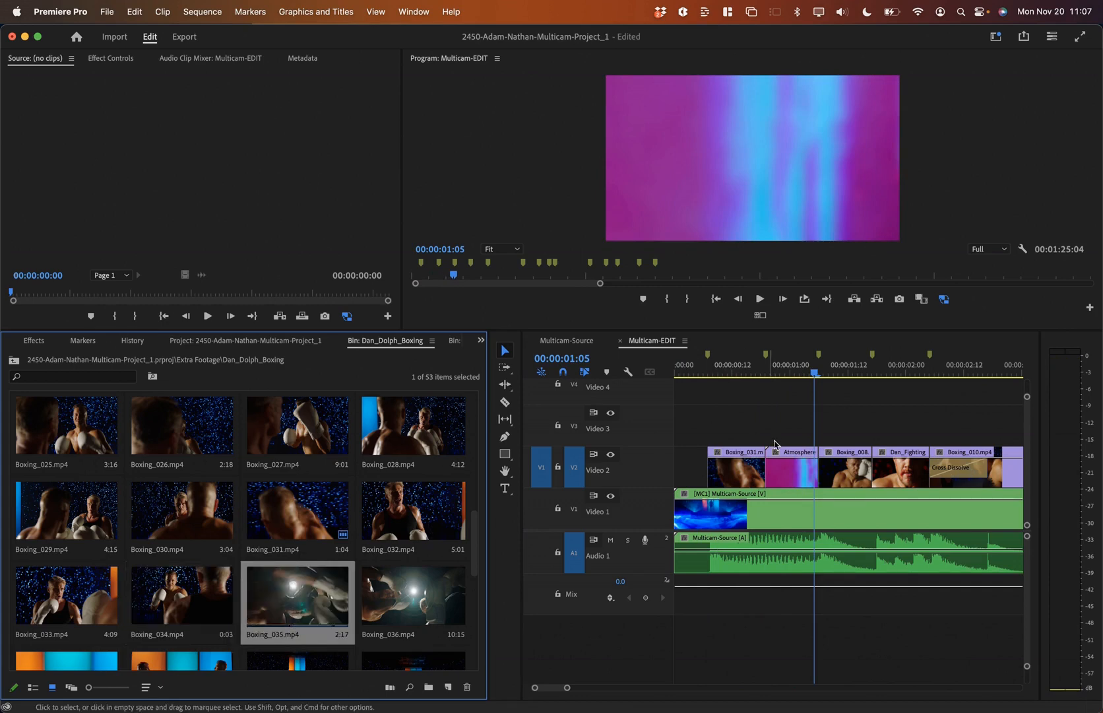
click(785, 373)
key(.)
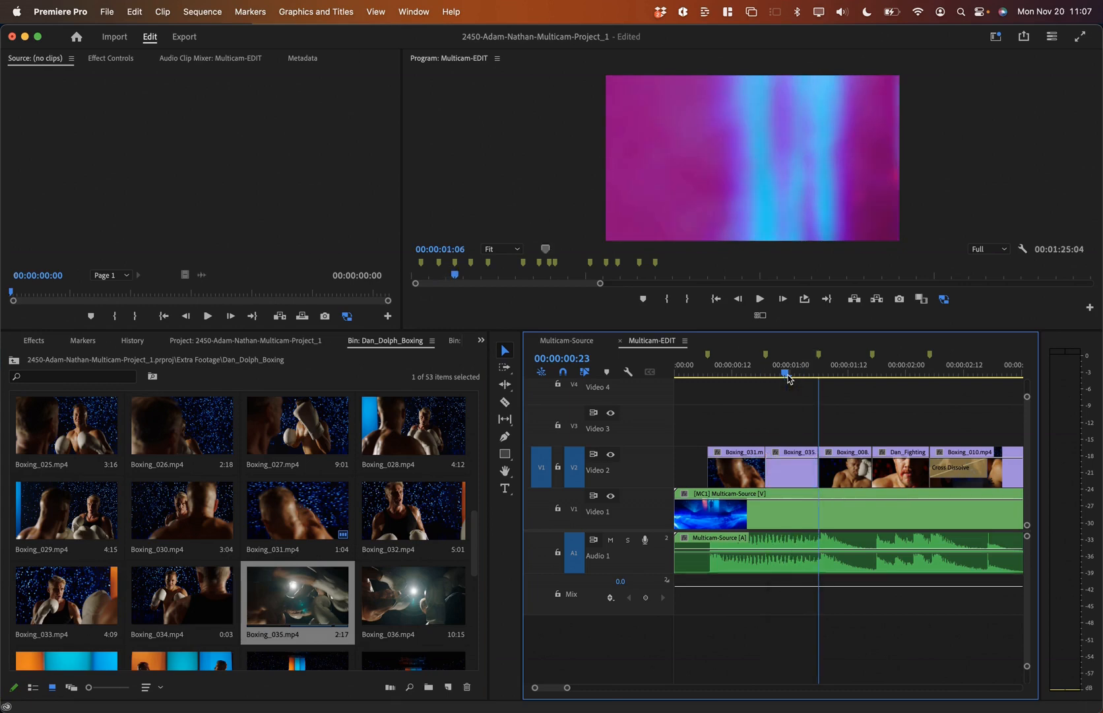
click(696, 374)
key(space)
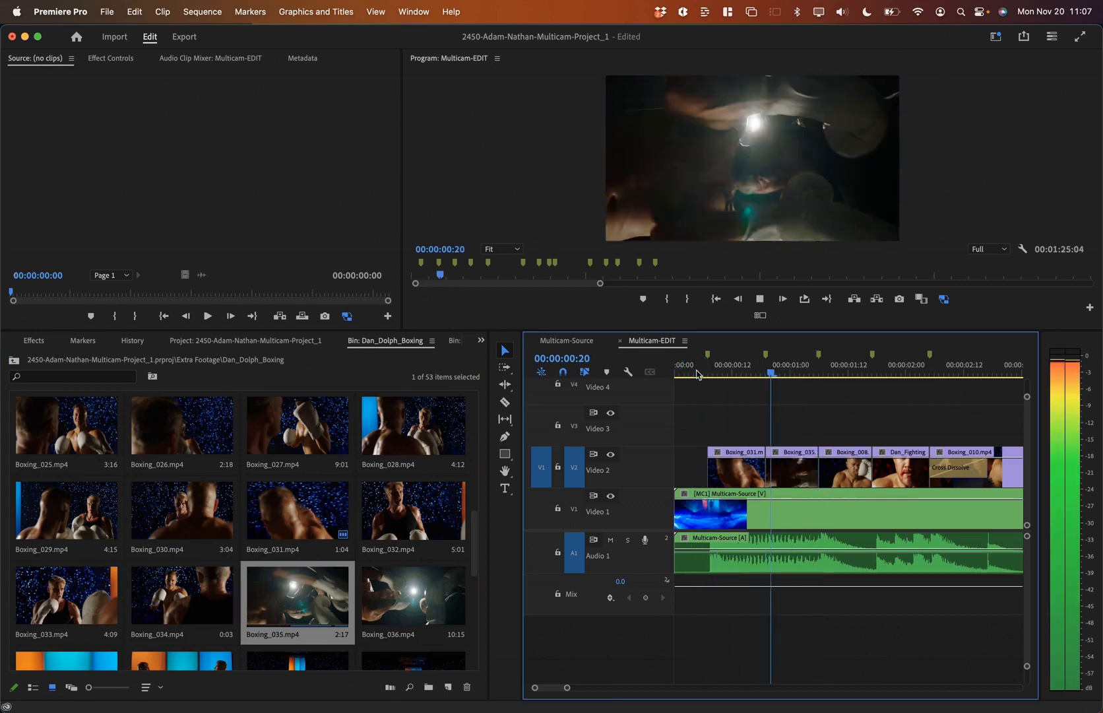
key(space)
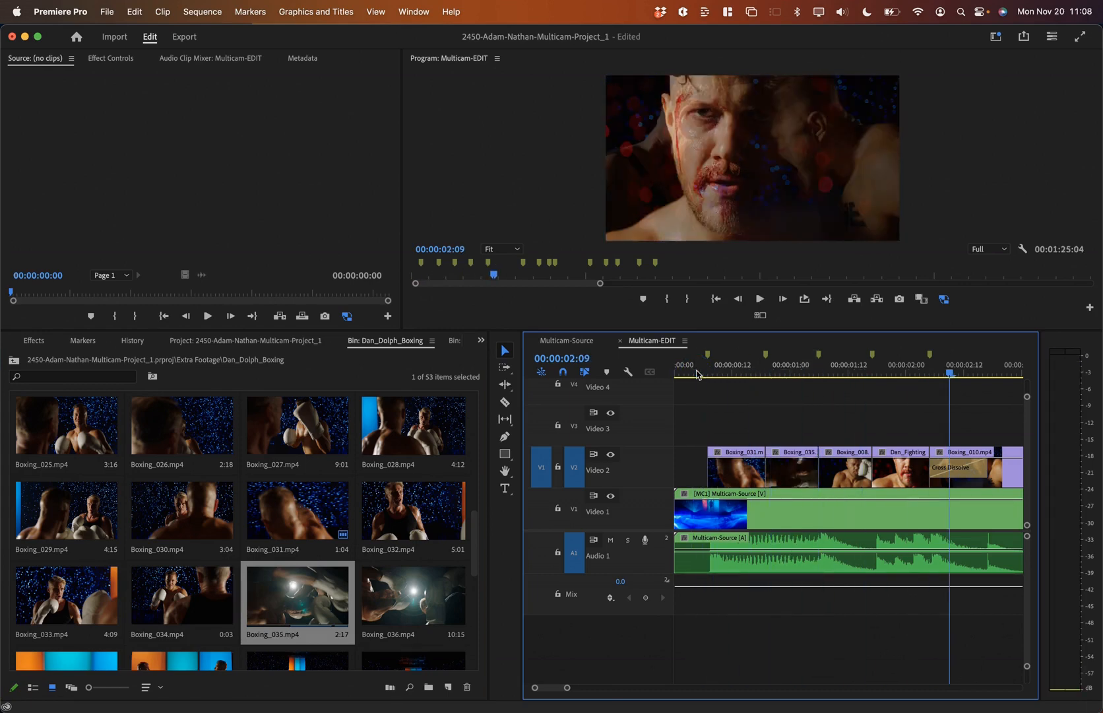
click(854, 373)
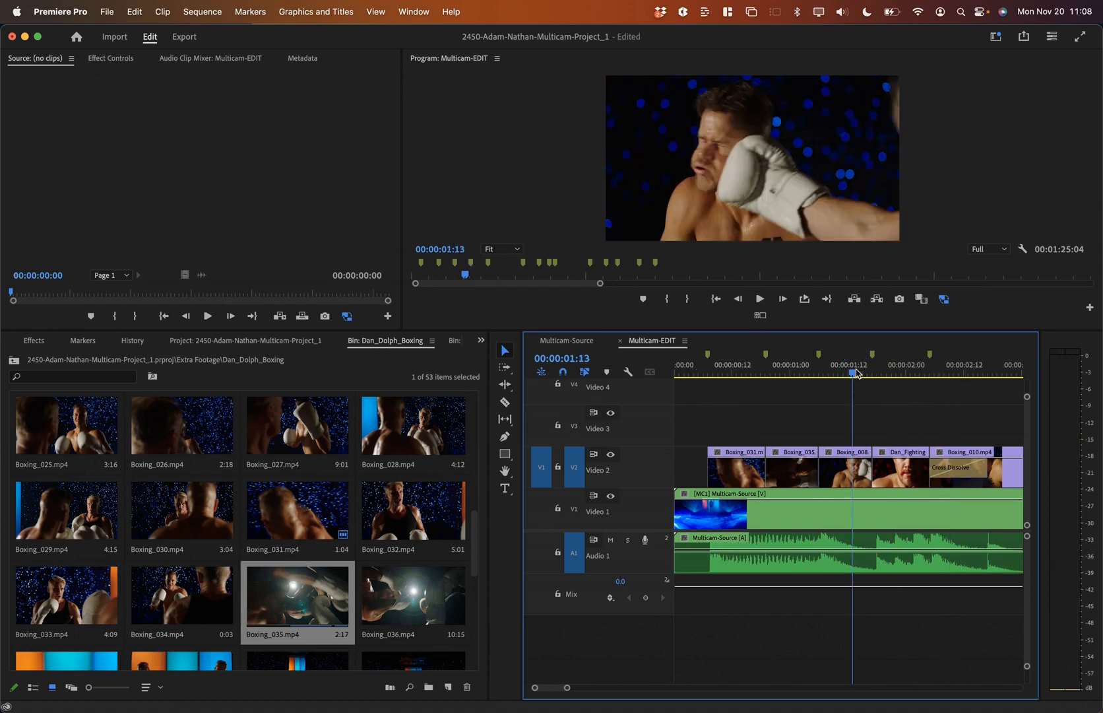
Step: Razor the Dan_Fighting clip on Video 2 at 00:00:01:22
key(space)
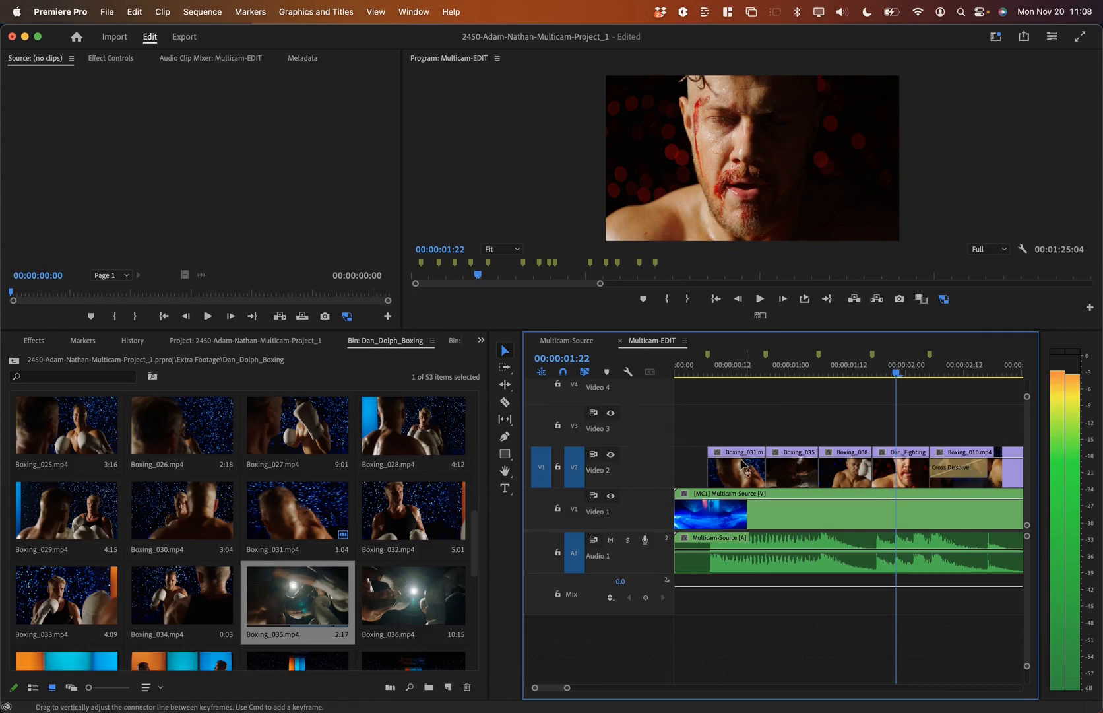
key(c)
click(899, 469)
Step: Make a second cut at 00:00:02:02, then play back and step frames to check it
key(space)
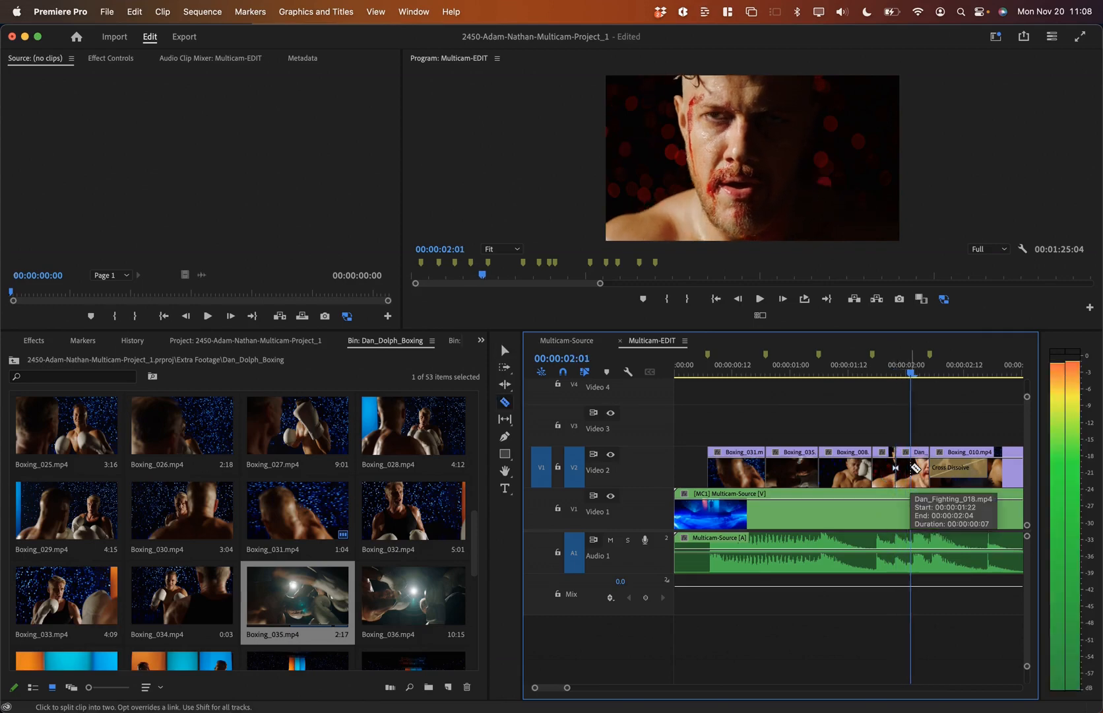
key(Left)
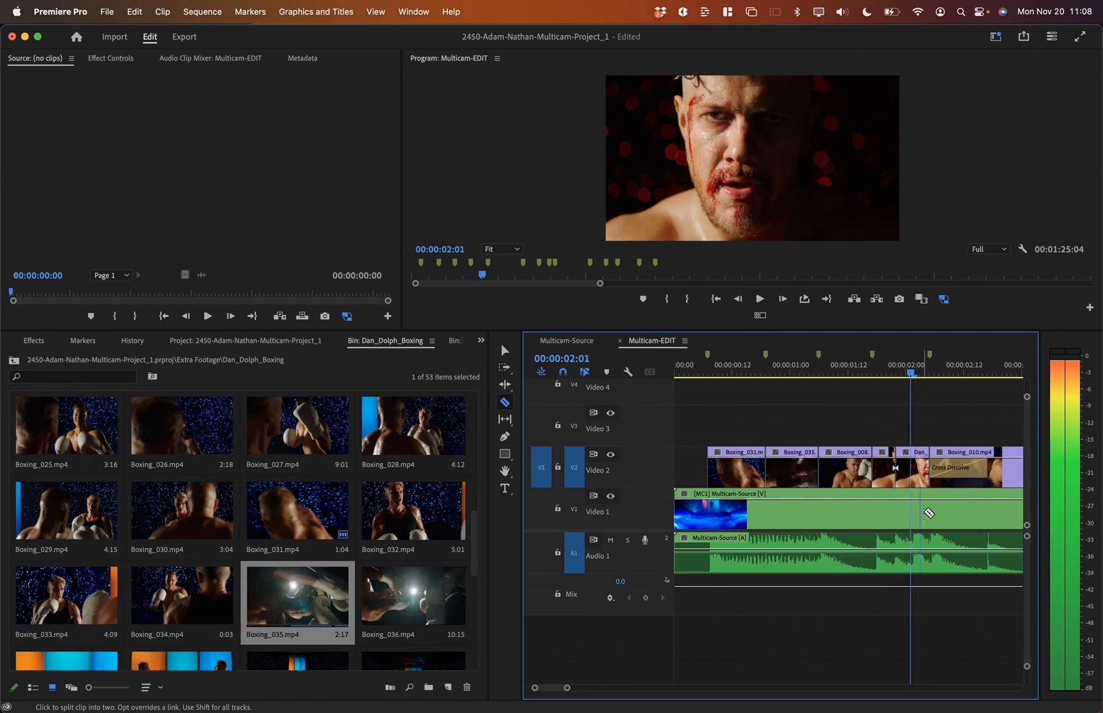
key(Right)
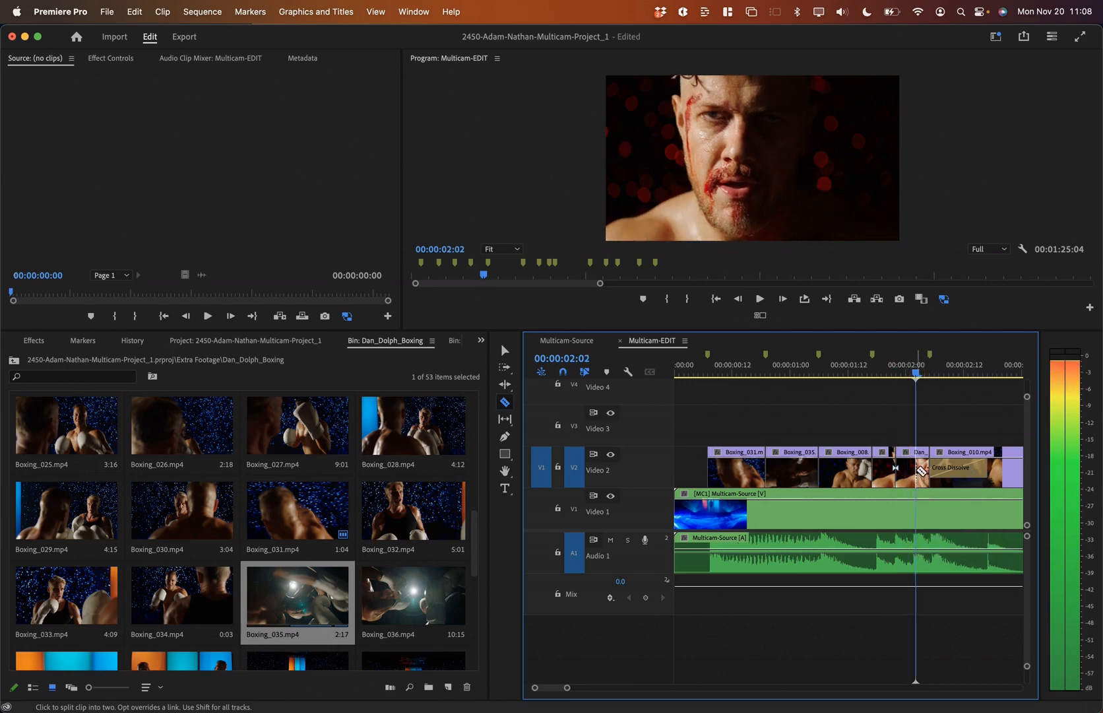
click(862, 371)
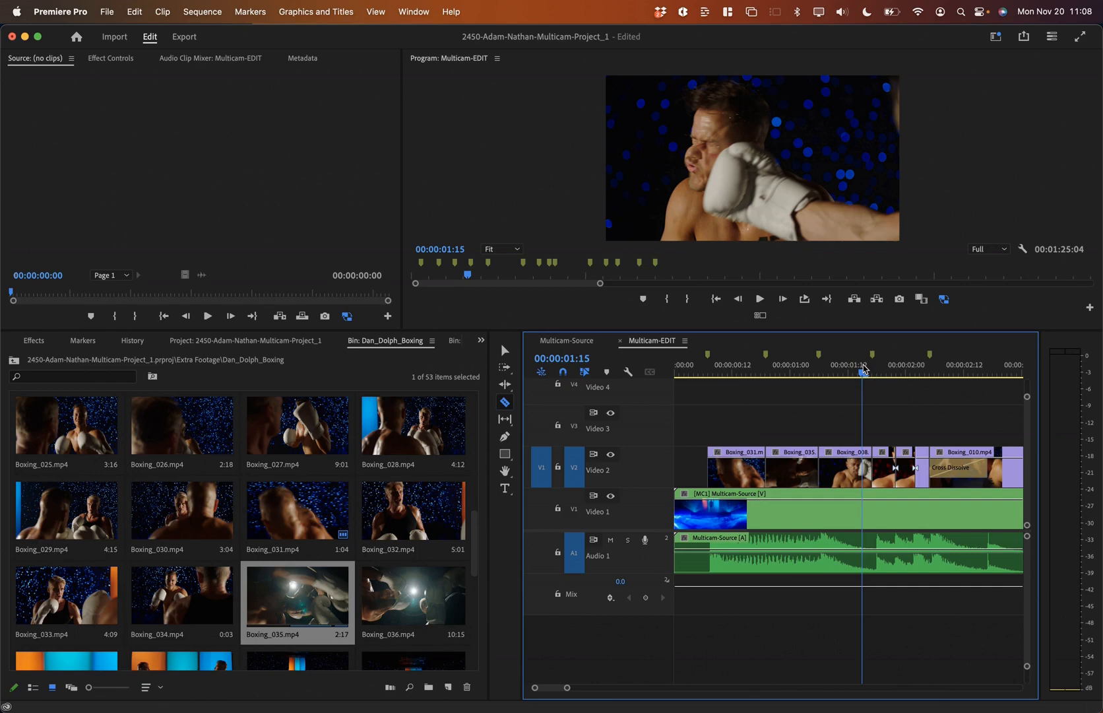
key(Right)
key(Right)
click(696, 372)
key(space)
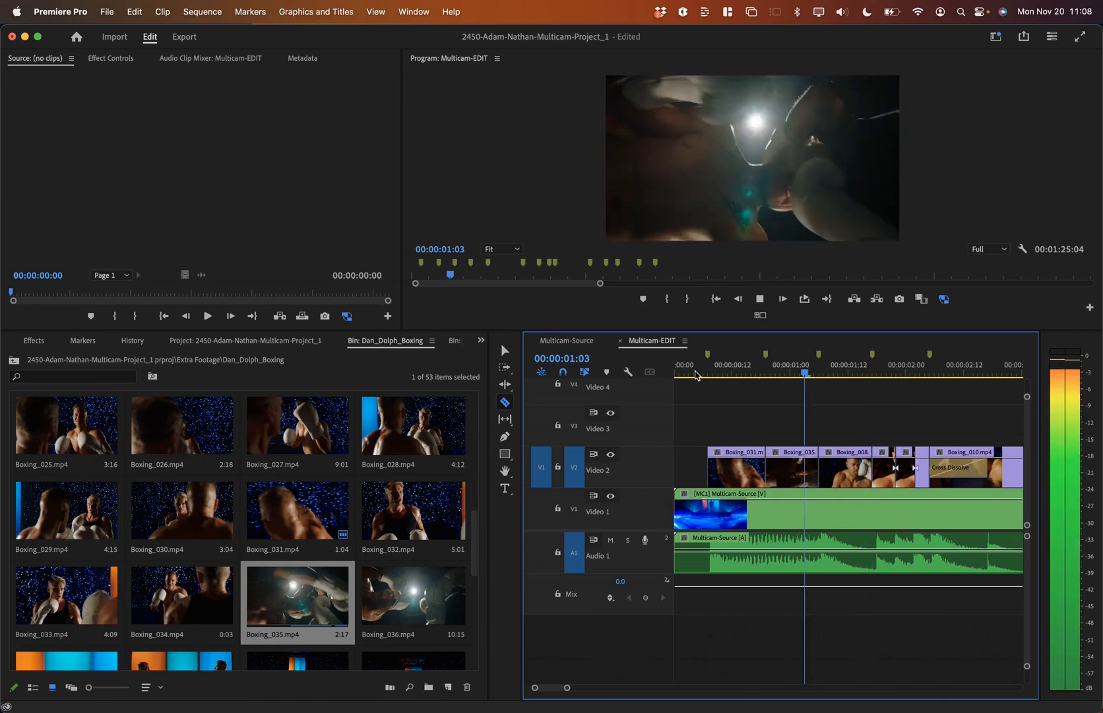
key(space)
key(Left)
key(Left)
key(Left)
key(Left)
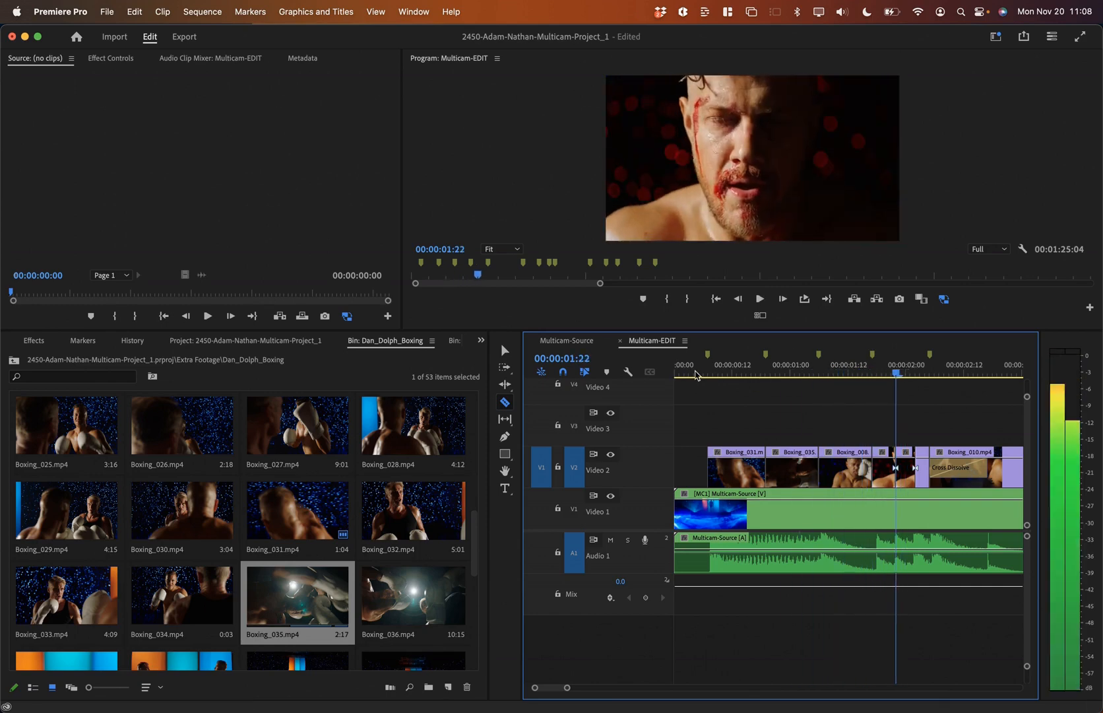
Step: Load Boxing_043 in the Source Monitor and mark an In point
scroll(269, 569, down, 5)
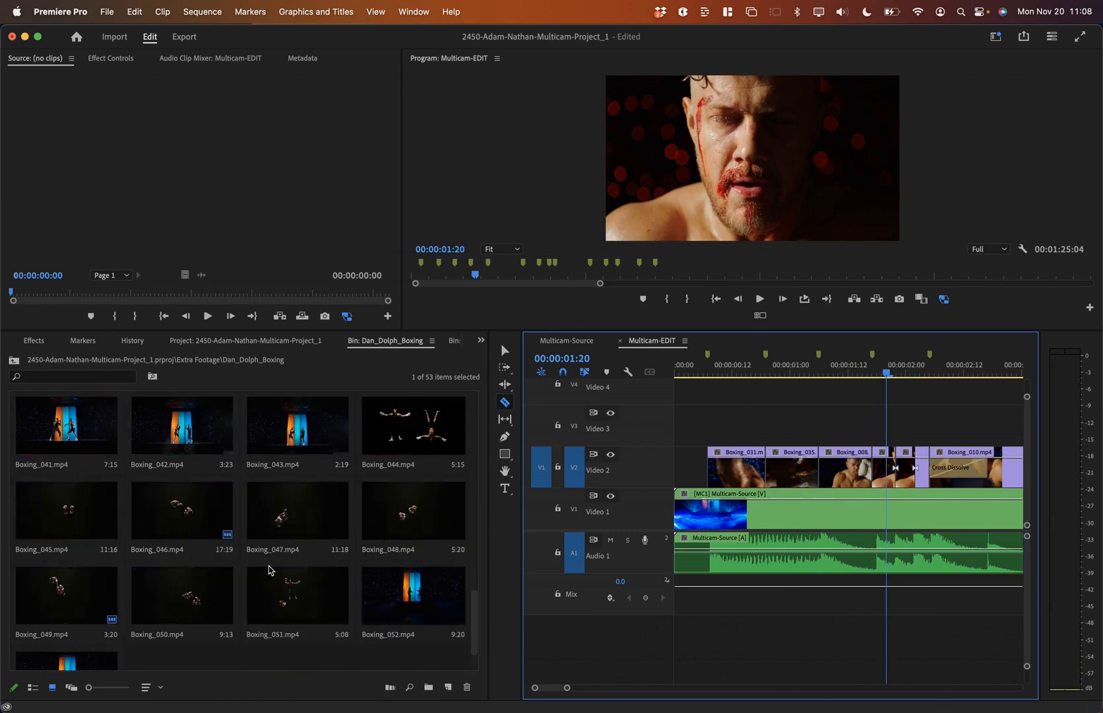
scroll(219, 519, up, 1)
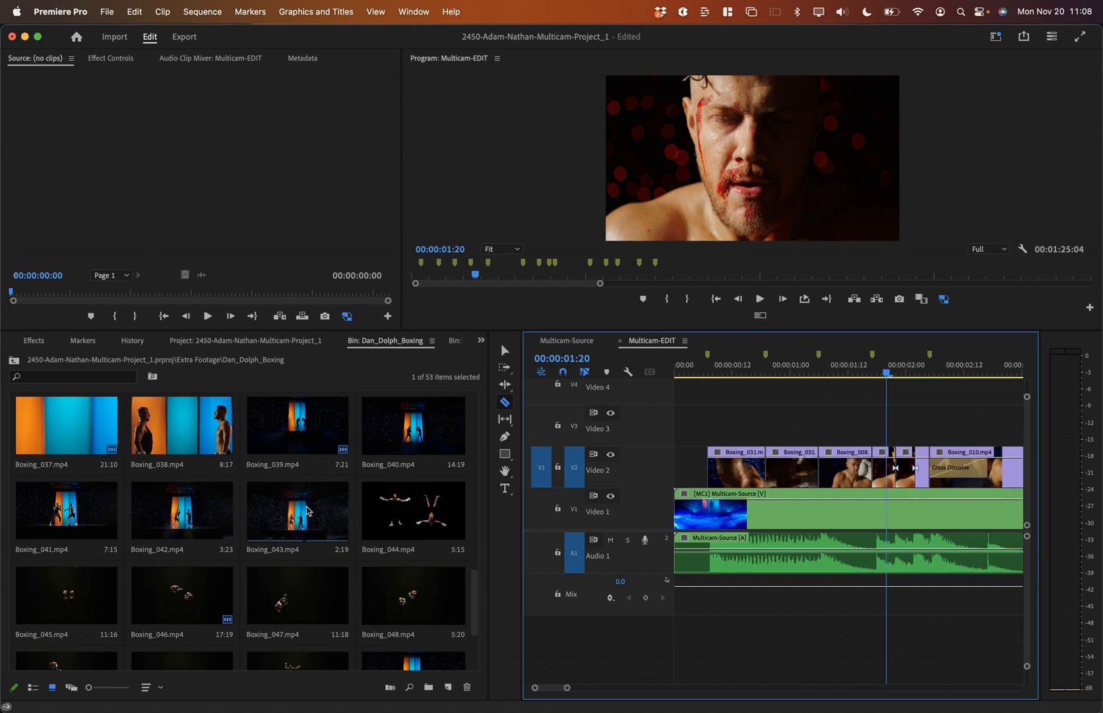
double_click(269, 523)
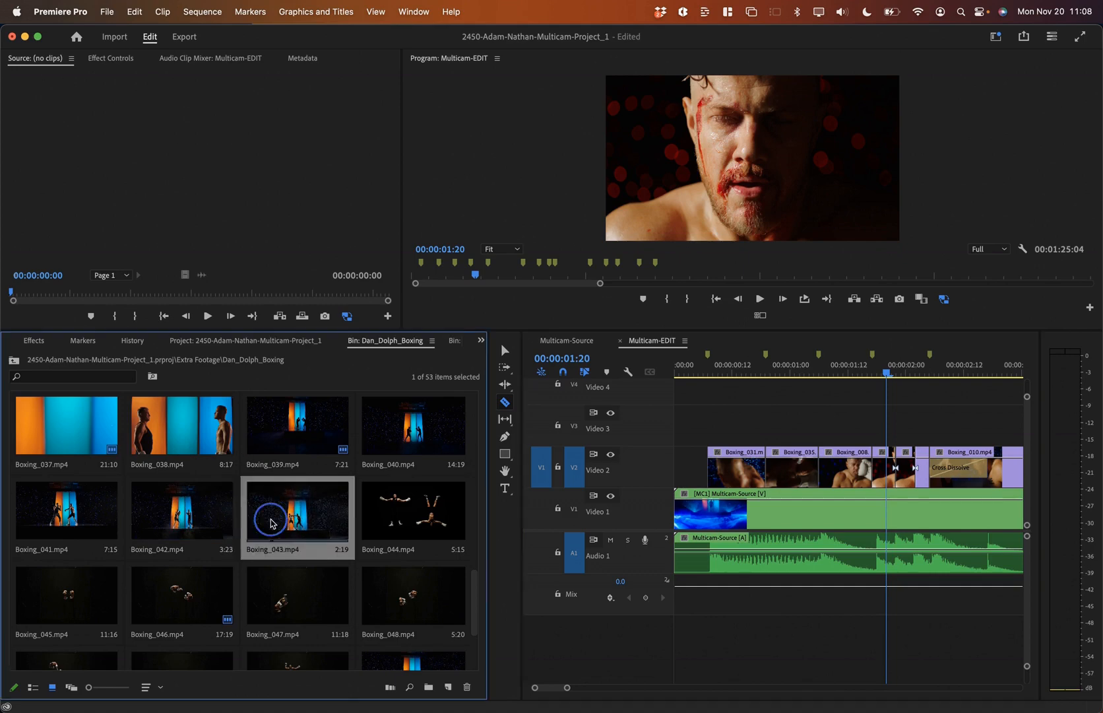
drag(57, 298, 97, 298)
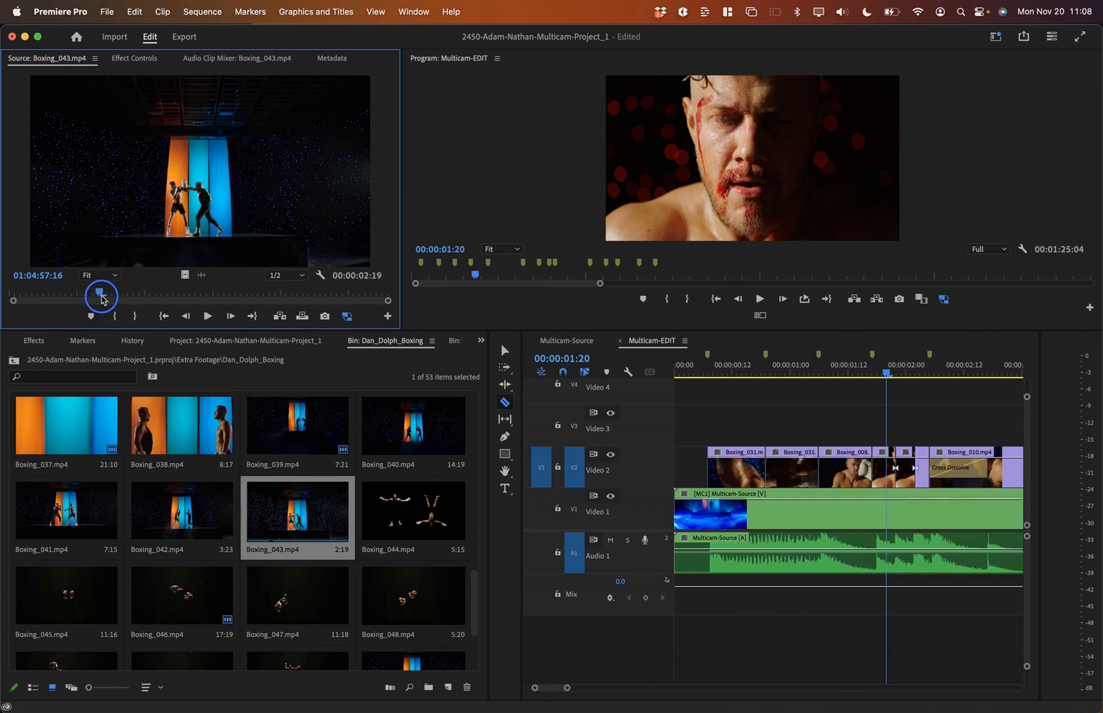
key(i)
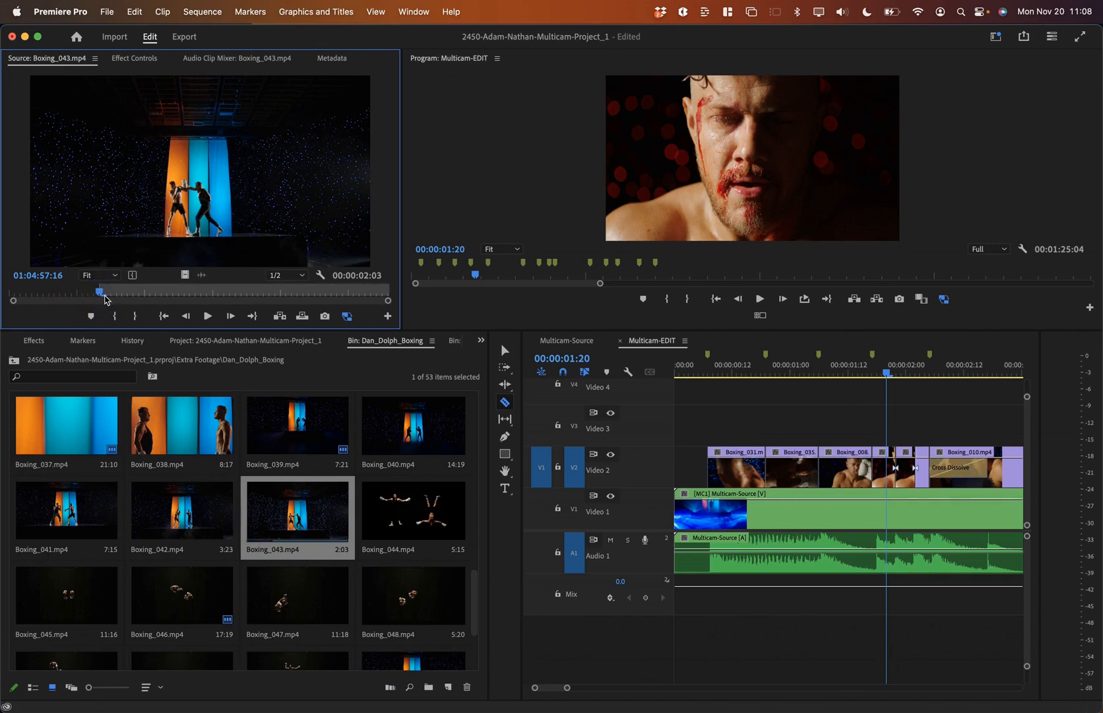
Step: Overwrite the short Dan_Fighting piece on Video 2 with Boxing_043
key(v)
click(883, 468)
key(x)
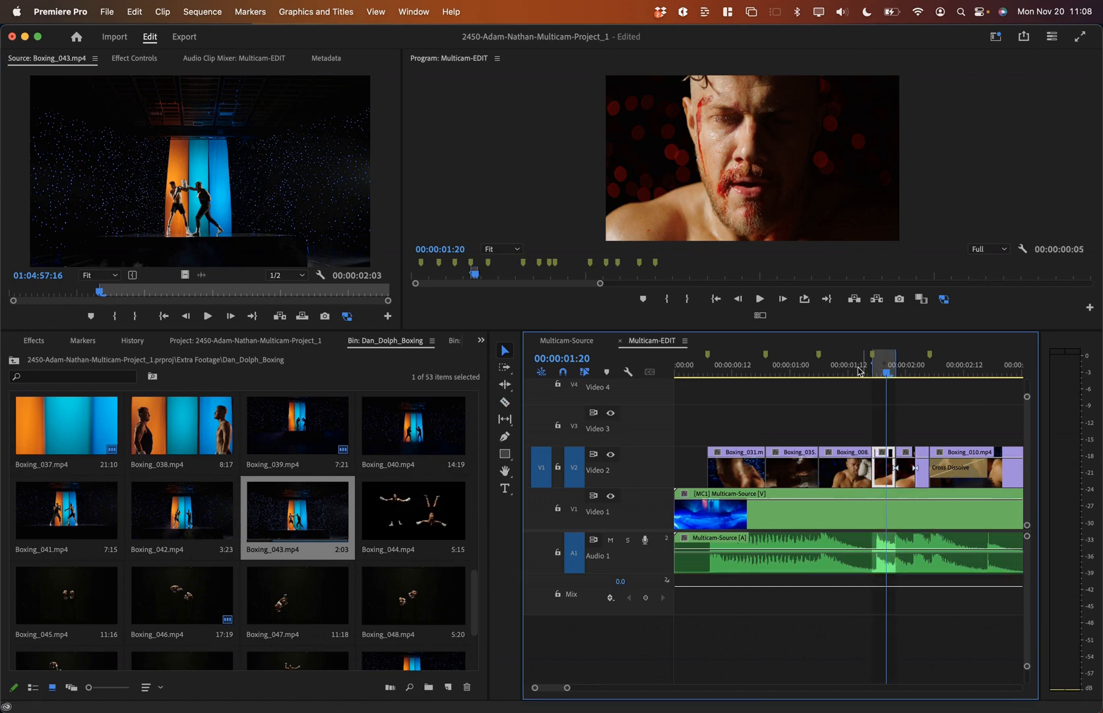
click(171, 209)
key(period)
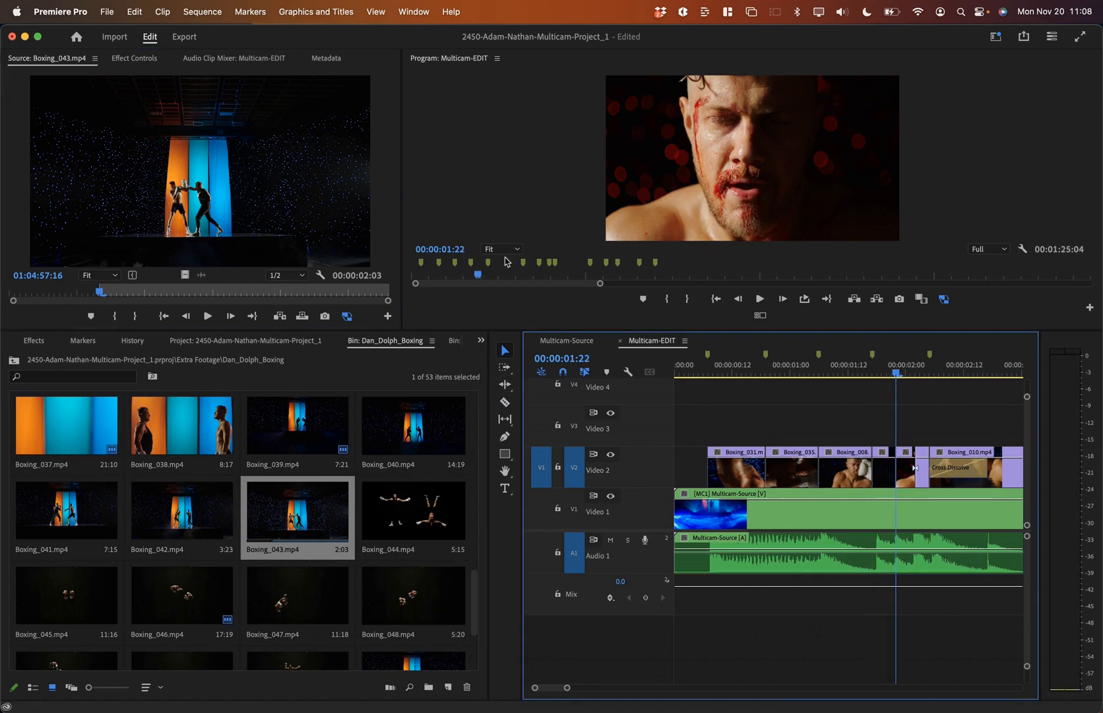
Step: Play back the Boxing_043 edit and browse further through the boxing bin
click(818, 367)
key(space)
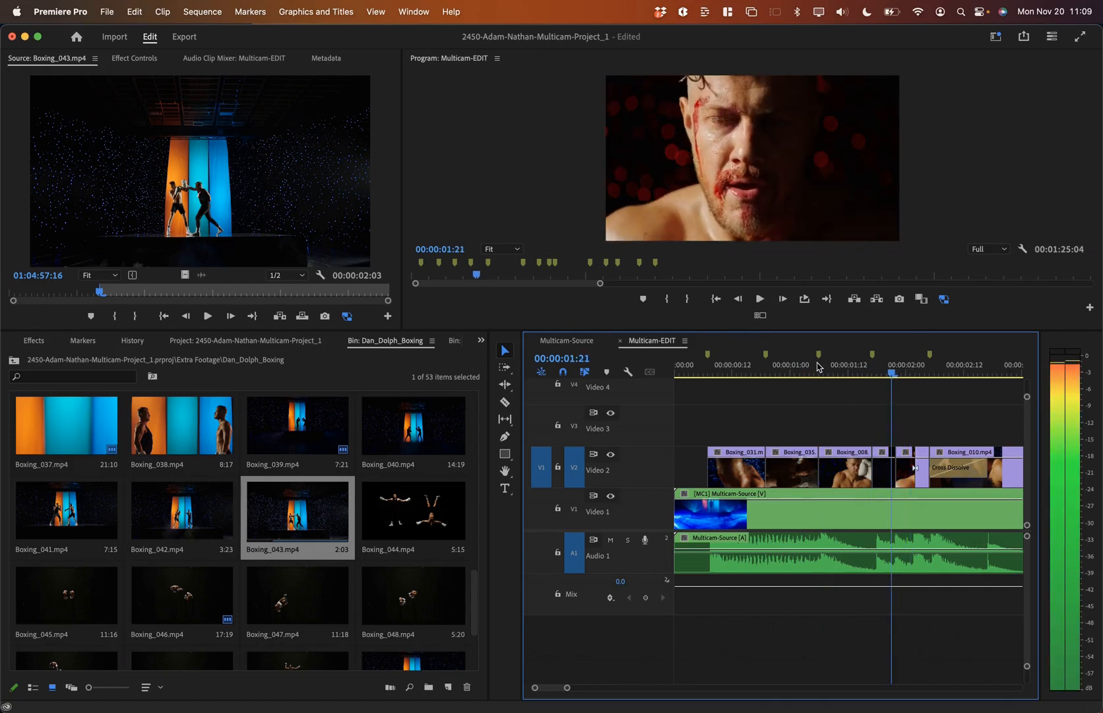
key(space)
key(Right)
key(Right)
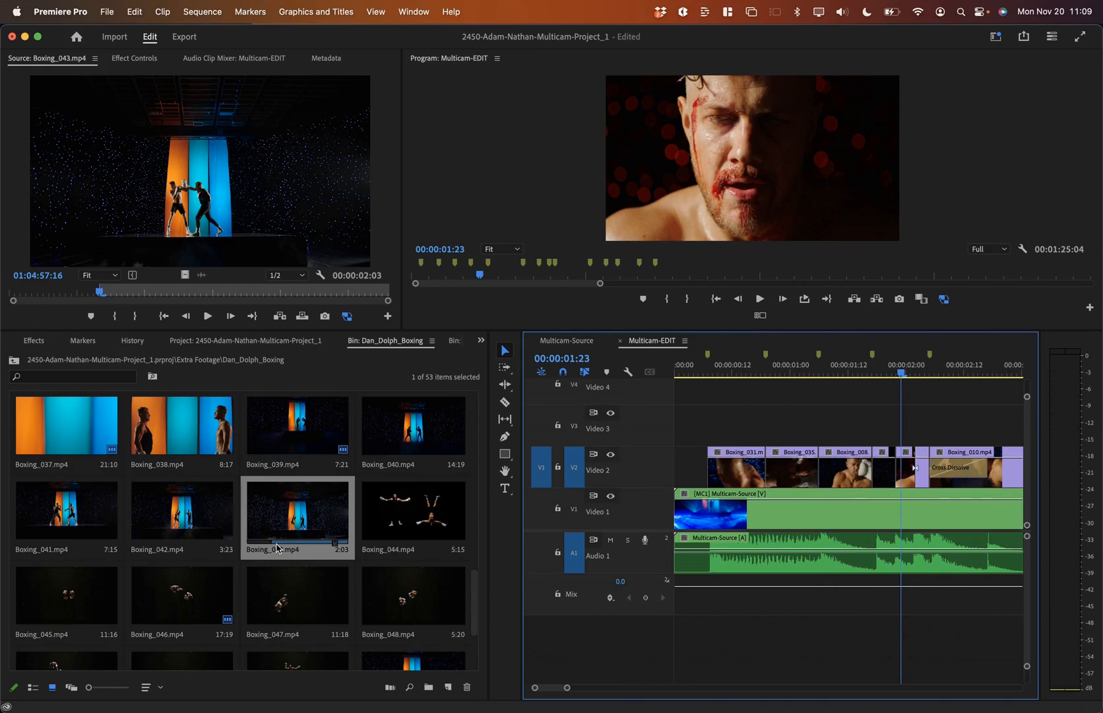
scroll(397, 620, down, 5)
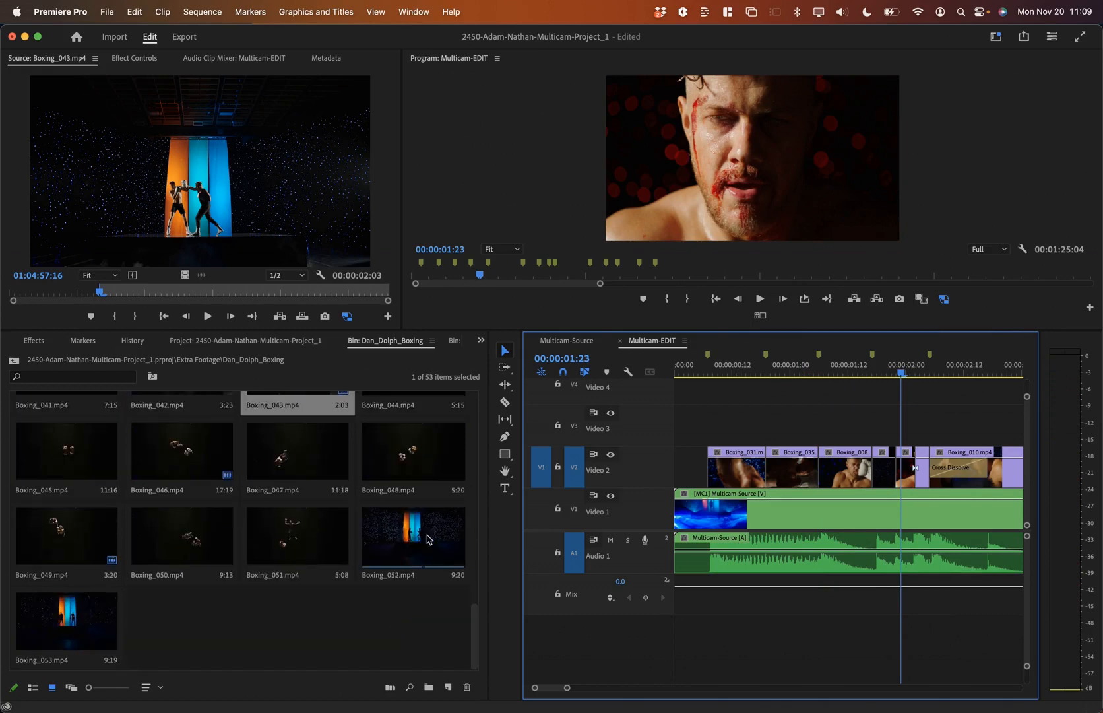
scroll(427, 539, up, 15)
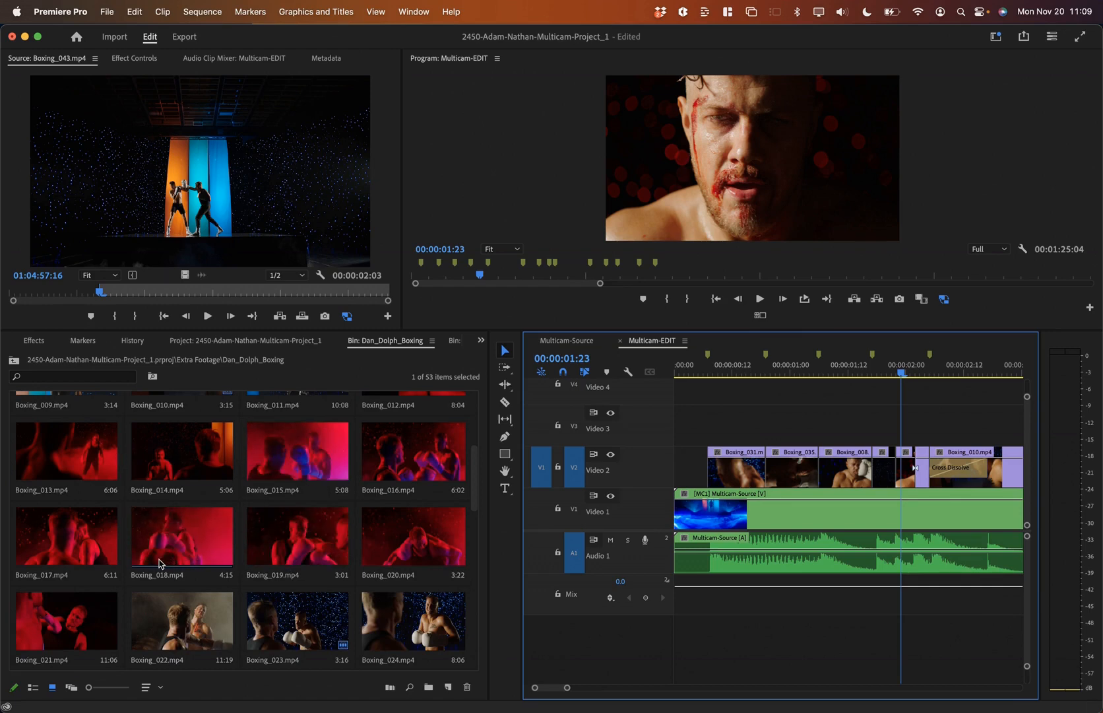
scroll(73, 542, down, 3)
scroll(73, 542, down, 2)
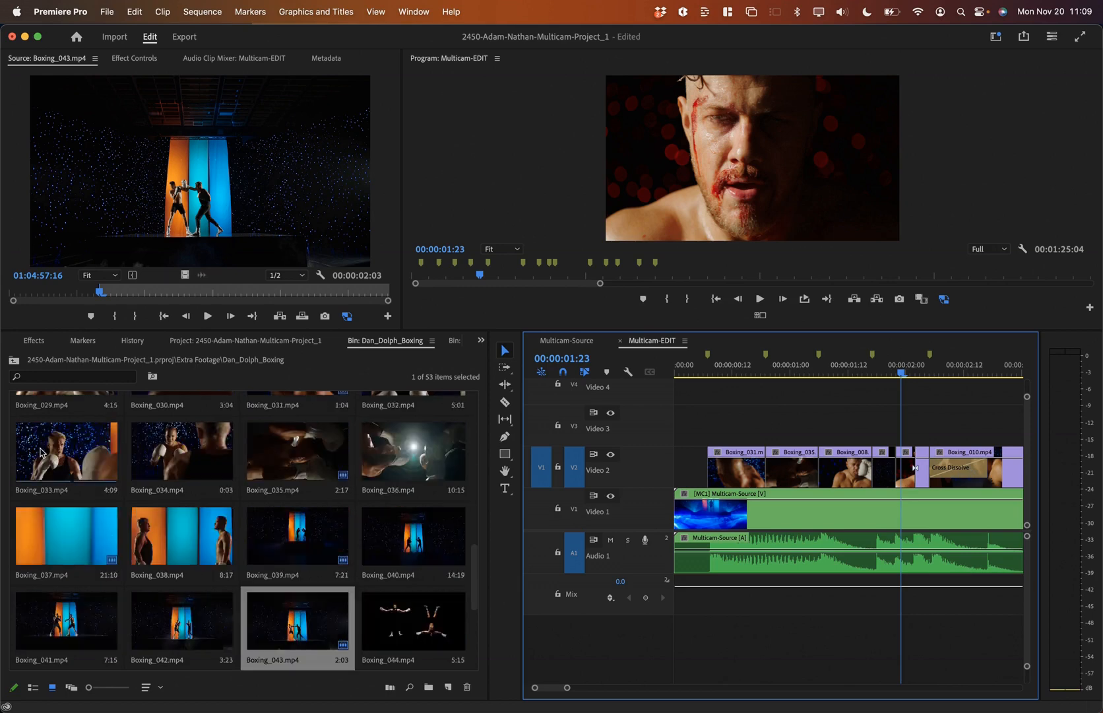
Step: Mark In/Out around the three-frame clip at 00:00:02:04 on Video 2
click(71, 462)
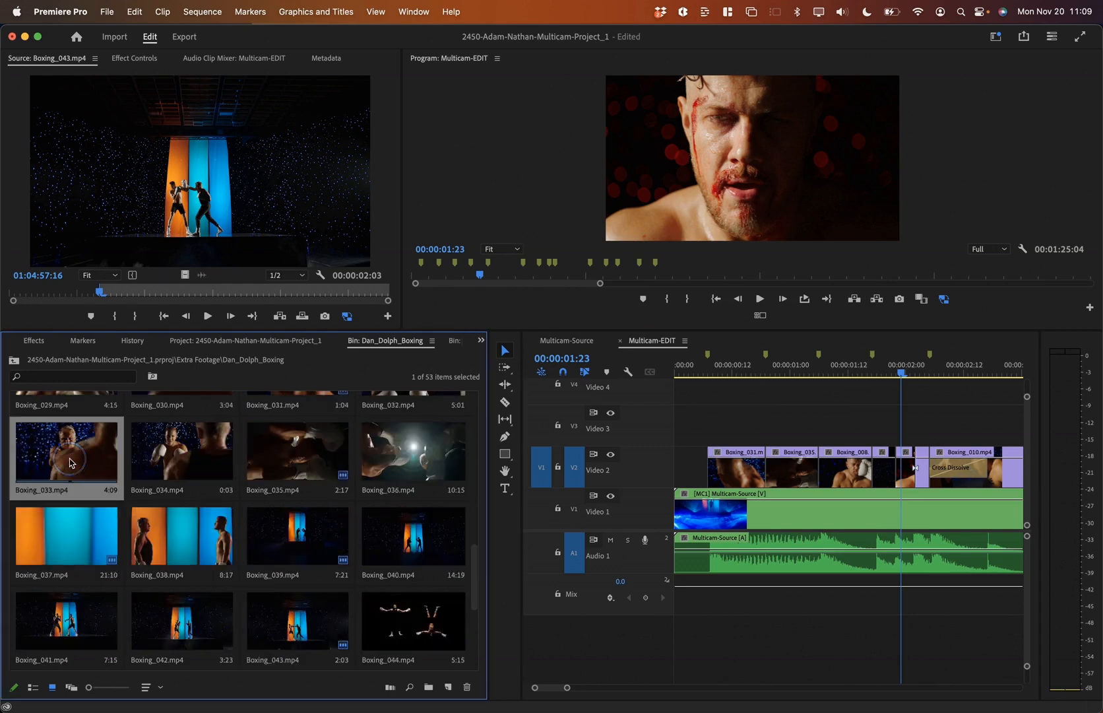
click(908, 470)
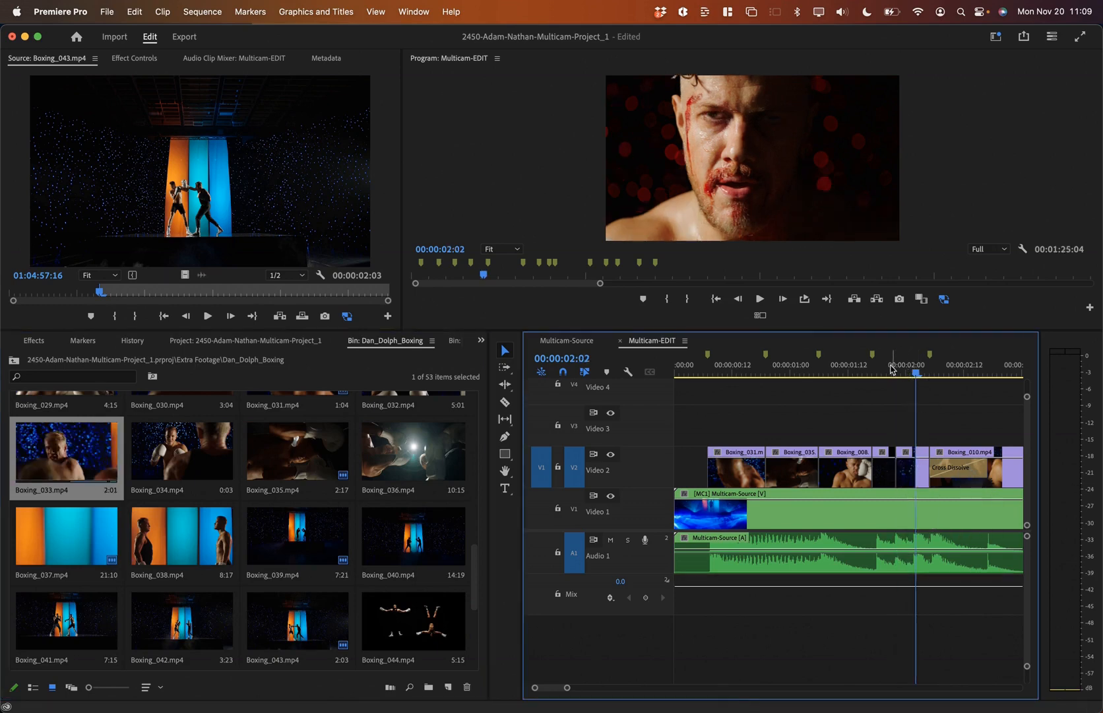
click(926, 369)
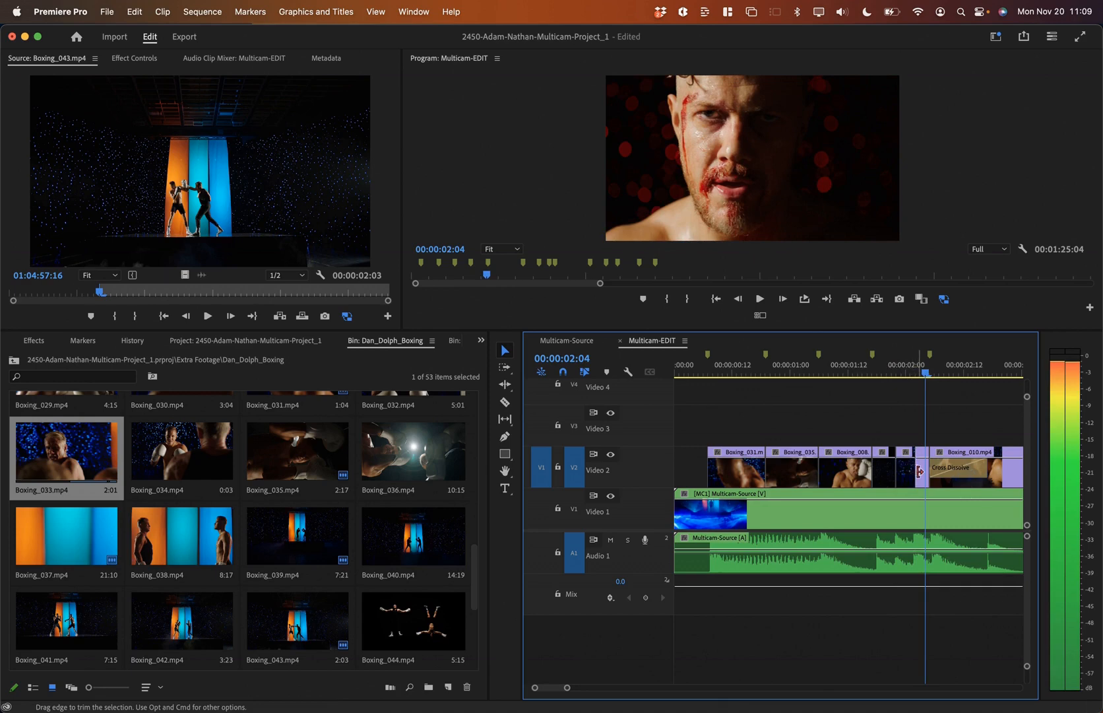
key(x)
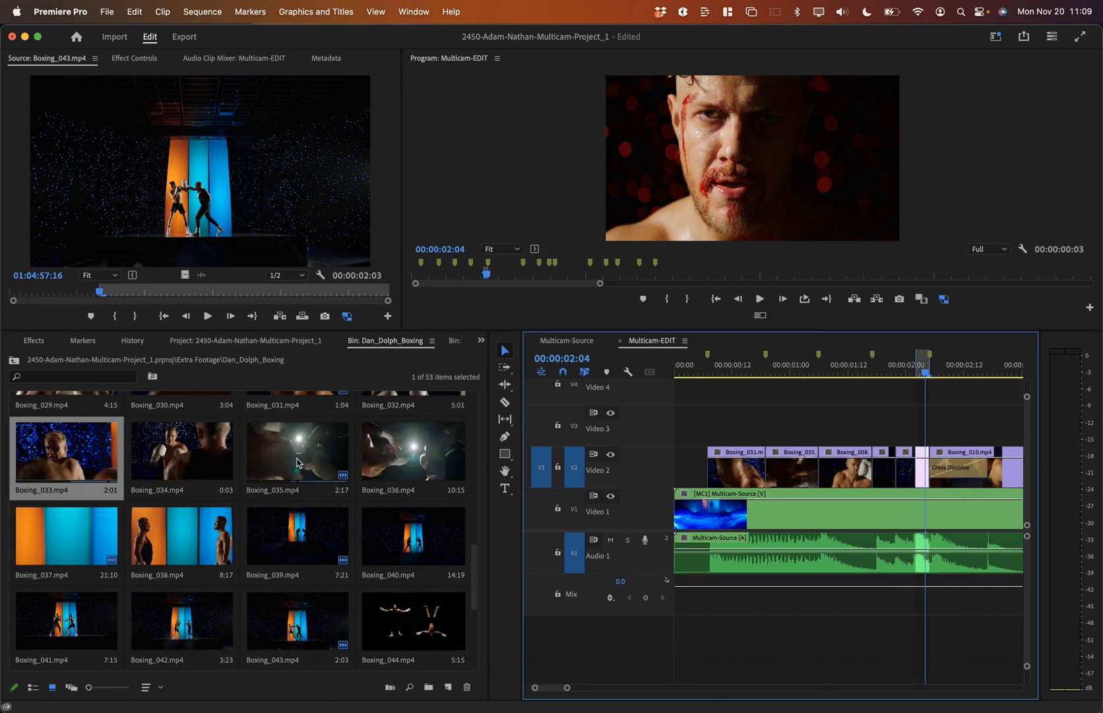
Step: Select Boxing_024 in the bin and return the playhead to the sequence start
scroll(322, 451, up, 4)
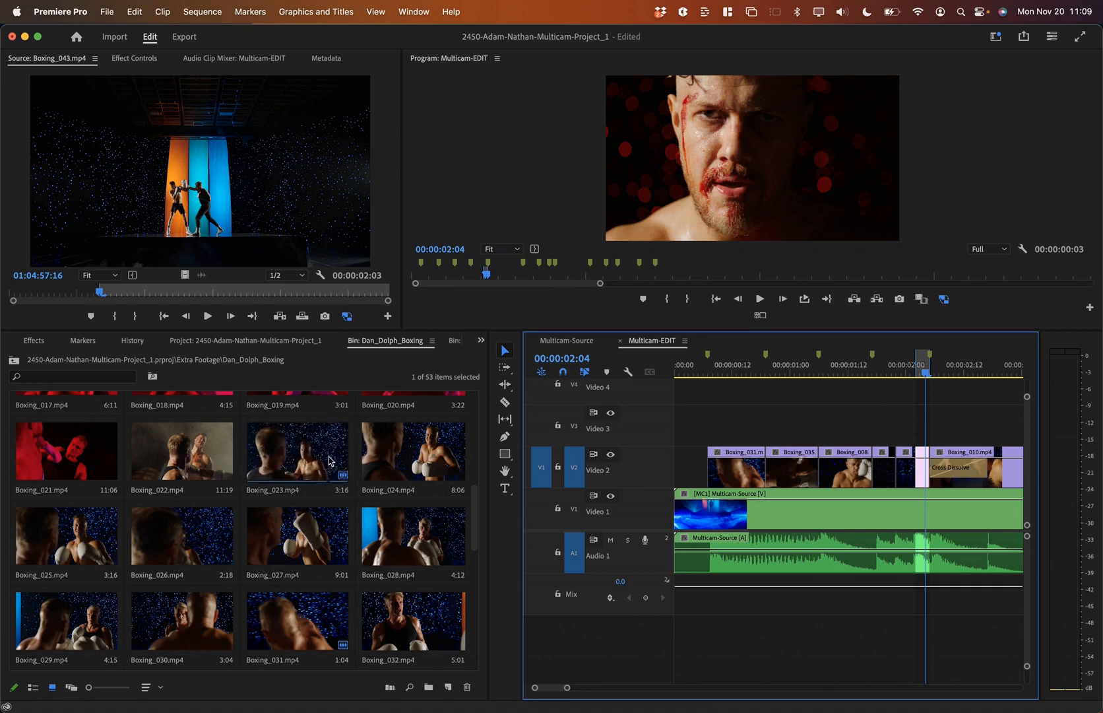
click(416, 464)
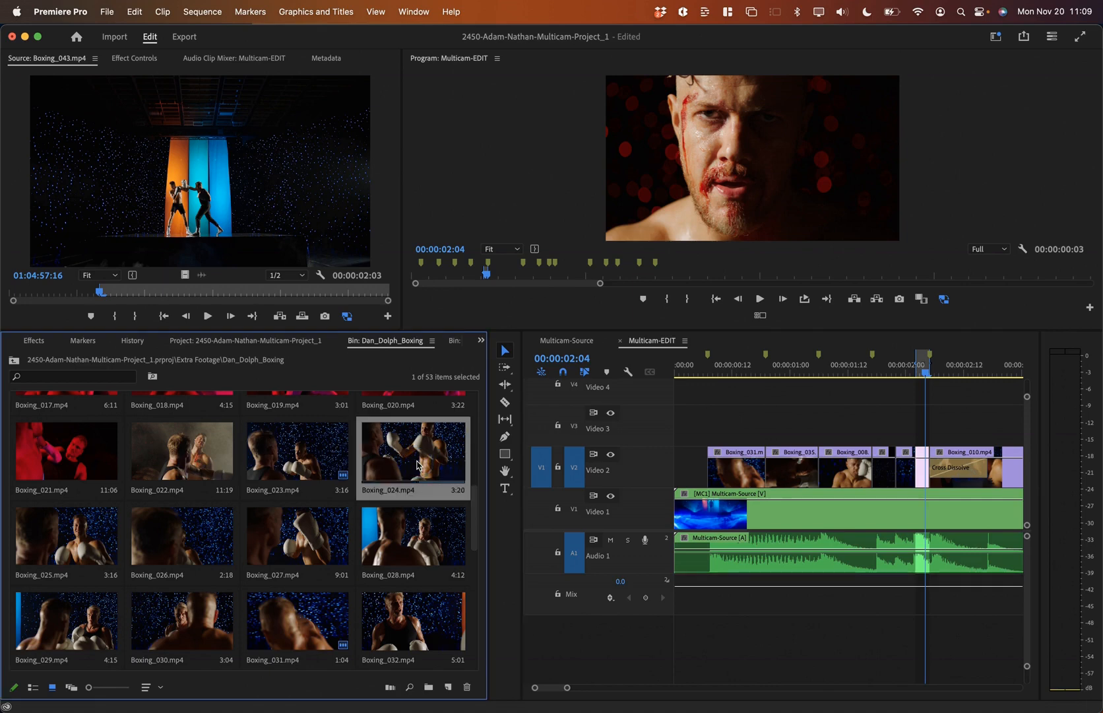
click(699, 371)
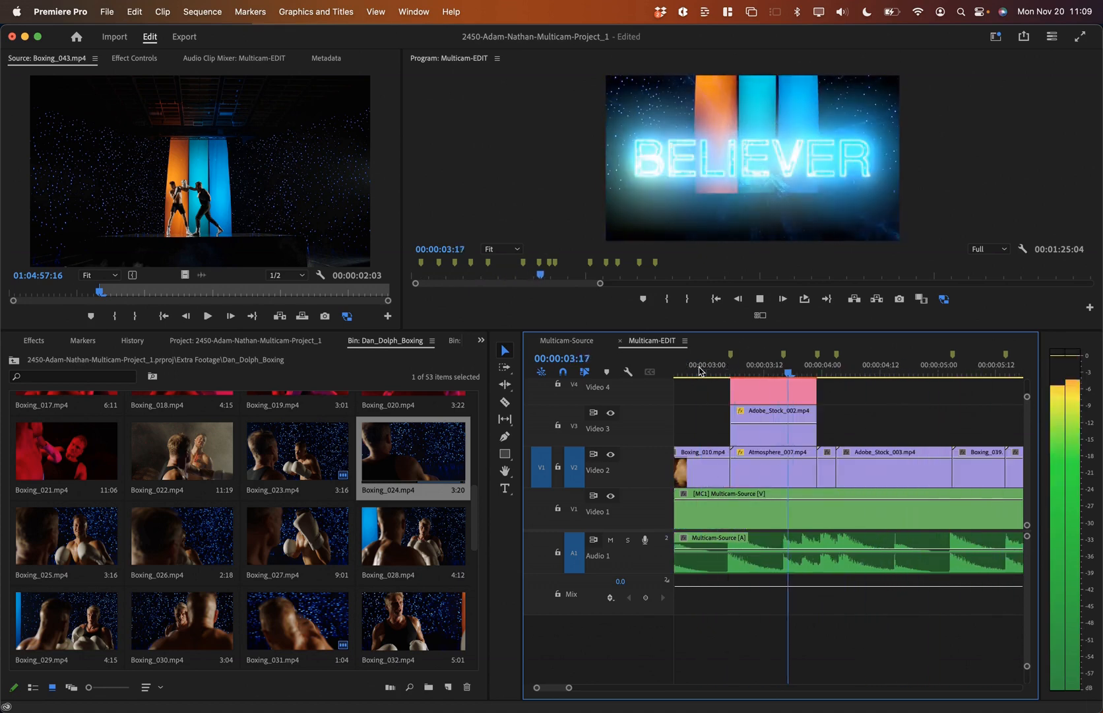
key(space)
key(Up)
key(Up)
key(Up)
key(Up)
key(Up)
key(Up)
key(Up)
key(Up)
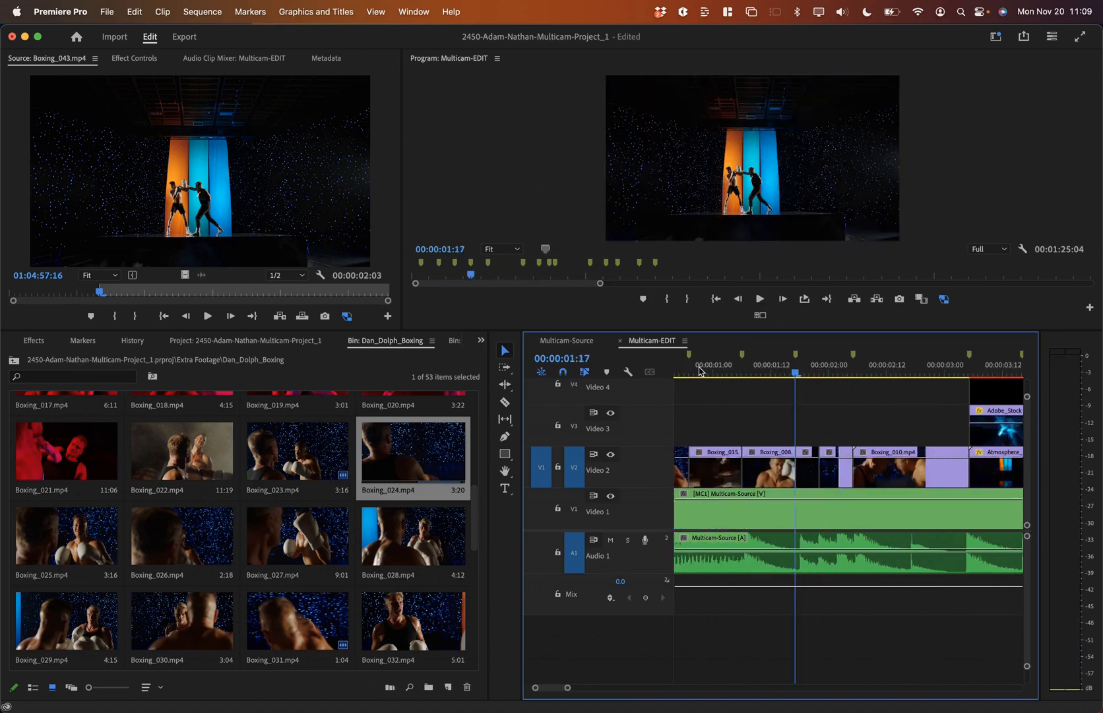
key(minus)
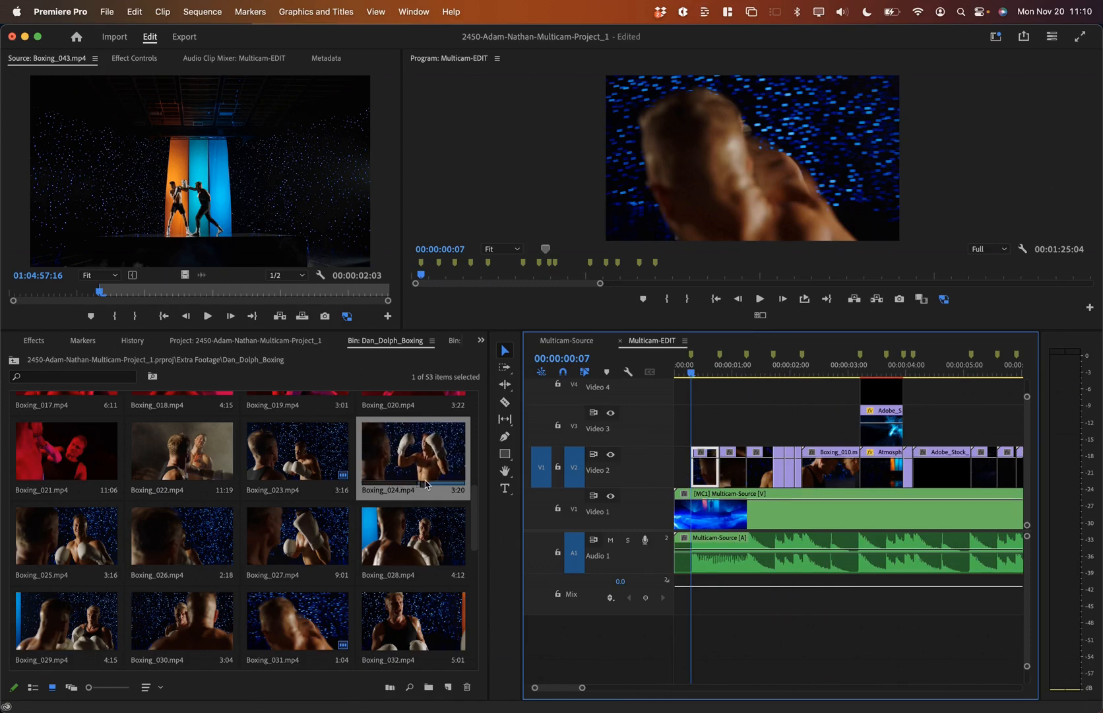
Step: Preview Boxing_023 and Boxing_022 in the bin, settling on Boxing_022
click(301, 459)
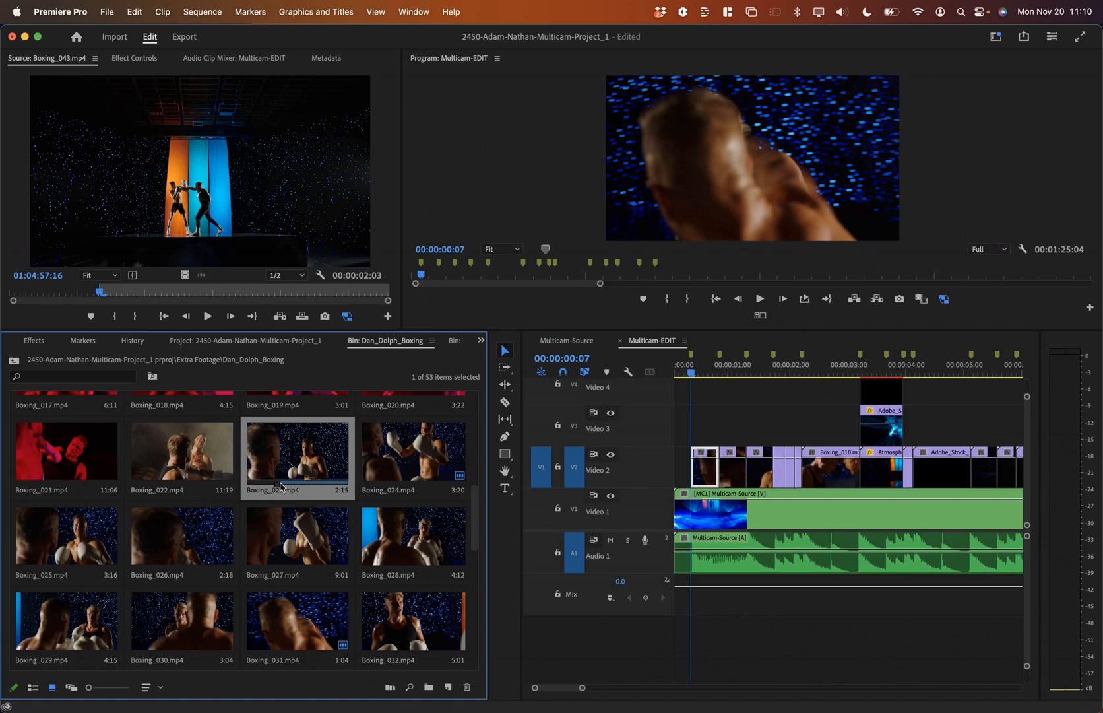
drag(276, 483, 250, 487)
click(158, 485)
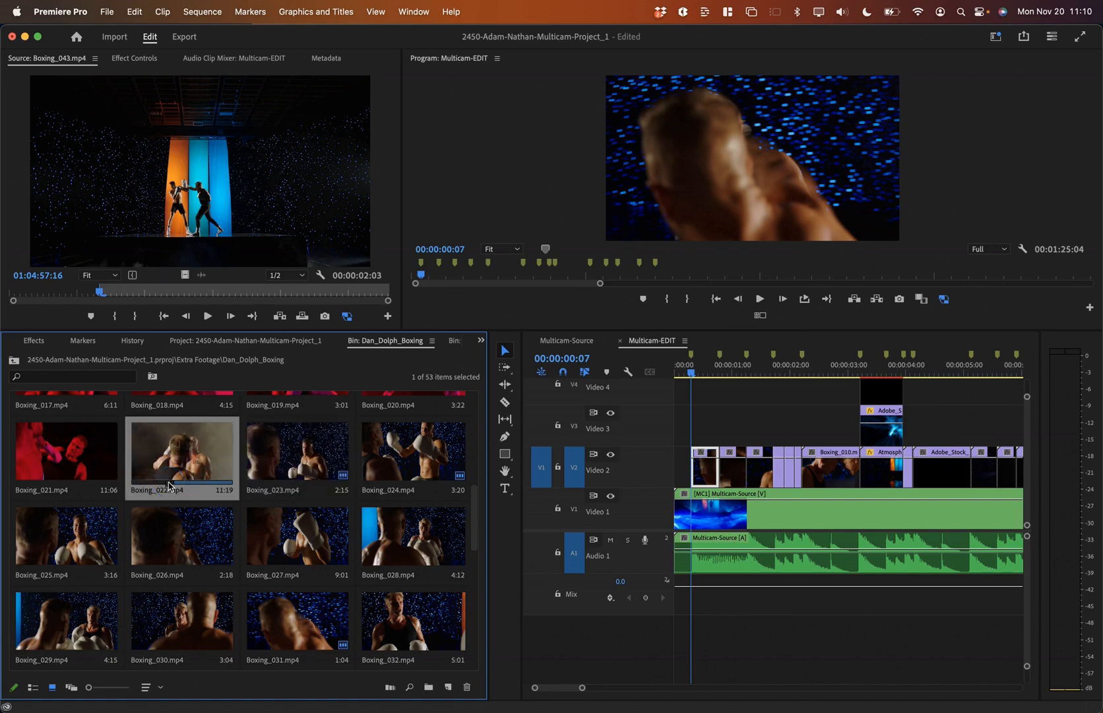
key(Right)
key(Right)
key(Right)
key(Left)
click(169, 486)
key(space)
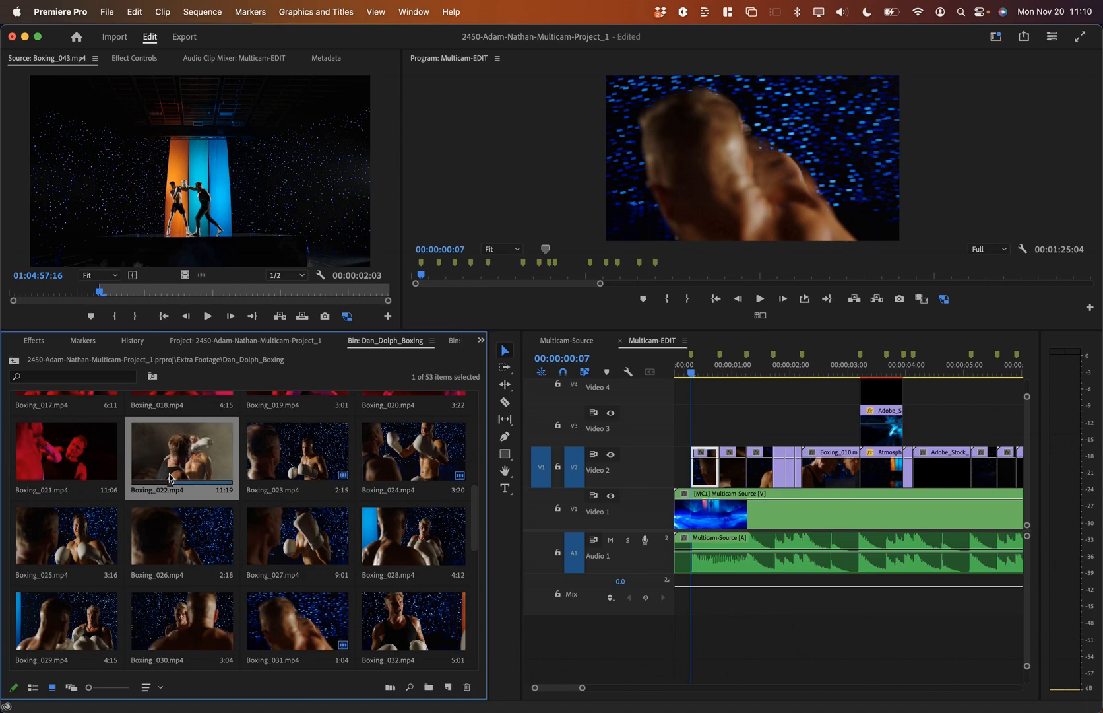
Step: Overwrite the Adobe_Stock clip at 00:00:04:14 on Video 2 with Boxing_022
click(940, 370)
click(947, 468)
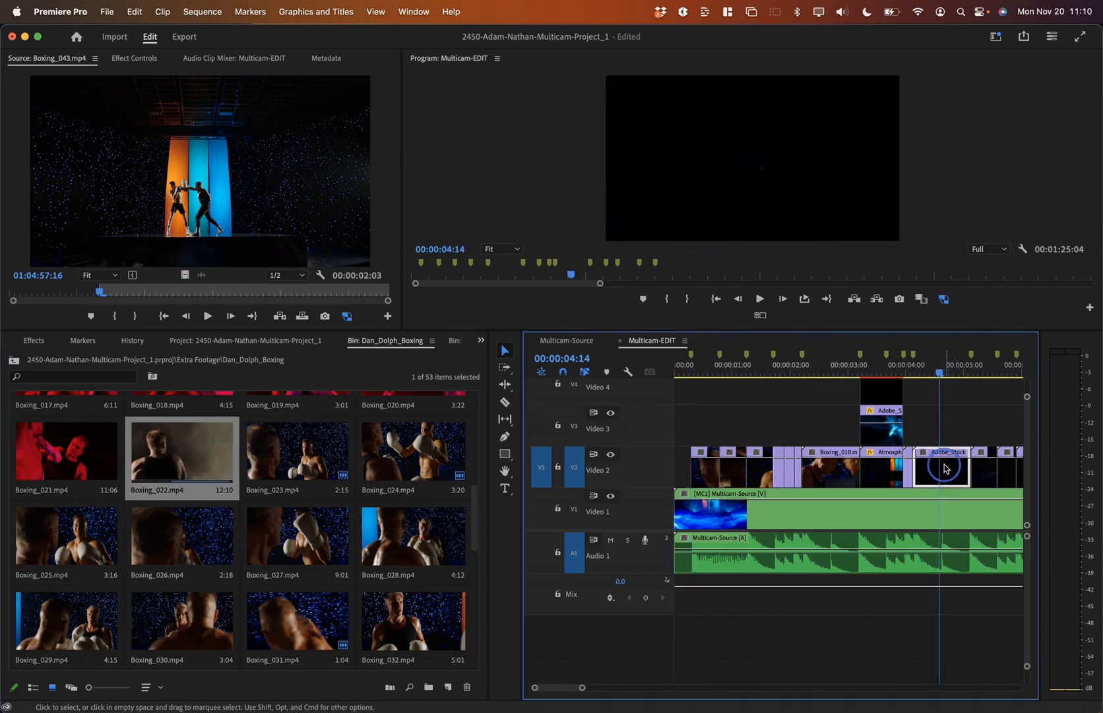
key(super+z)
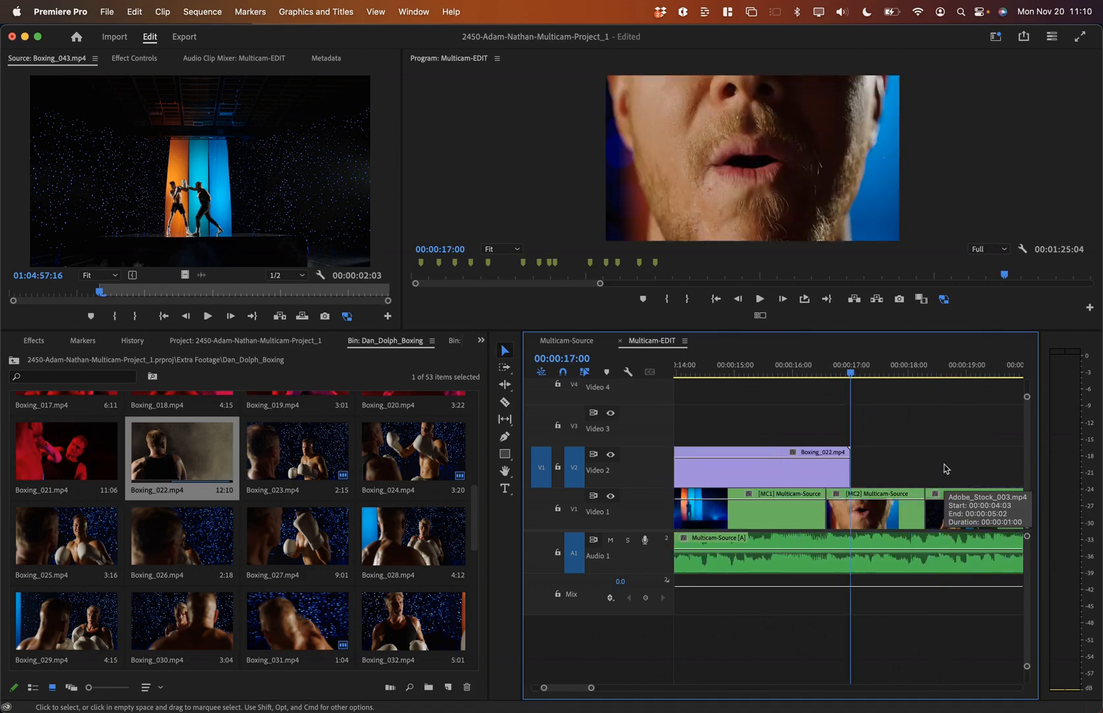
key(super+shift+z)
key(x)
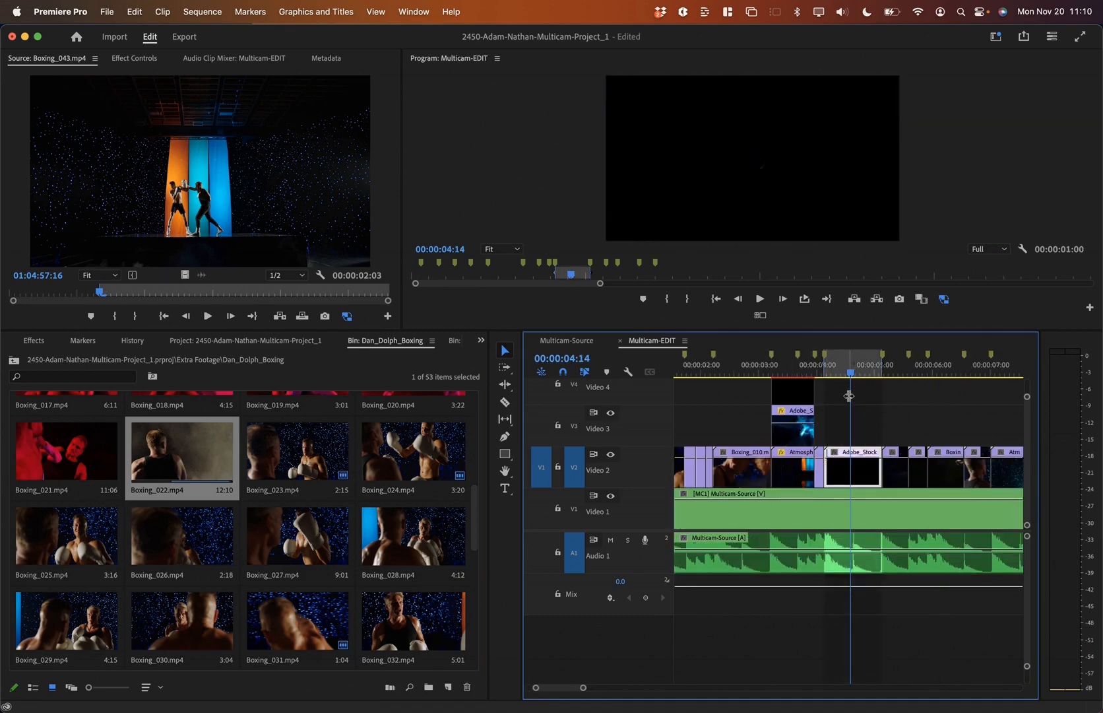
key(.)
Step: Play back the replaced section and zoom out to view the whole sequence
click(711, 368)
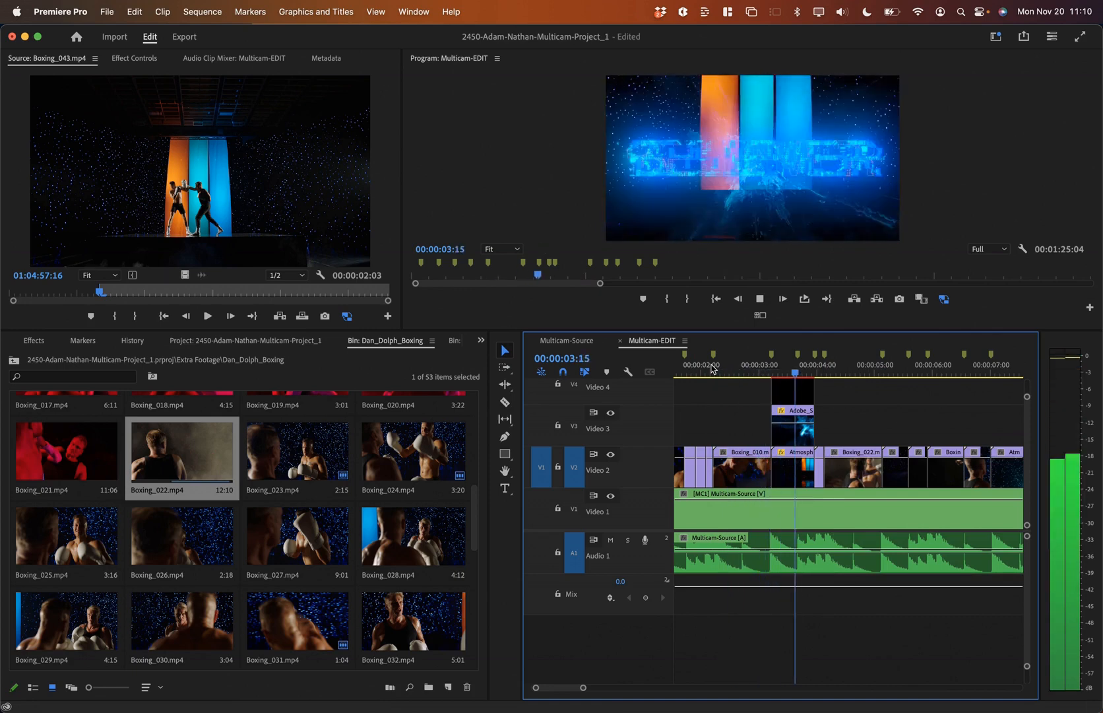
key(space)
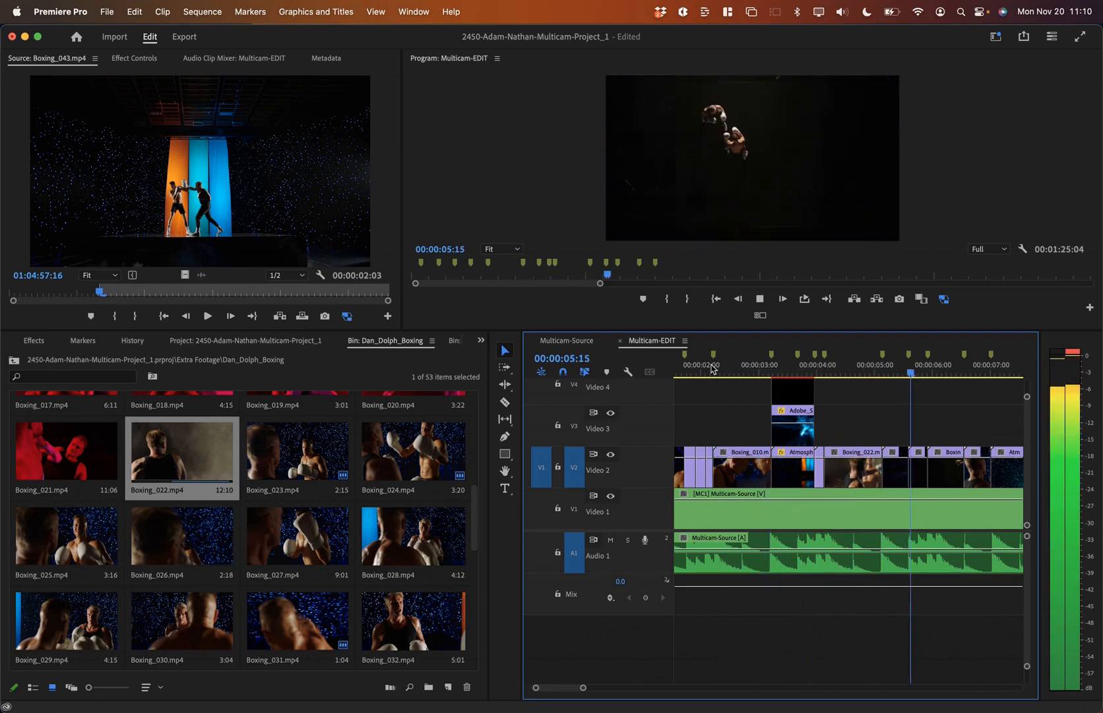
key(minus)
key(minus)
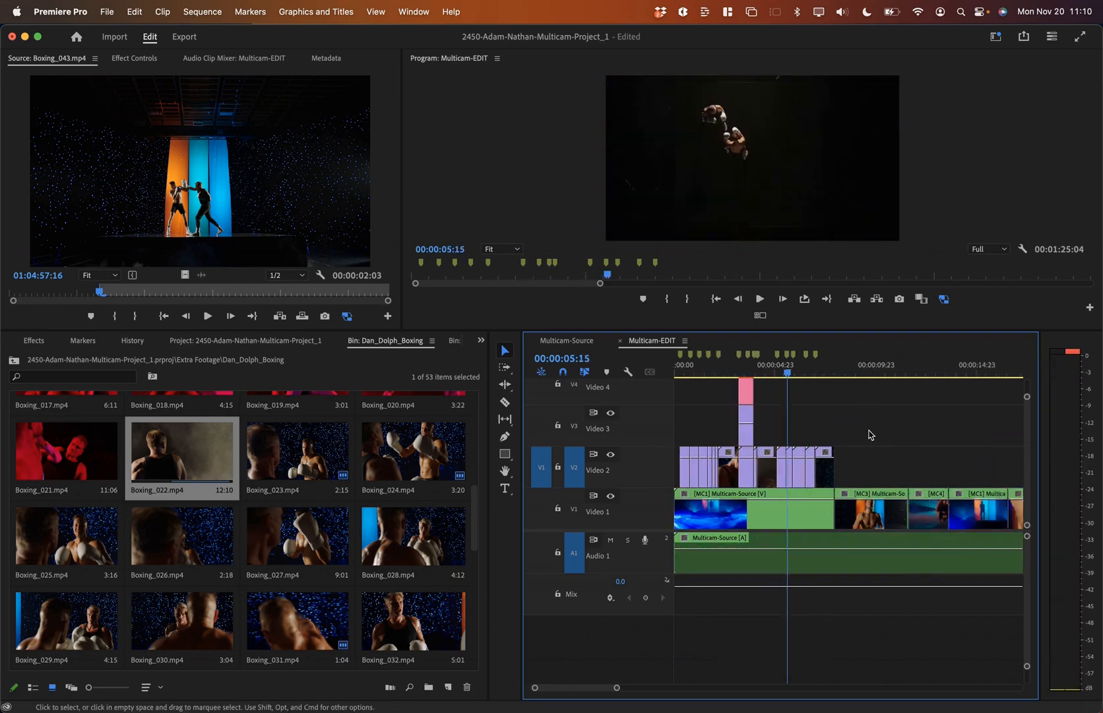
click(818, 429)
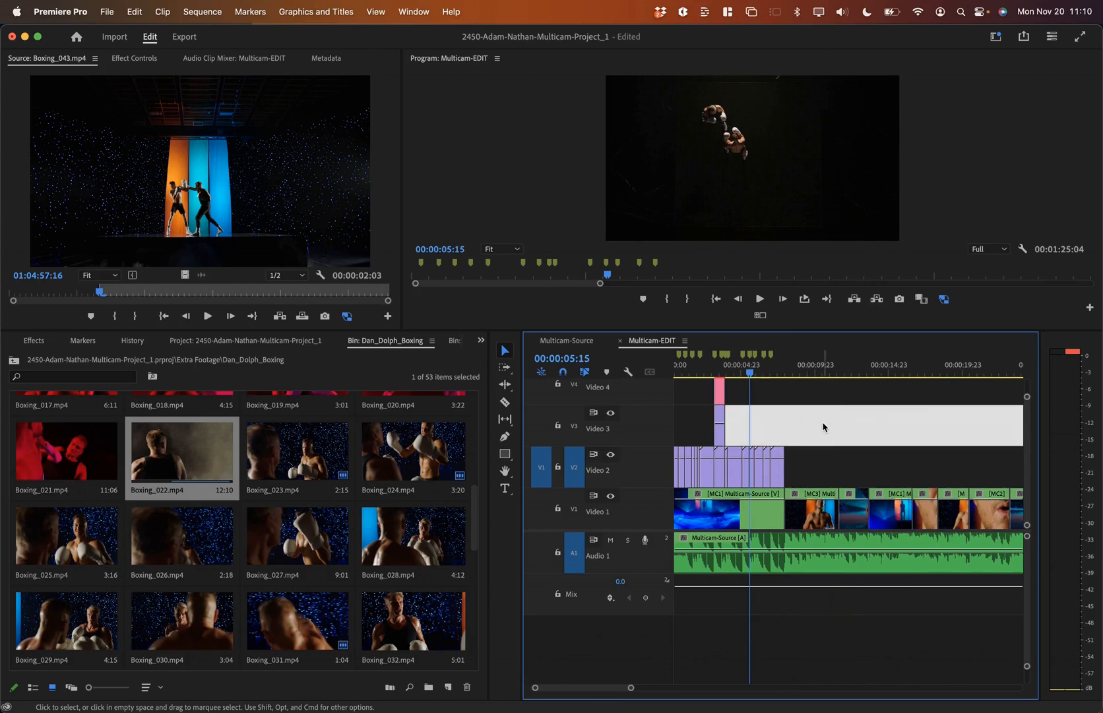
click(799, 373)
key(super+Tab)
key(Tab)
key(Tab)
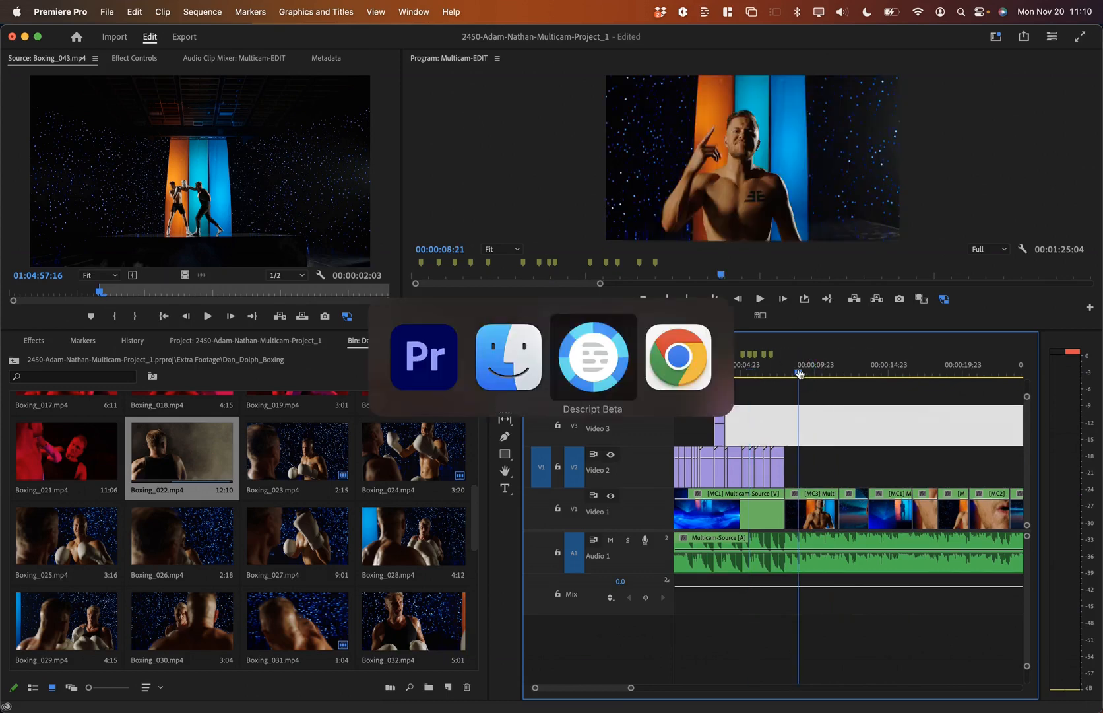
click(313, 298)
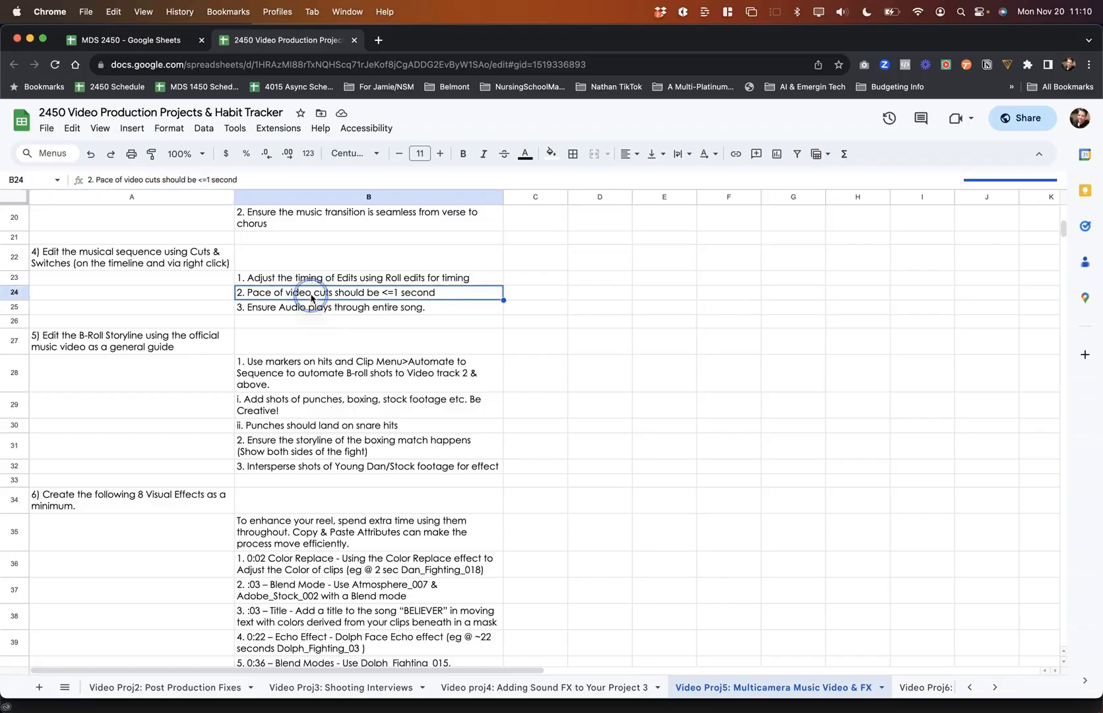
key(super+Tab)
drag(703, 373, 688, 371)
key(Down)
key(Down)
key(Down)
key(Down)
key(Down)
key(Down)
key(Down)
key(Down)
key(Down)
drag(748, 365, 817, 370)
click(800, 365)
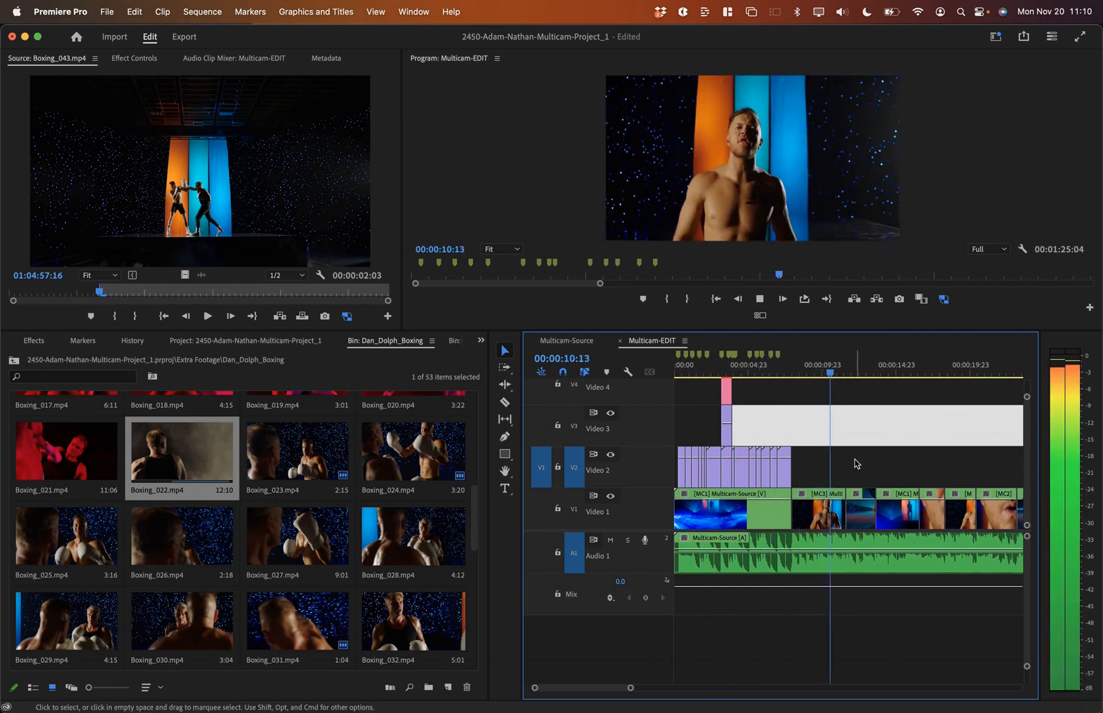
Step: Step through the edit points around 00:00:07:23 with Video 1 targeted
key(Up)
key(=)
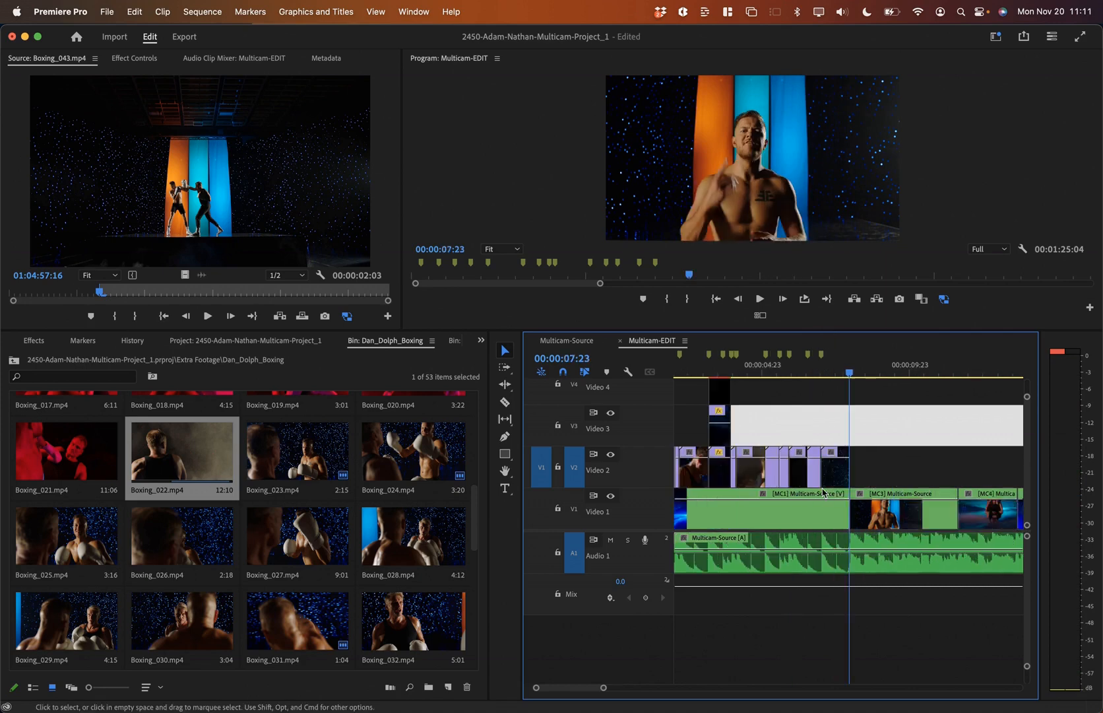
click(901, 518)
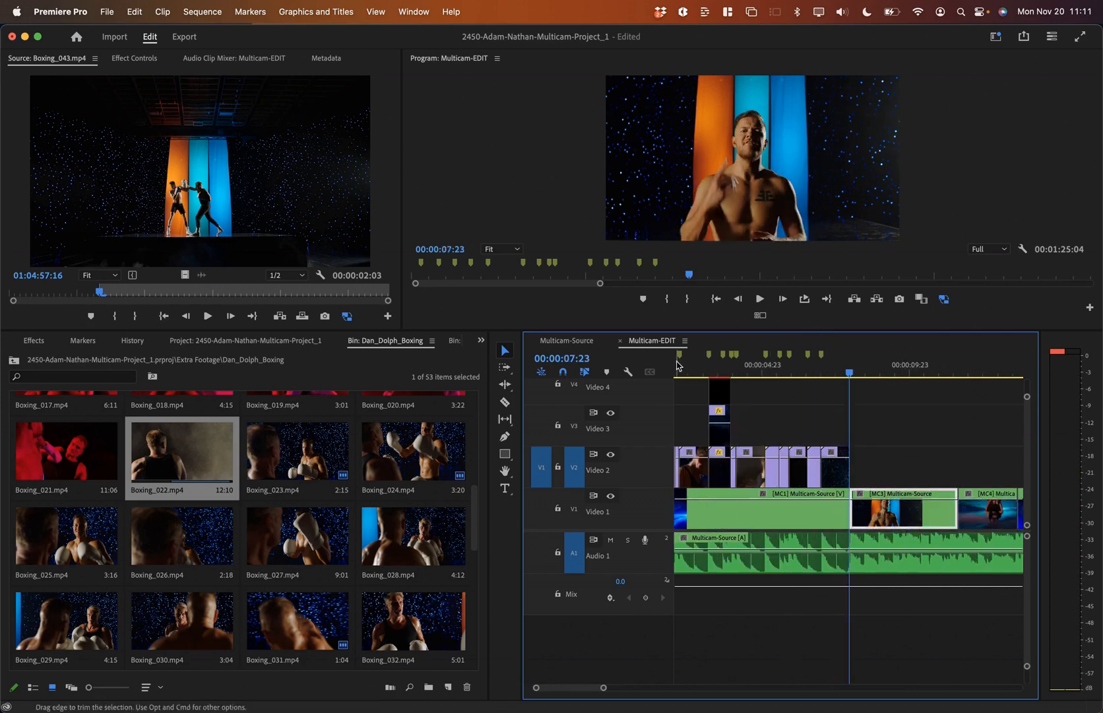
key(Down)
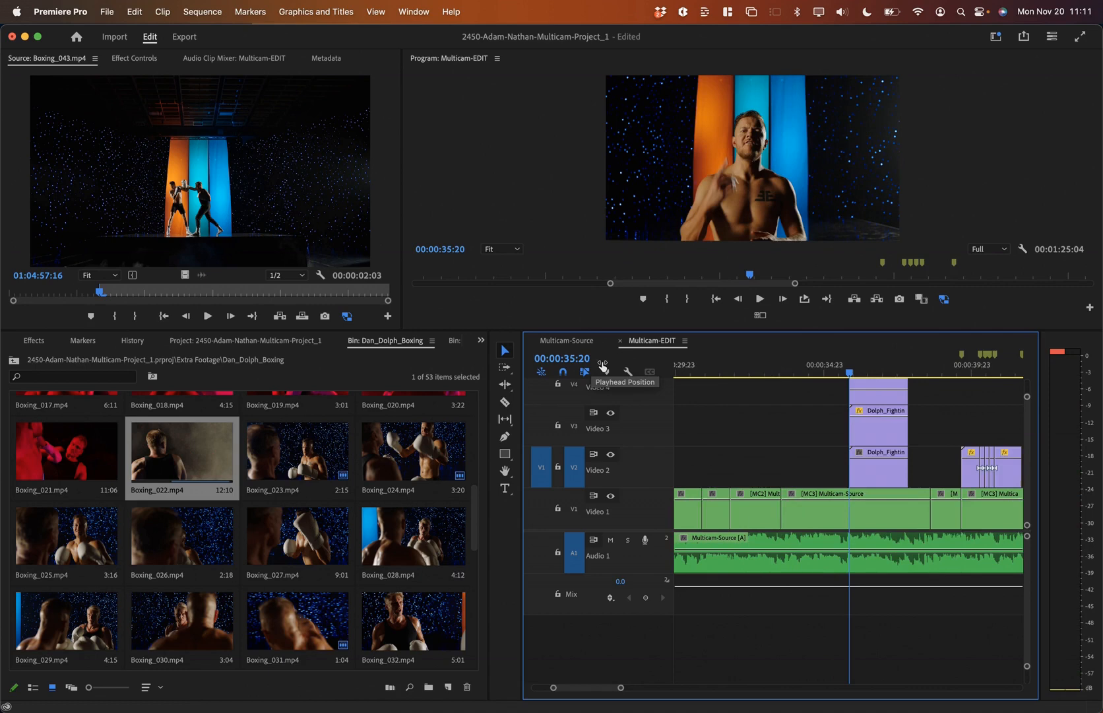
key(Up)
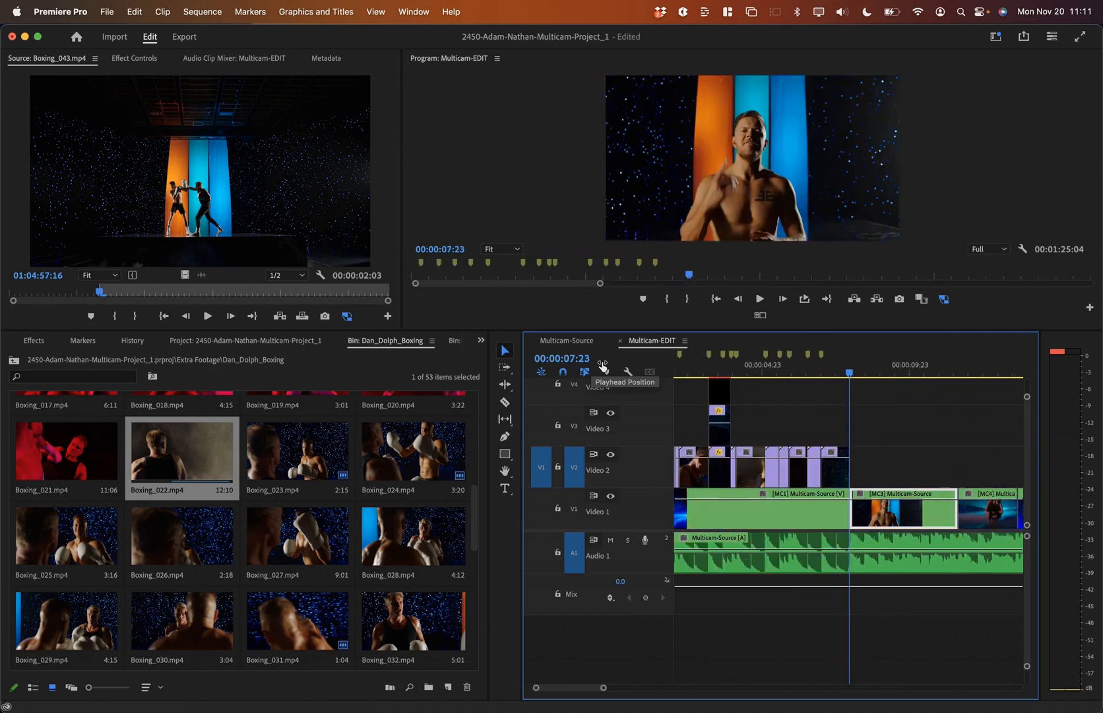
click(573, 509)
key(Down)
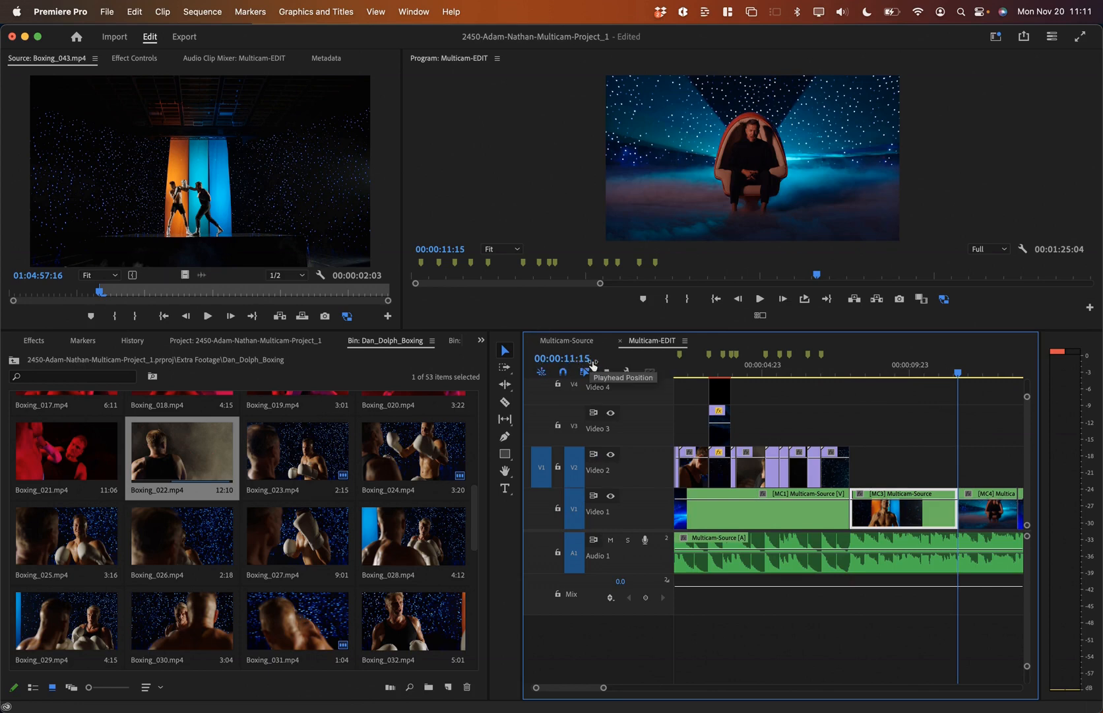
click(884, 373)
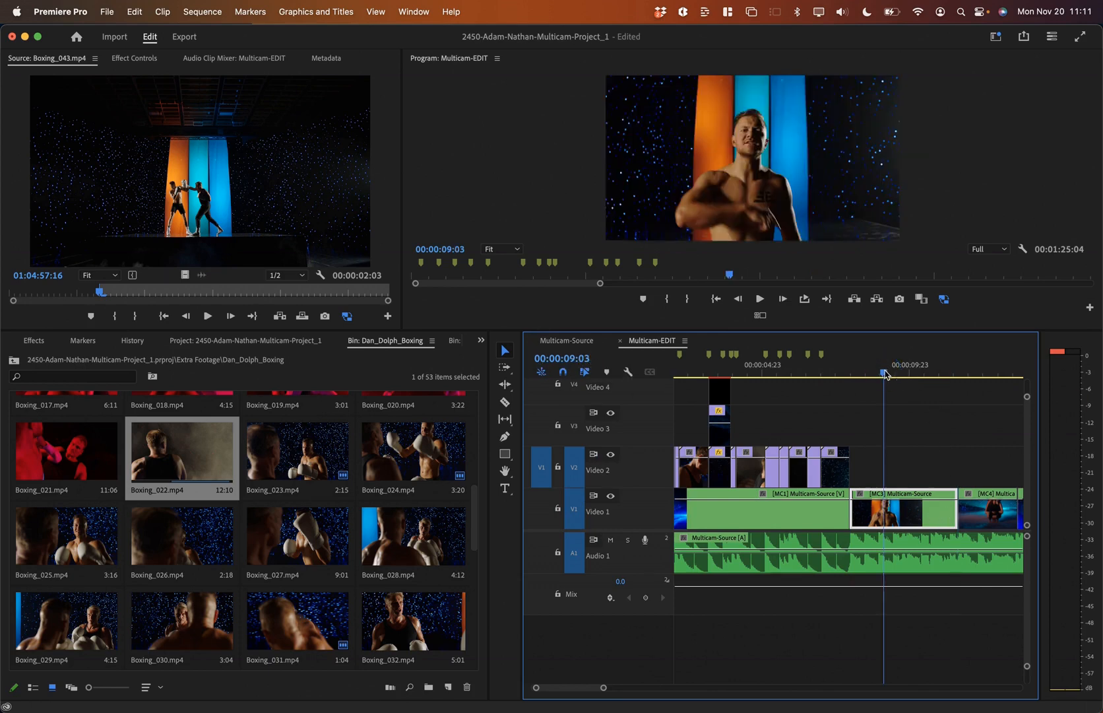
key(Up)
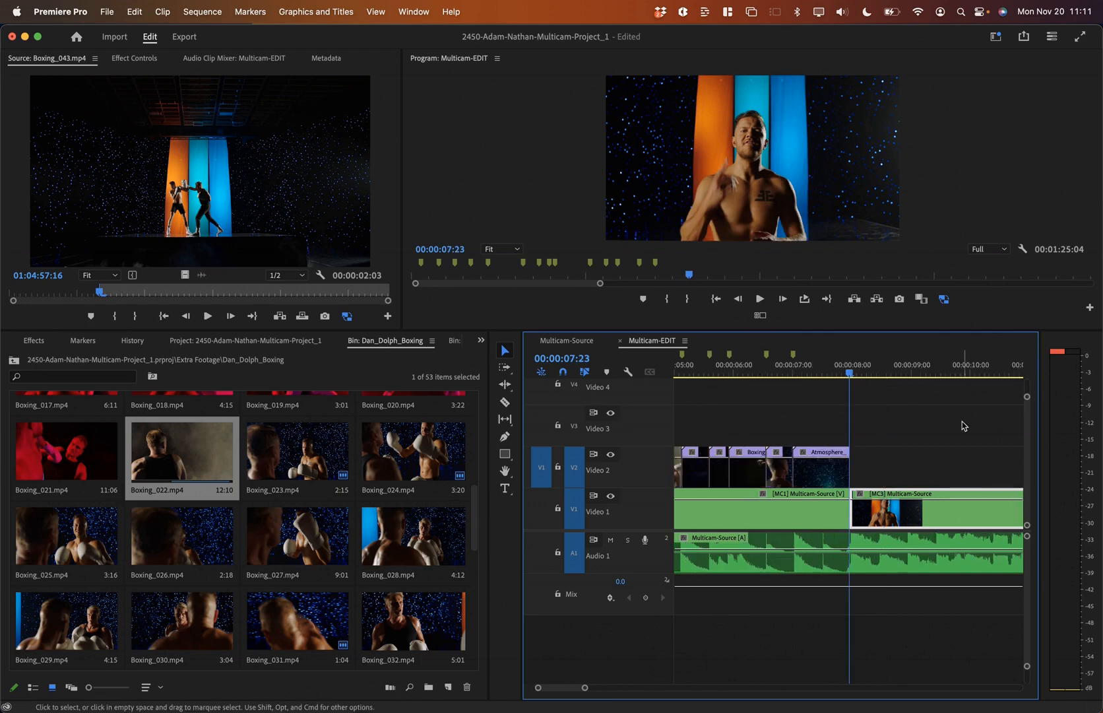
scroll(963, 423, right, 2)
scroll(962, 423, left, 1)
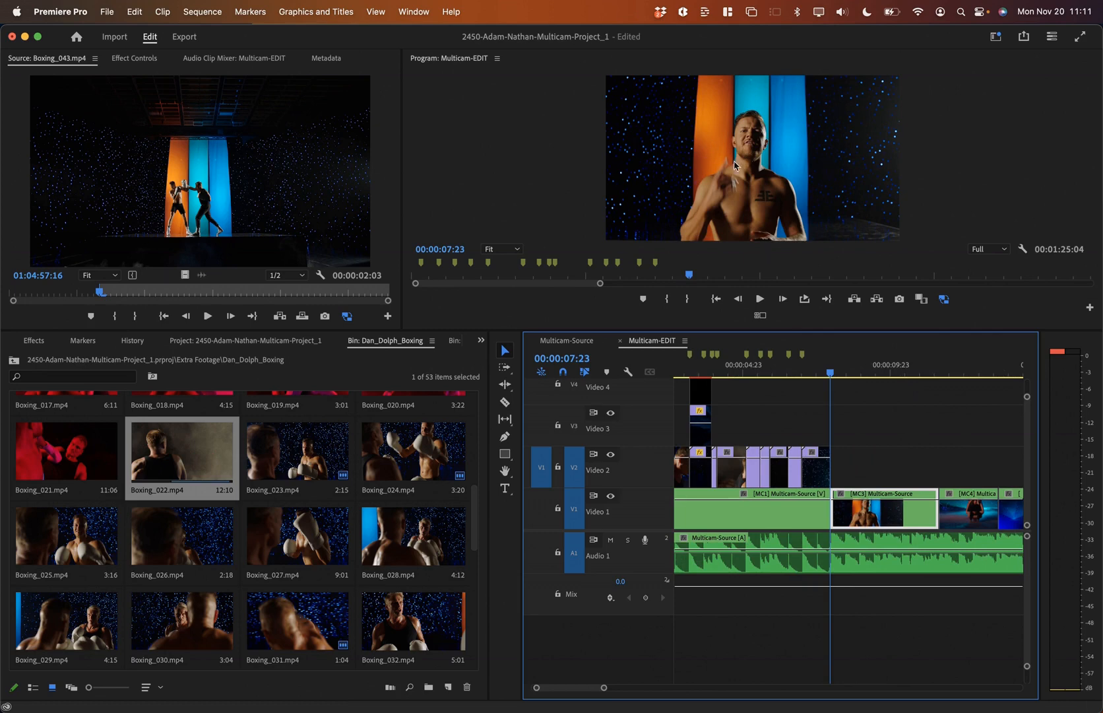
Step: Play the cut, stop at 00:00:10:09, and scroll the bin to the top
key(space)
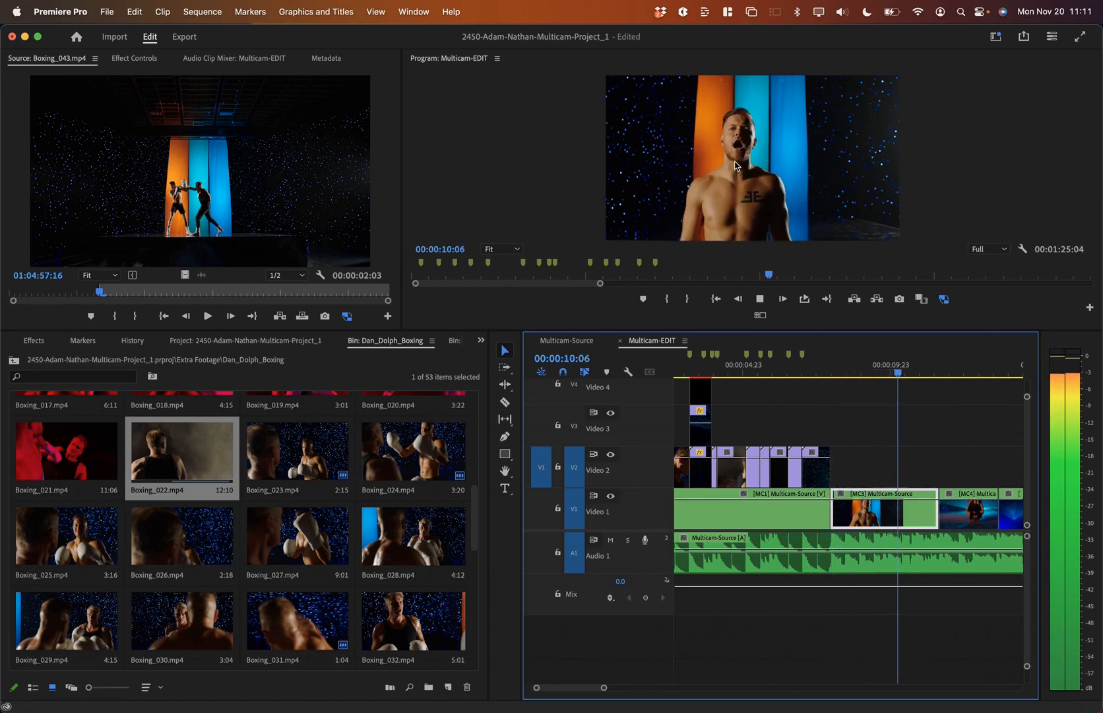
key(space)
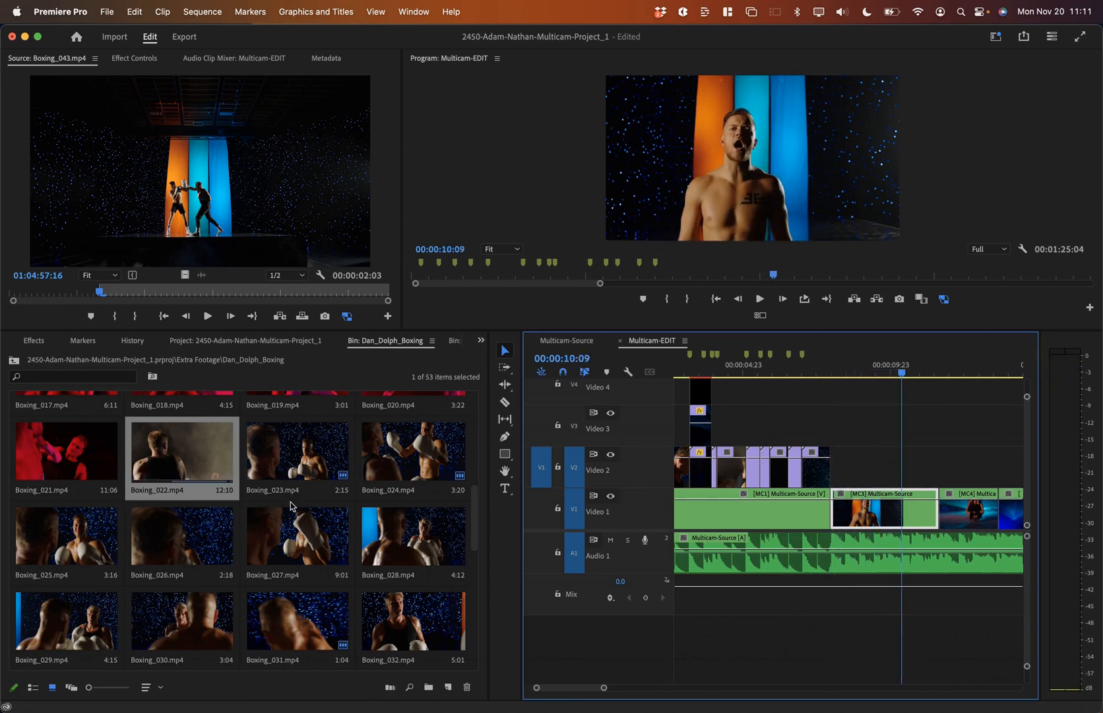
scroll(310, 495, up, 3)
scroll(309, 495, up, 3)
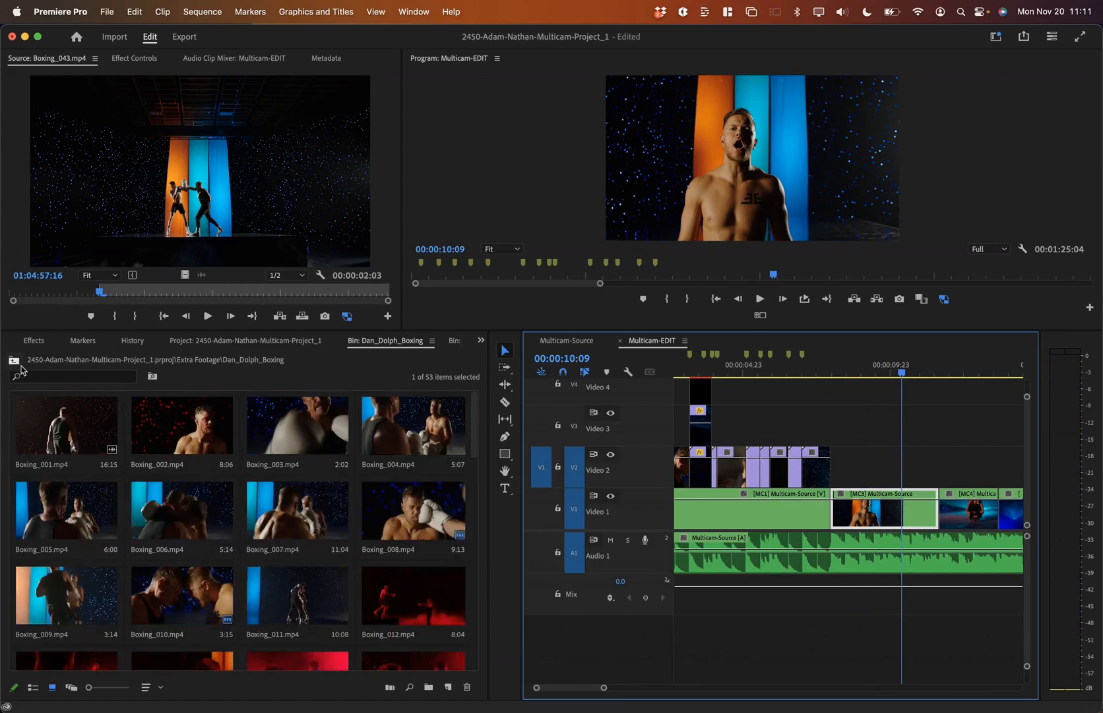
Step: Open the Young_Dan_Chair bin and mark In 00:00:10:09, Out 00:00:11:14 in Multicam-EDIT
click(19, 365)
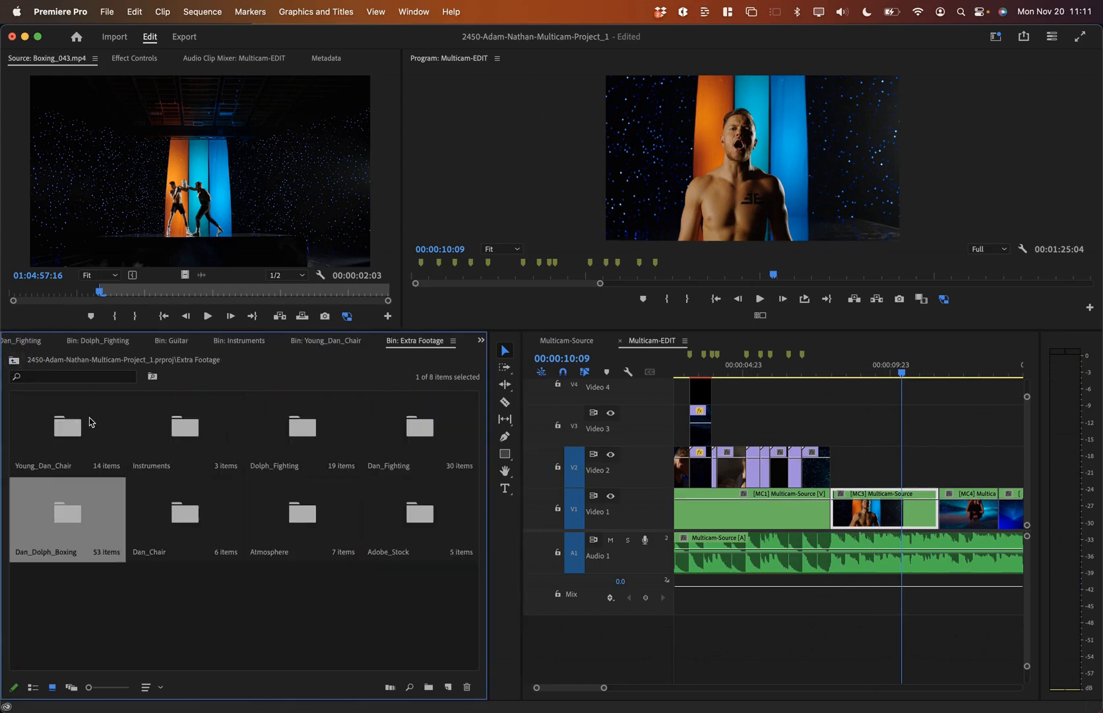
double_click(67, 426)
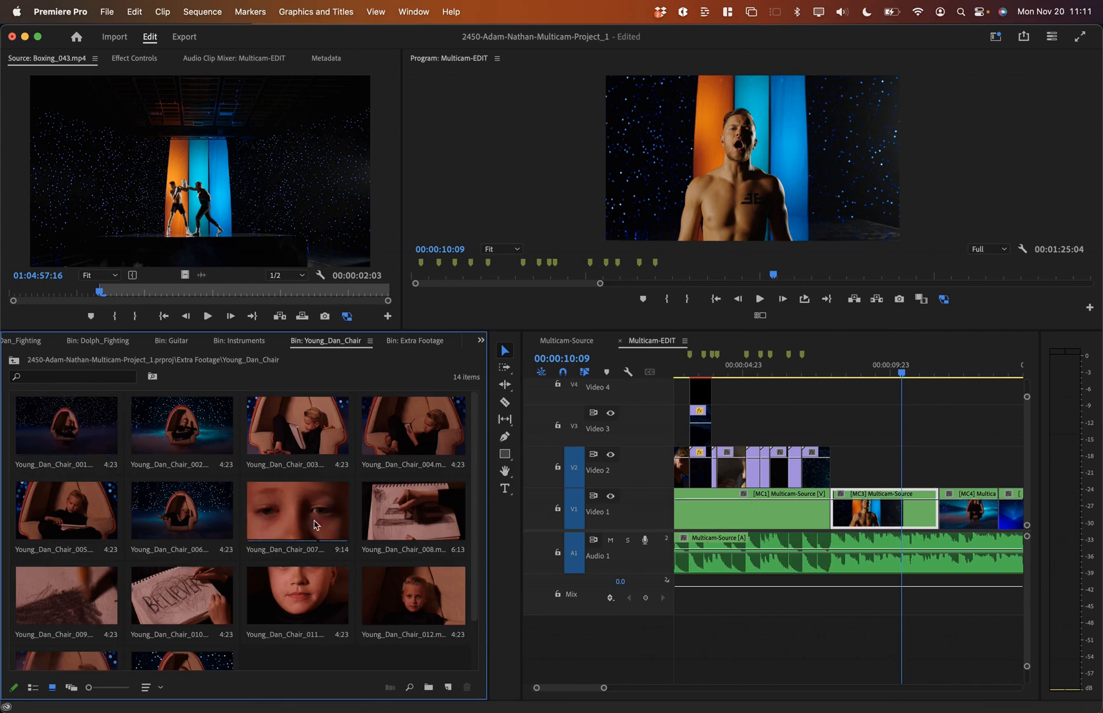
click(903, 374)
key(i)
key(Down)
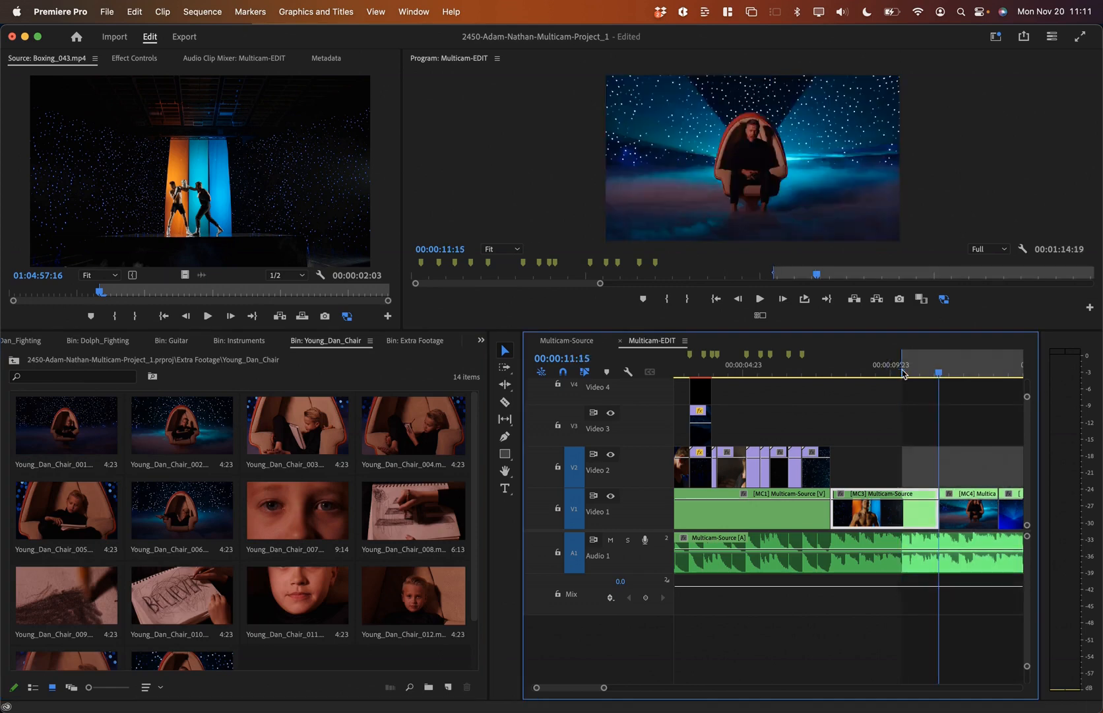
key(Left)
key(o)
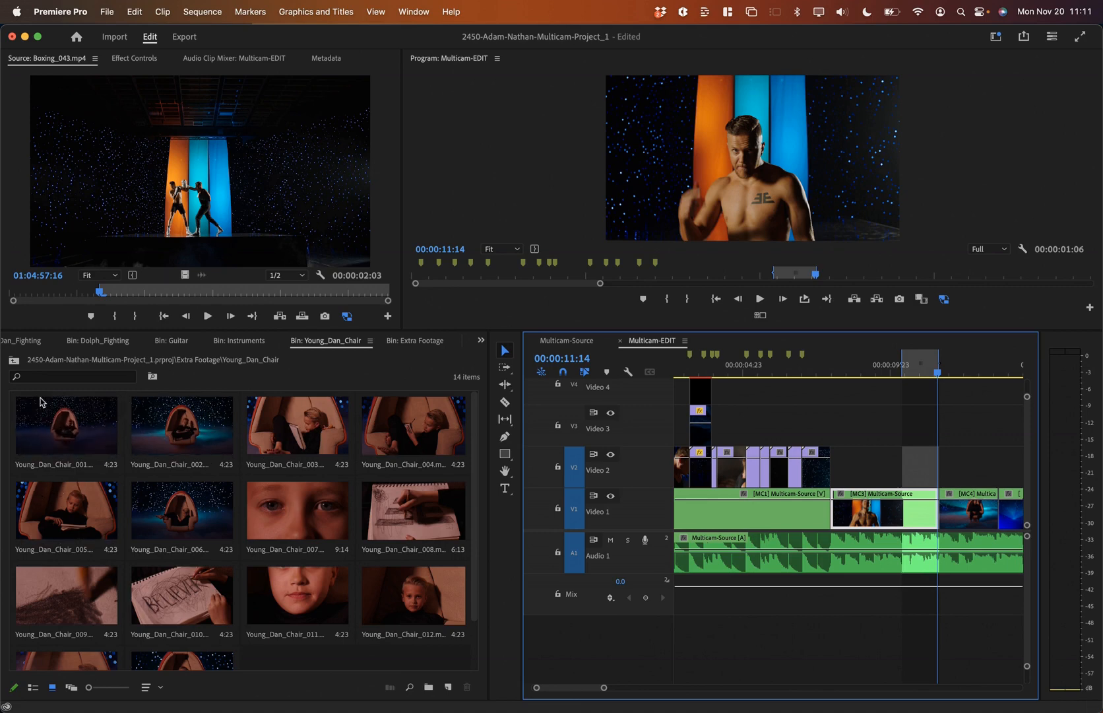
Step: Set Young_Dan_Chair_002's source In at 06:11 and drag it onto Video 2
click(144, 436)
double_click(146, 436)
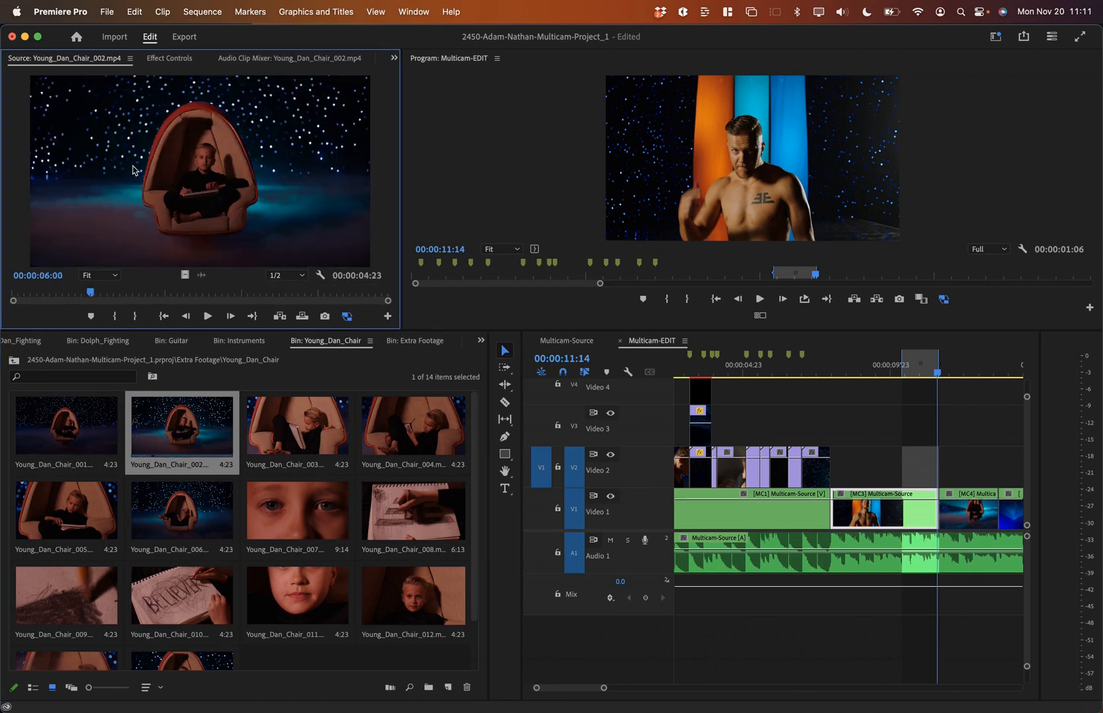
mouse_move(52, 292)
mouse_down()
mouse_move(197, 280)
mouse_move(92, 291)
mouse_move(124, 291)
mouse_up()
key(i)
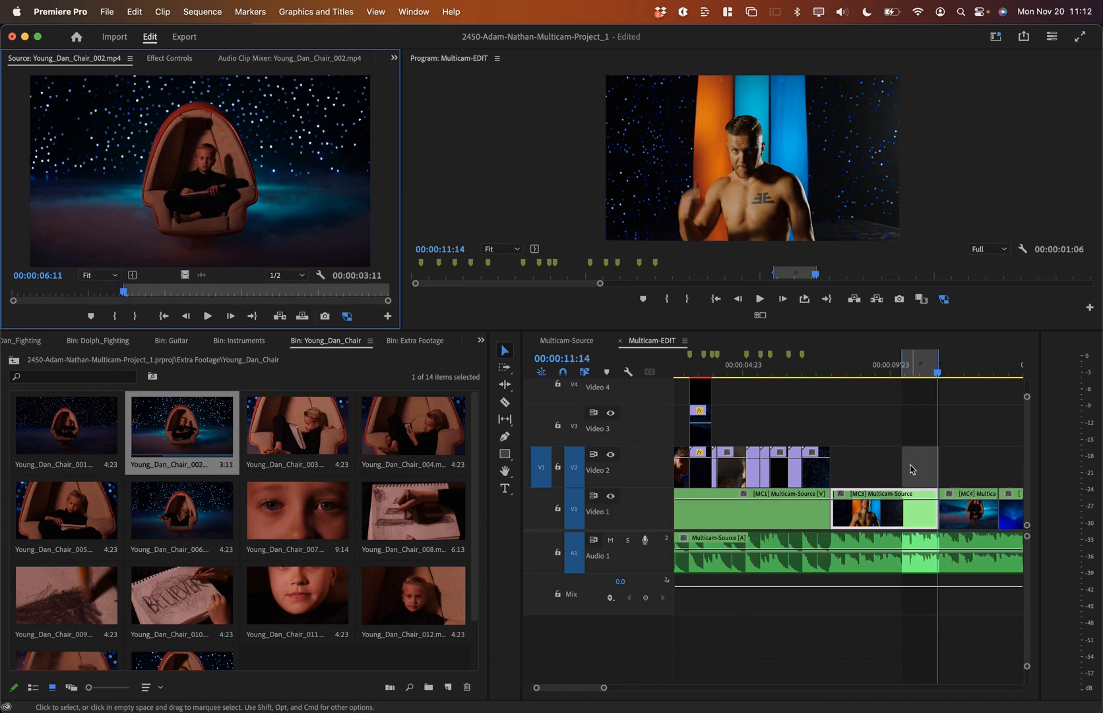
drag(911, 469, 910, 461)
Step: Play back the new chair shot and preview Young_Dan_Chair_005 in the Source Monitor
click(800, 367)
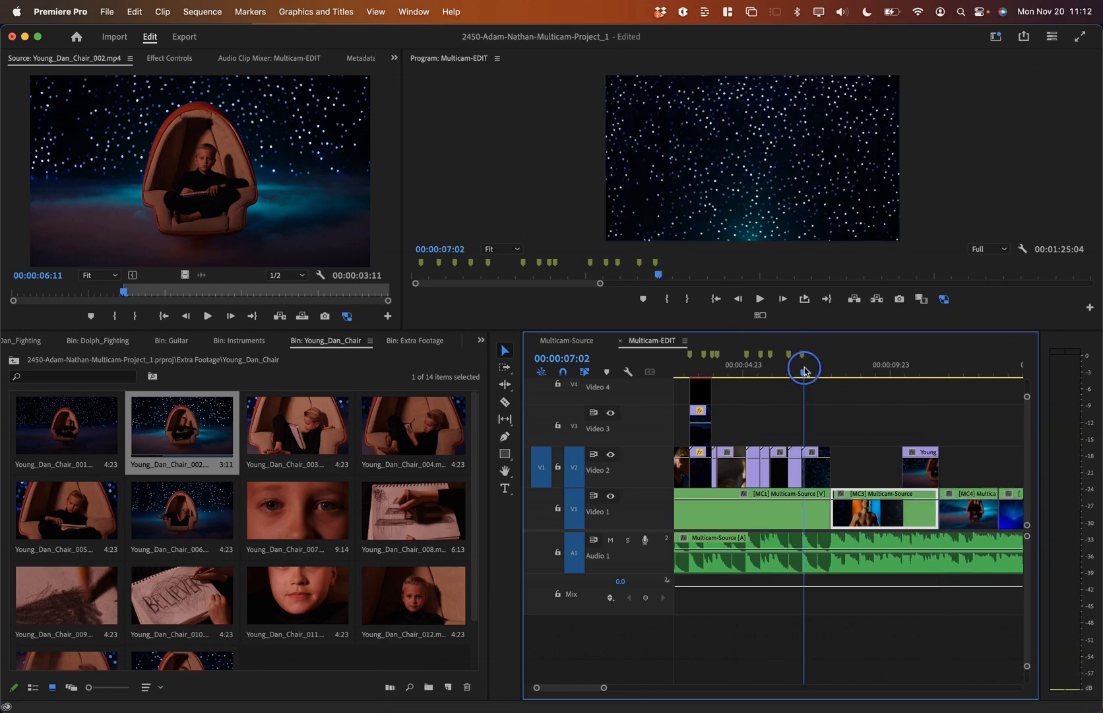
key(space)
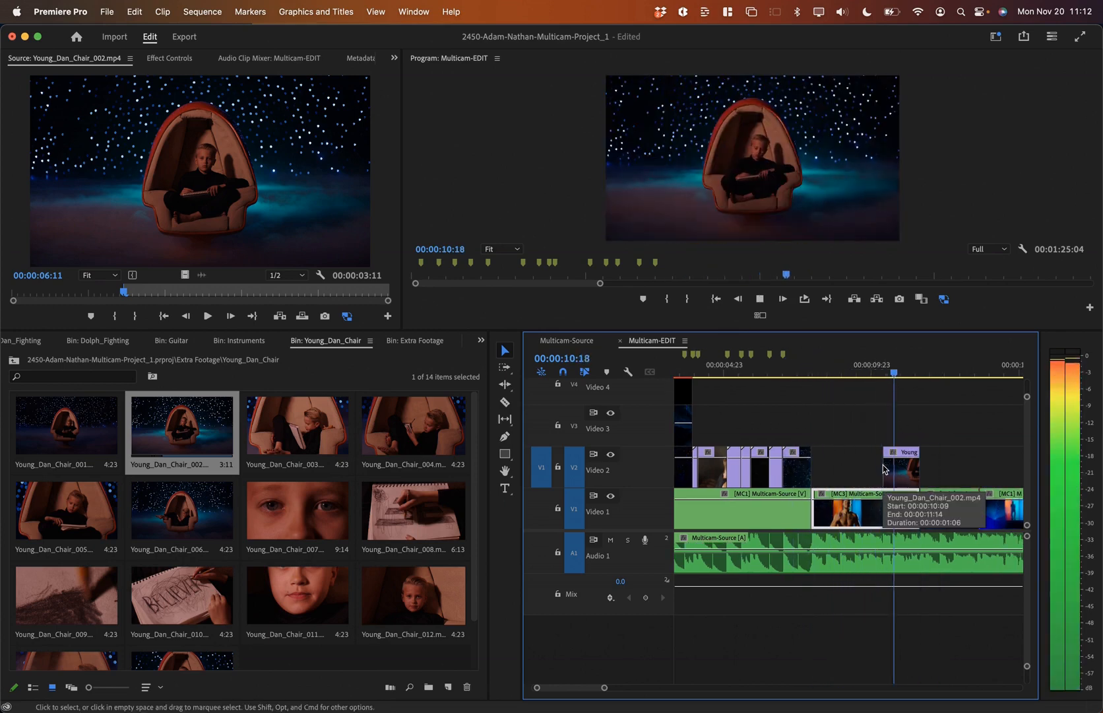
key(space)
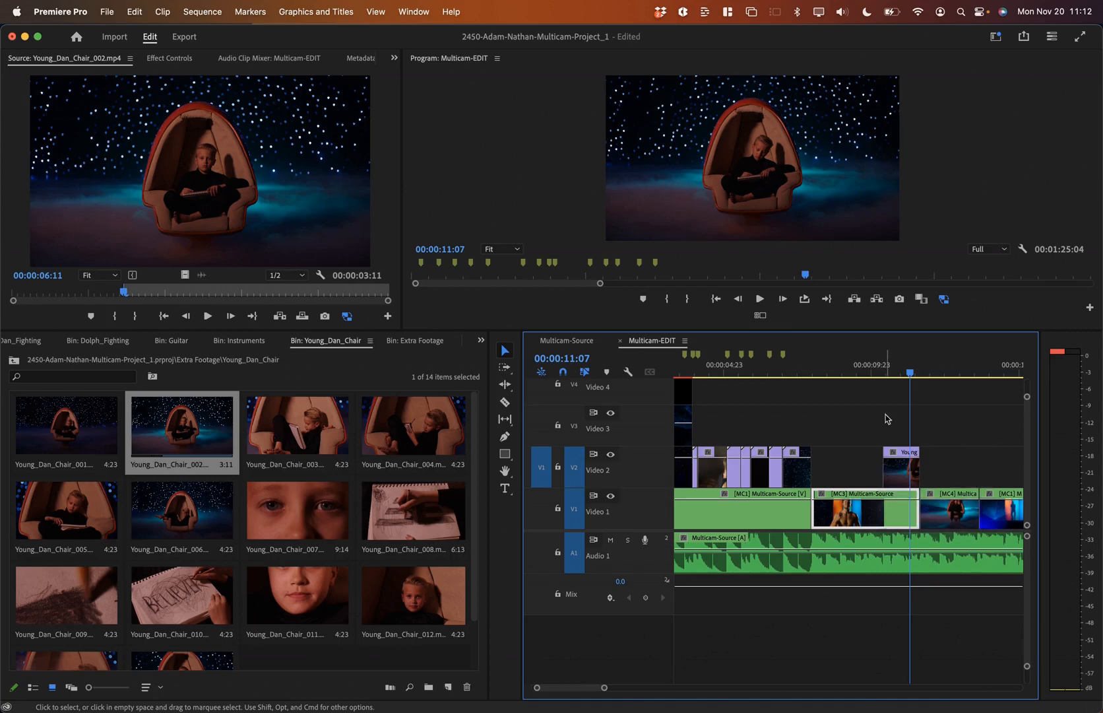
click(895, 371)
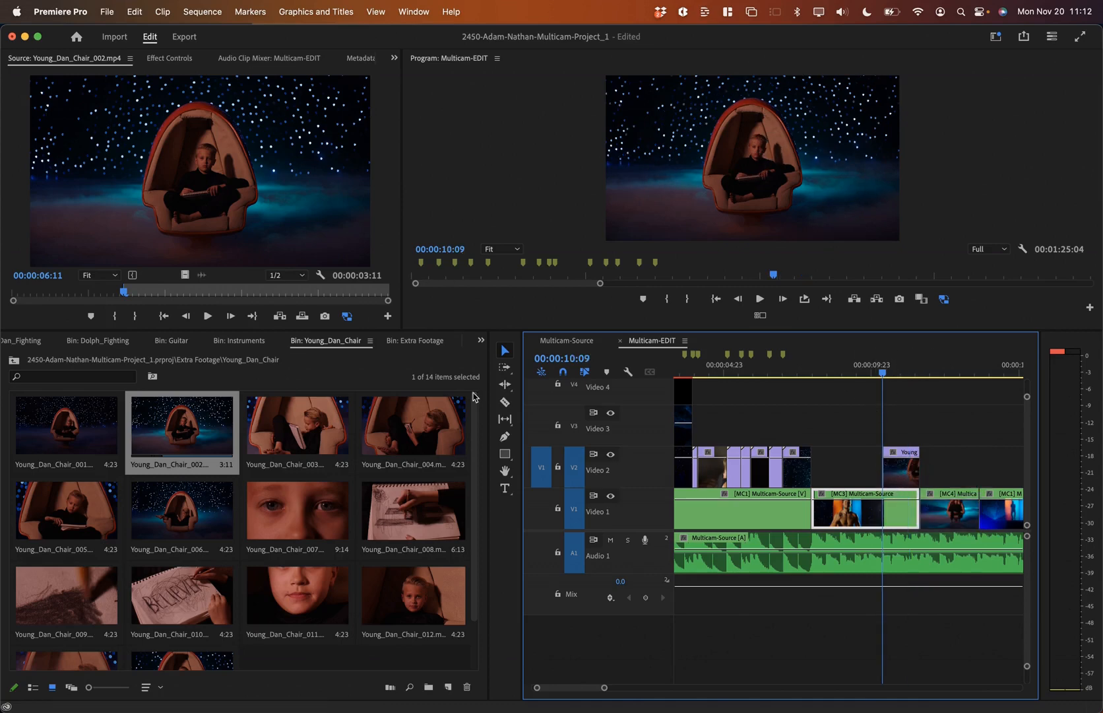
double_click(82, 510)
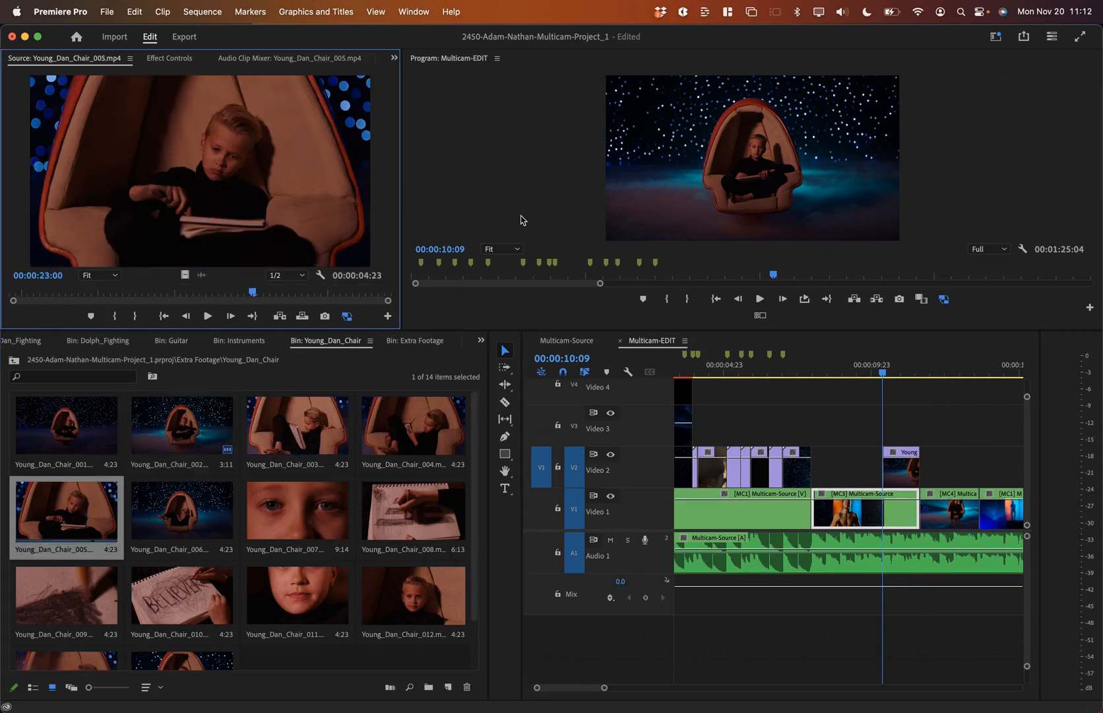
click(825, 371)
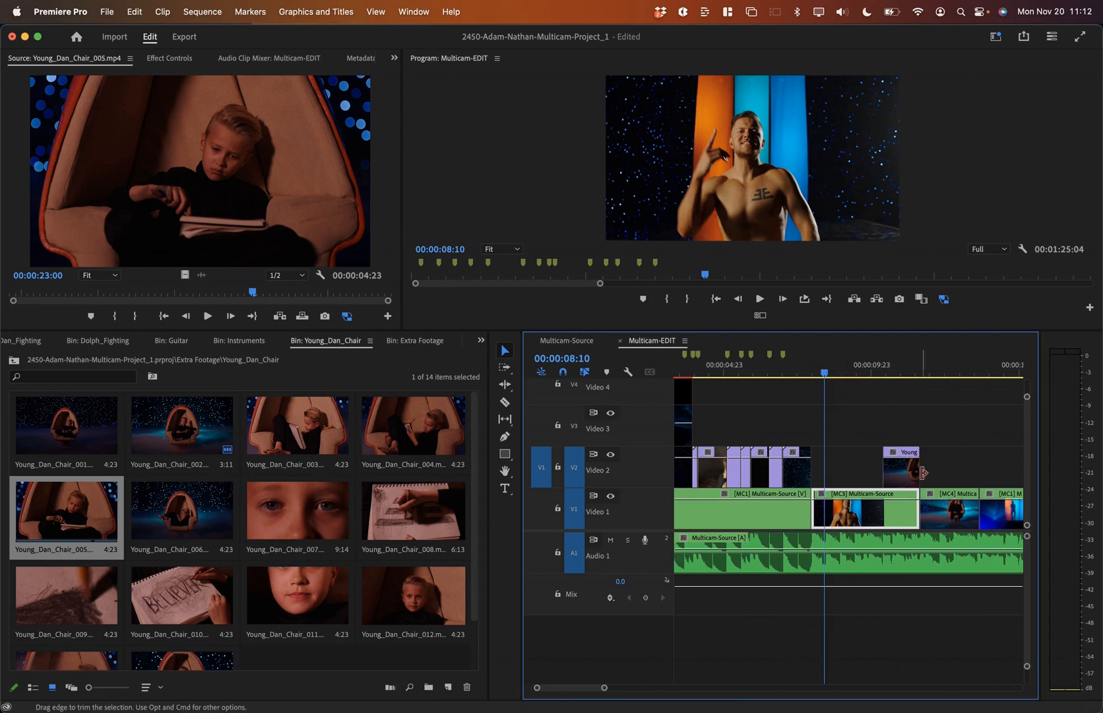
key(space)
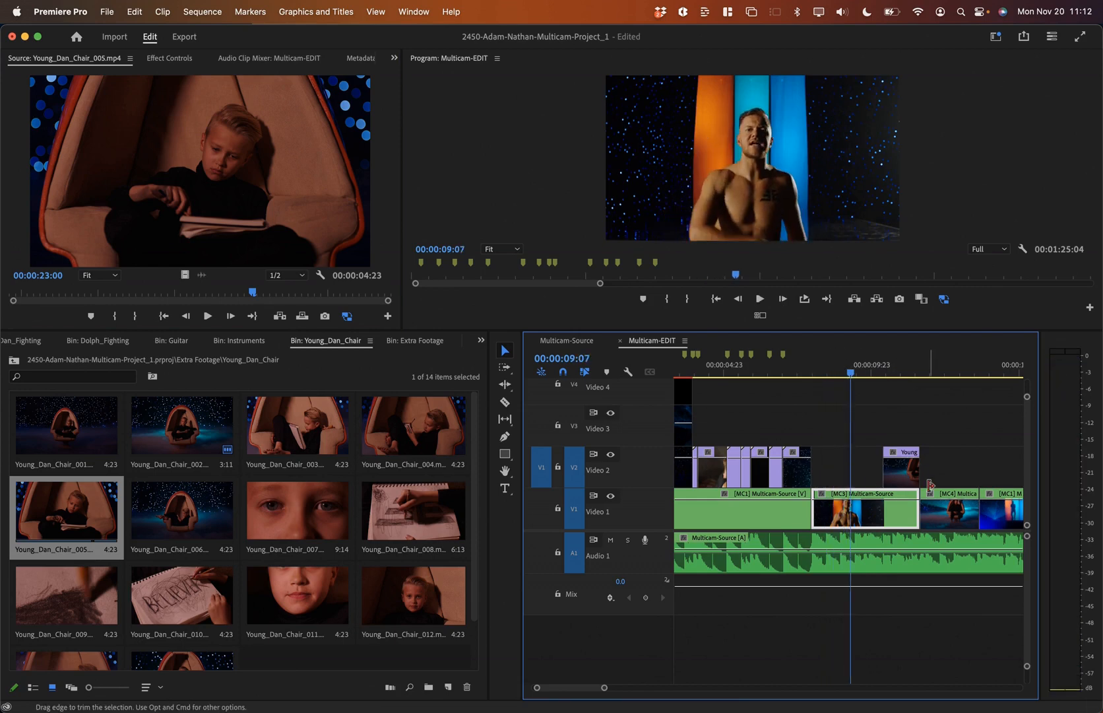
key(space)
Step: Move the chair clip to start at 00:00:09:10 and trim its end to 00:00:10:09
drag(904, 469, 875, 467)
click(799, 371)
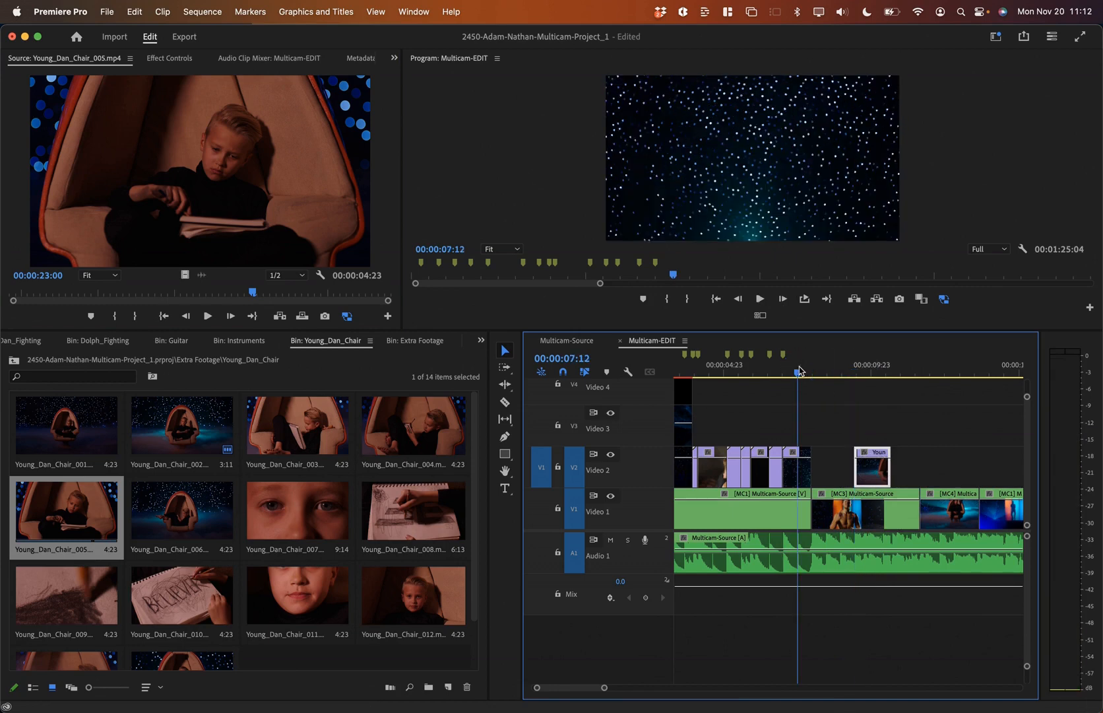
key(space)
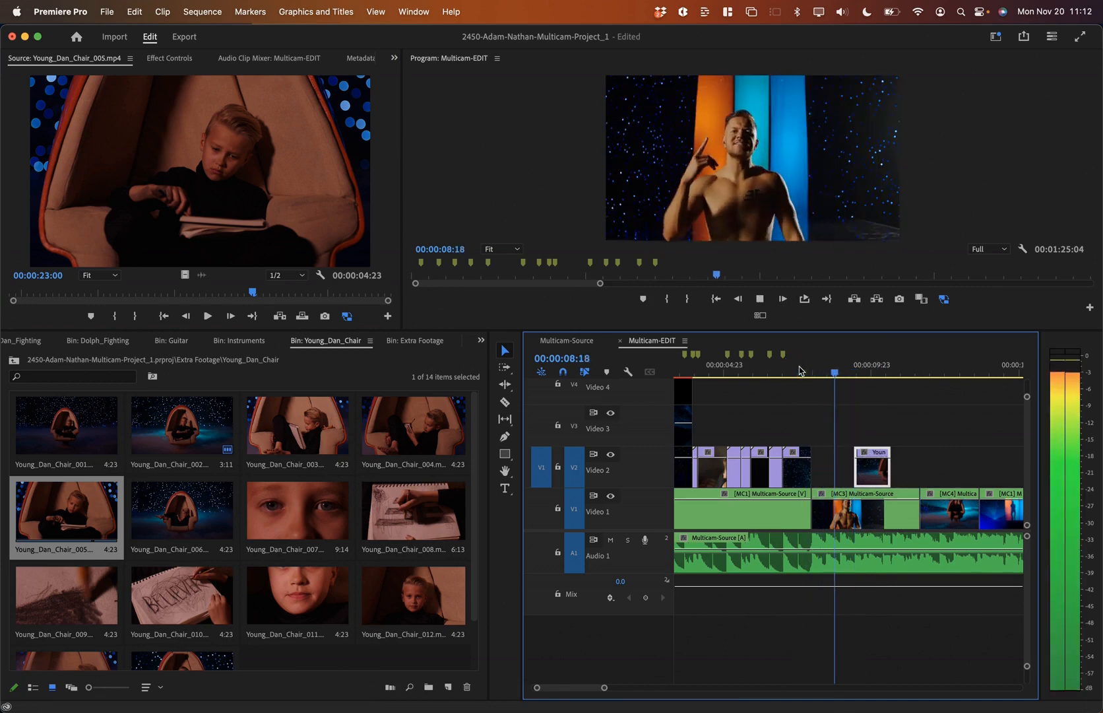
key(space)
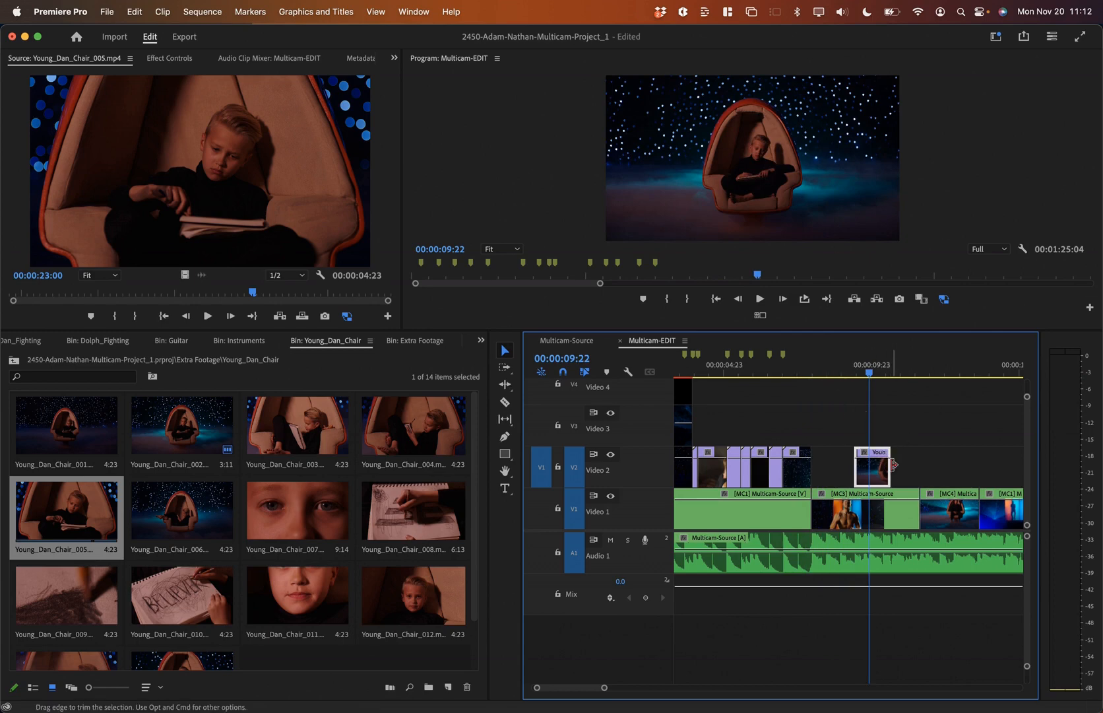
key(space)
key(space)
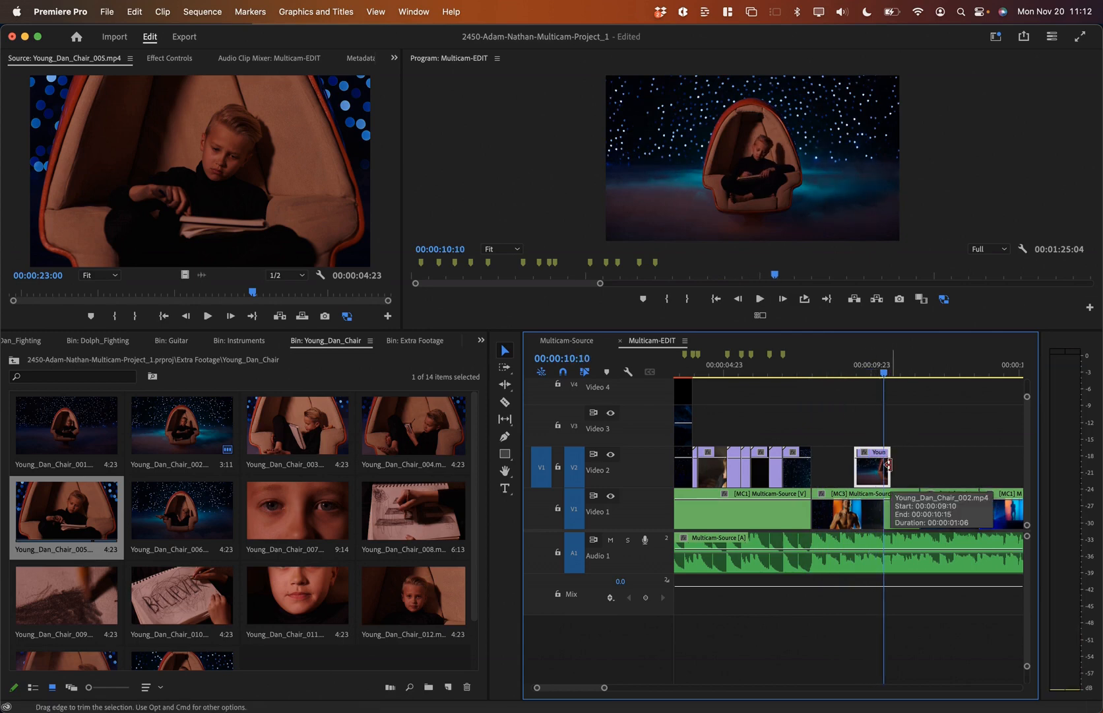
key(Left)
drag(888, 465, 883, 465)
Step: Overwrite Young_Dan_Chair_005 onto Video 2 between 00:00:10:09 and the next edit
double_click(65, 509)
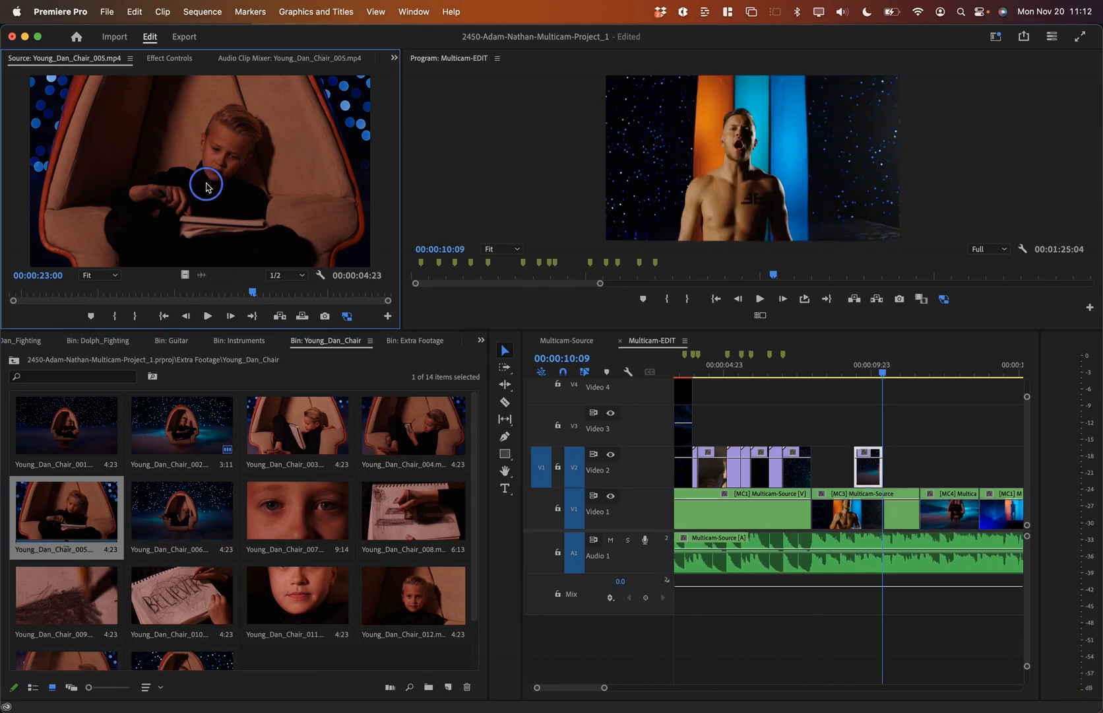
click(882, 404)
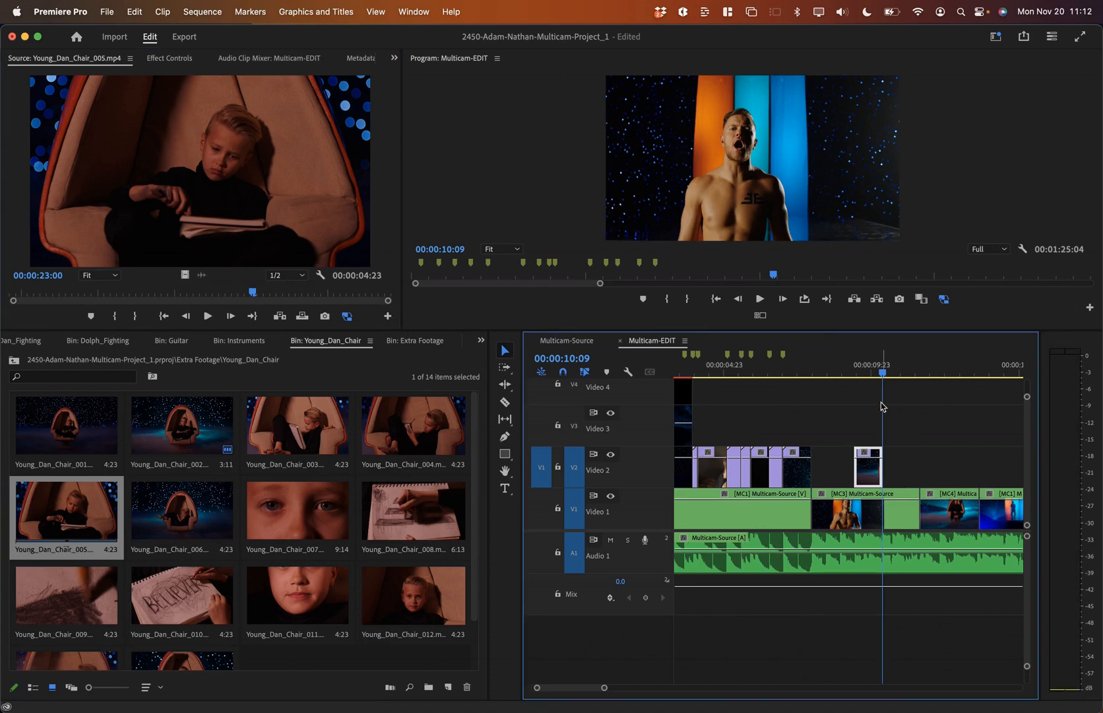
key(i)
key(Down)
key(o)
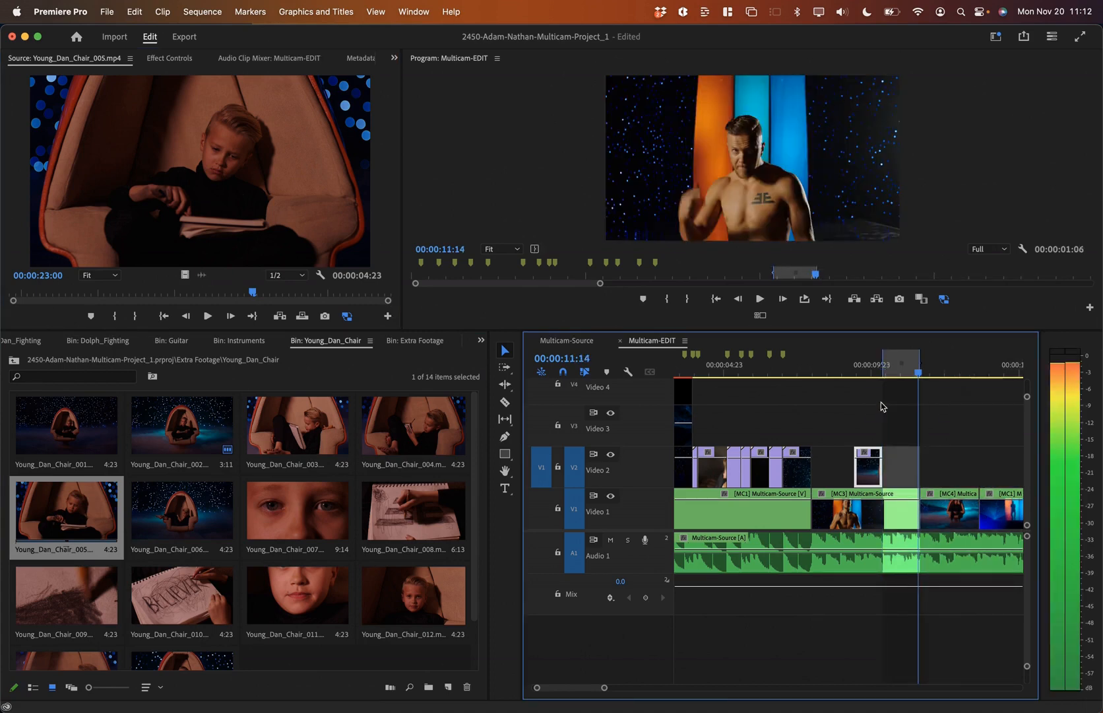
click(191, 161)
key(.)
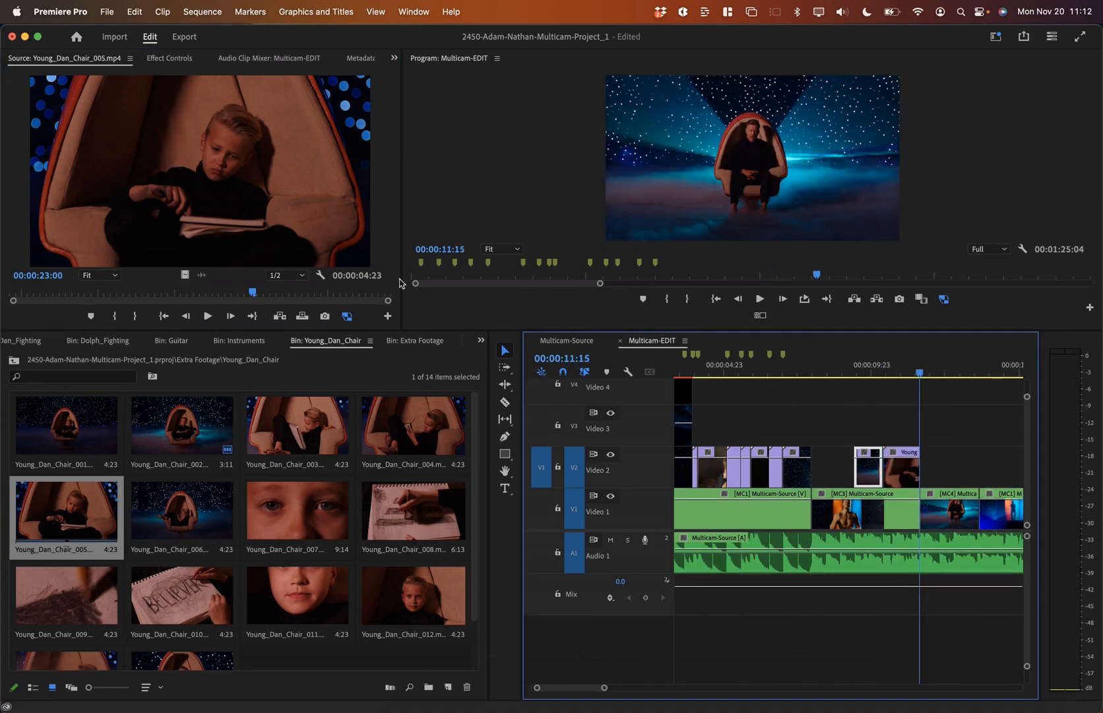
Step: Shorten the first chair clip and butt the _005 shot against it, reviewing playback
click(800, 370)
key(space)
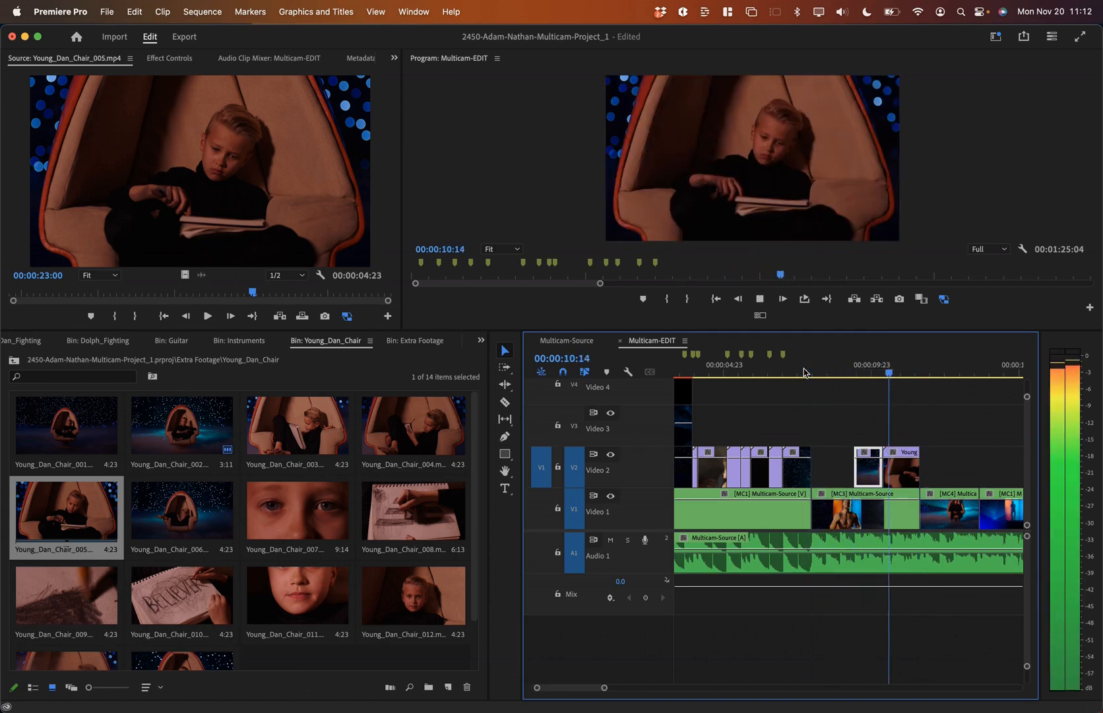
key(space)
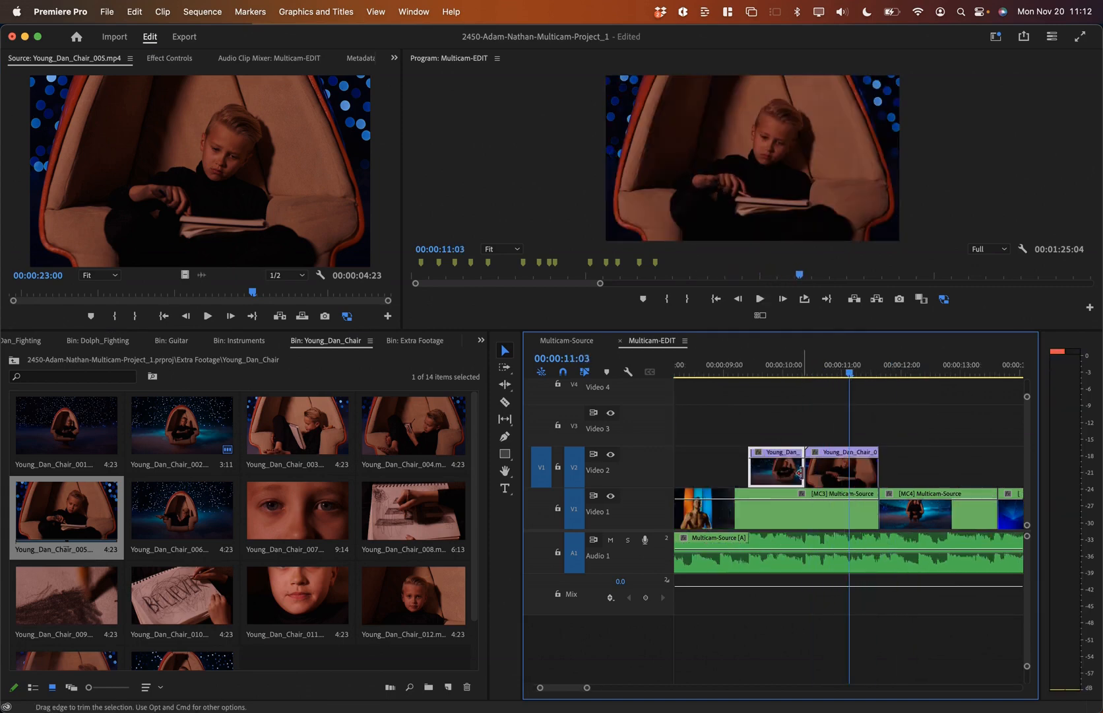
mouse_move(806, 472)
mouse_down()
mouse_move(794, 471)
mouse_move(820, 470)
mouse_up()
click(698, 371)
key(space)
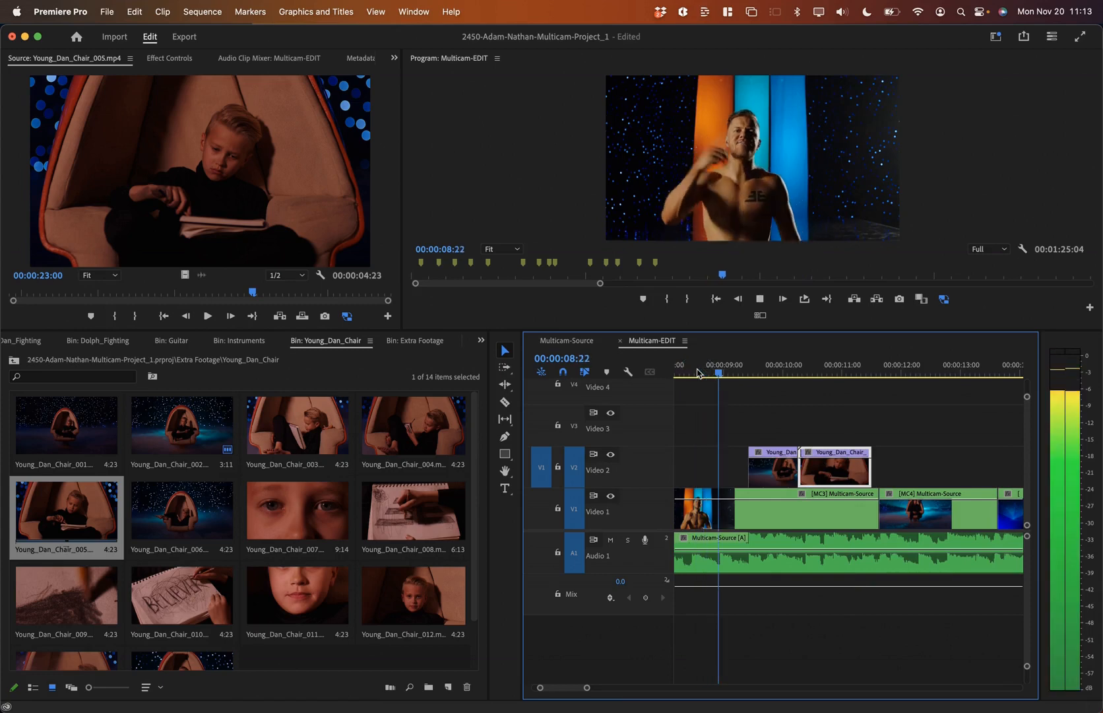
key(space)
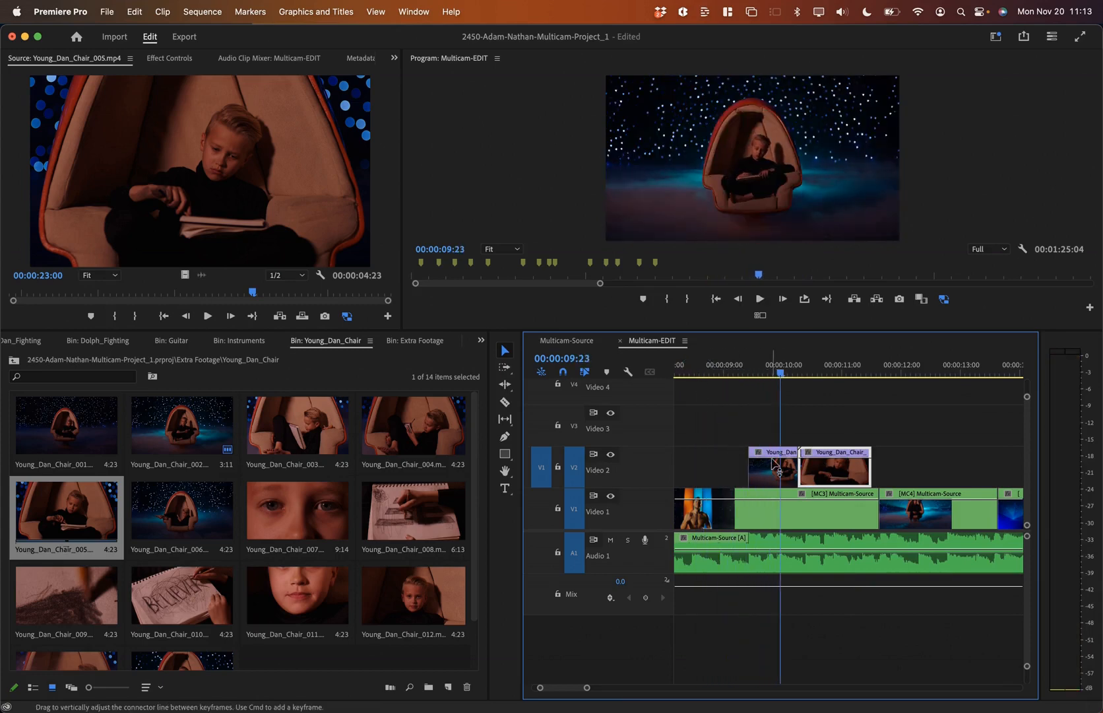
drag(793, 467, 776, 468)
mouse_move(828, 472)
mouse_down()
mouse_move(811, 472)
mouse_move(849, 471)
mouse_move(819, 473)
mouse_up()
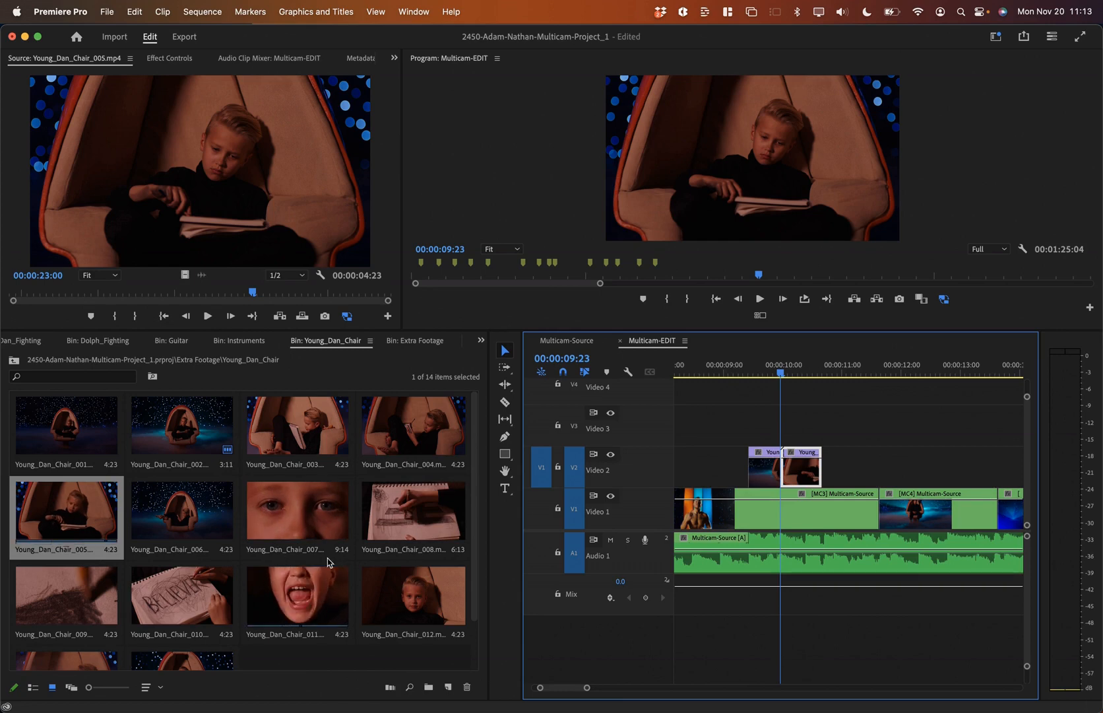
Step: Mark In and Out around the eyes shot in Young_Dan_Chair_007
double_click(293, 521)
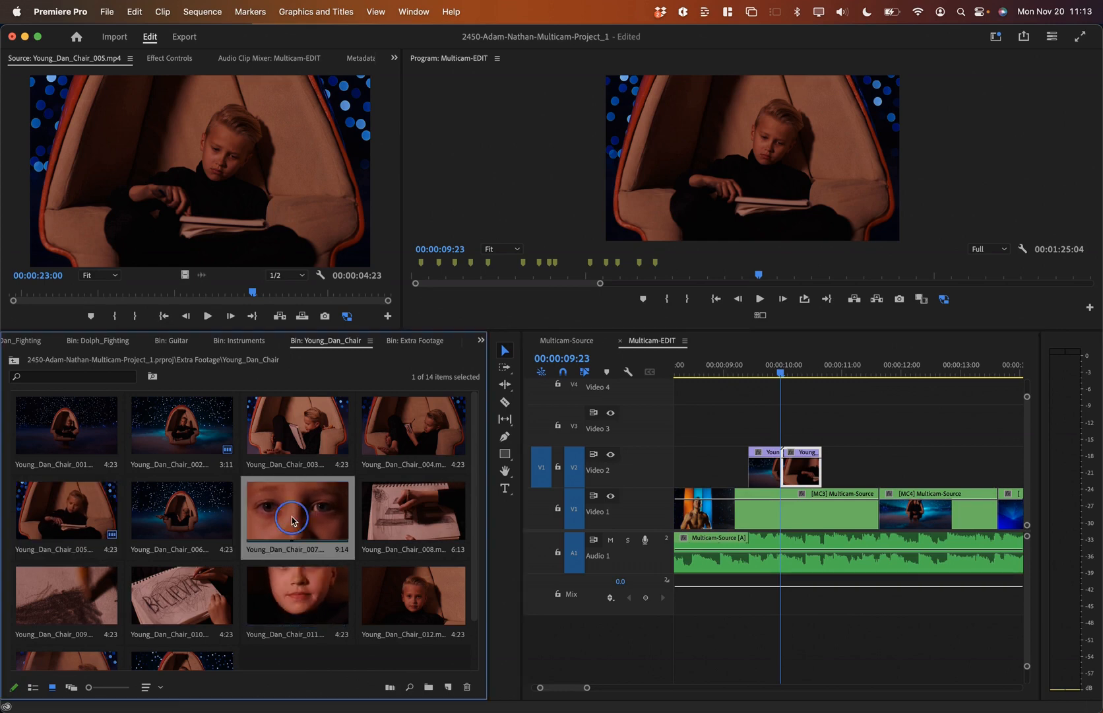
drag(101, 292, 309, 318)
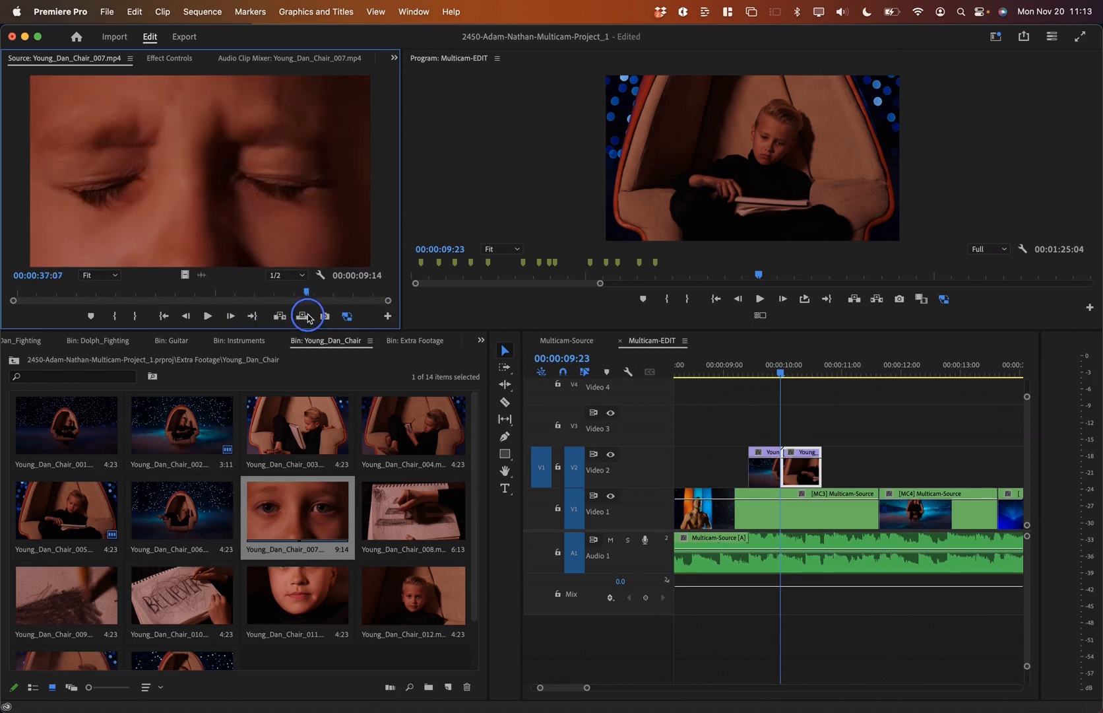
key(o)
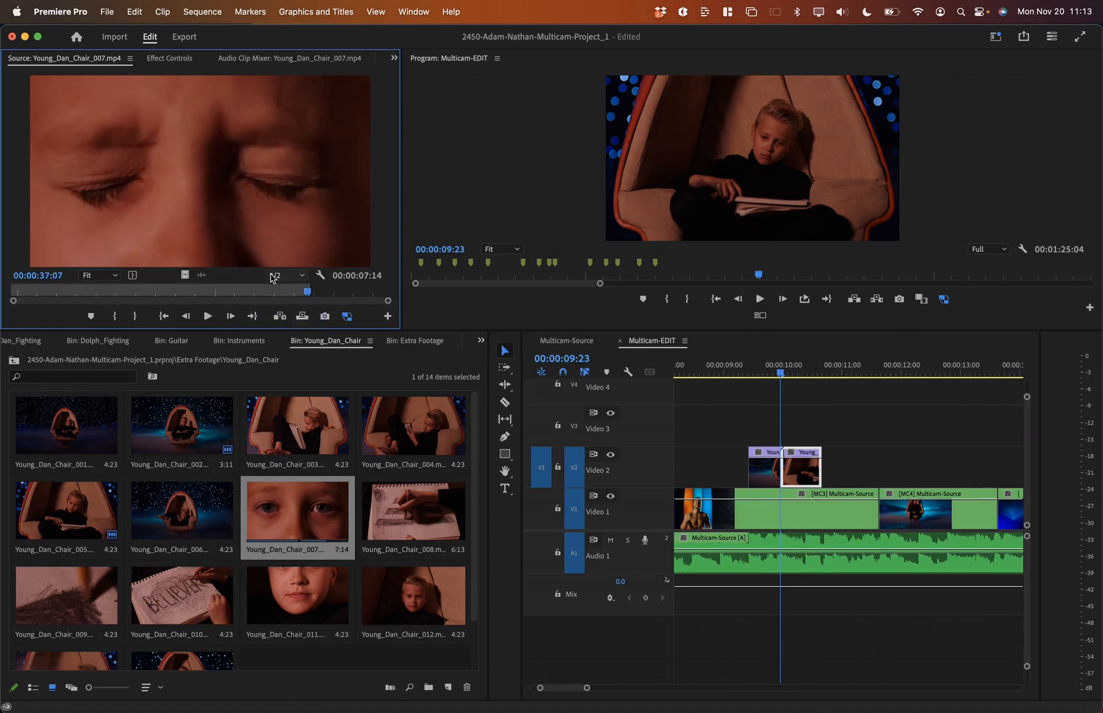
drag(284, 294, 241, 295)
key(i)
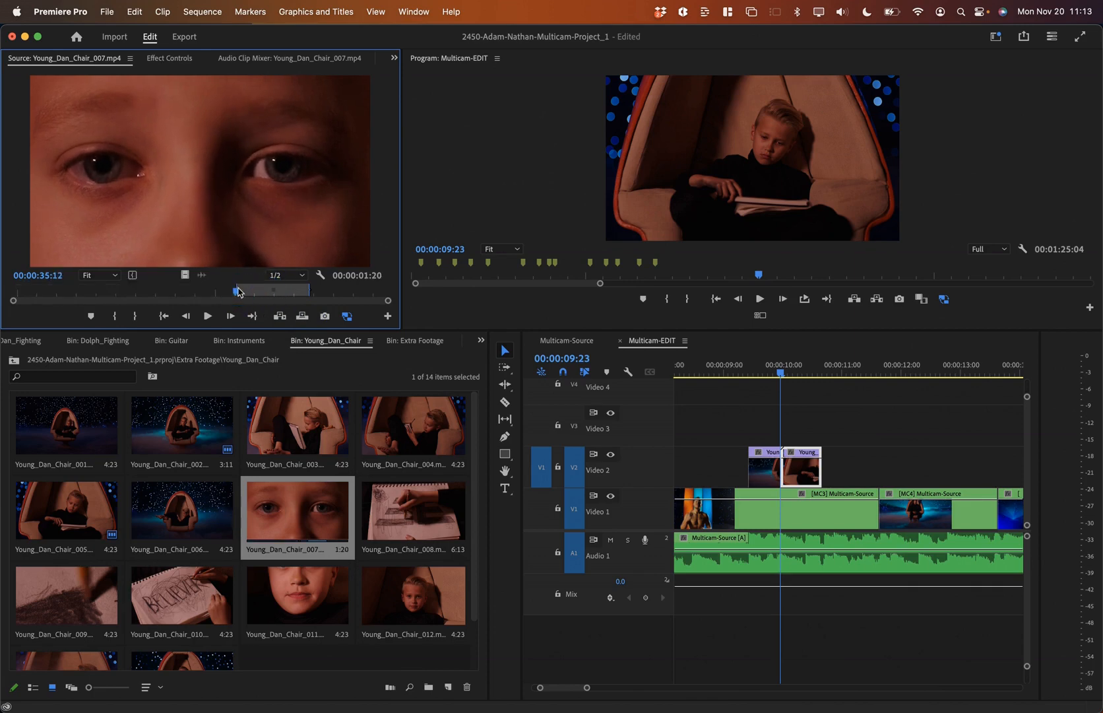
Step: Overwrite the 1:20 eyes close-up onto Video 2 at 00:00:10:16 and play it back
drag(841, 367, 835, 371)
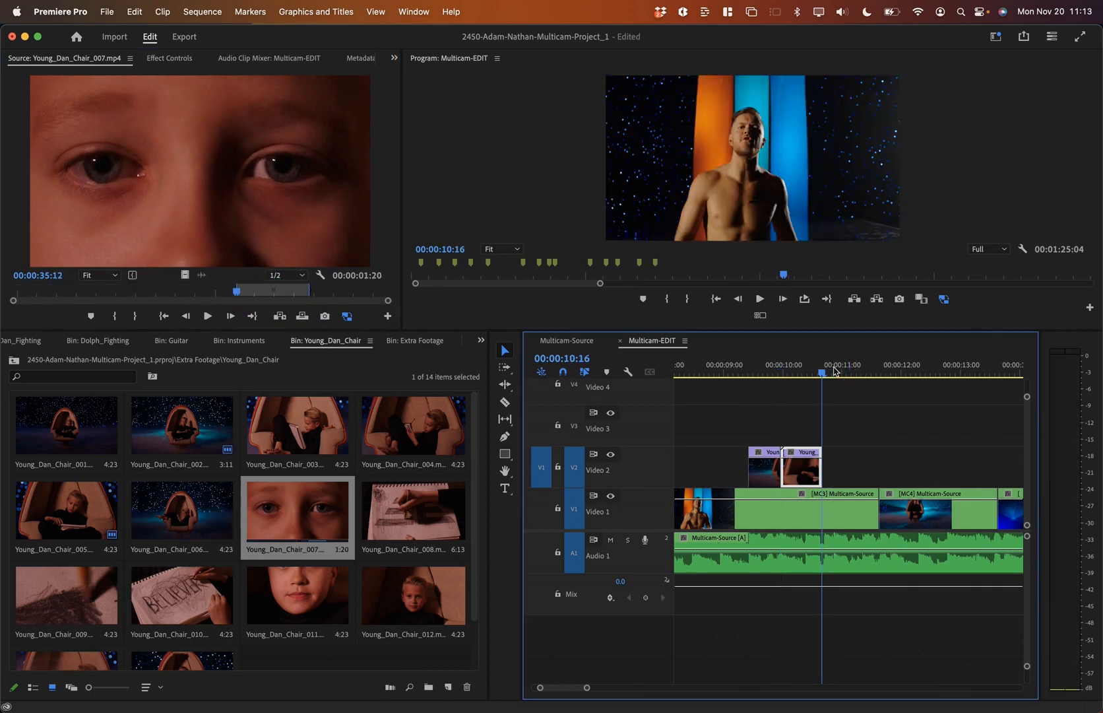
click(301, 190)
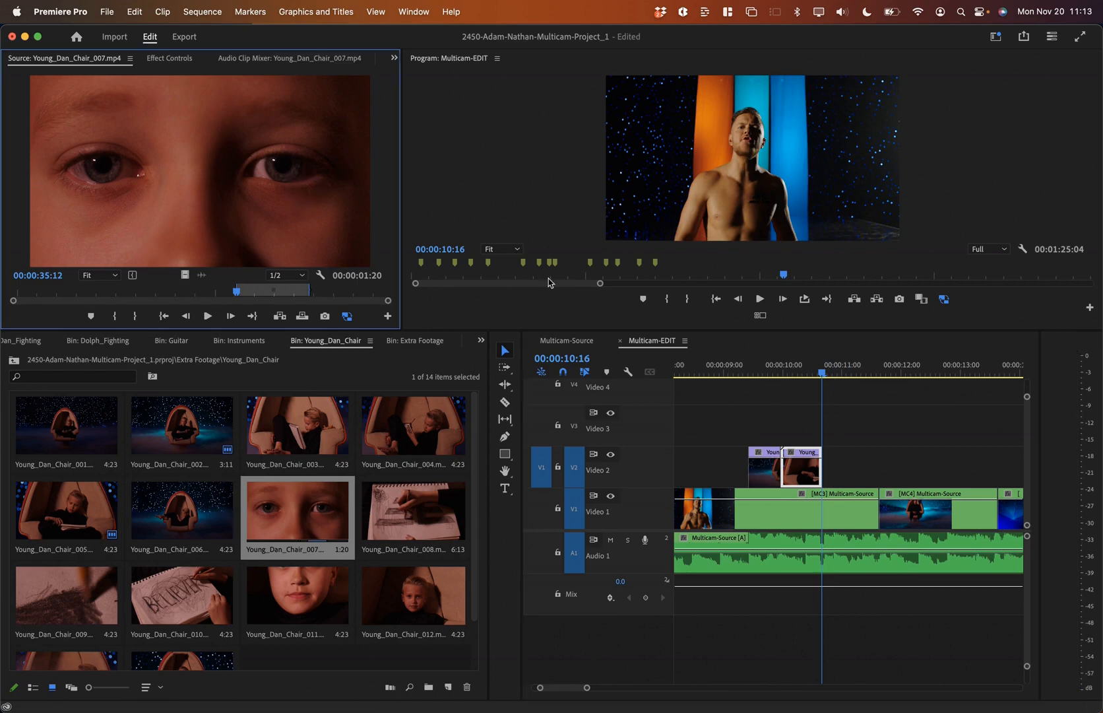
key(period)
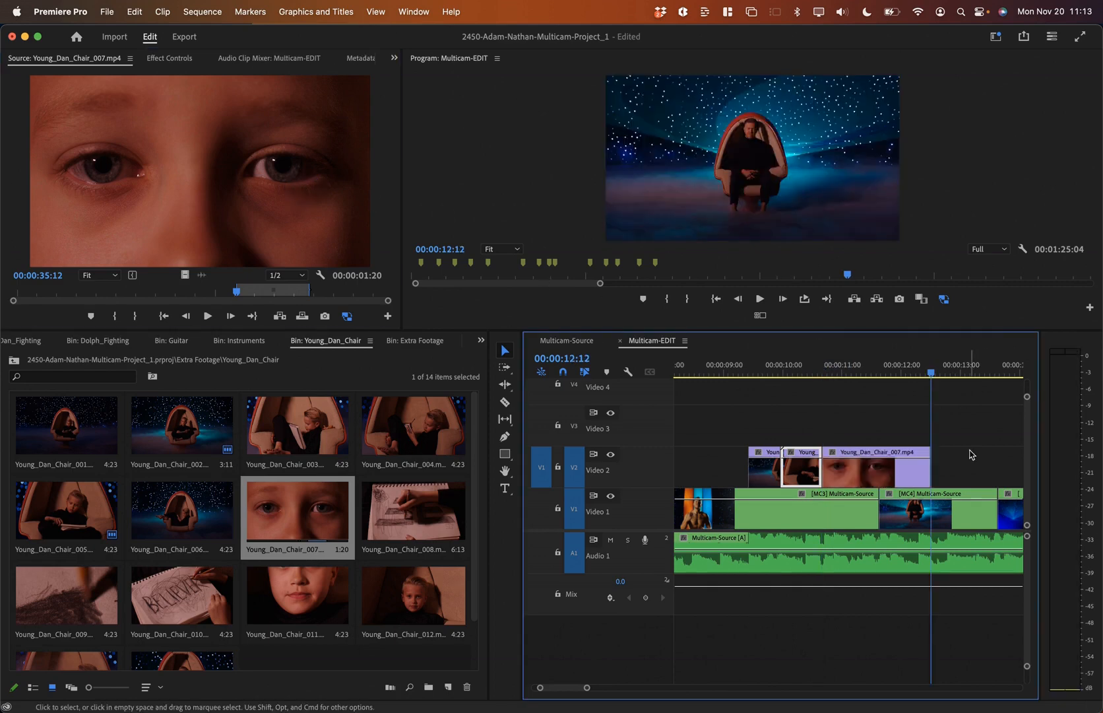
click(891, 470)
click(806, 363)
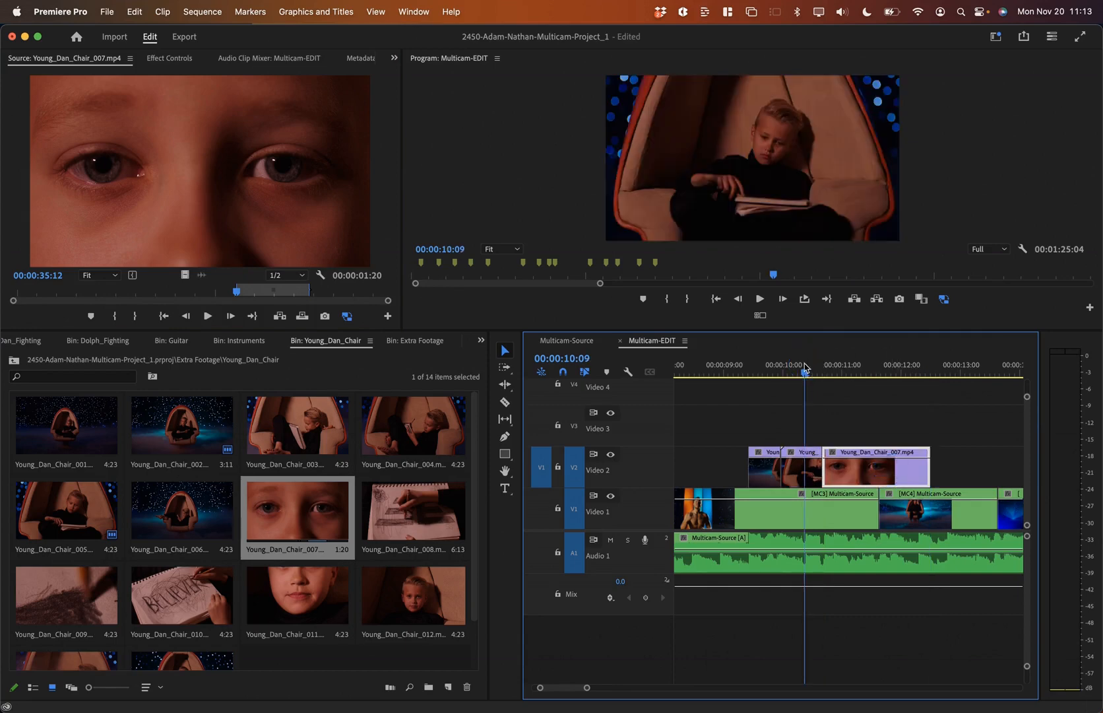
click(746, 362)
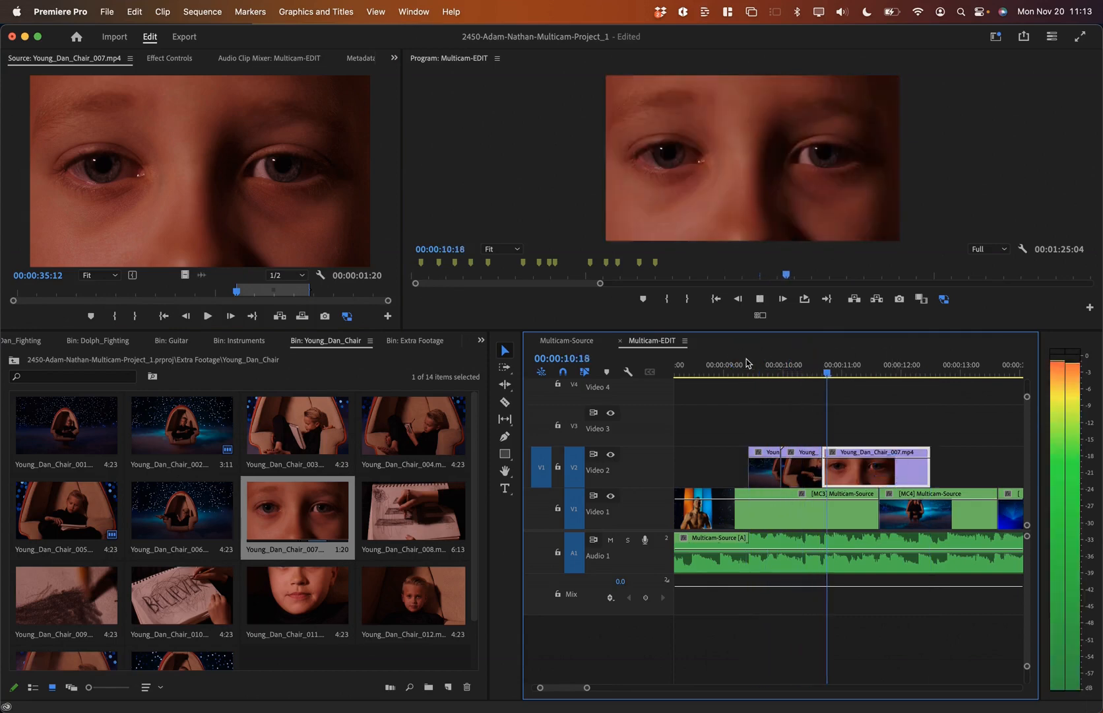
key(space)
key(space)
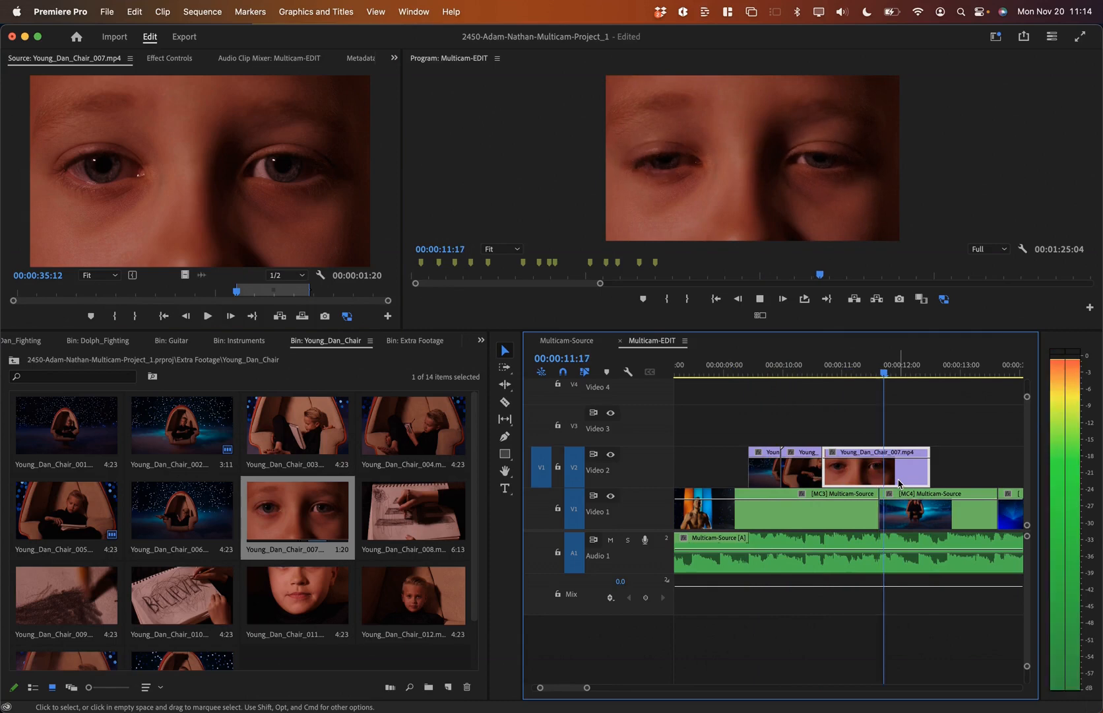
key(space)
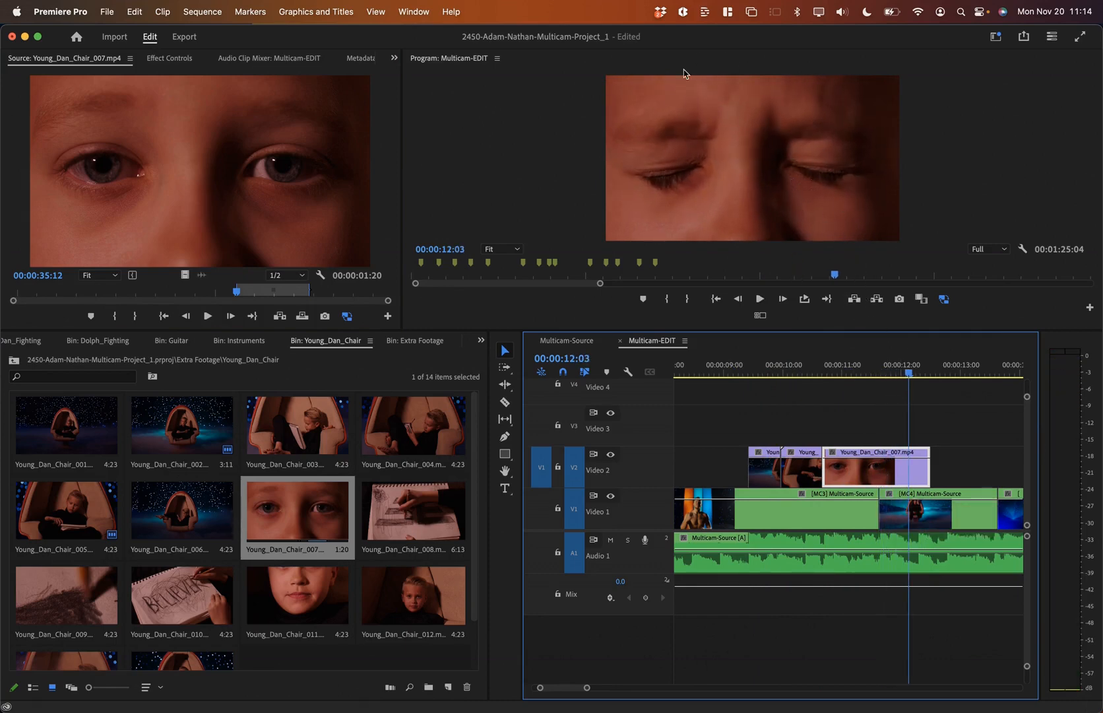
Step: Give the Young_Dan_Chair_007 close-up Reverse Speed (-100%) and play it back
right_click(867, 474)
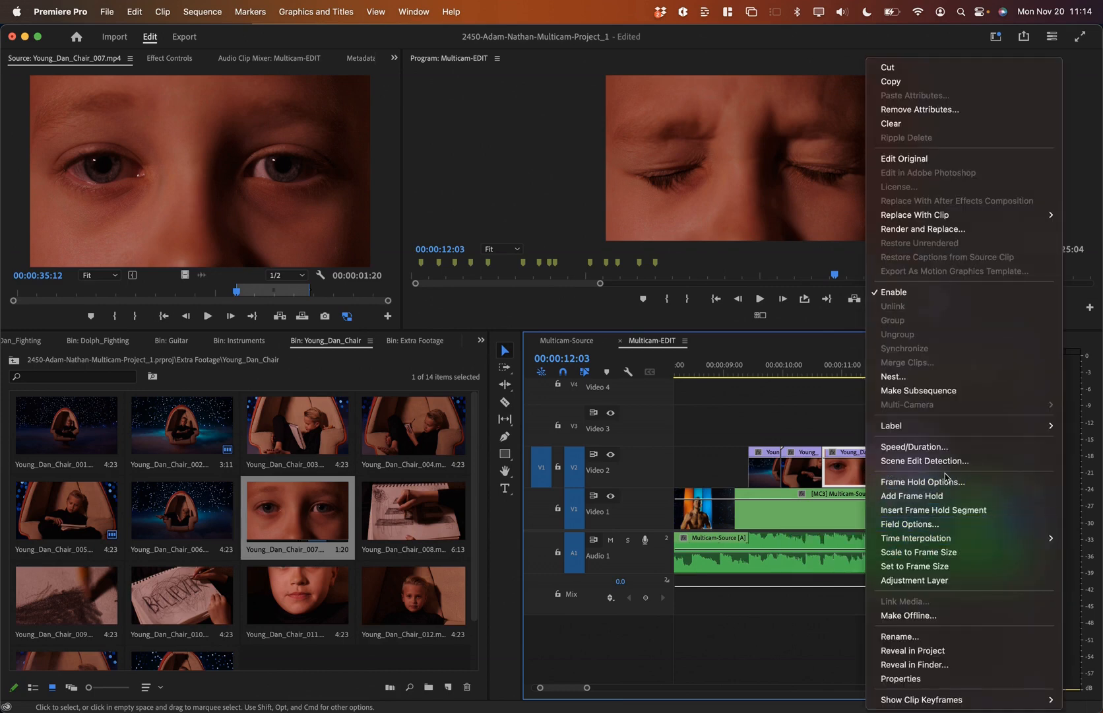
click(914, 447)
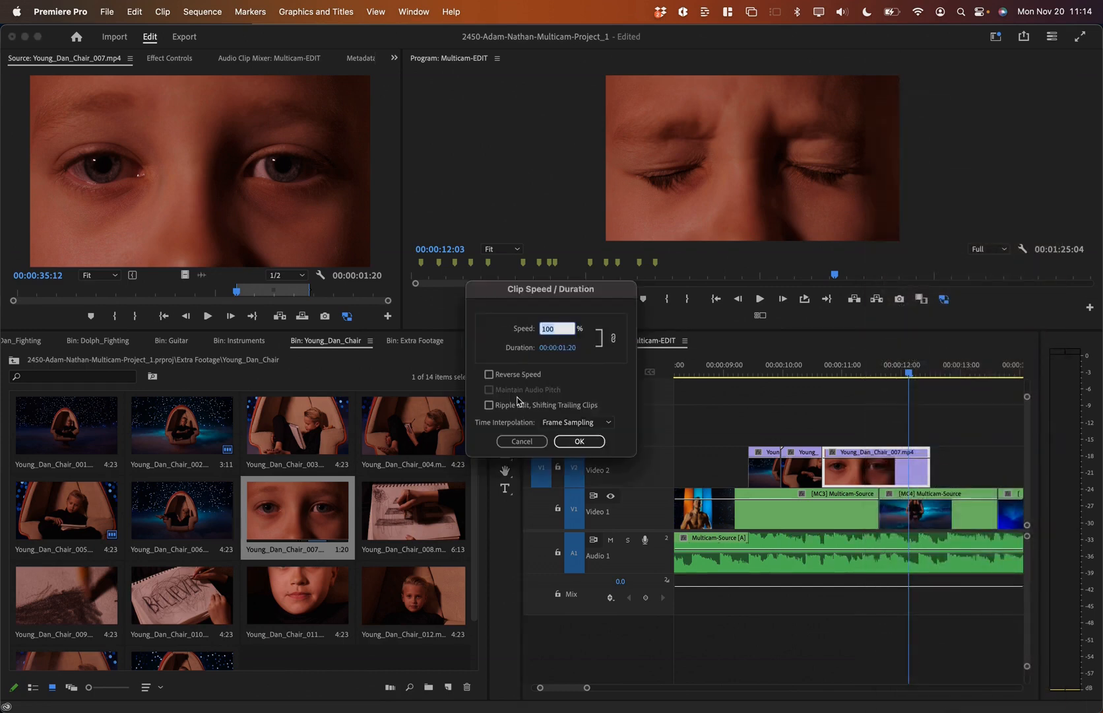
click(579, 441)
click(814, 372)
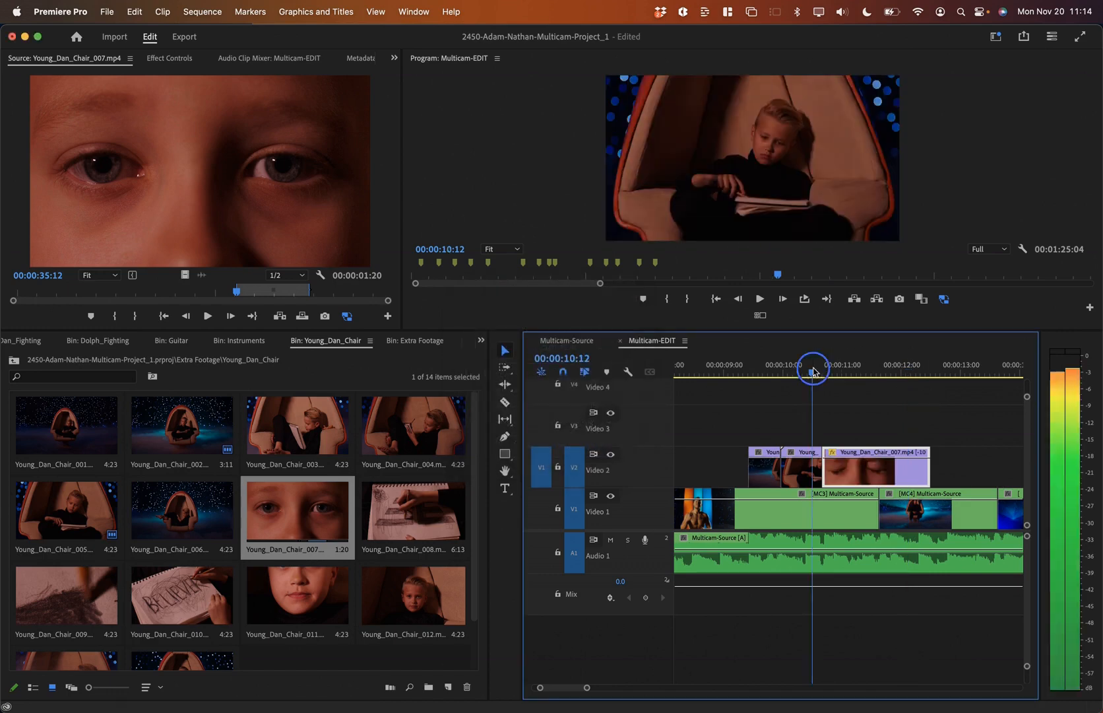
key(space)
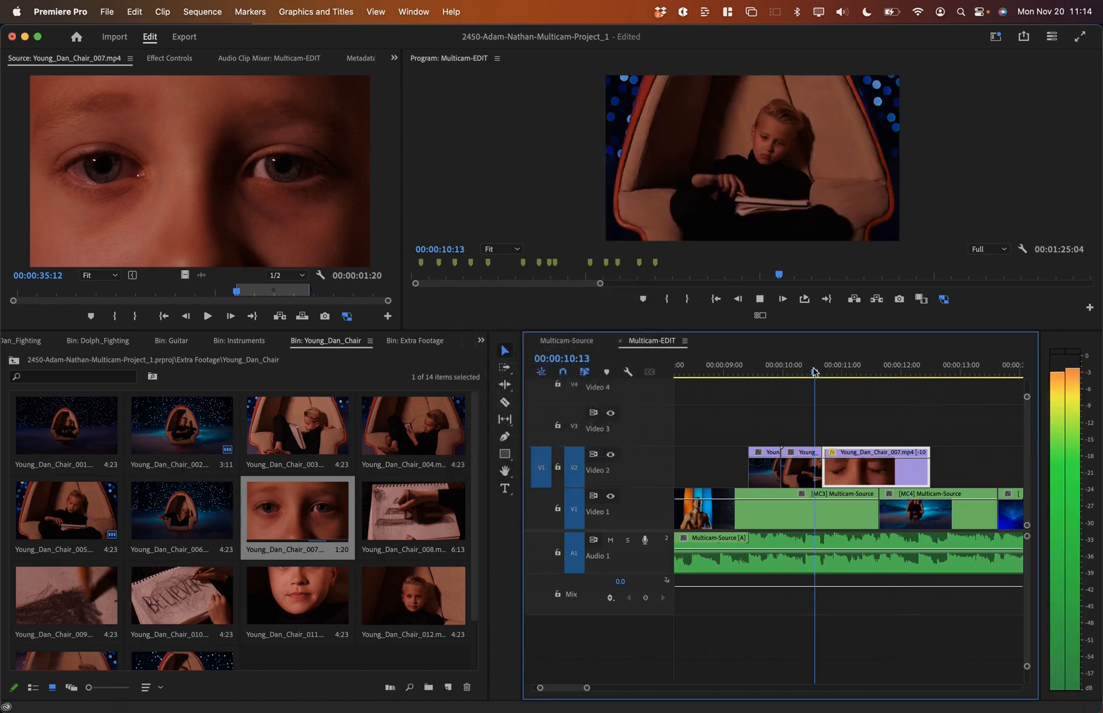
key(space)
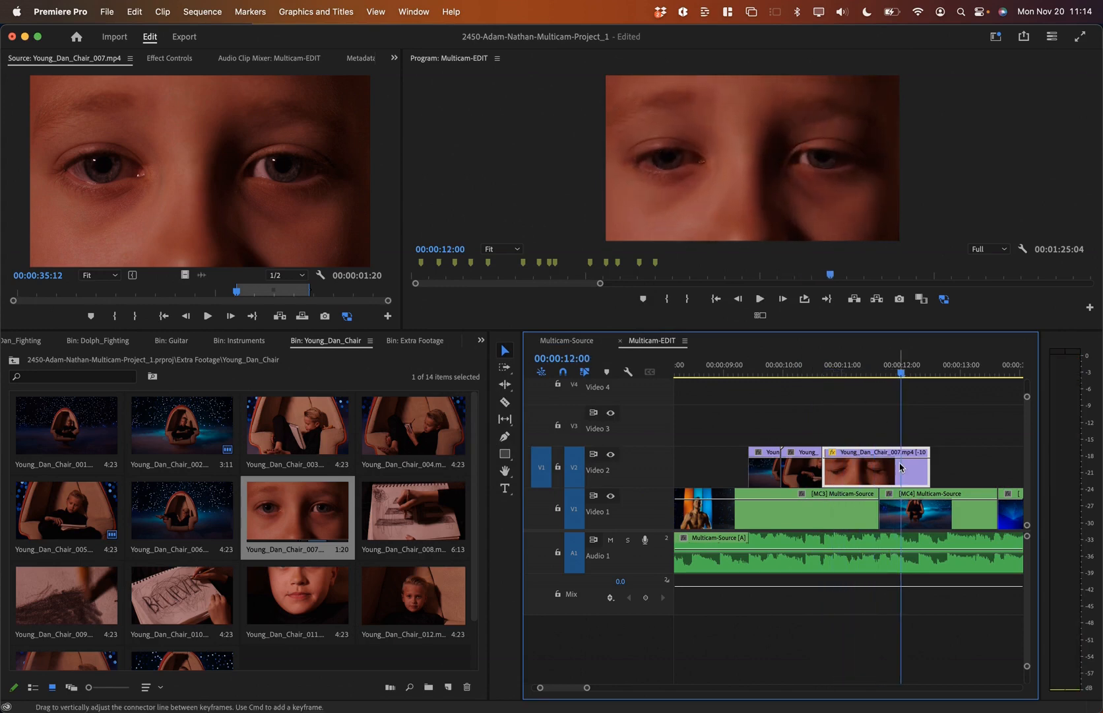
Step: Trim the reversed eye close-up's head to the playhead, nudge it earlier, and preview the cut
mouse_move(834, 372)
mouse_down()
mouse_move(877, 375)
mouse_move(838, 376)
mouse_up()
drag(827, 467, 849, 469)
click(802, 371)
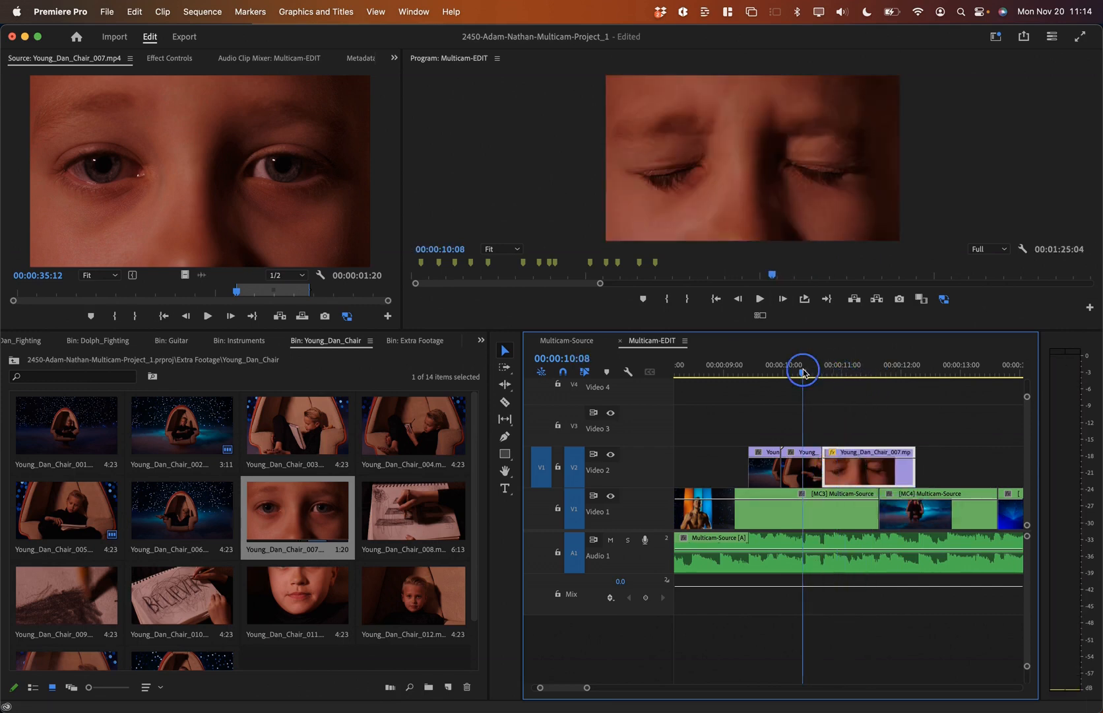
click(741, 368)
key(space)
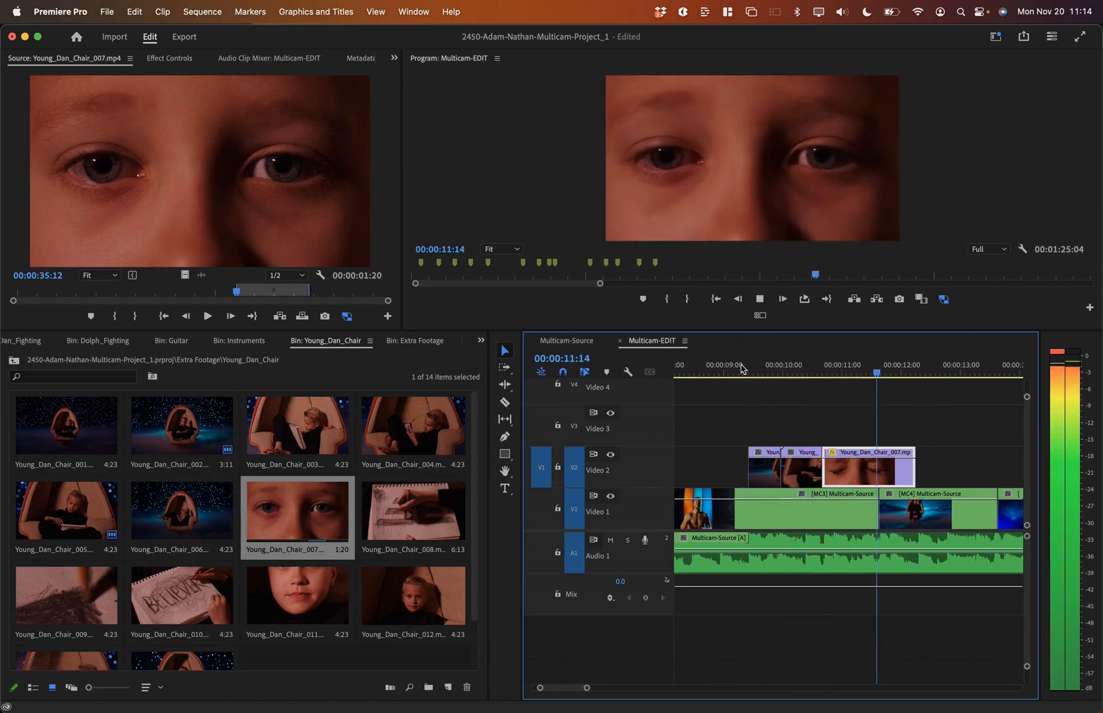
key(space)
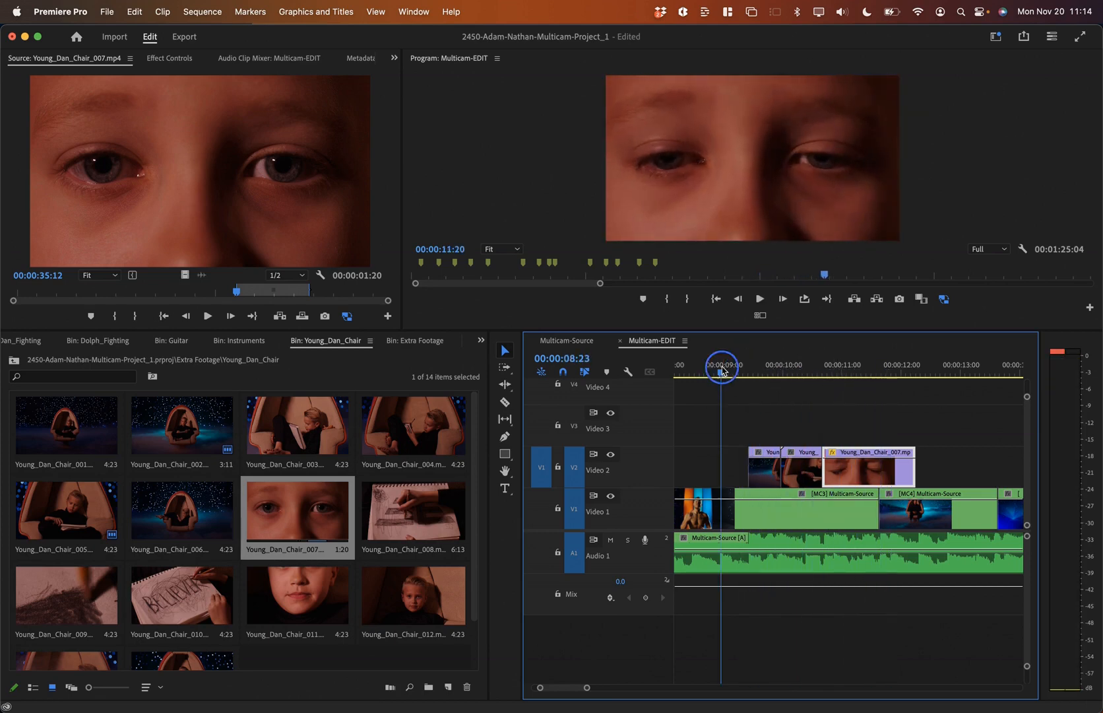
Step: Replay the cut into the chair shot from about 08:21–08:23 to review the timing
click(722, 369)
key(space)
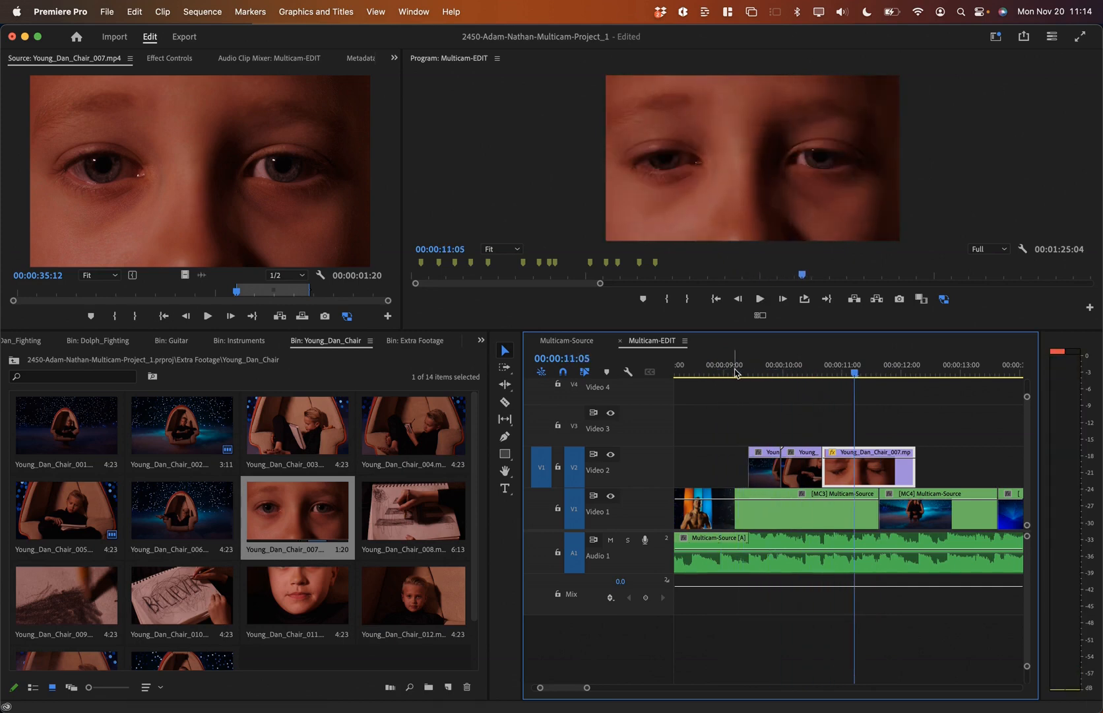
click(722, 371)
key(space)
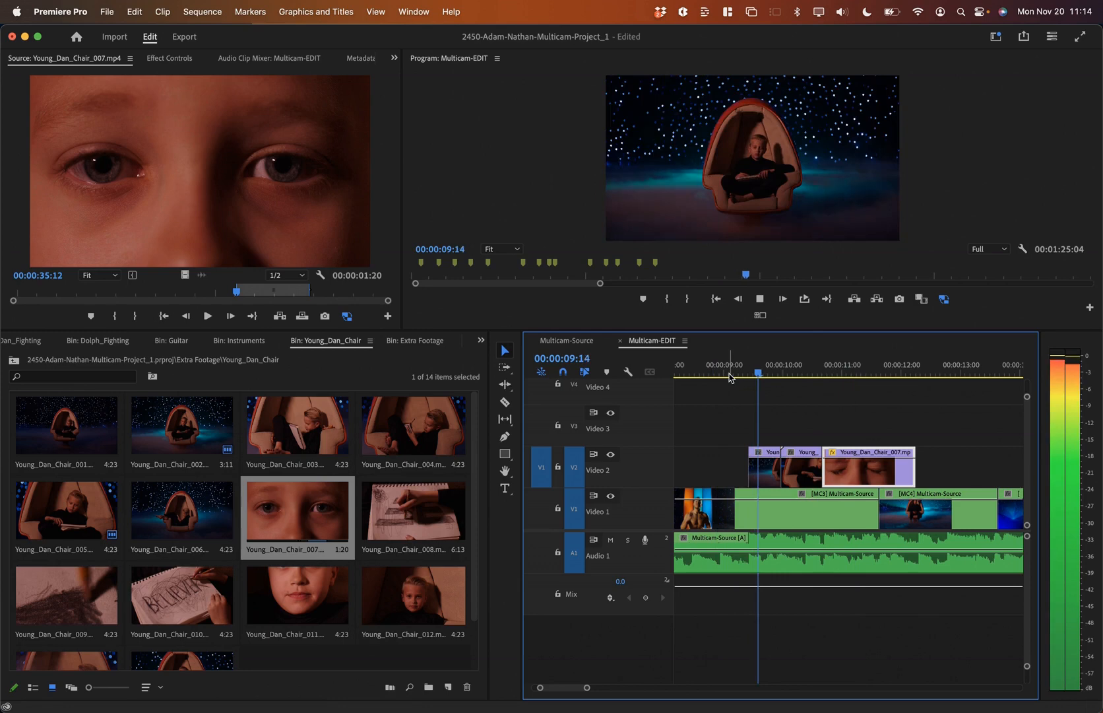
key(space)
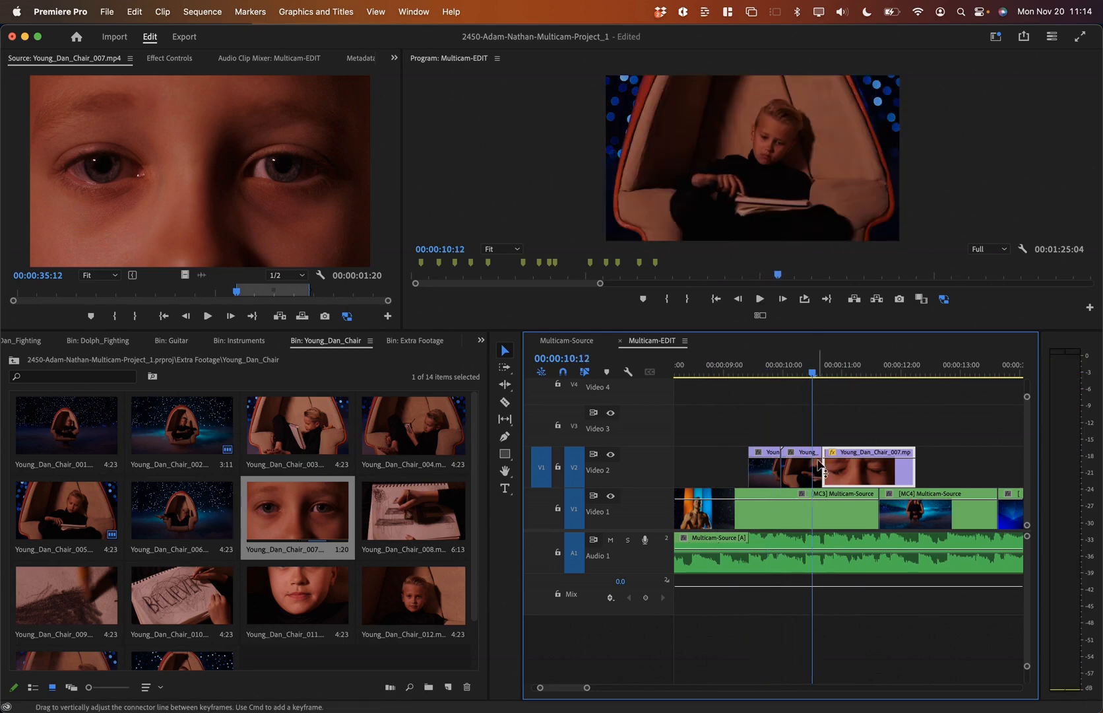
Step: Slide the close-up further into the chair shot and trim 9 frames off its tail
drag(817, 464, 810, 464)
click(700, 371)
key(space)
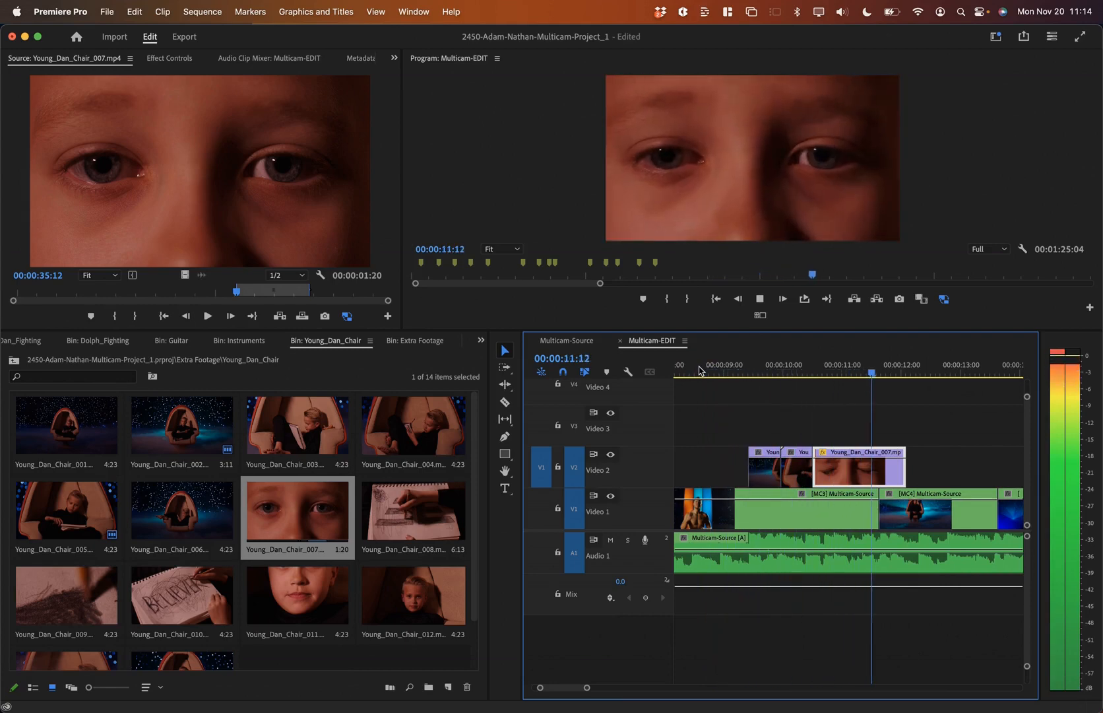
key(space)
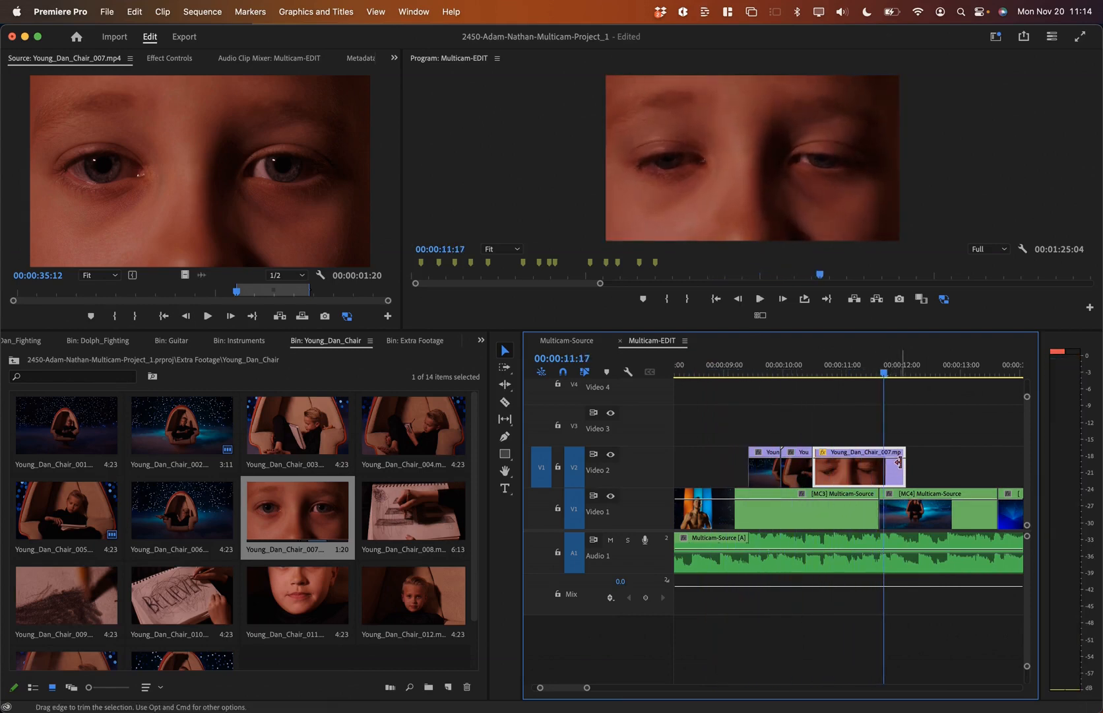
drag(899, 462, 875, 468)
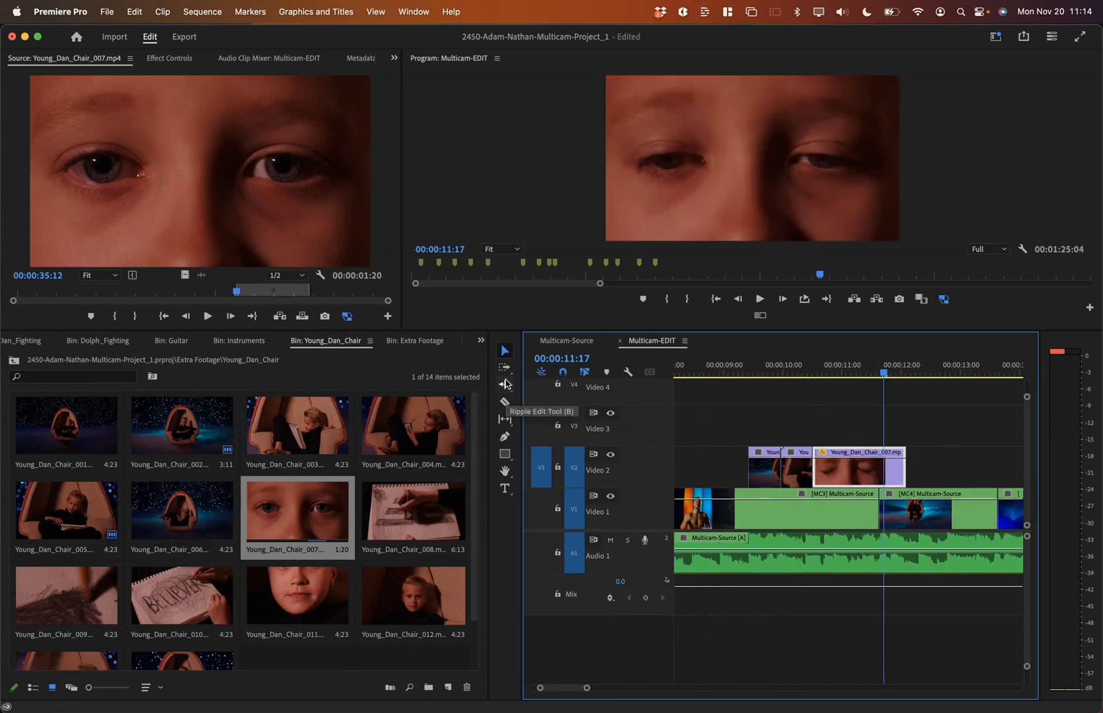
Step: Rate-stretch the eye close-up shorter to speed it up, then preview the sped-up cut
click(506, 388)
click(557, 415)
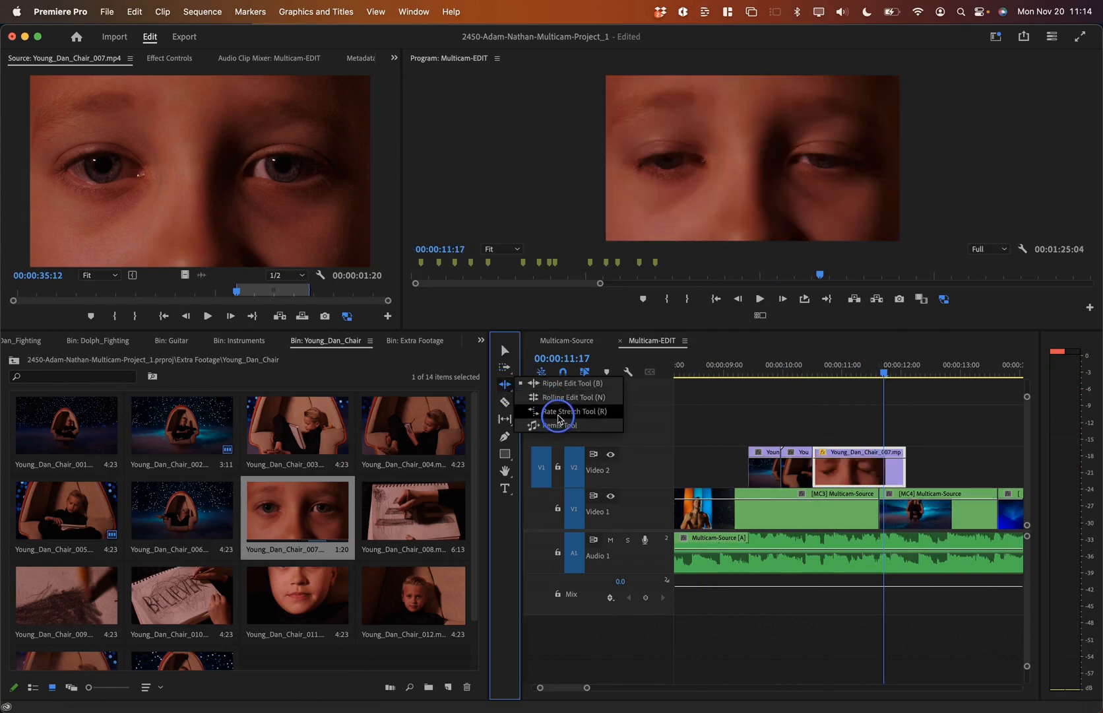
click(505, 383)
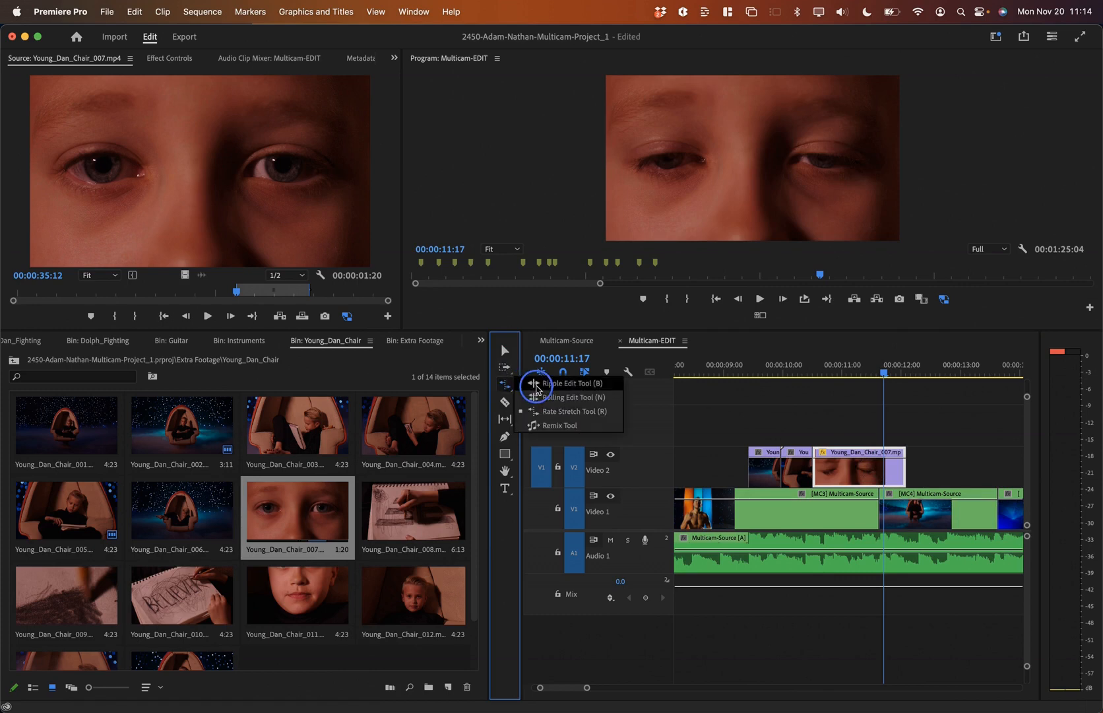
click(567, 411)
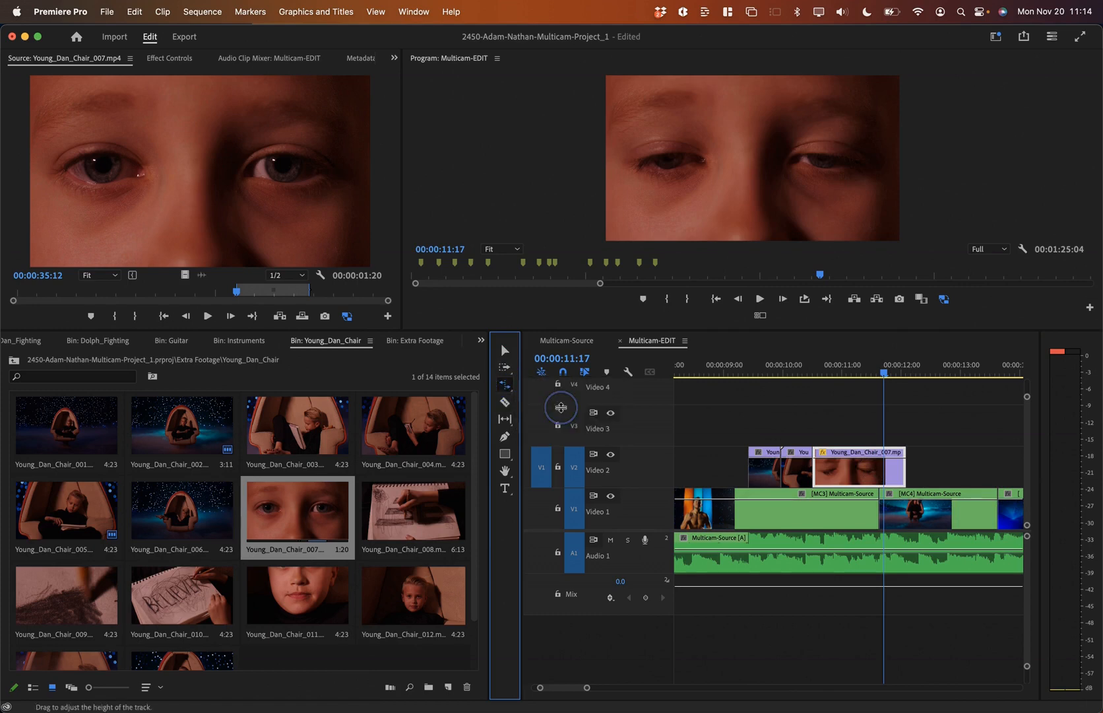
drag(908, 476, 876, 470)
click(717, 373)
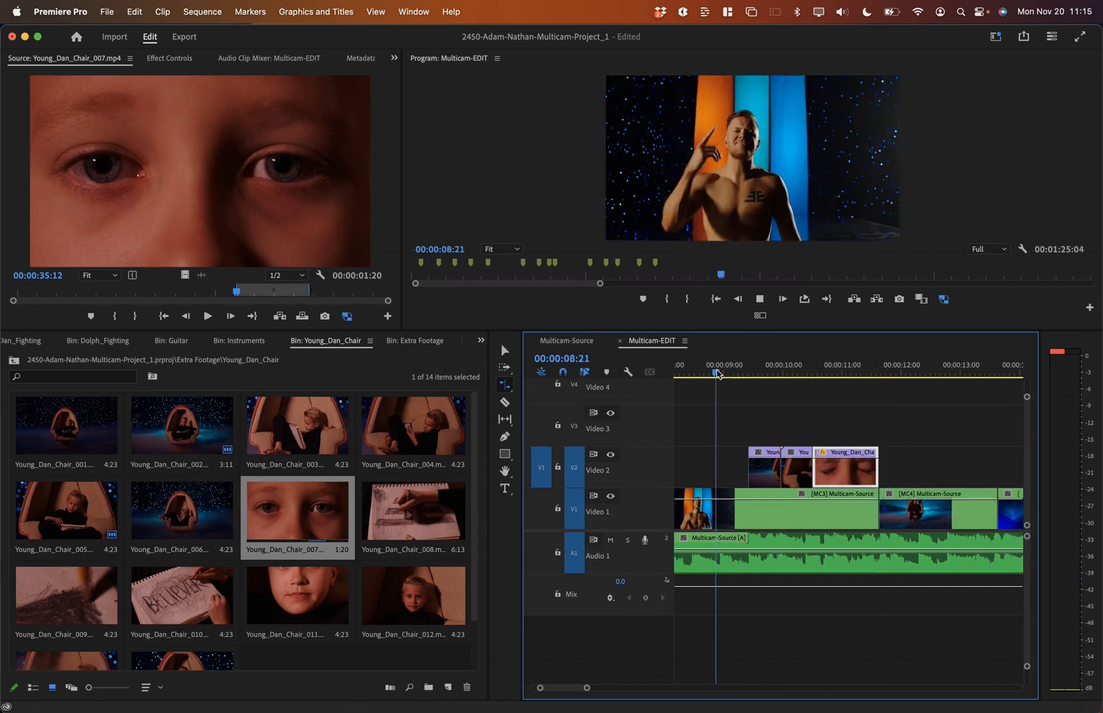
key(space)
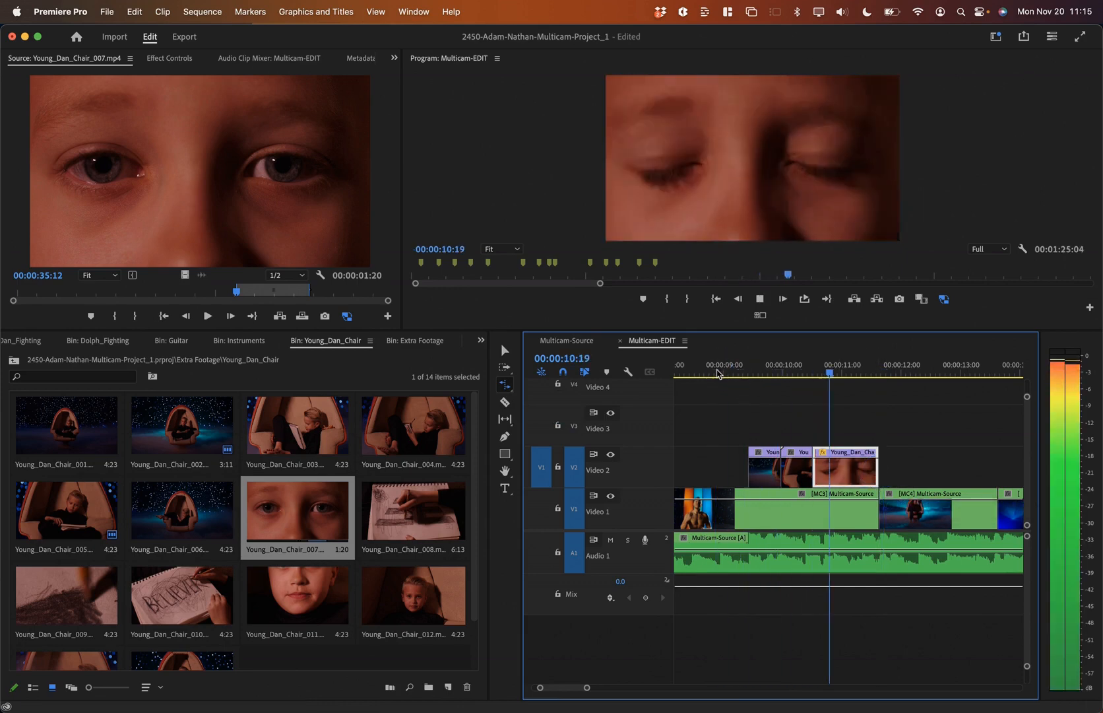
key(space)
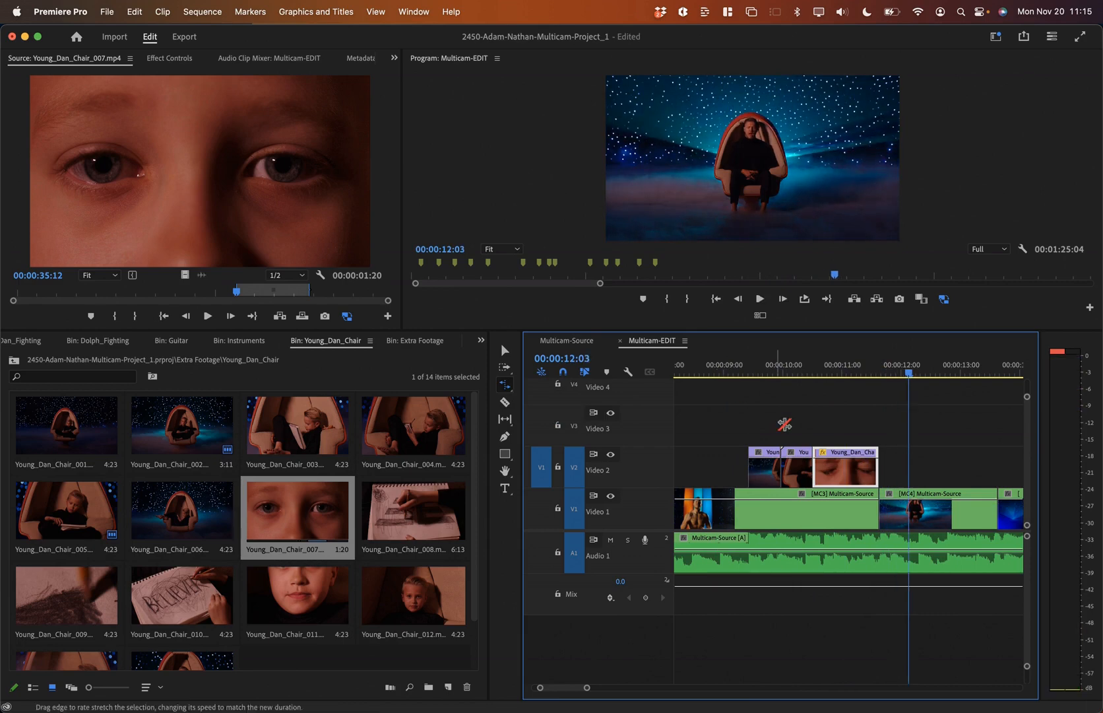
Step: Play the sequence from the start, save the project, and fit Multicam-EDIT in view
click(727, 372)
key(minus)
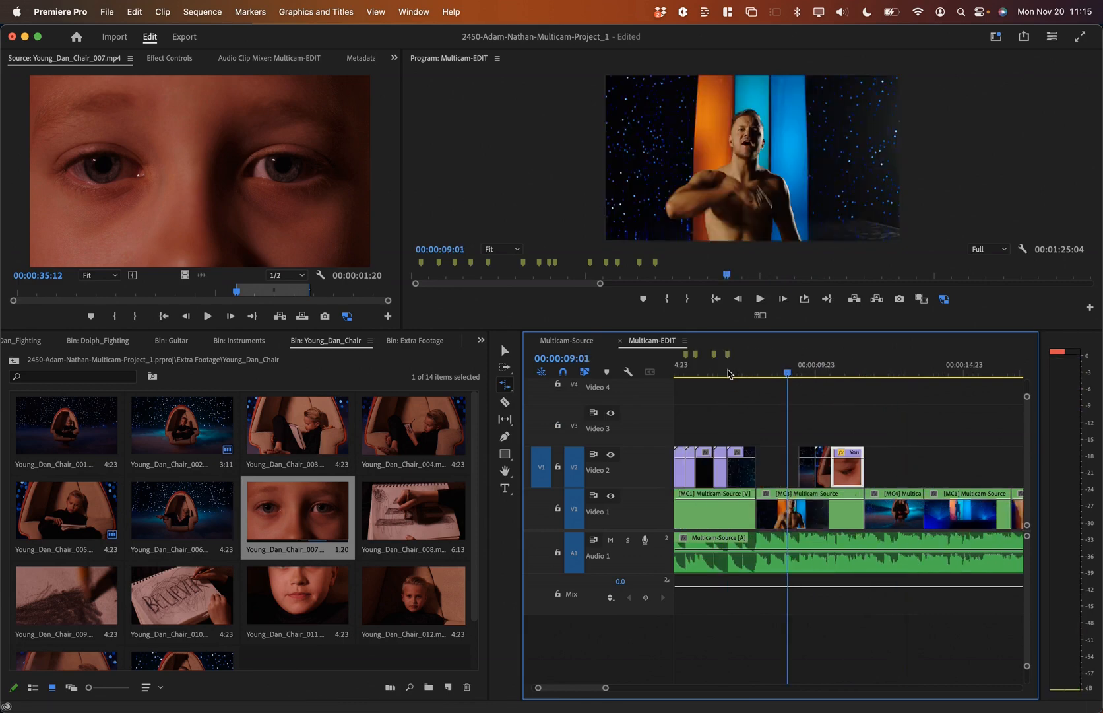
key(Home)
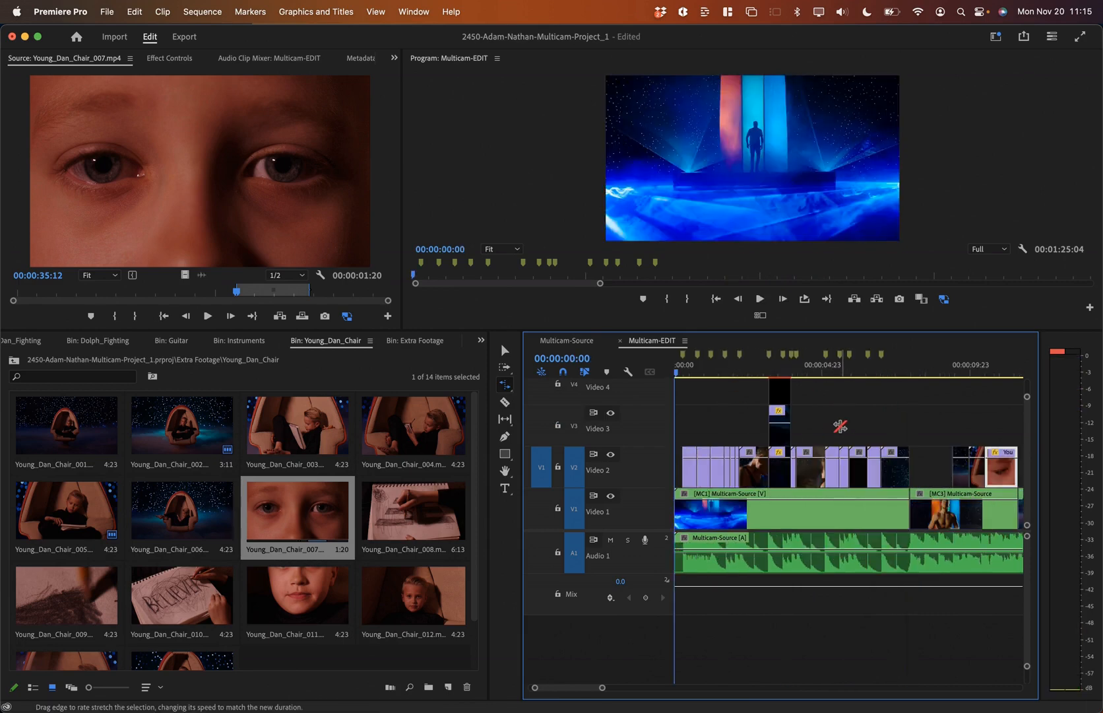
key(space)
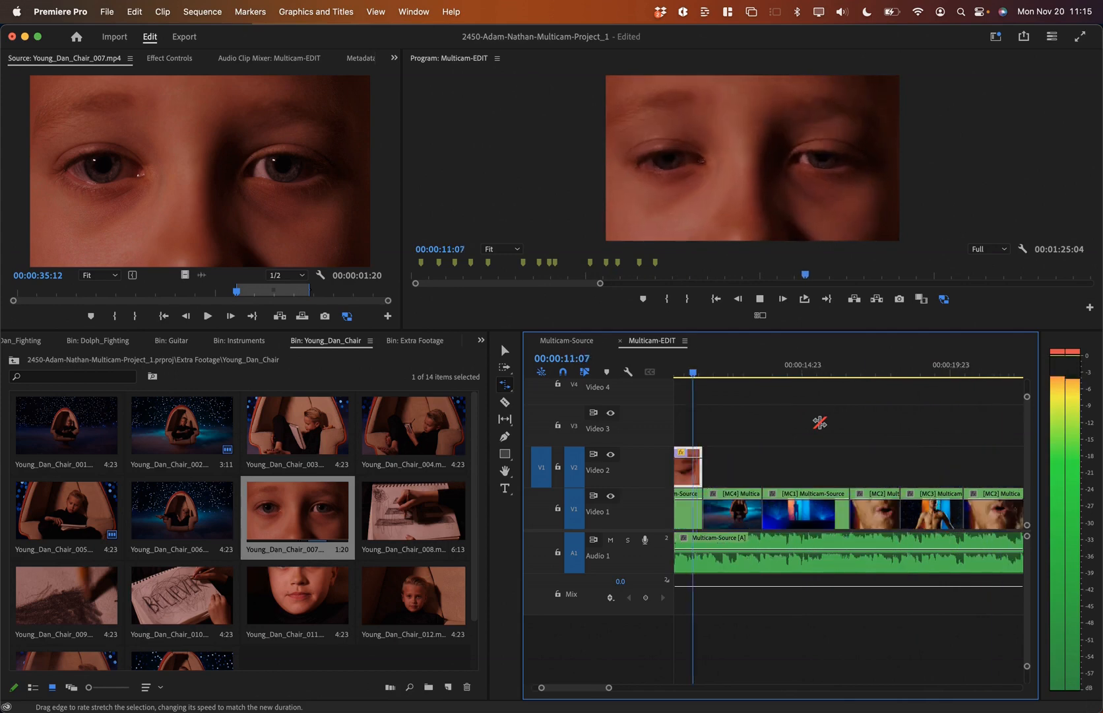
key(space)
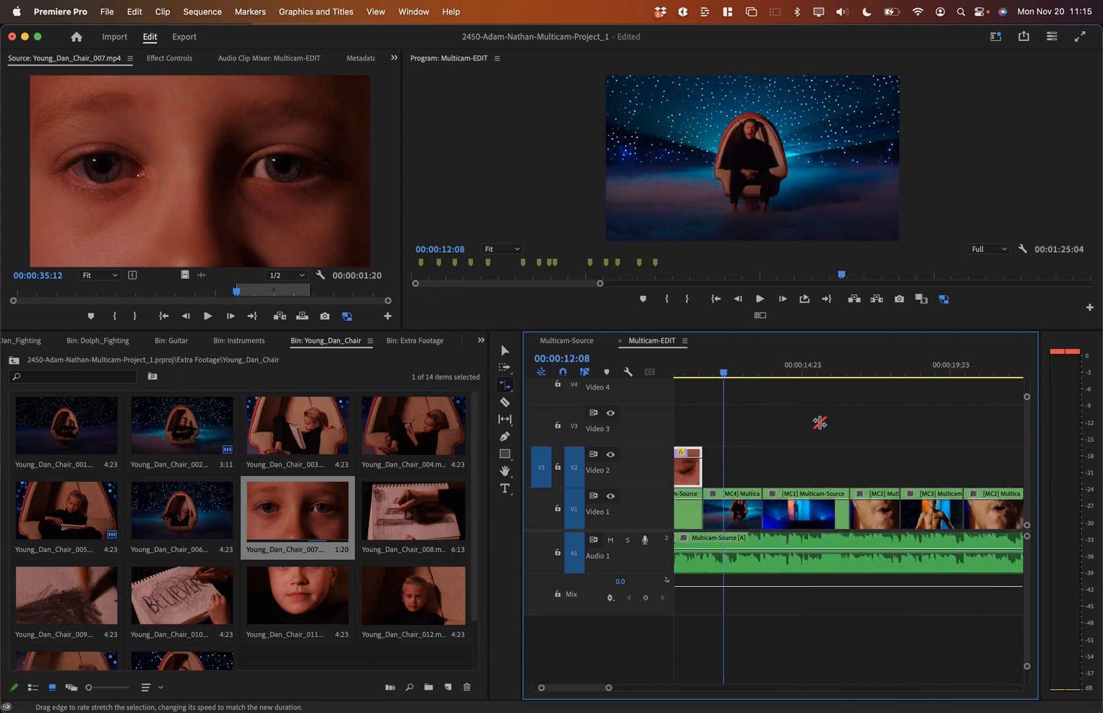
key(super+s)
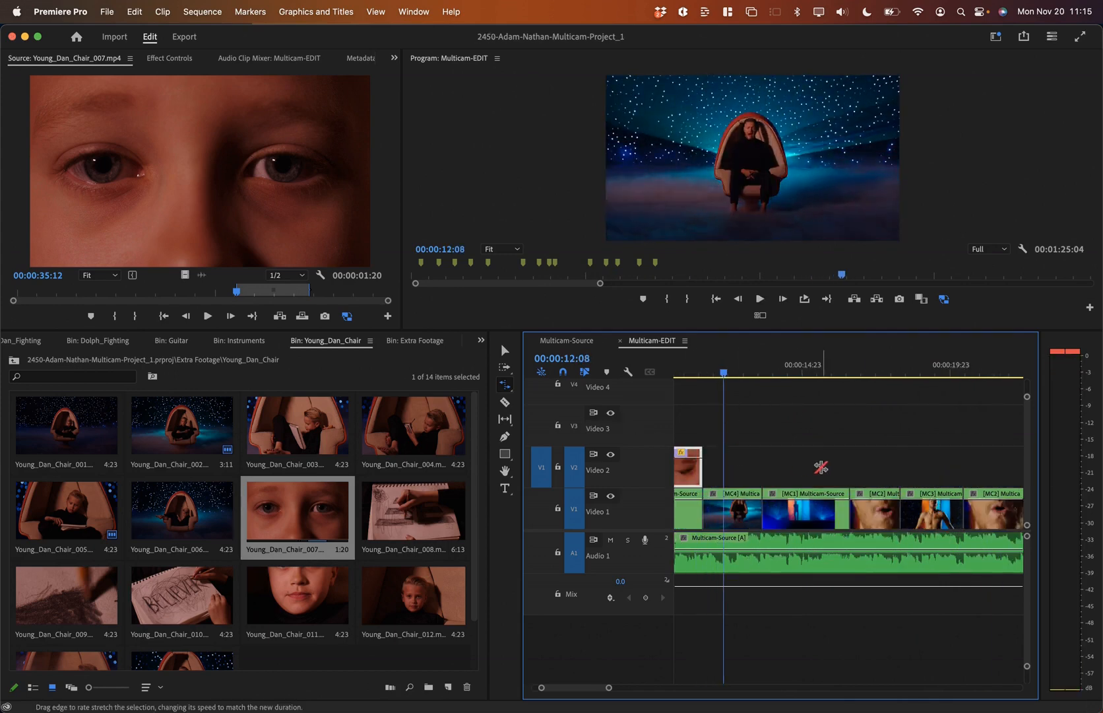
key(backslash)
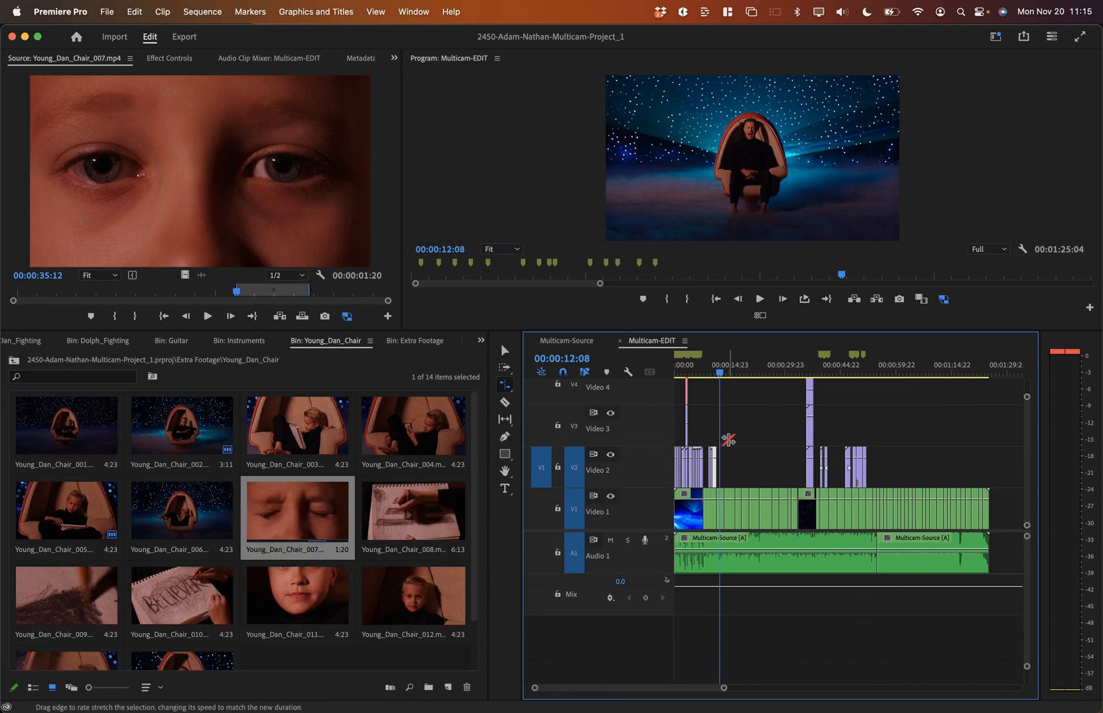
click(287, 510)
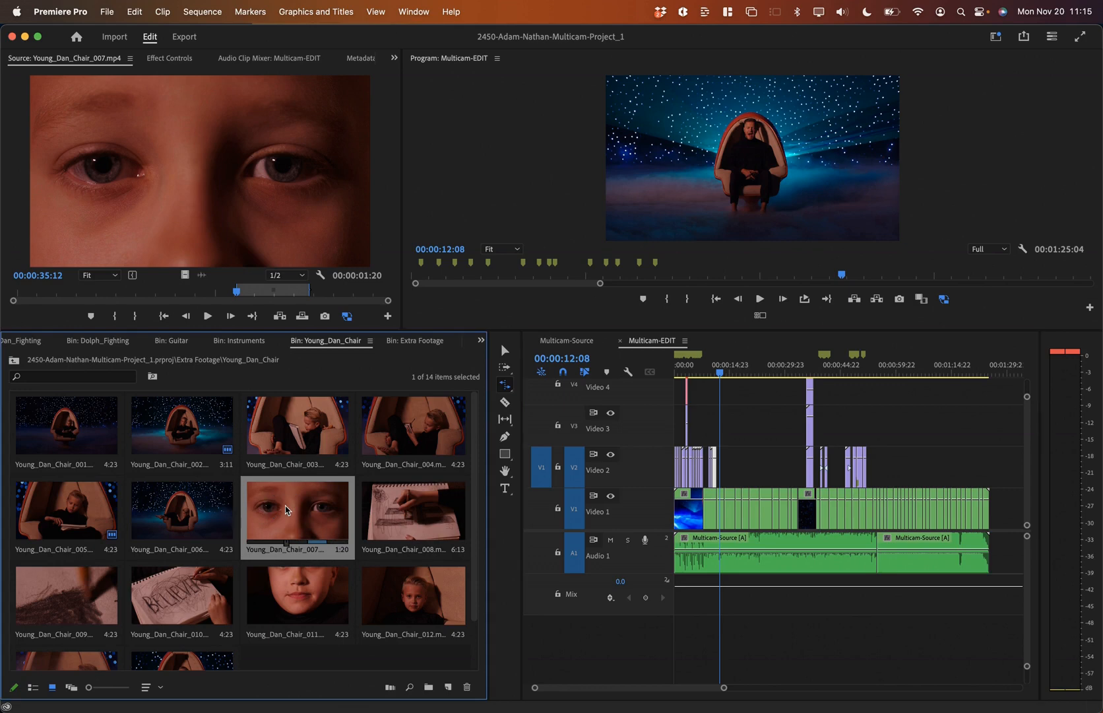
right_click(286, 510)
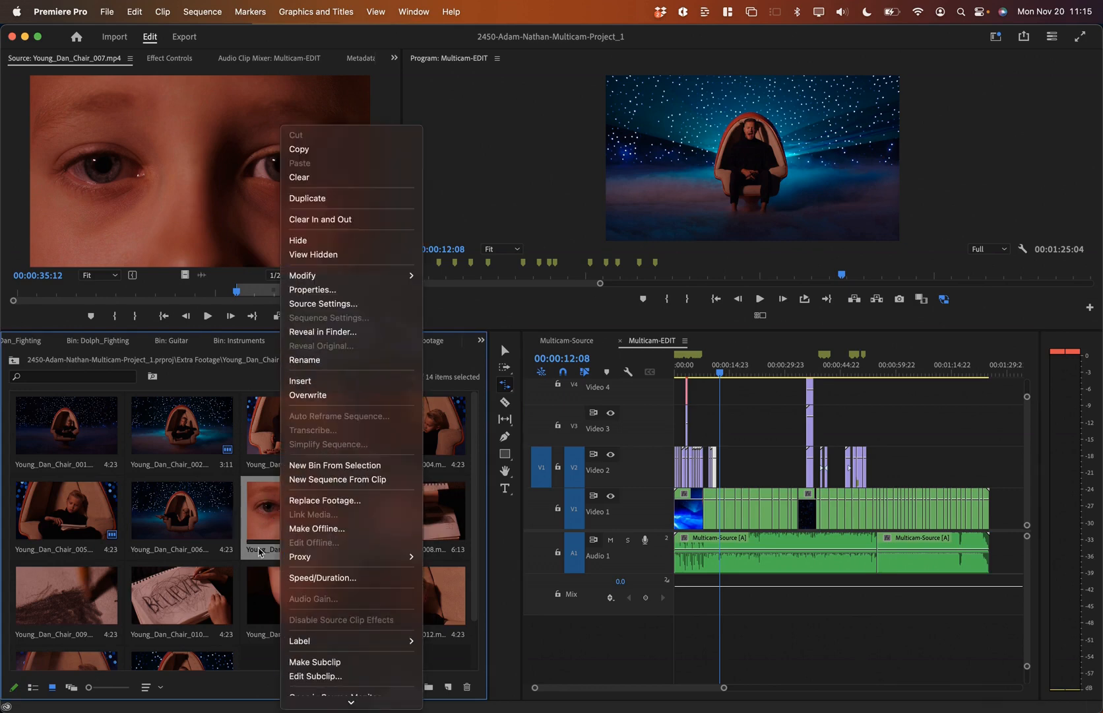
scroll(316, 627, down, 3)
right_click(271, 516)
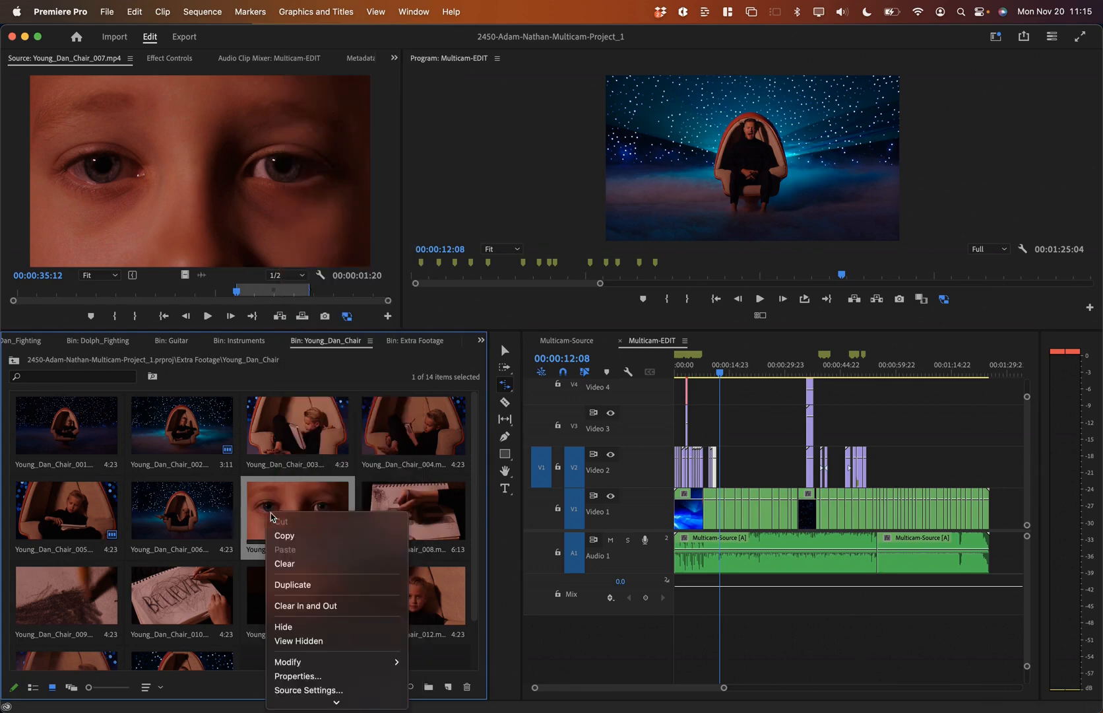
scroll(271, 517, down, 5)
click(343, 506)
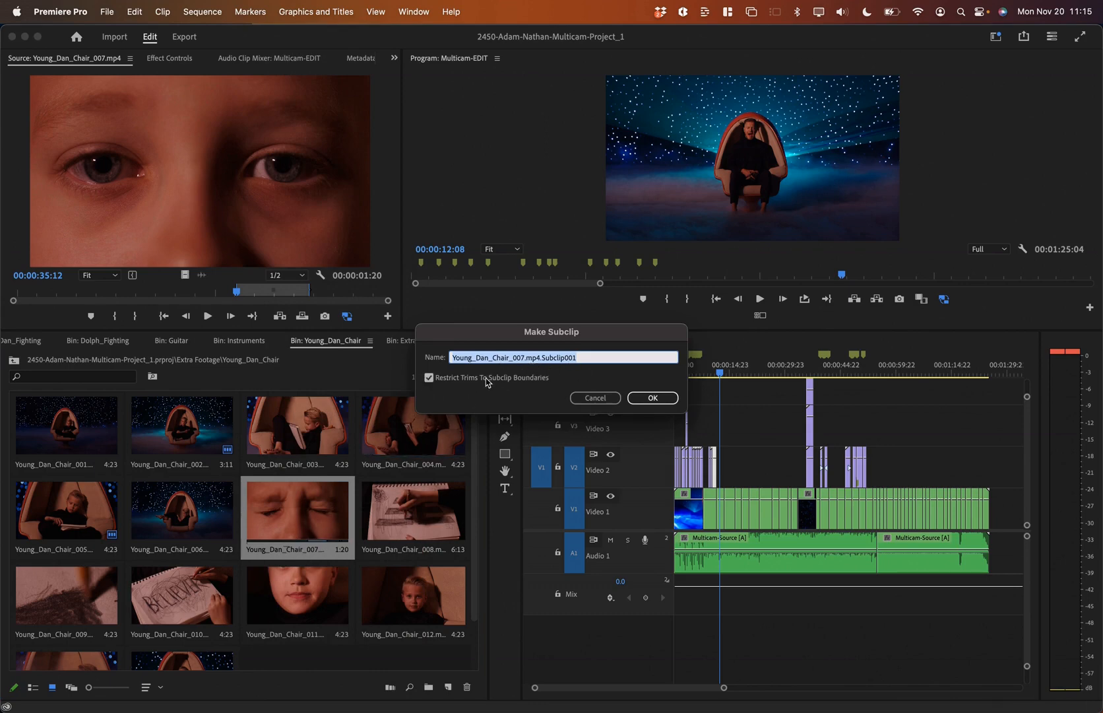
click(596, 398)
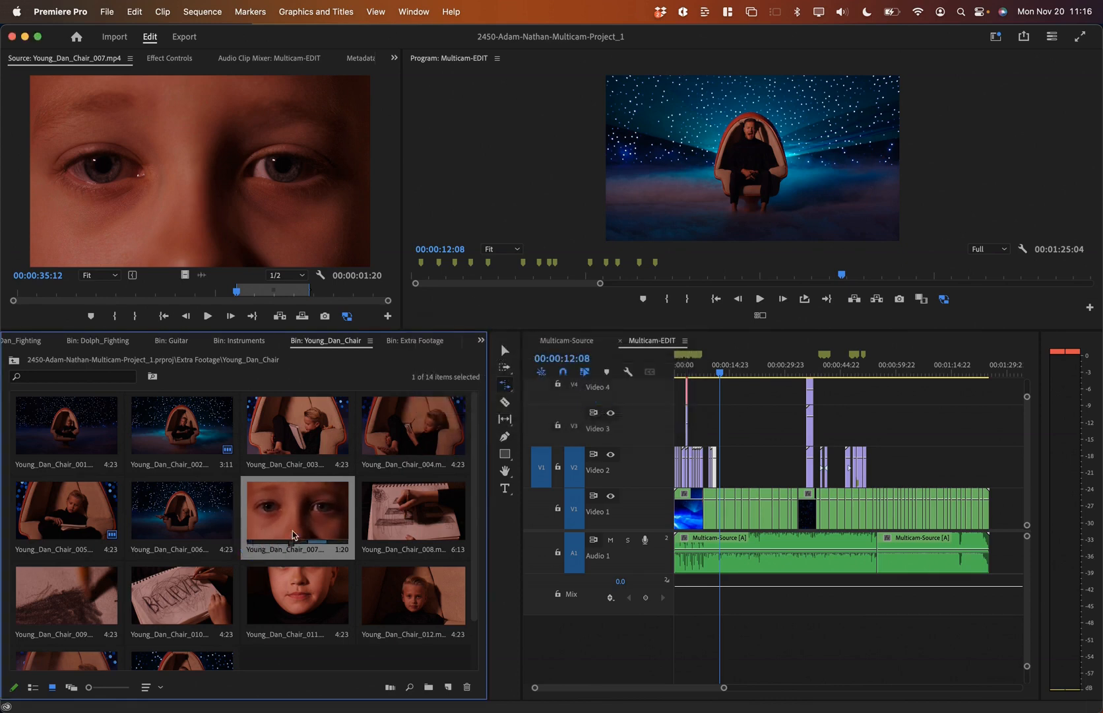
Step: Mark a 2:05 in/out range on Young_Dan_Chair_007 and overwrite it onto Video 2
double_click(261, 518)
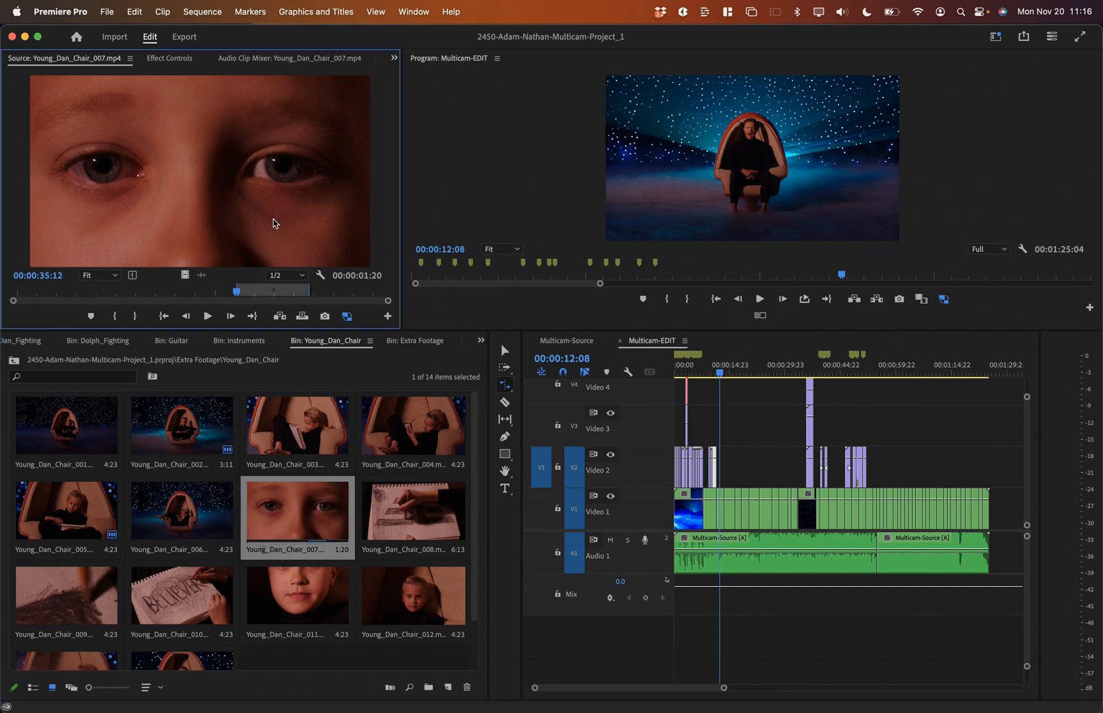
click(737, 367)
key(=)
key(=)
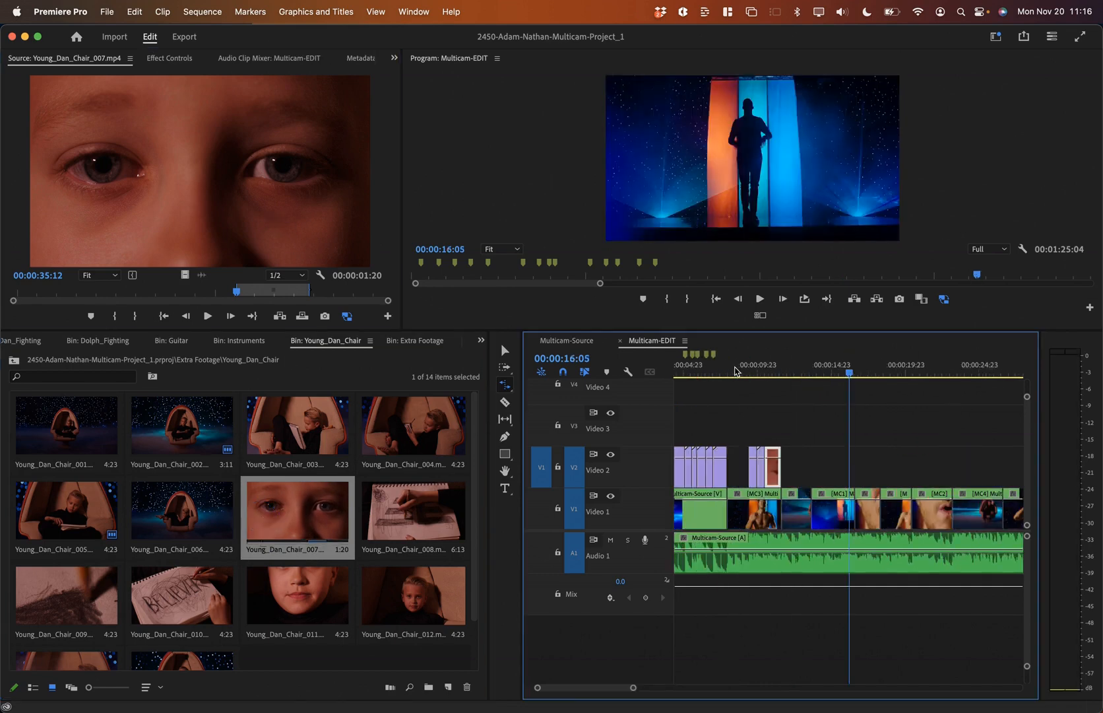
click(258, 544)
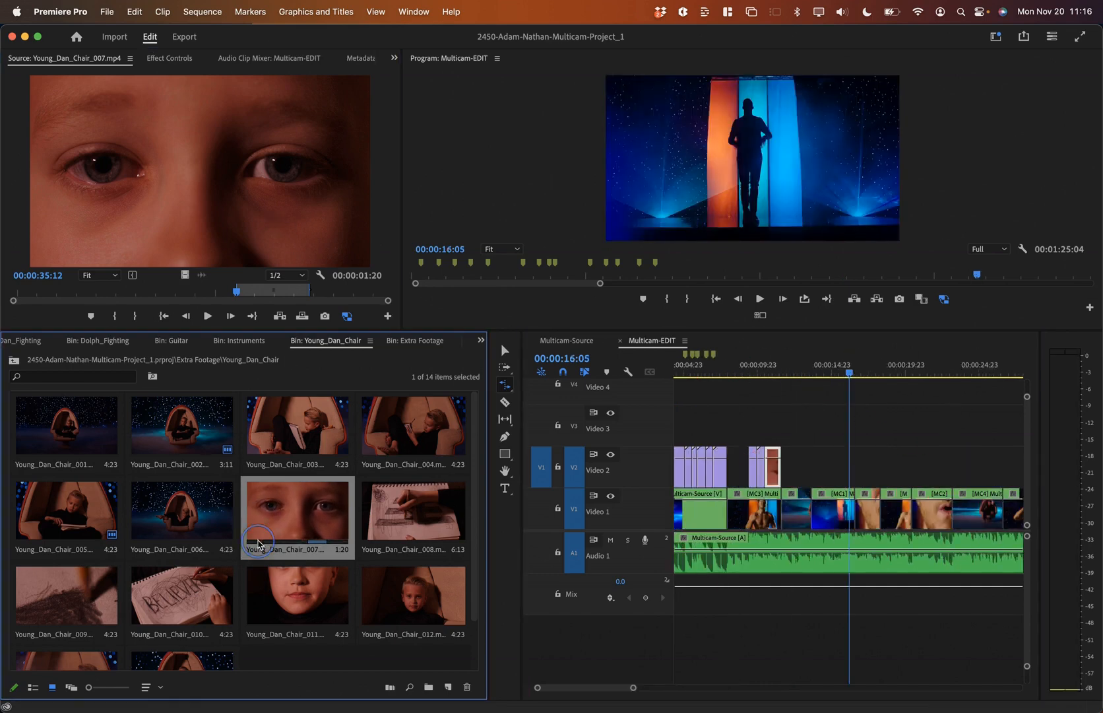
key(i)
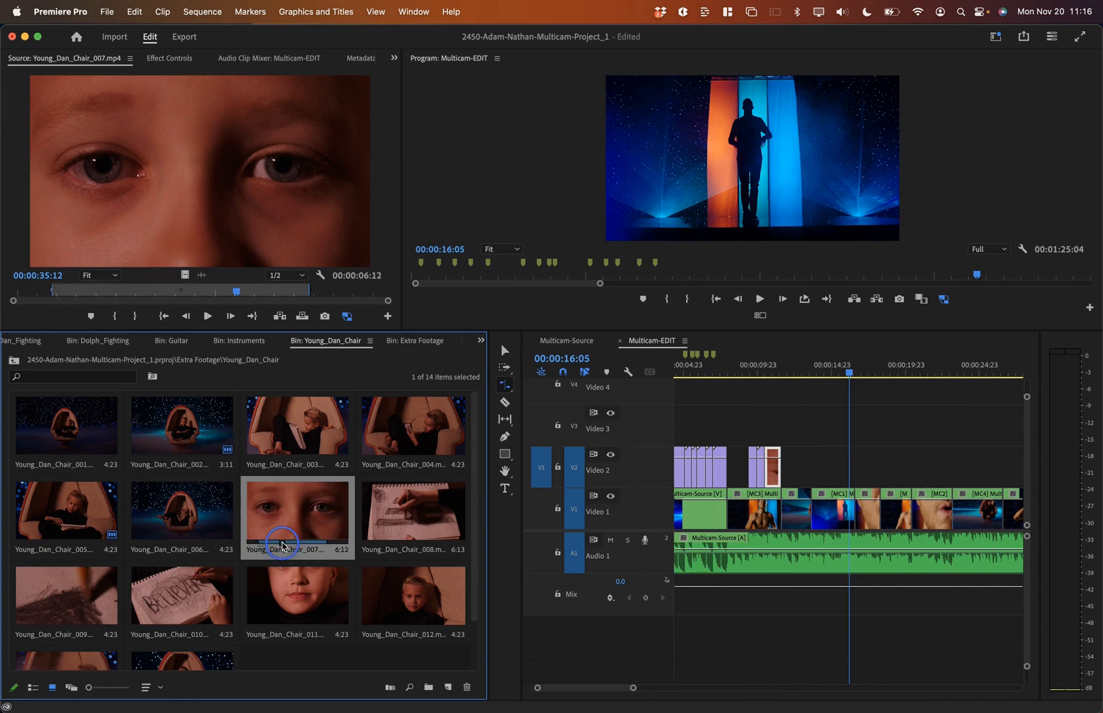
key(o)
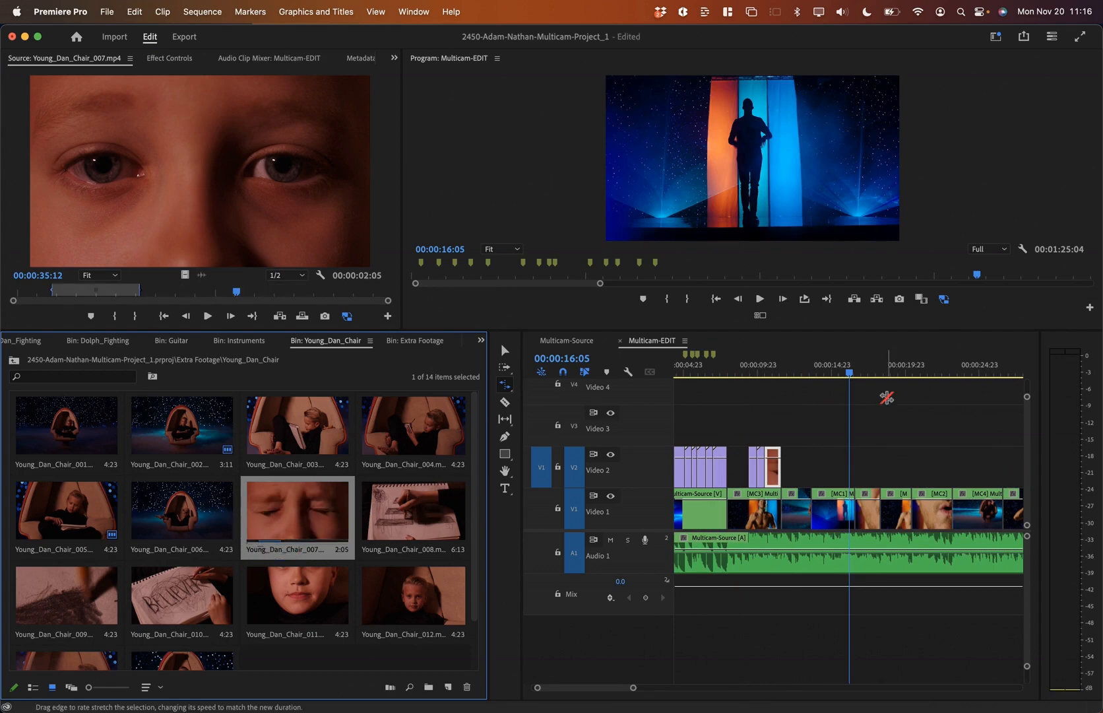
key(period)
Step: Preview the newly placed 007 clip, then delete it from Video 2
mouse_move(859, 373)
mouse_down()
mouse_move(885, 374)
mouse_move(867, 376)
mouse_up()
drag(769, 373, 775, 374)
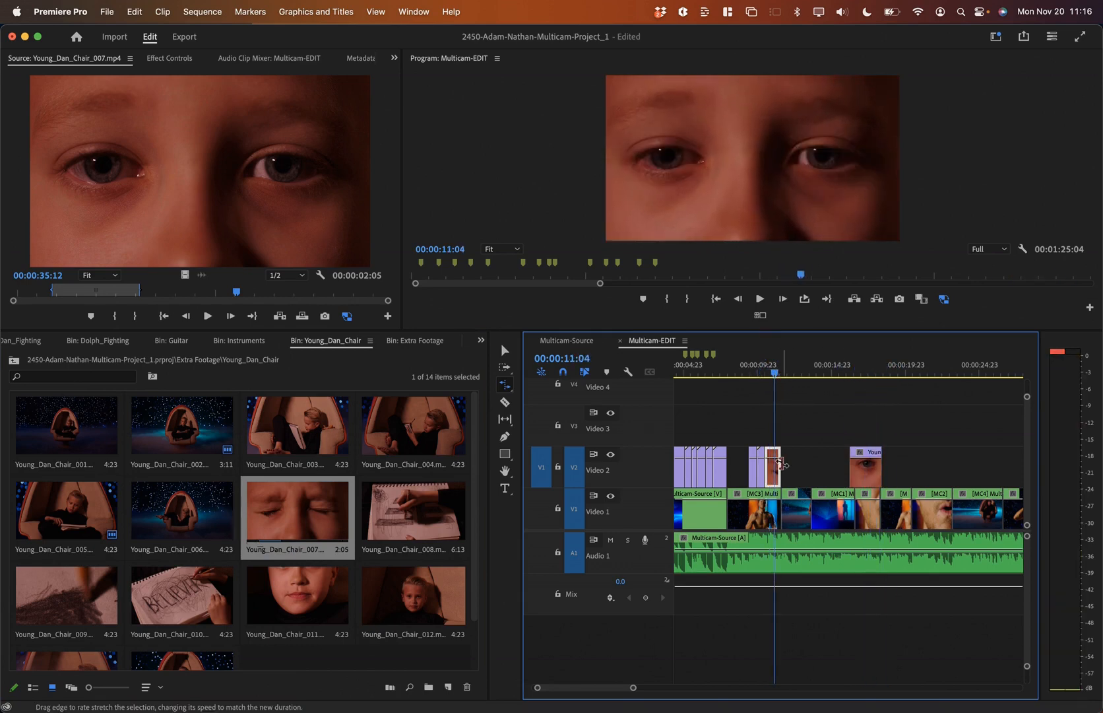
key(v)
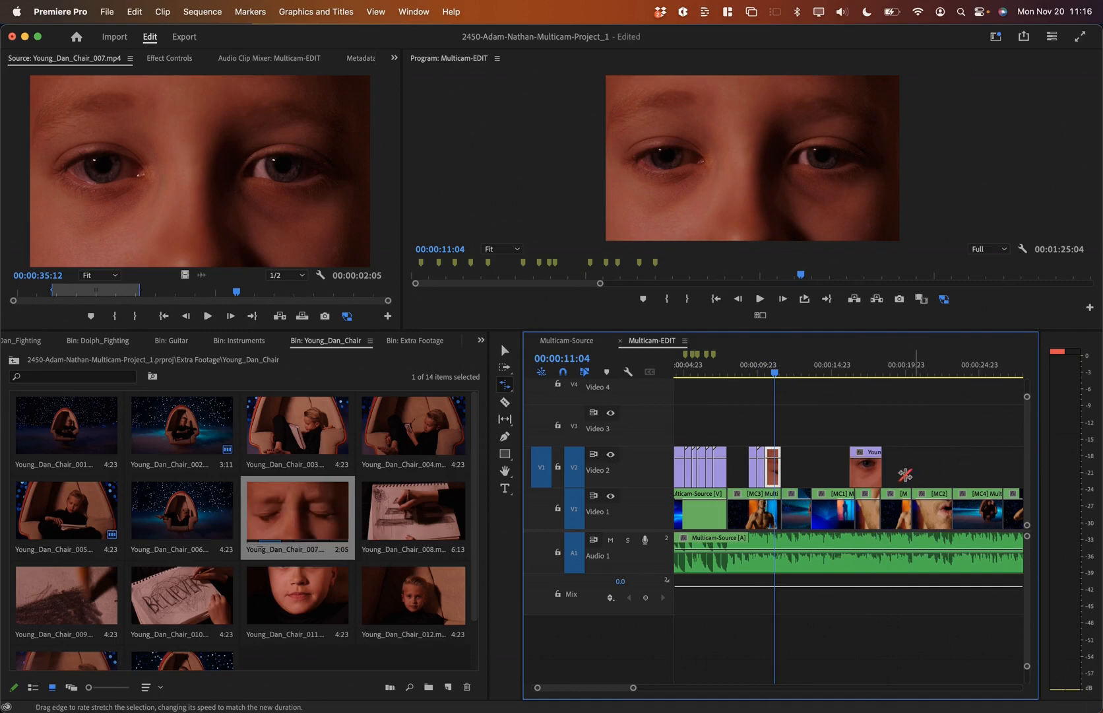
click(870, 470)
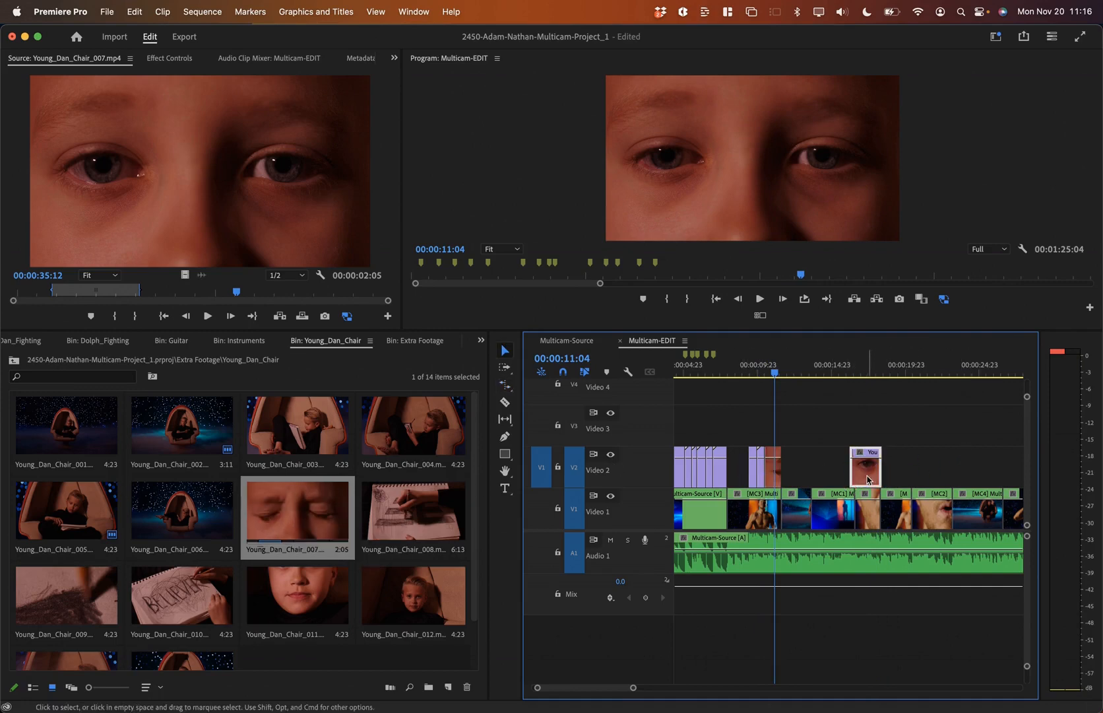
key(Delete)
click(260, 508)
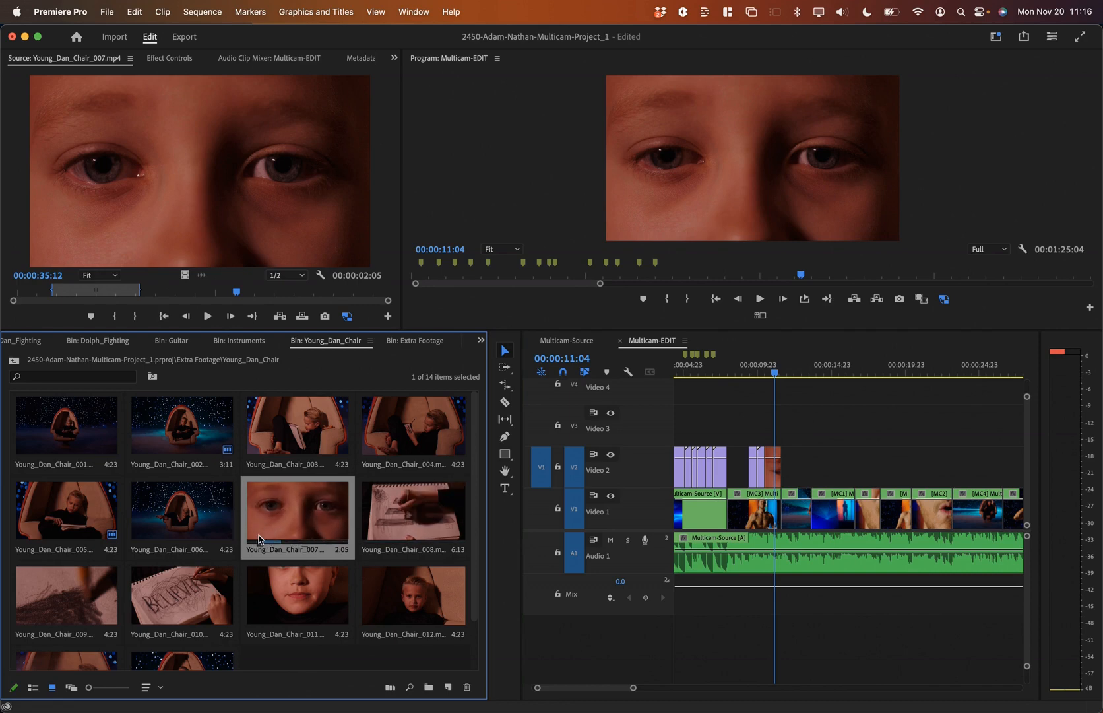
Step: Make the 2:05 subclip Young_Dan_Chair_007.mp4.Subclip001 from the 007 clip
right_click(282, 510)
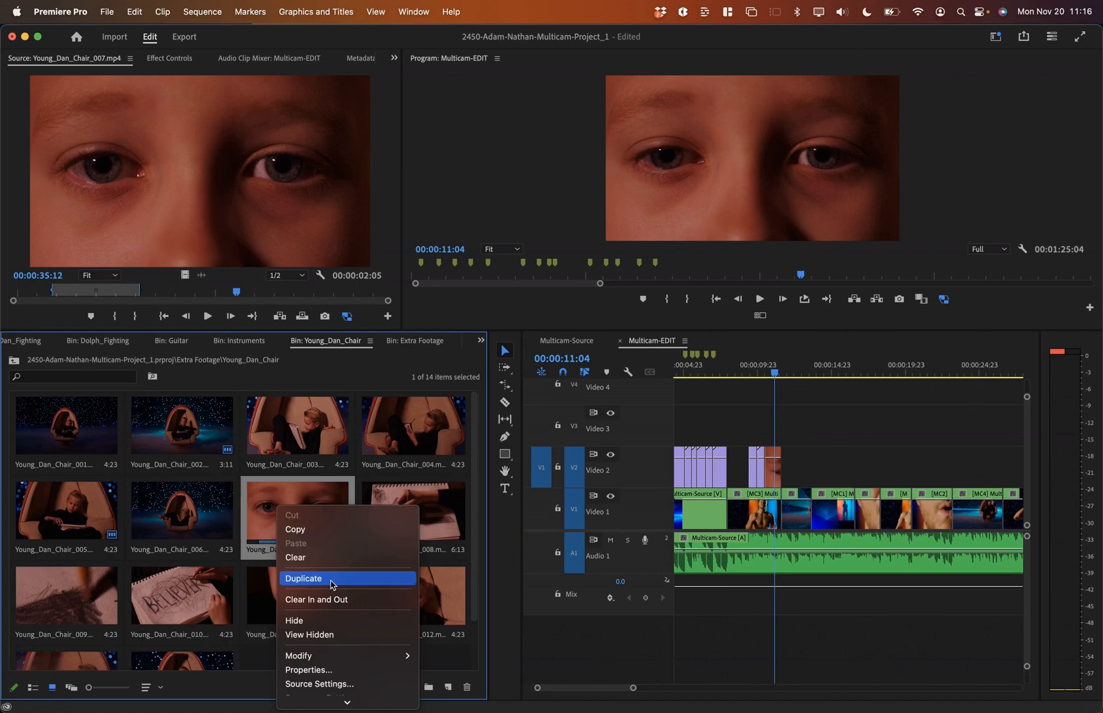
click(348, 499)
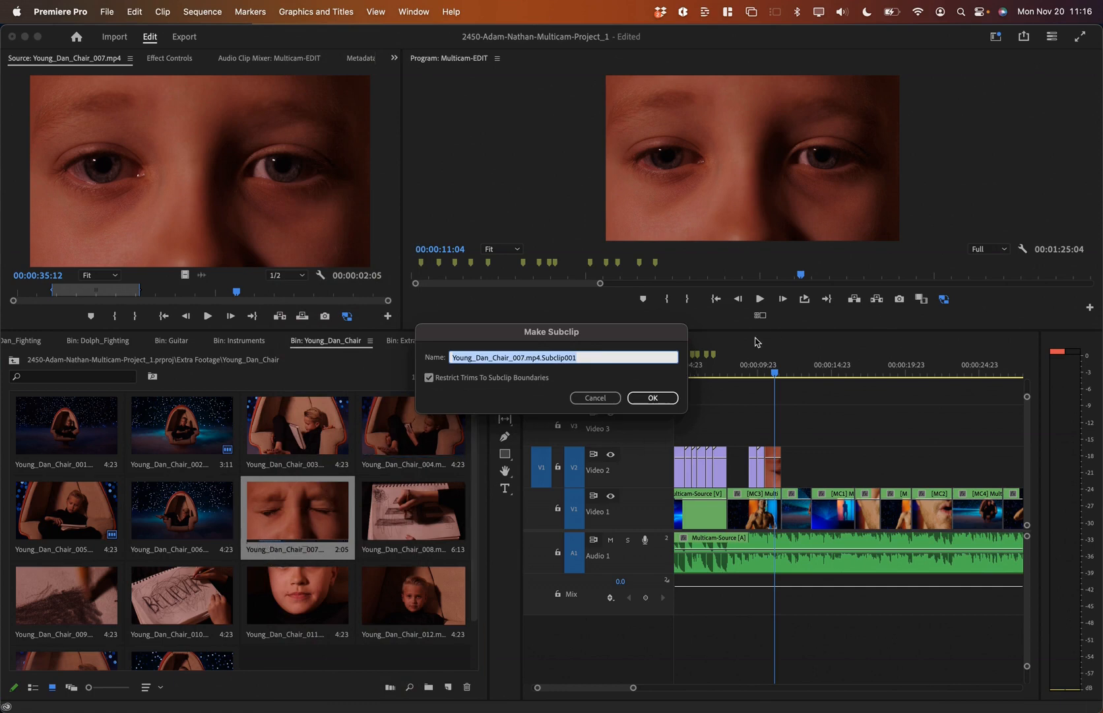
click(653, 397)
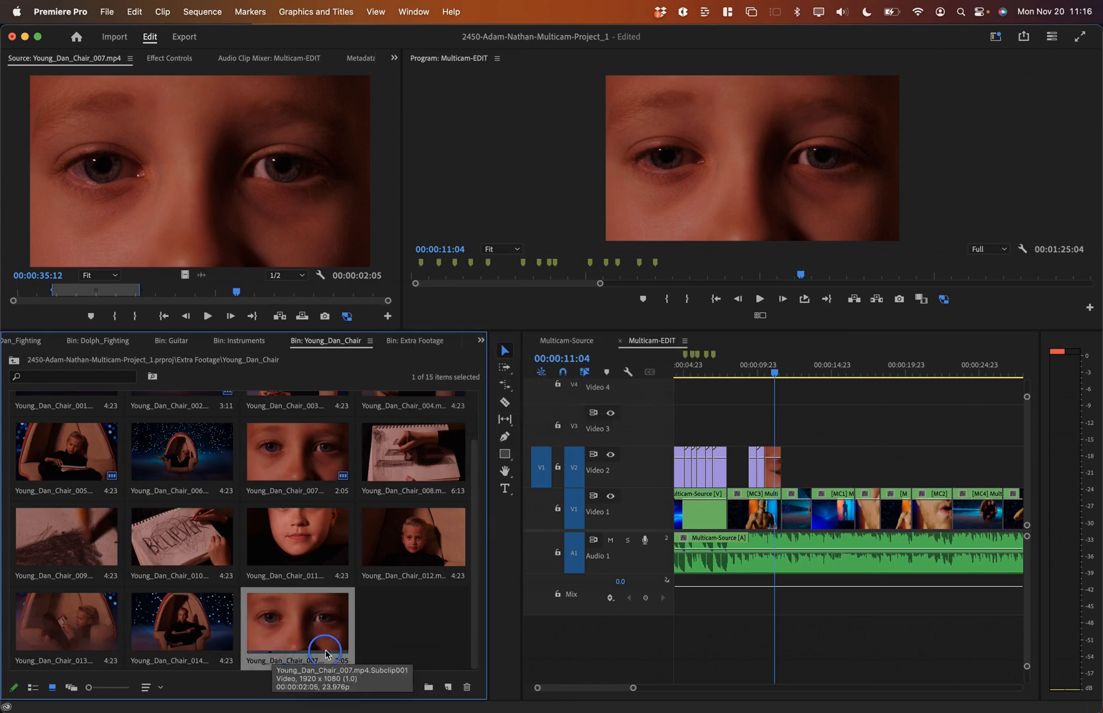
Step: Play the sequence from 00:00:09:22 to check it, then save the project
key(space)
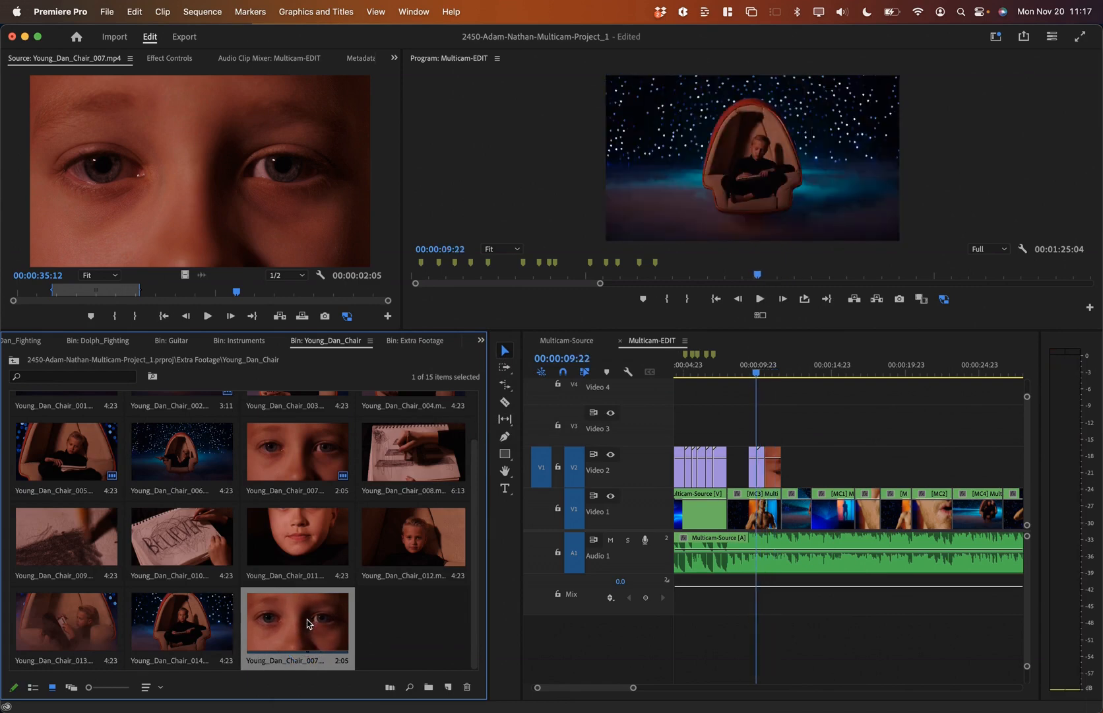
key(space)
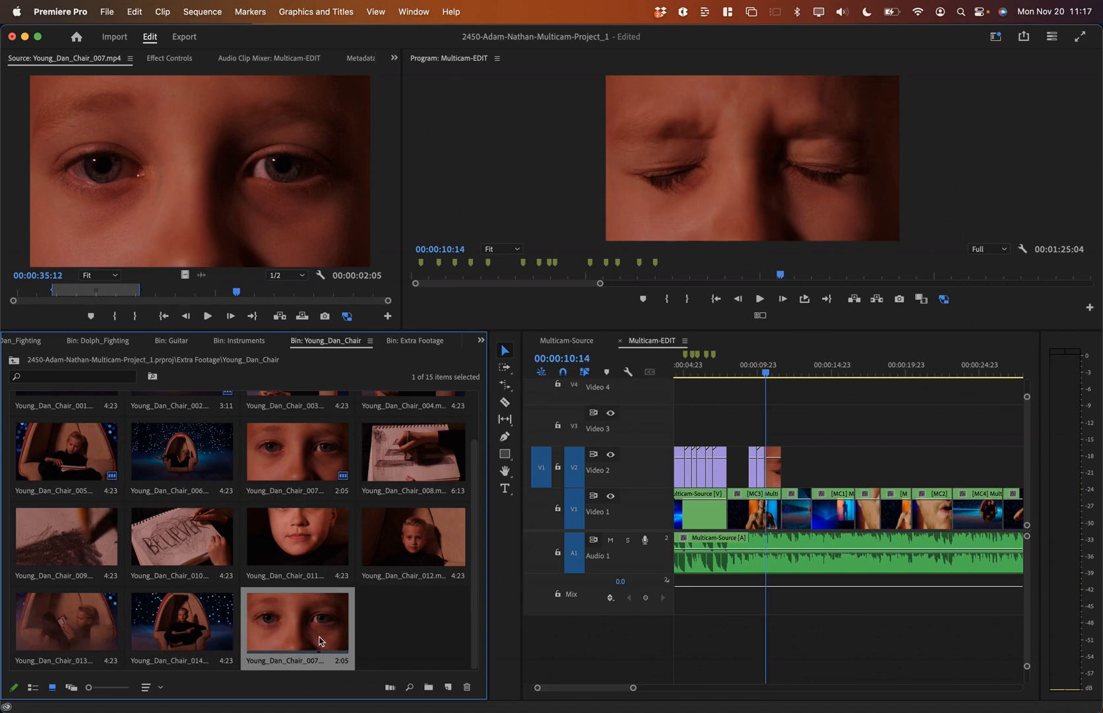
click(795, 368)
key(minus)
key(minus)
key(minus)
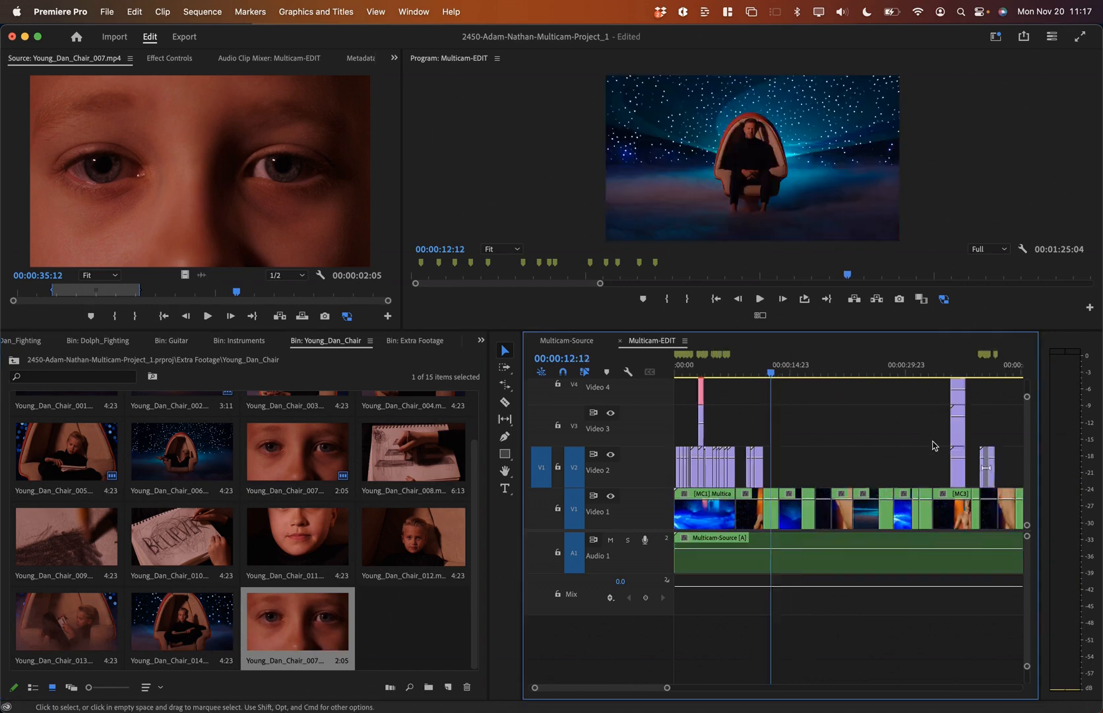
key(super+s)
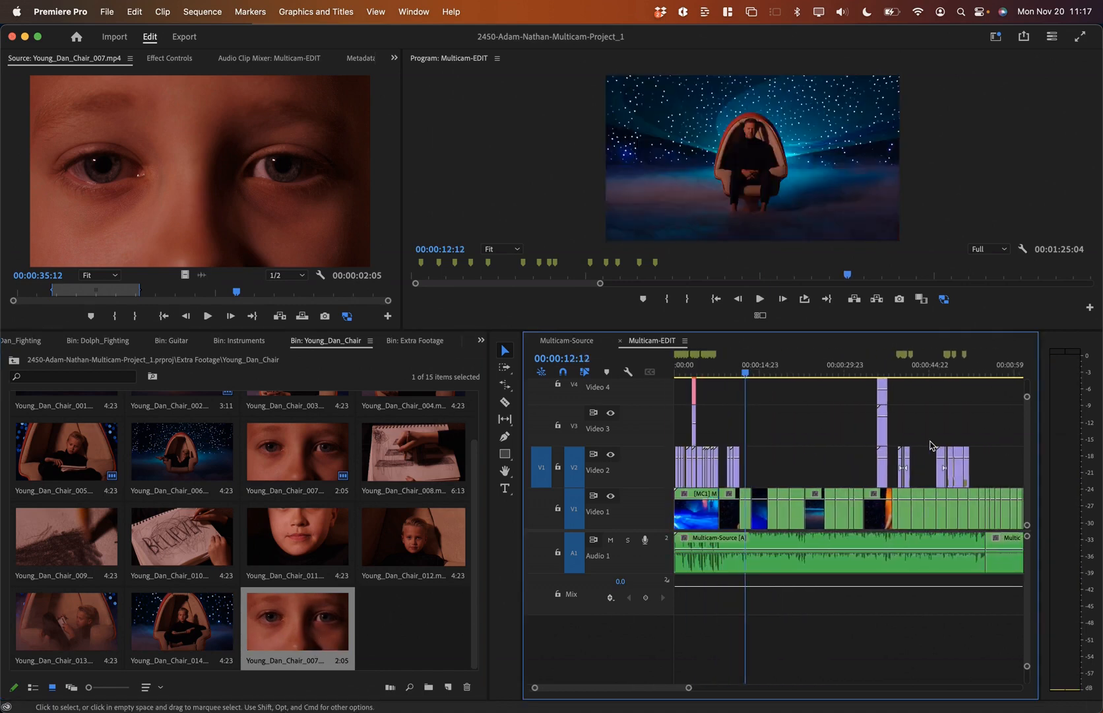
key(super+Tab)
key(super+Tab)
key(super+Tab)
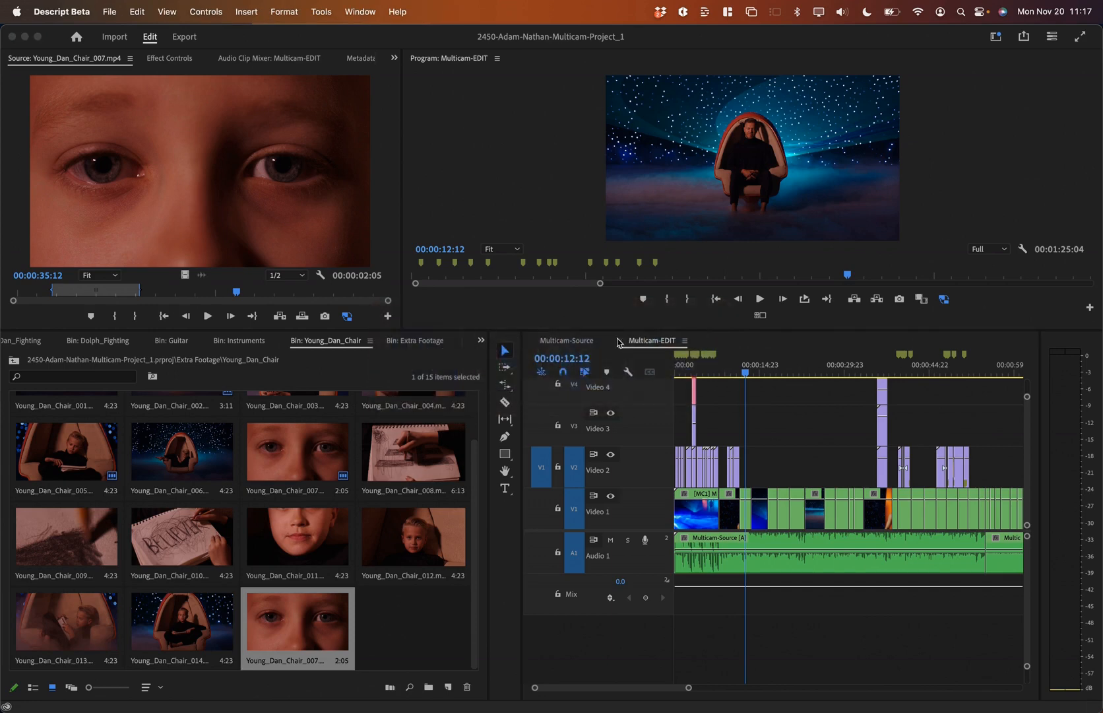
Step: Find the 2.35:1 overlay instruction in cell A44 of the checklist spreadsheet
click(1087, 360)
key(super+Tab)
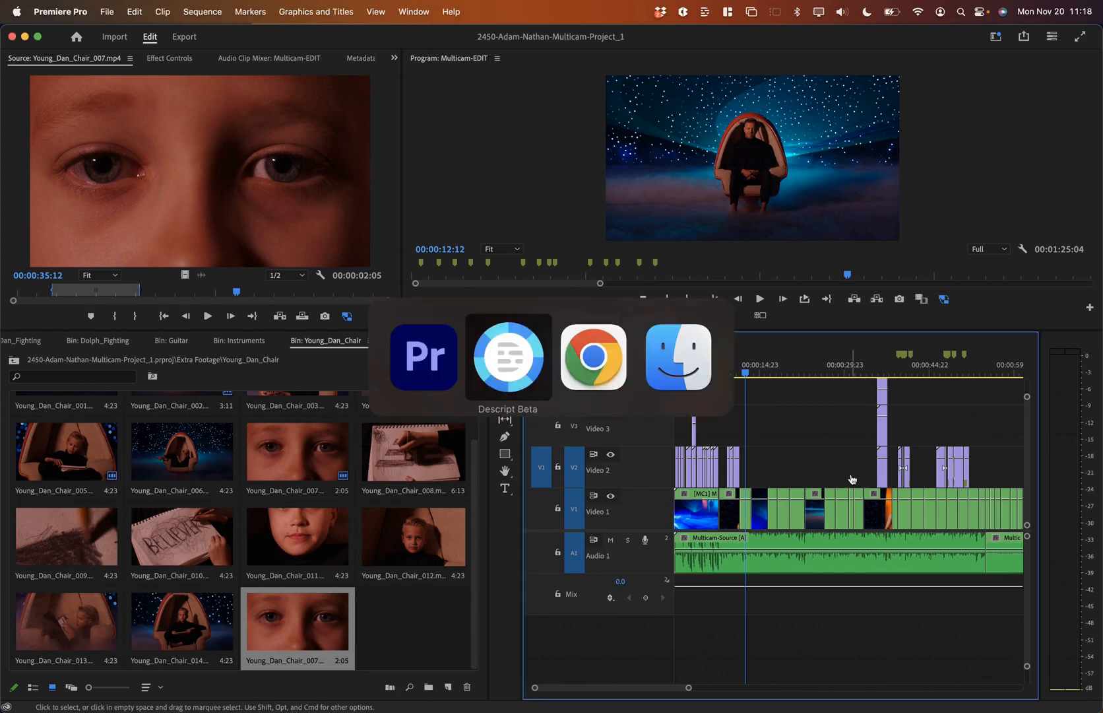
click(328, 457)
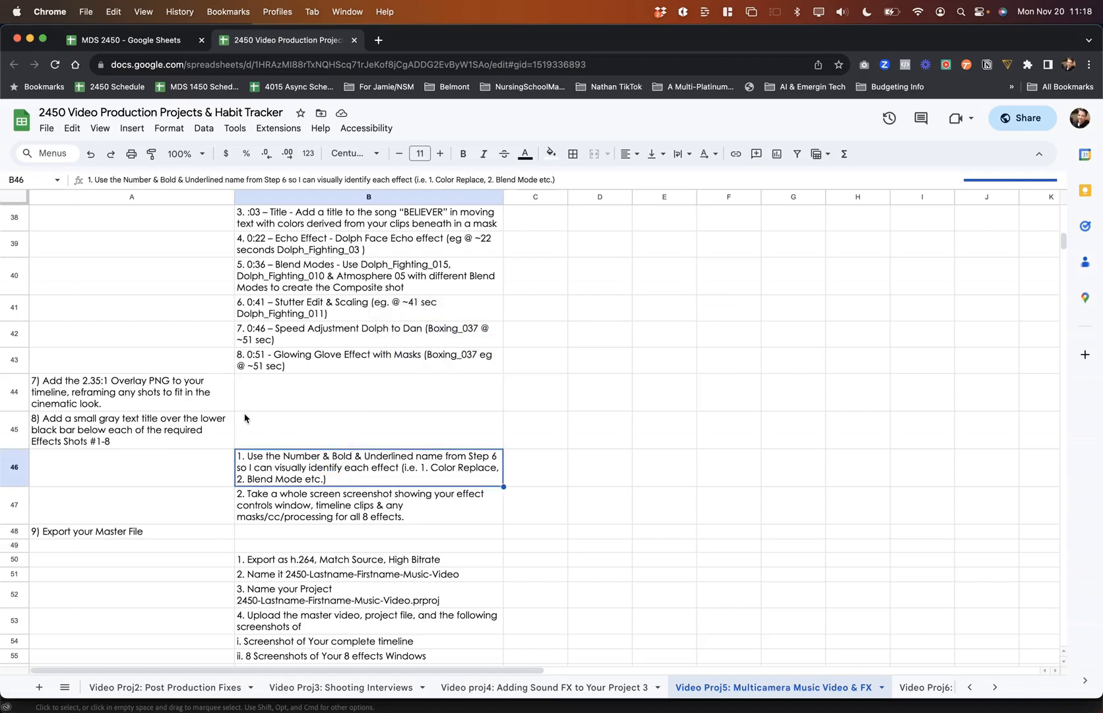
click(99, 395)
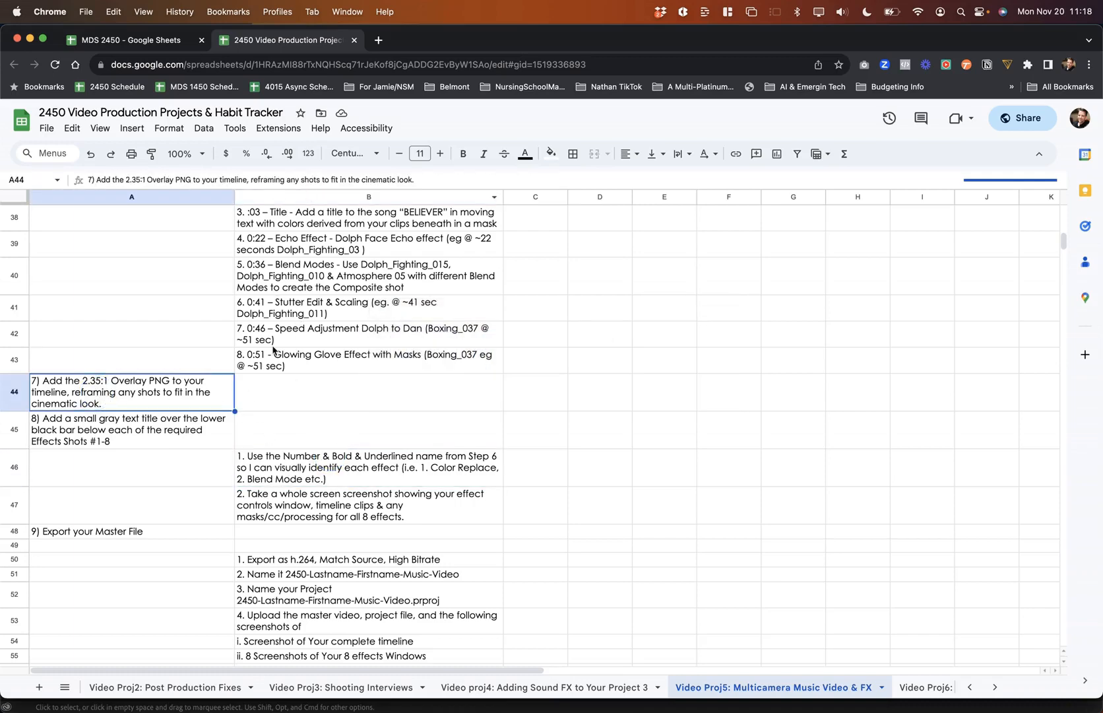
scroll(274, 350, up, 5)
scroll(276, 421, down, 5)
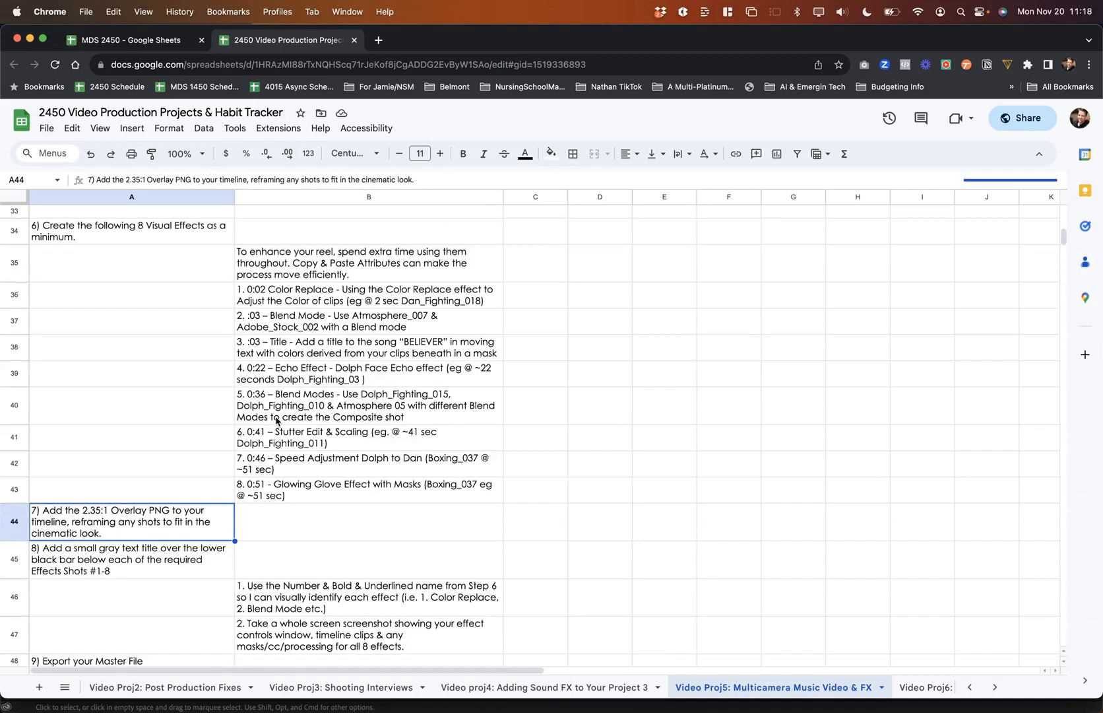
key(super+Tab)
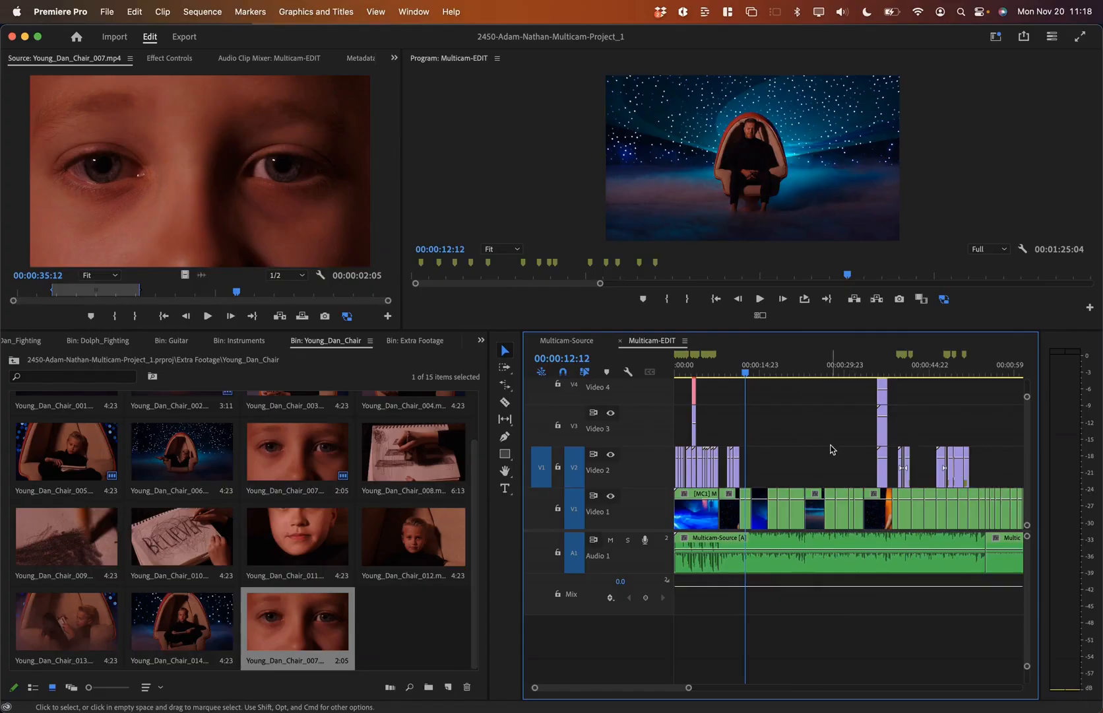
Step: Reread the full text of checklist step 7, then return to Premiere Pro
scroll(832, 449, down, 2)
scroll(832, 450, right, 3)
scroll(832, 449, left, 3)
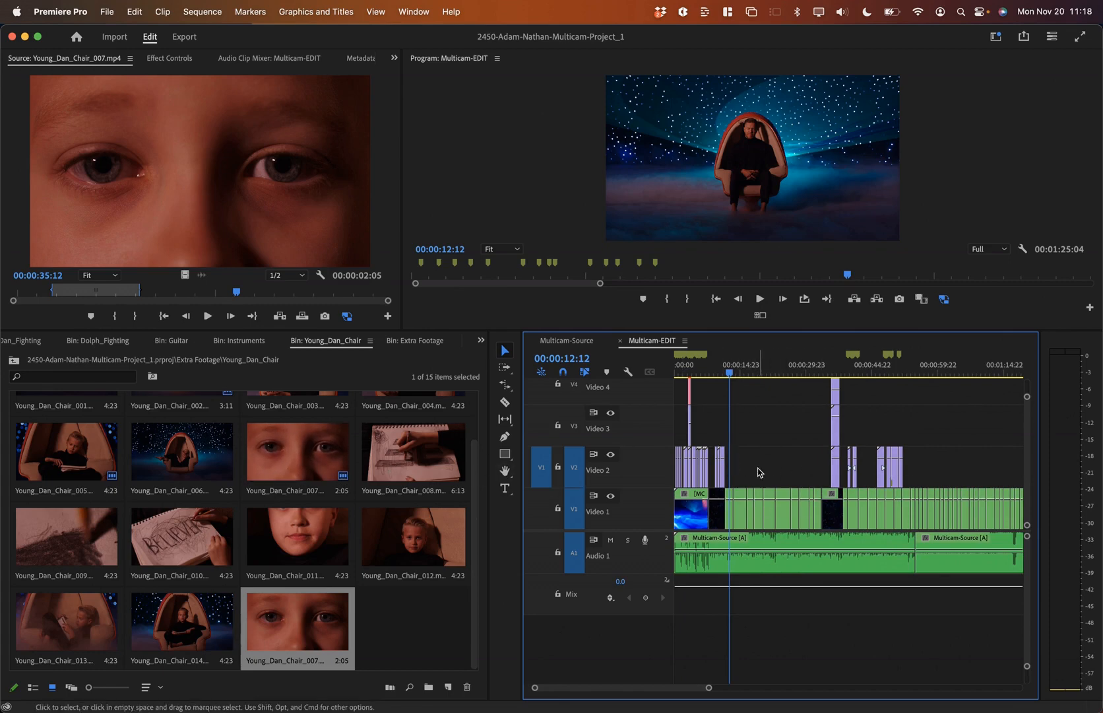
key(super+Tab)
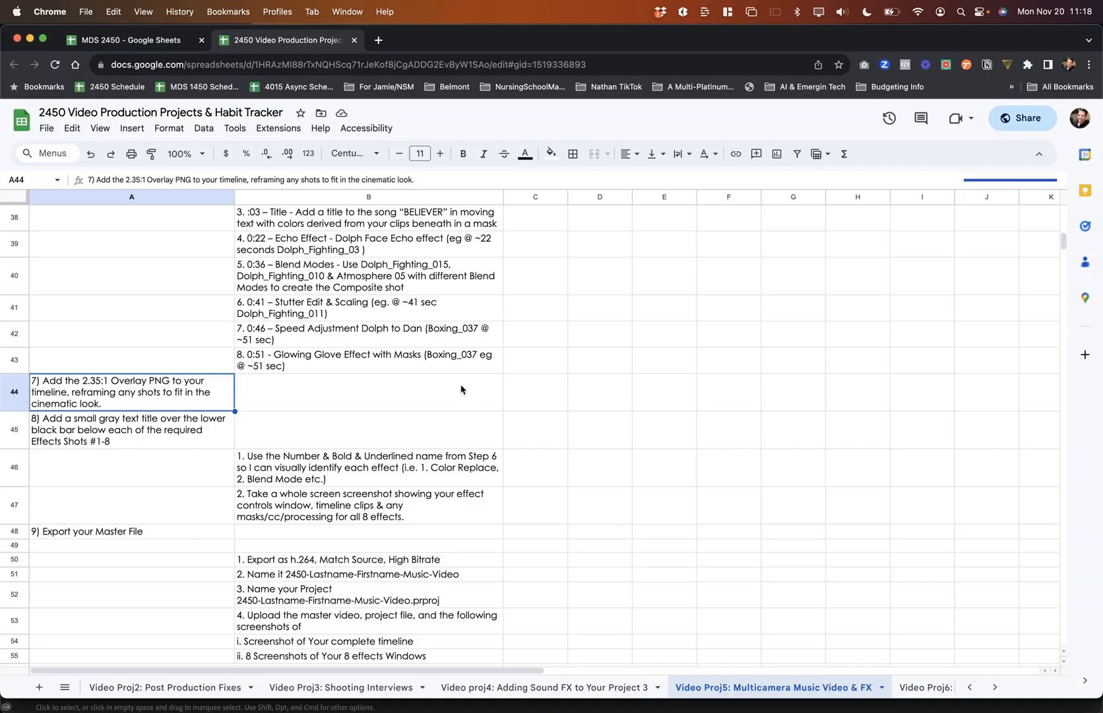
click(341, 388)
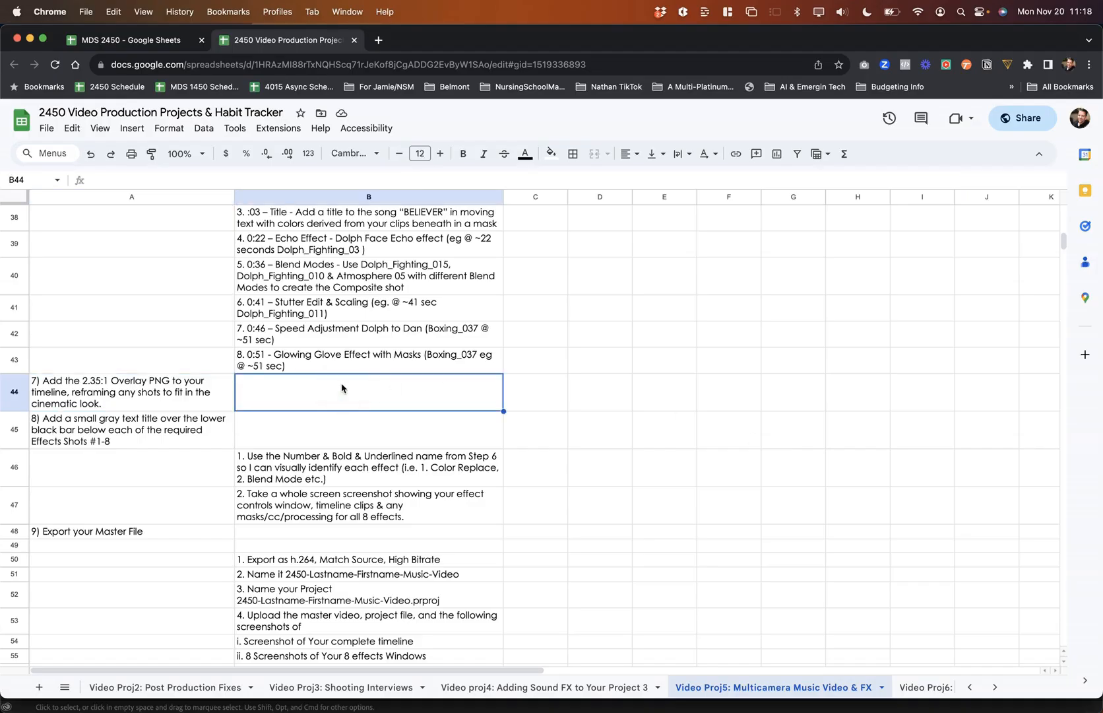
click(170, 398)
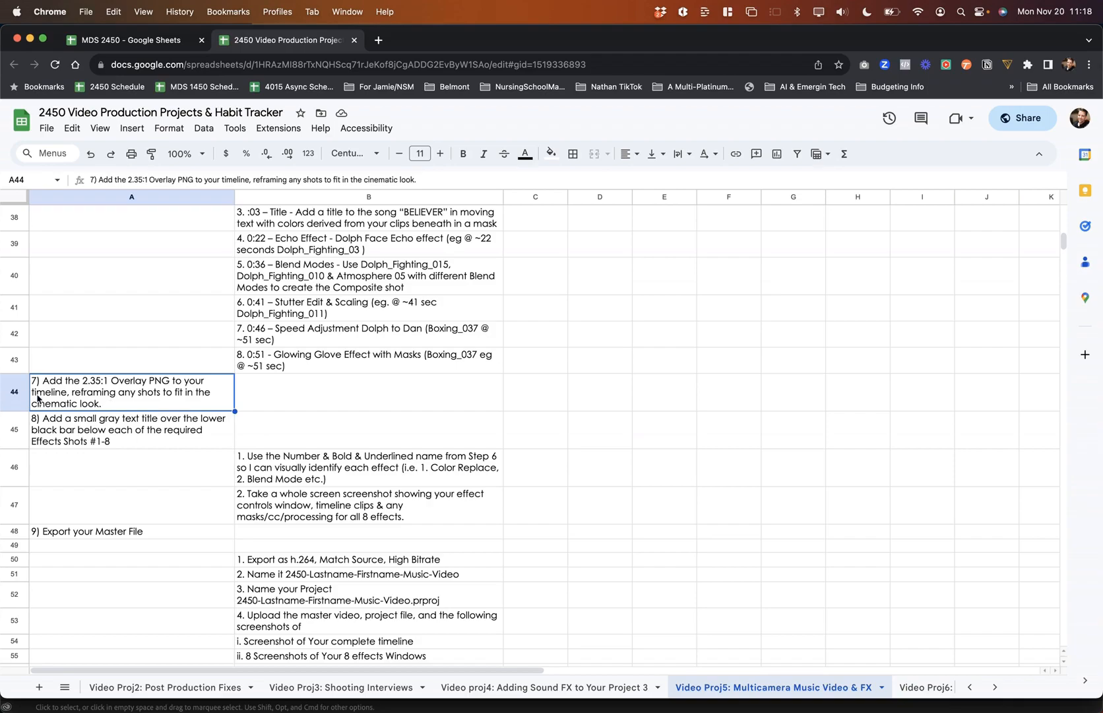
key(super+Tab)
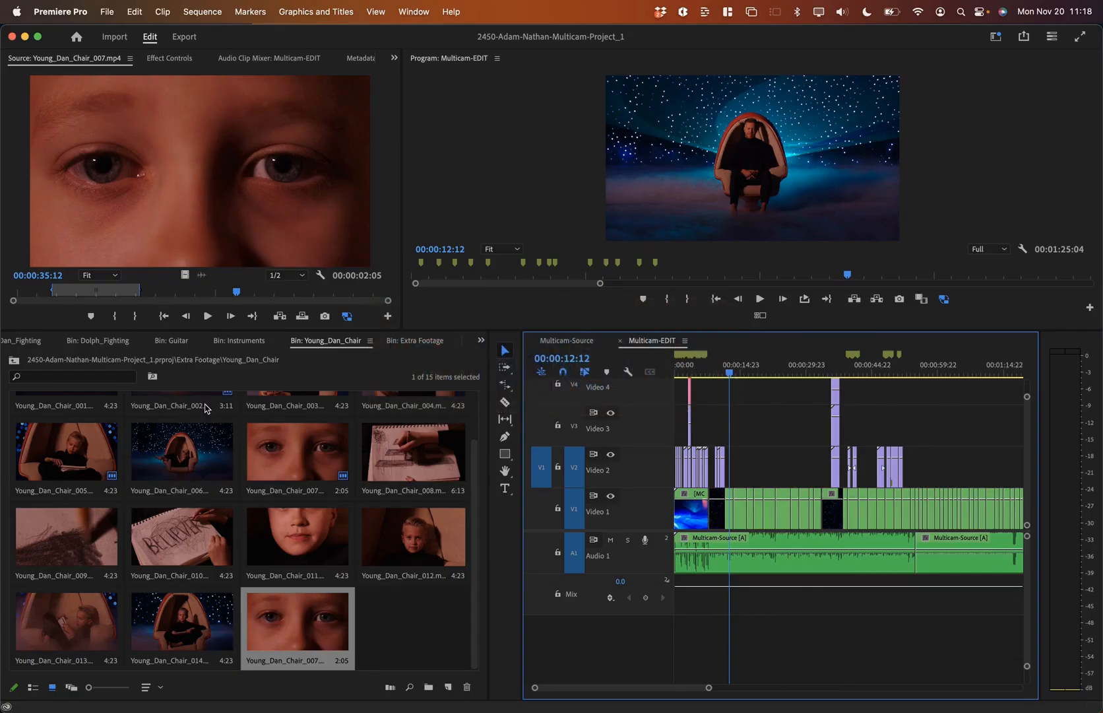
Step: Locate 2.35 to 1 Black Bars.png at the top level of the Project panel and preview it
click(14, 360)
click(14, 360)
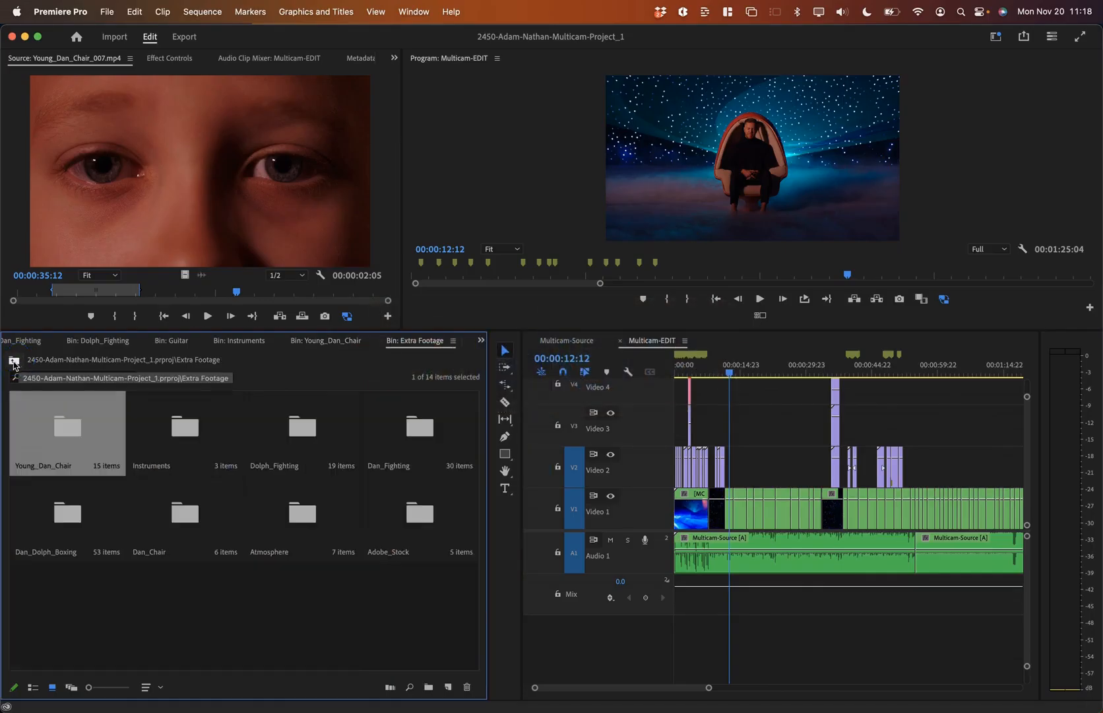
click(33, 457)
click(58, 506)
click(100, 474)
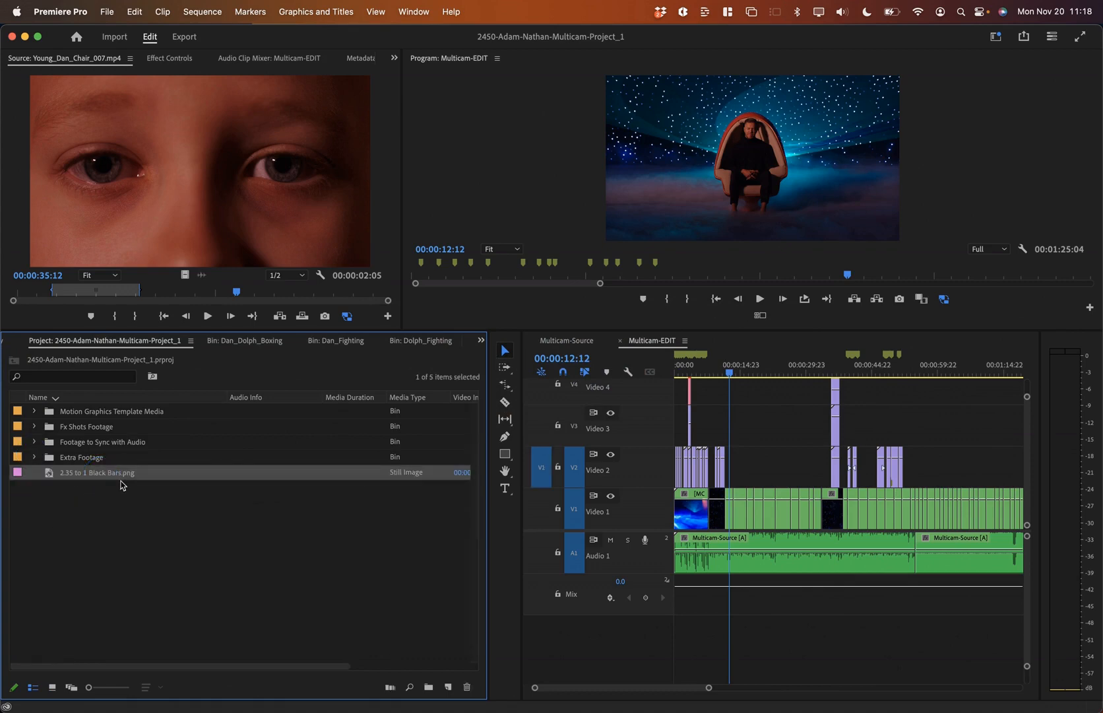
key(super+Tab)
key(super+Tab)
key(super+Tab)
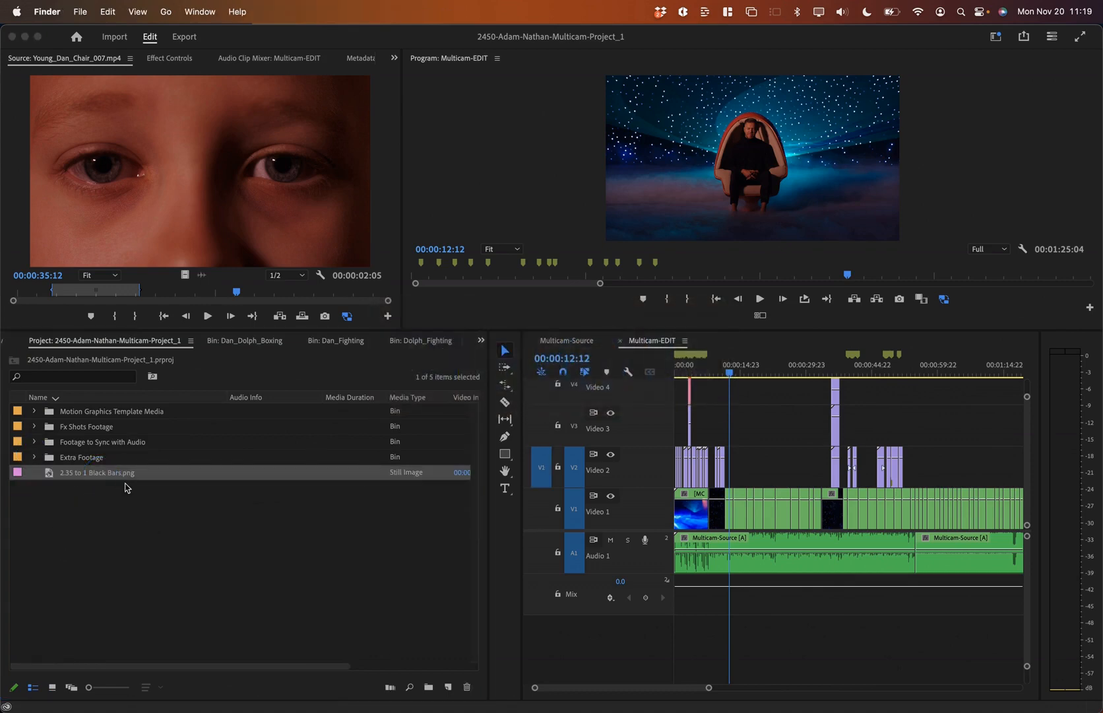
double_click(47, 476)
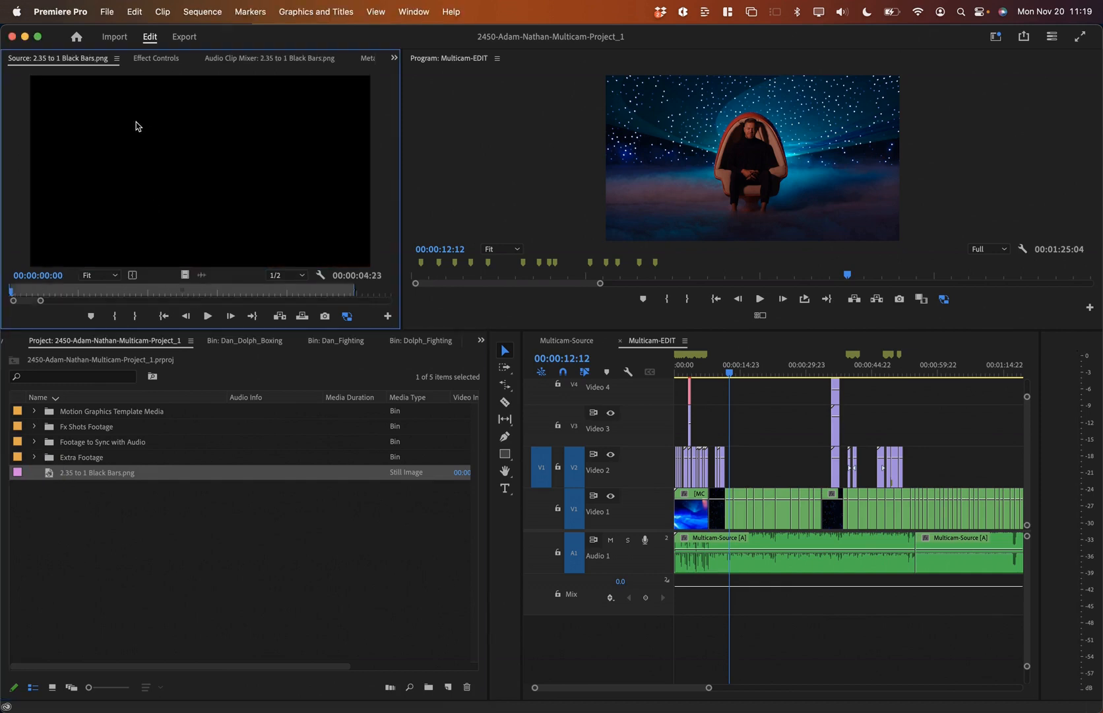
click(217, 120)
Step: Place the Black Bars image on Video 6 and extend it to the sequence end
click(770, 411)
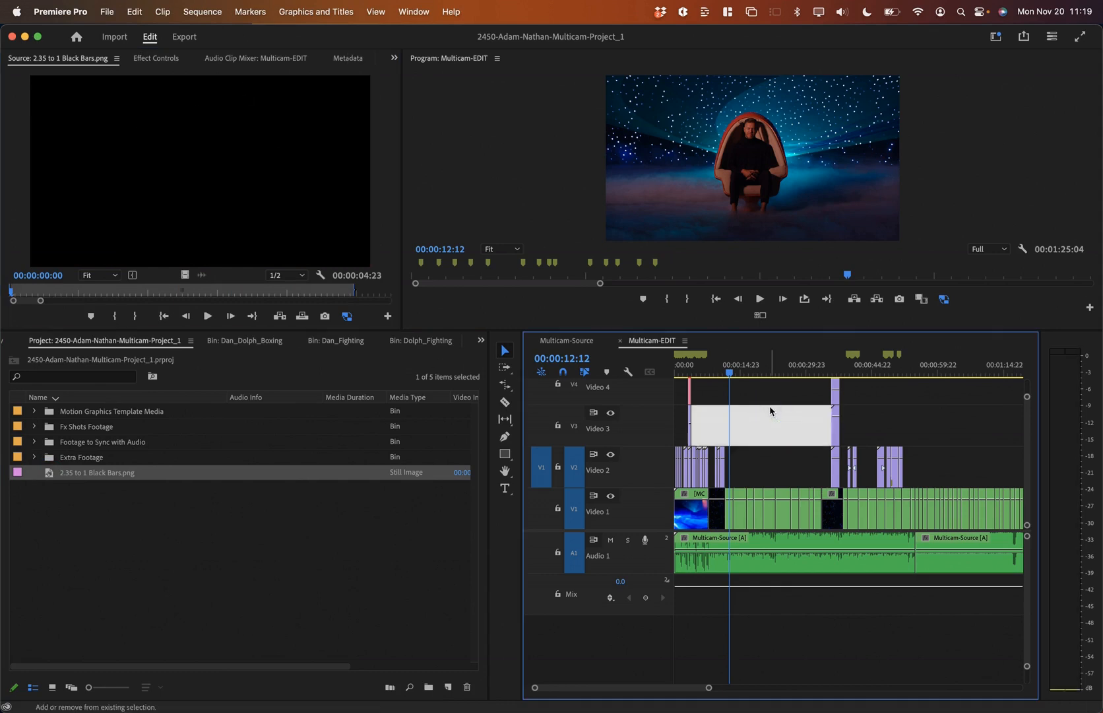
key(shift+minus)
click(753, 453)
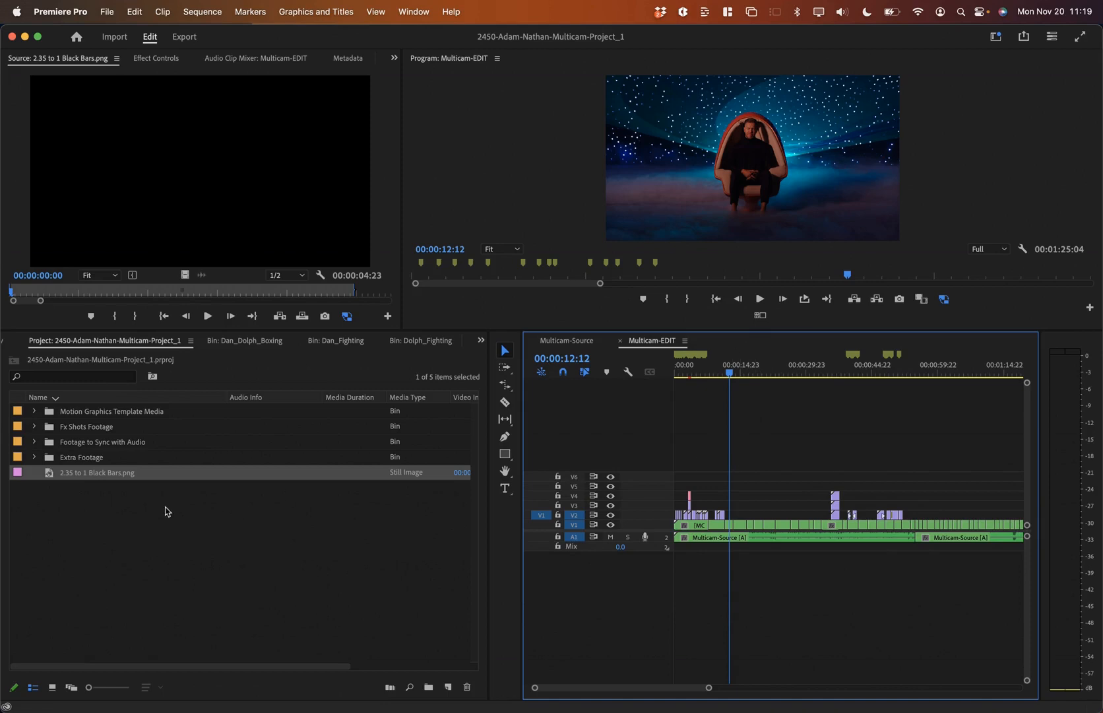
drag(44, 474, 886, 473)
key(minus)
key(minus)
drag(720, 477, 756, 475)
key(equal)
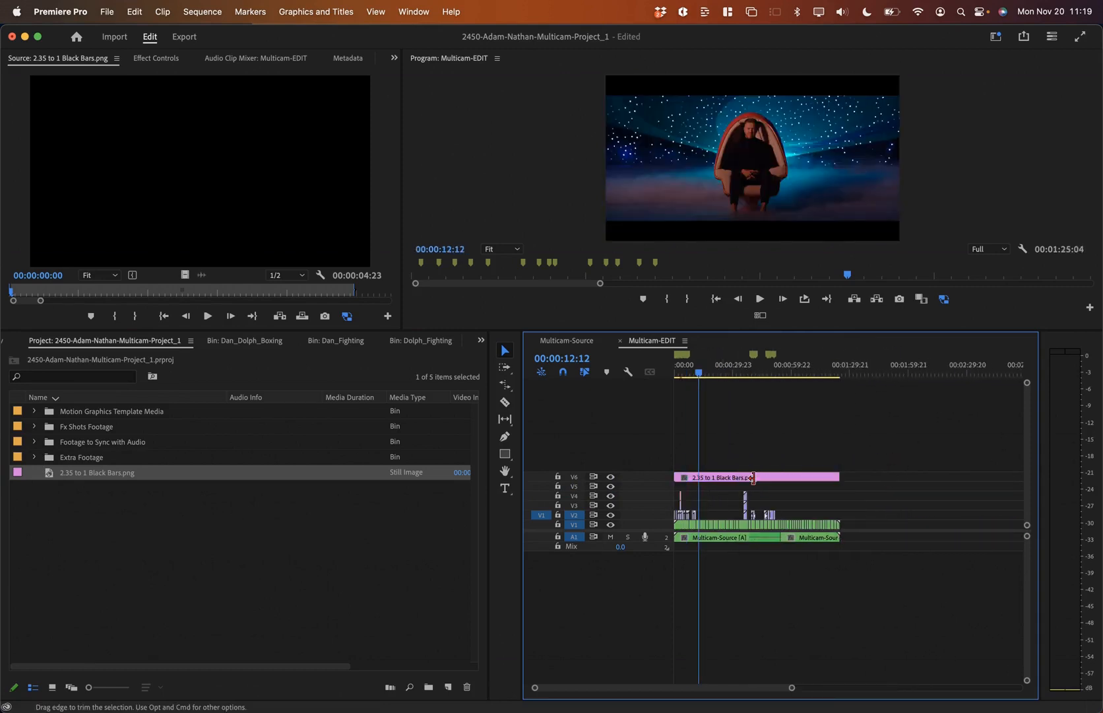
Step: Check the overlay near 00:01:15:08, toggling its track off and on to compare
key(shift+equal)
key(equal)
scroll(772, 482, up, 3)
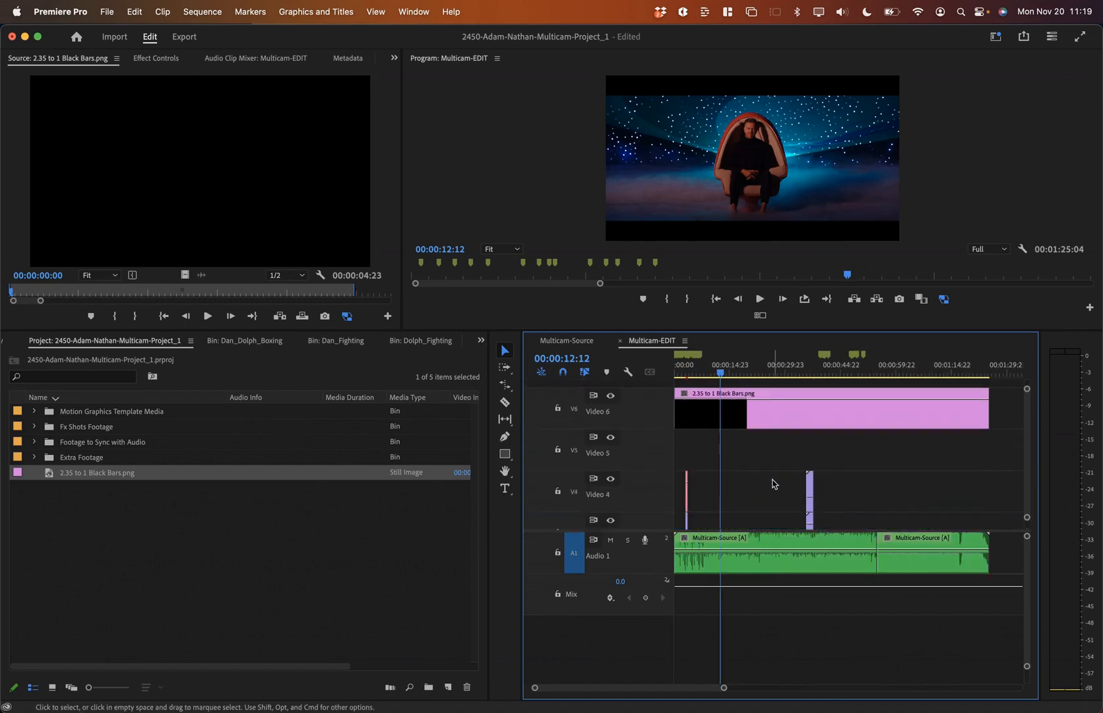
scroll(983, 418, right, 3)
click(780, 370)
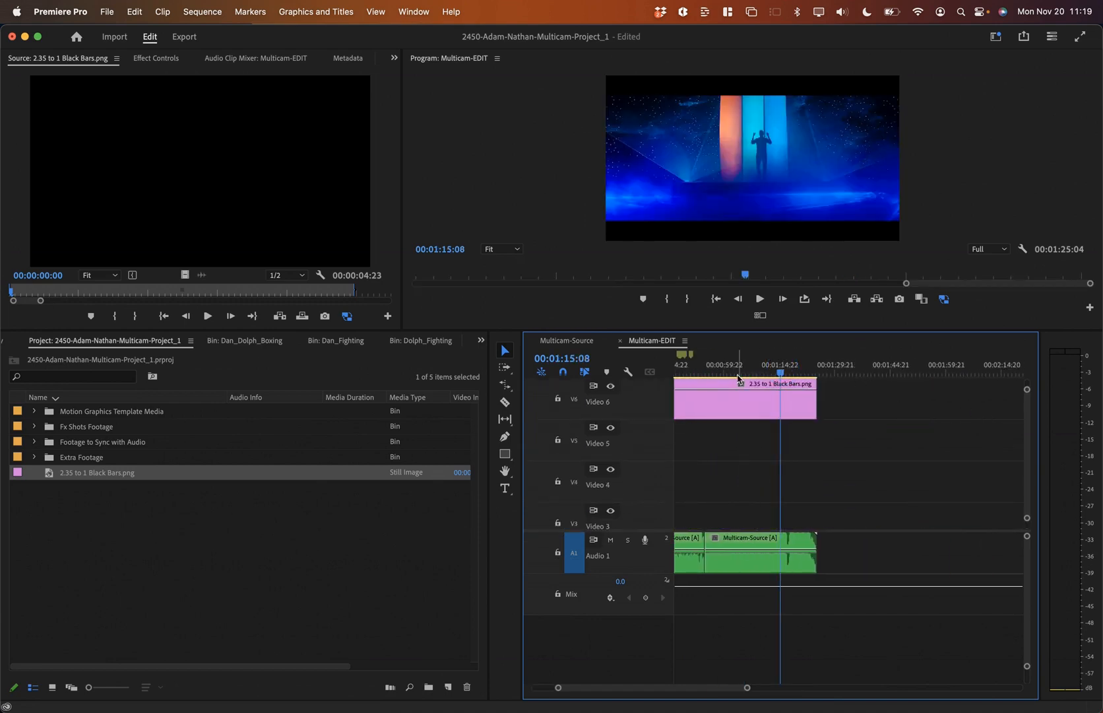
click(769, 400)
click(611, 386)
click(611, 386)
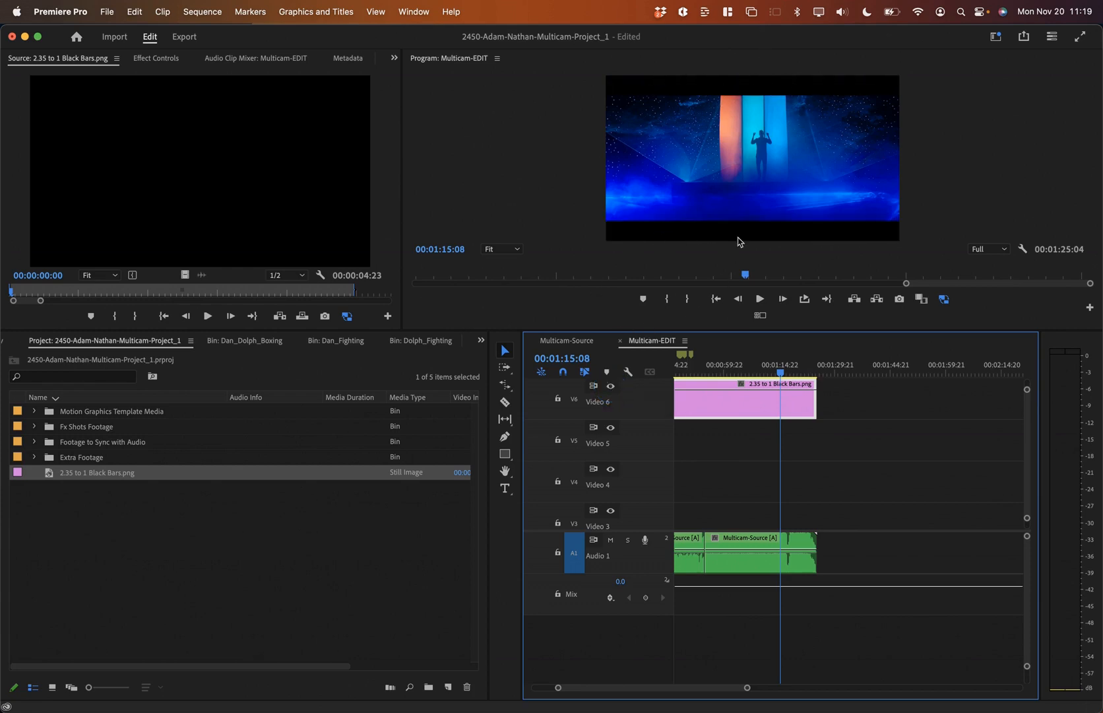
click(710, 366)
key(Home)
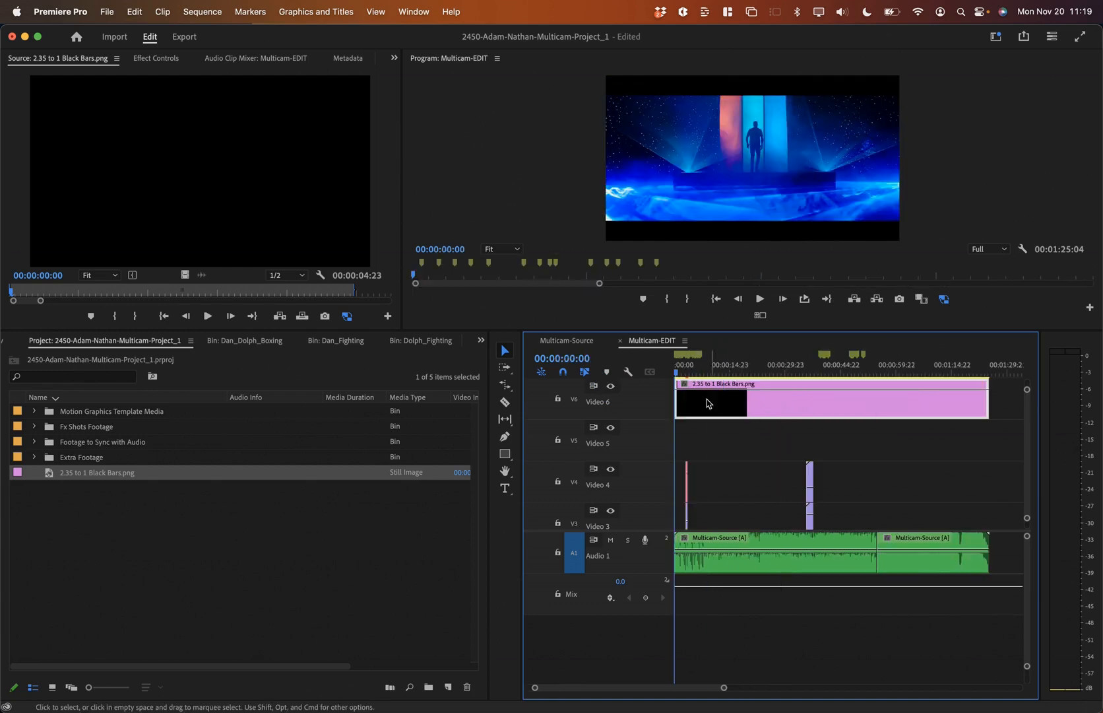
Step: Move the Black Bars clip down to Video 5 and enlarge the video tracks
key(=)
key(=)
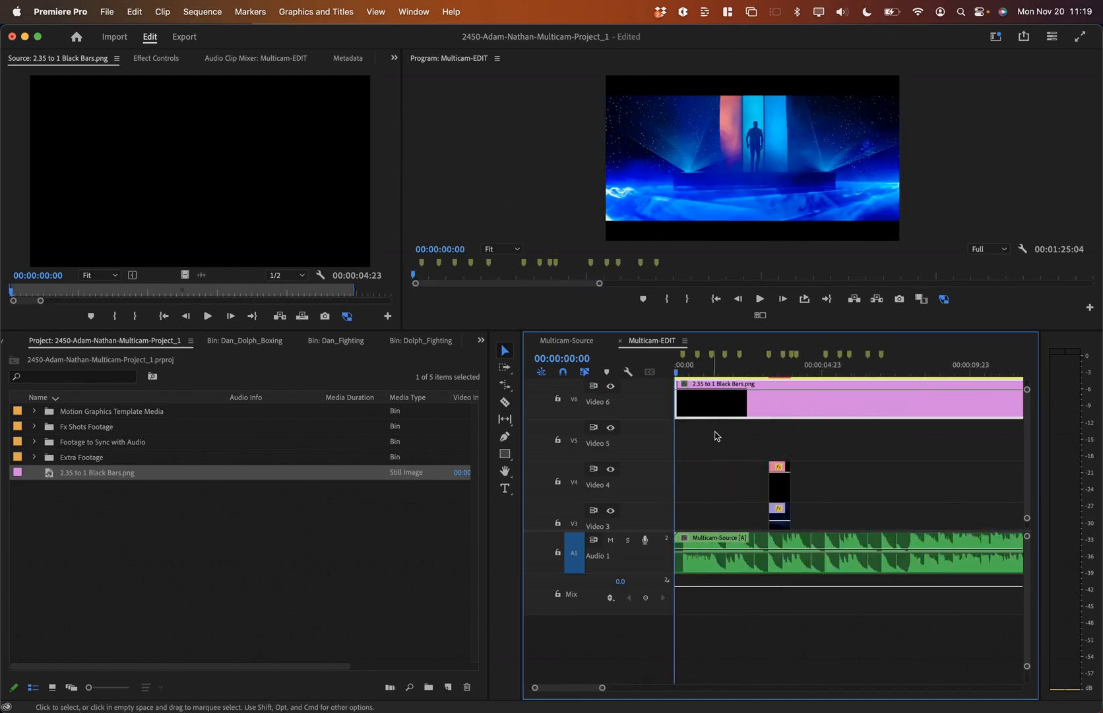
key(shift+minus)
key(backslash)
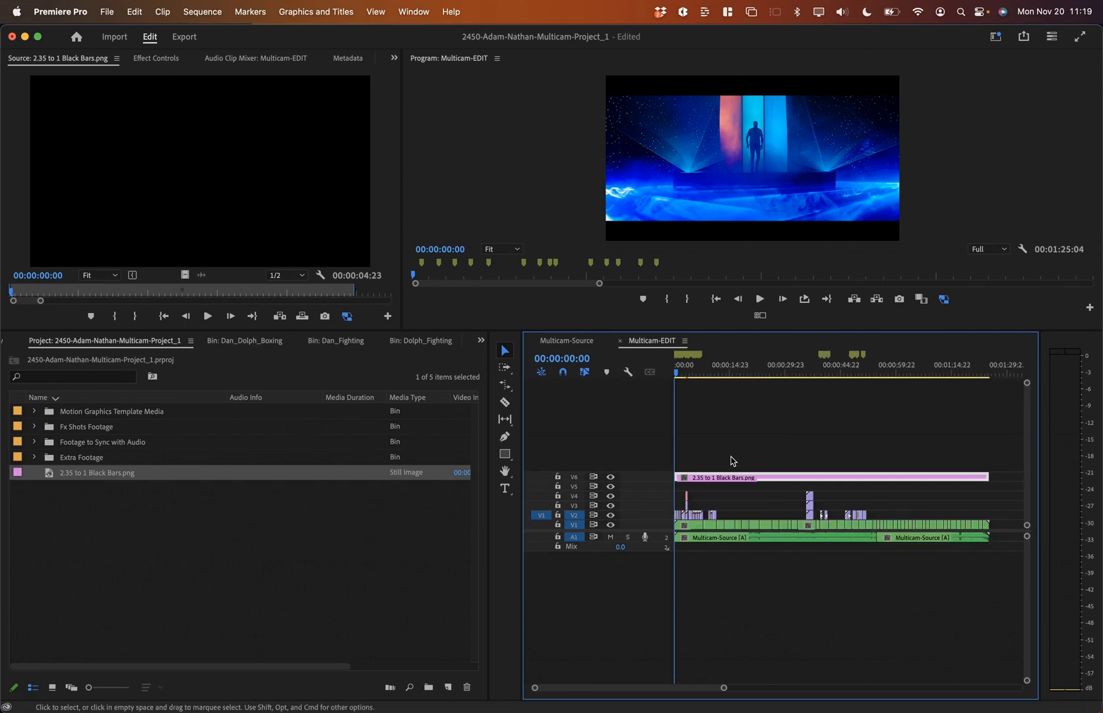
drag(739, 475, 747, 485)
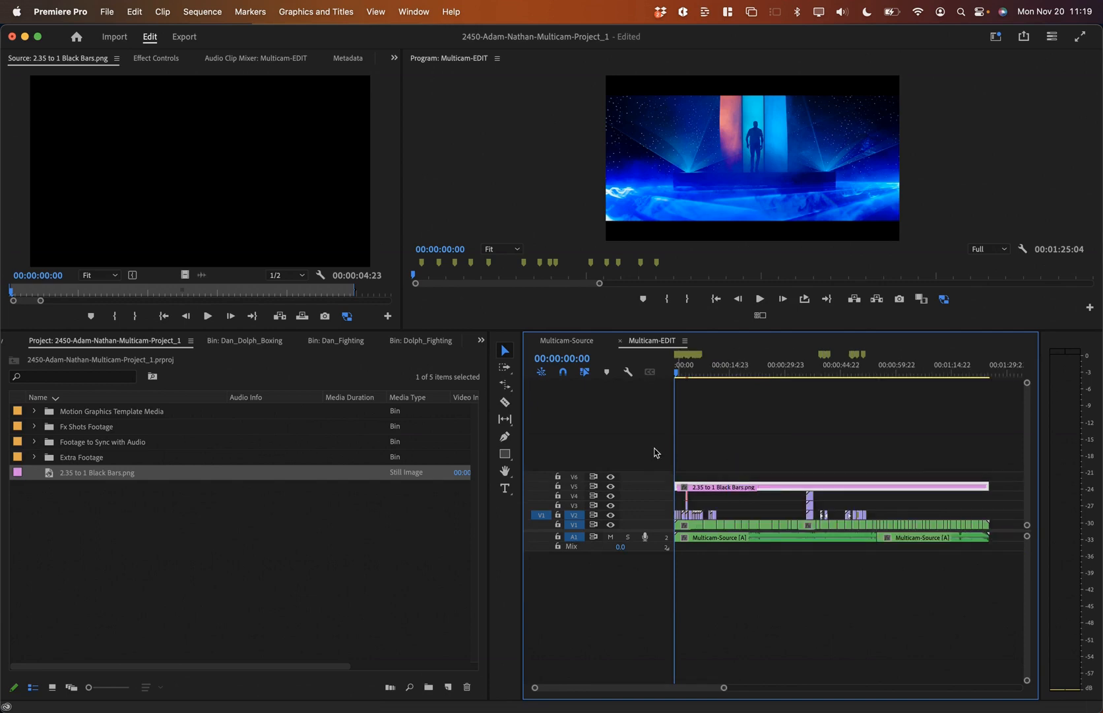
key(shift+equal)
drag(646, 530, 648, 598)
key(equal)
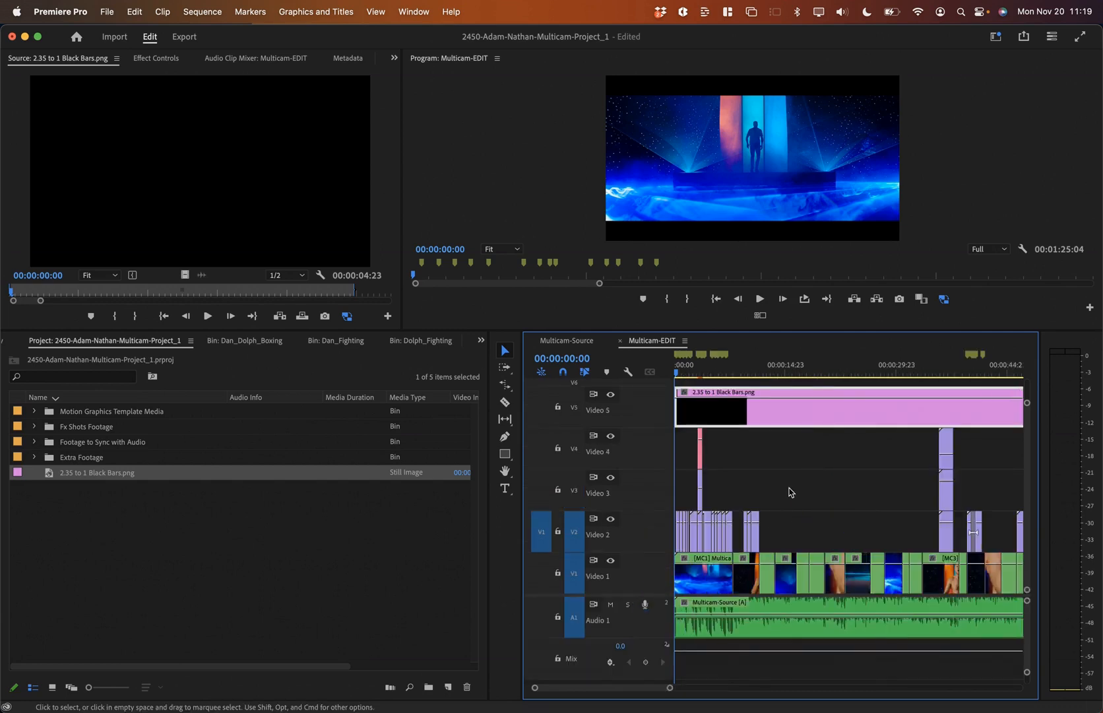
key(equal)
key(equal)
key(equal)
click(758, 372)
Step: Lower the Boxing_010 shot's position in the frame to sit within the black bars
drag(758, 375, 951, 389)
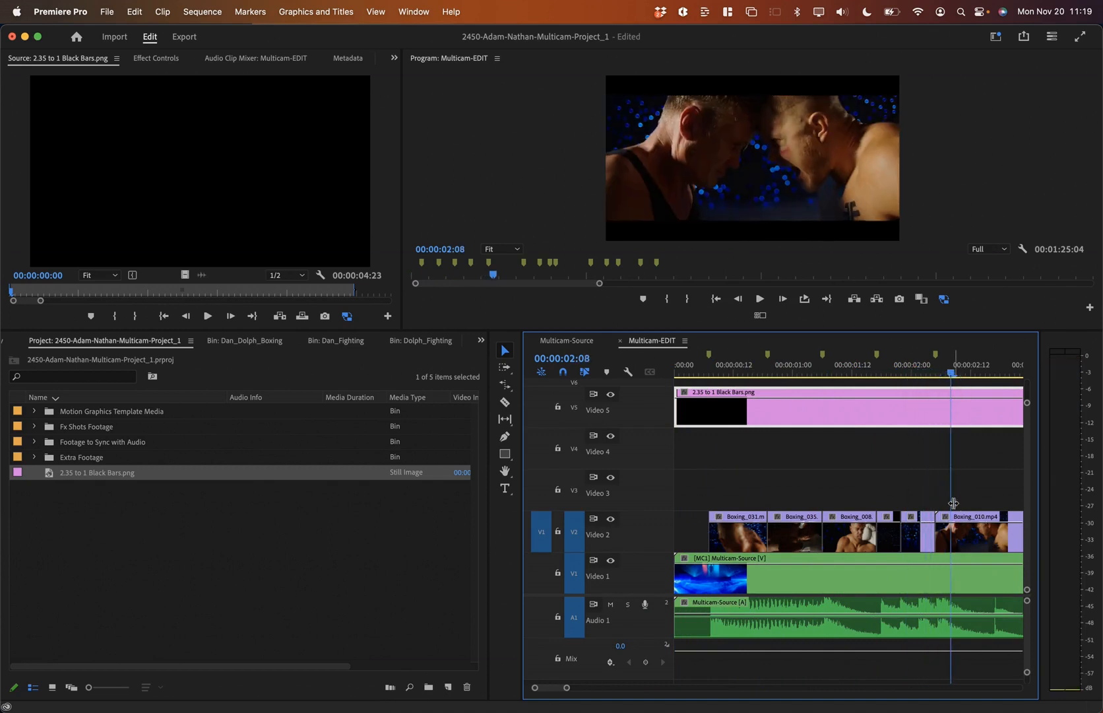
scroll(955, 508, right, 3)
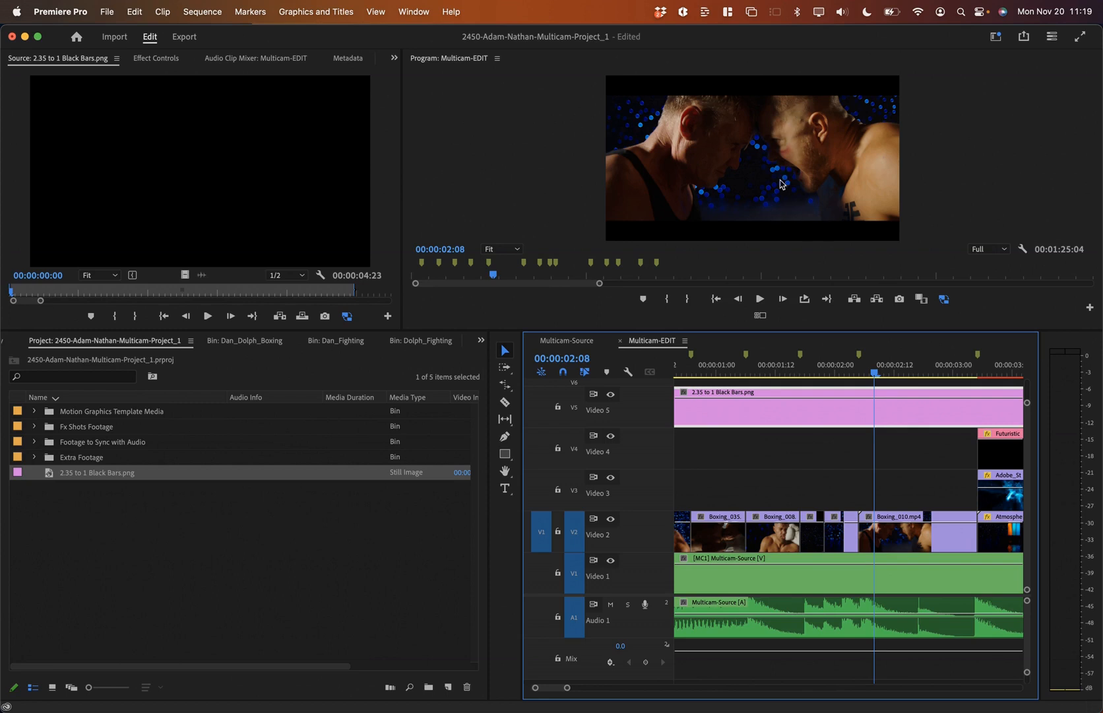
click(892, 544)
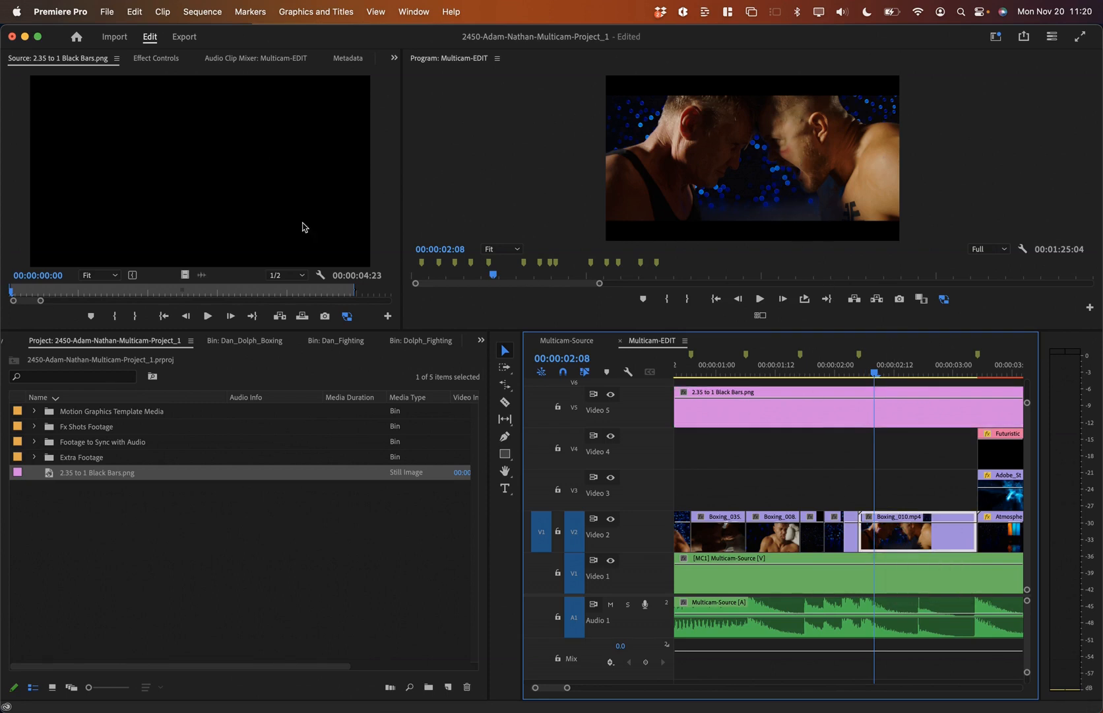
click(155, 59)
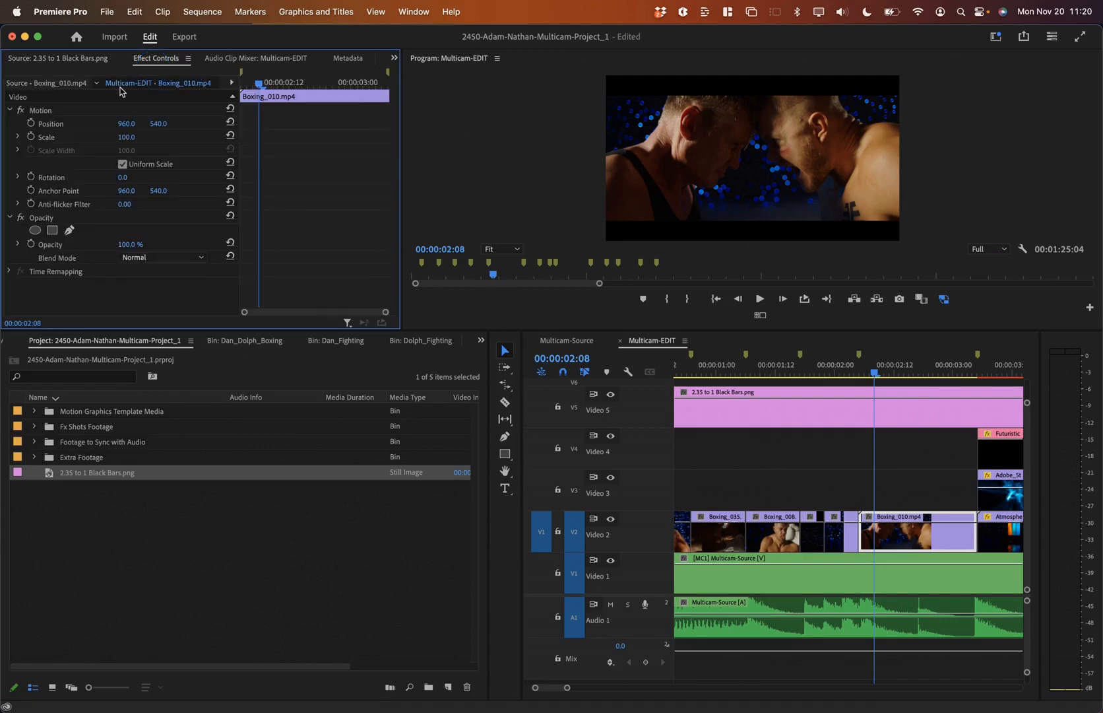
click(60, 125)
drag(673, 191, 675, 202)
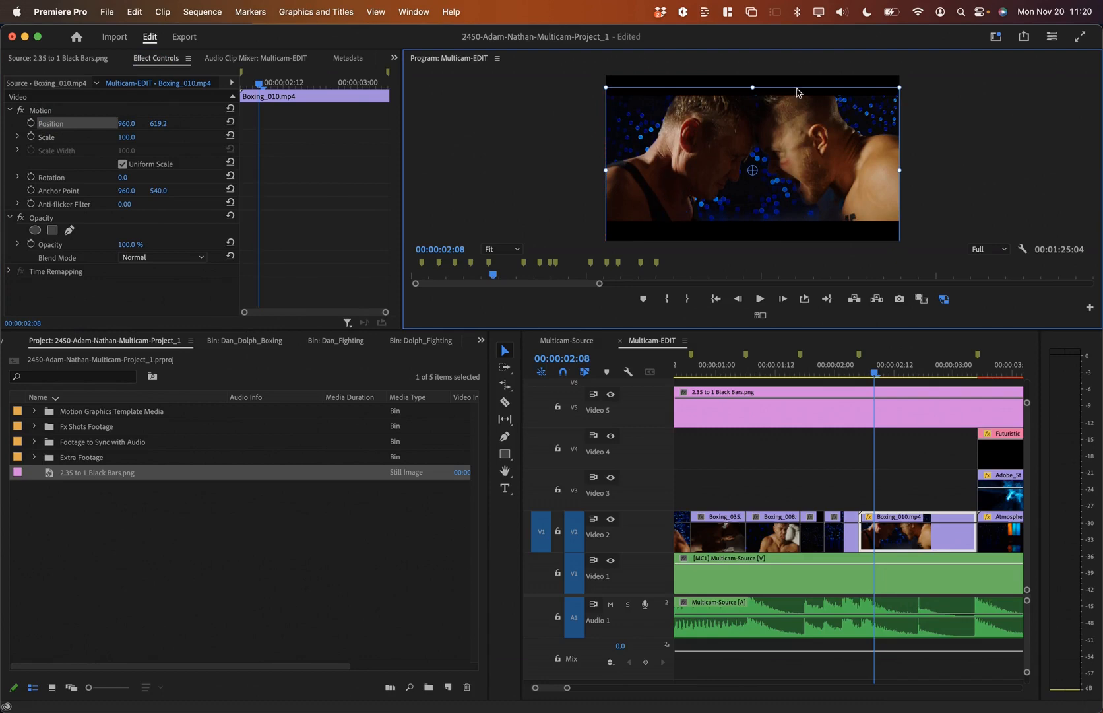
drag(789, 131, 790, 134)
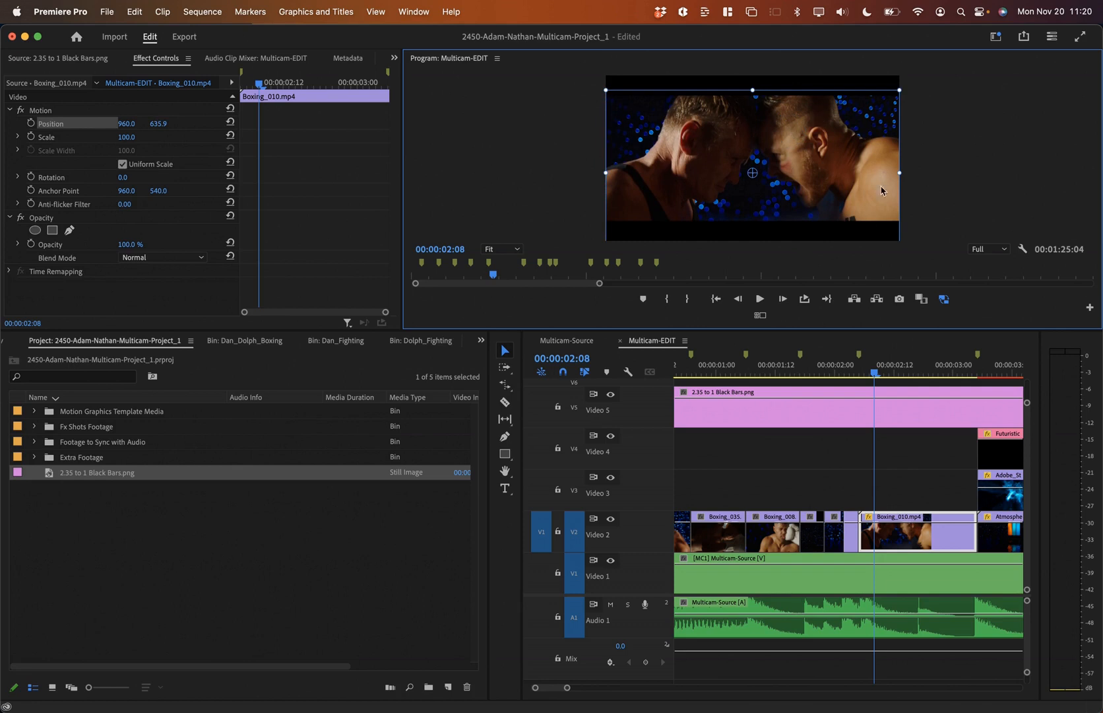
Step: Lower the Boxing_039 shot's position in the frame around 00:00:05:10
scroll(921, 470, right, 5)
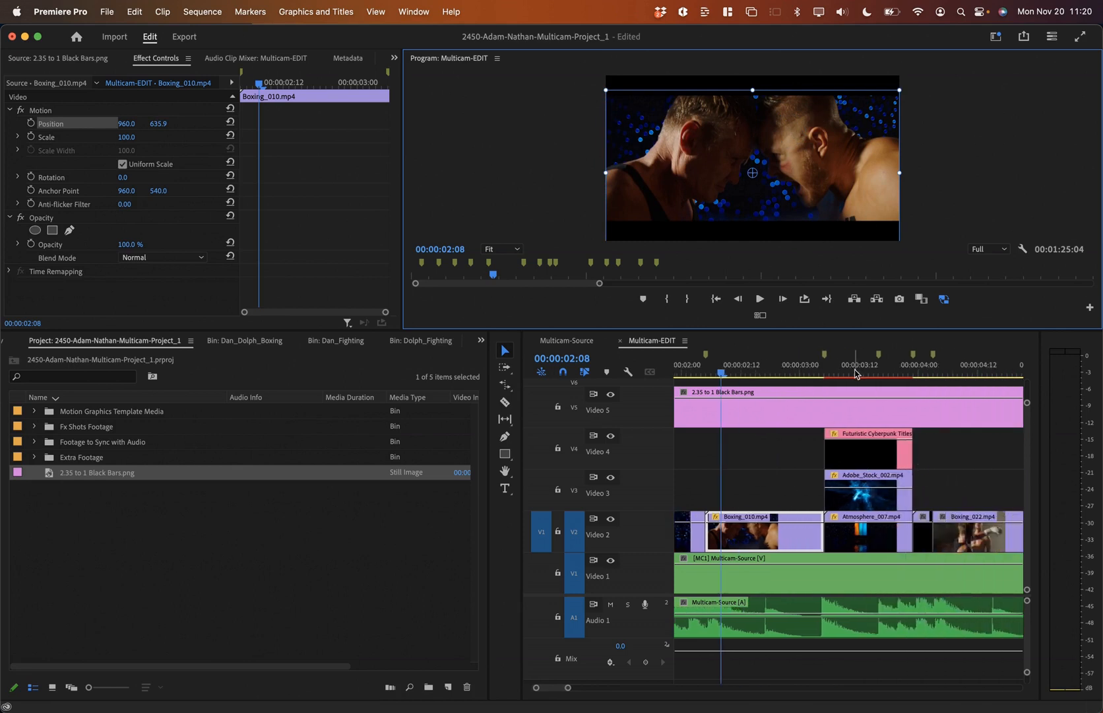
click(963, 367)
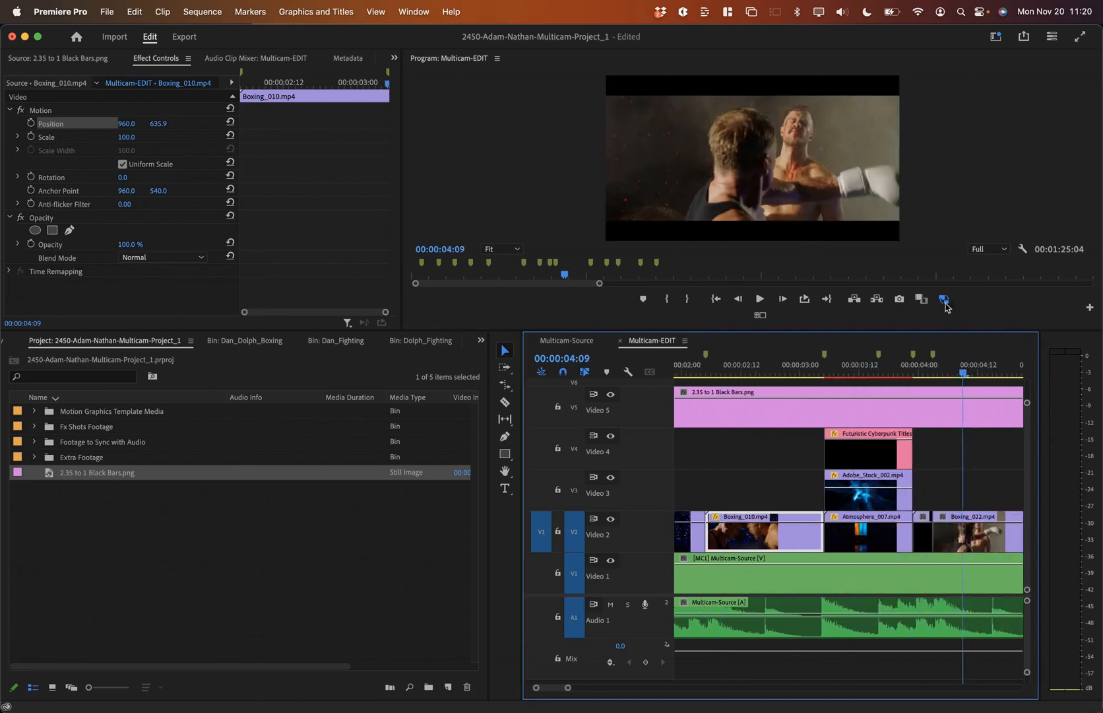
scroll(906, 373, right, 4)
click(953, 368)
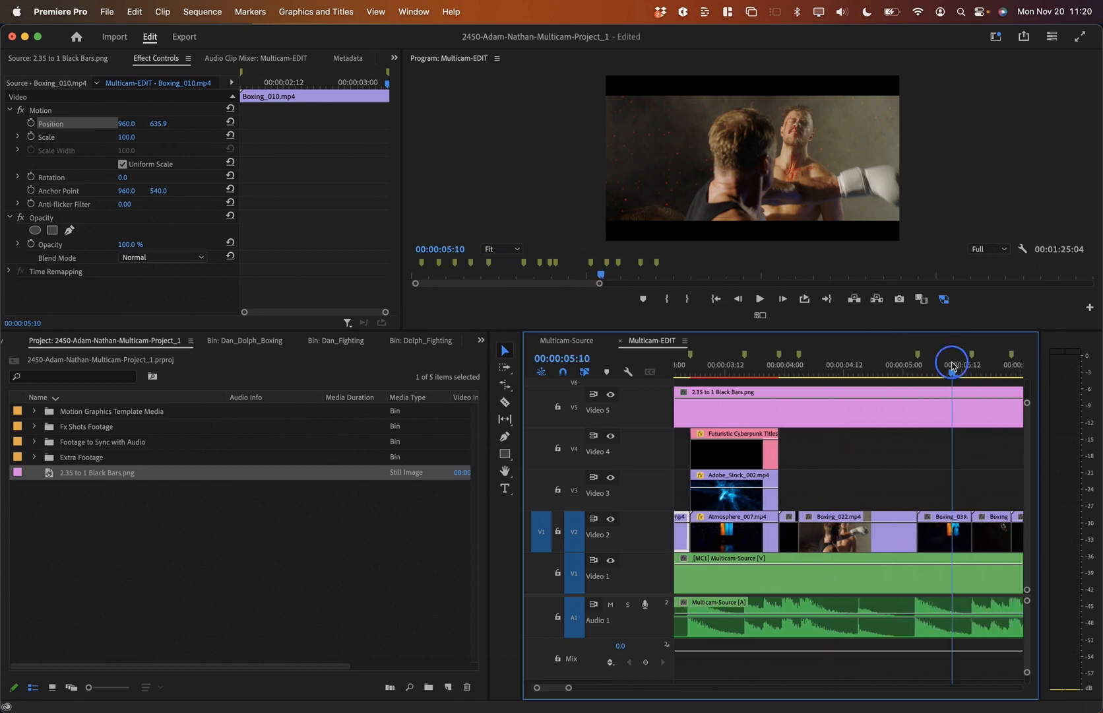
click(809, 180)
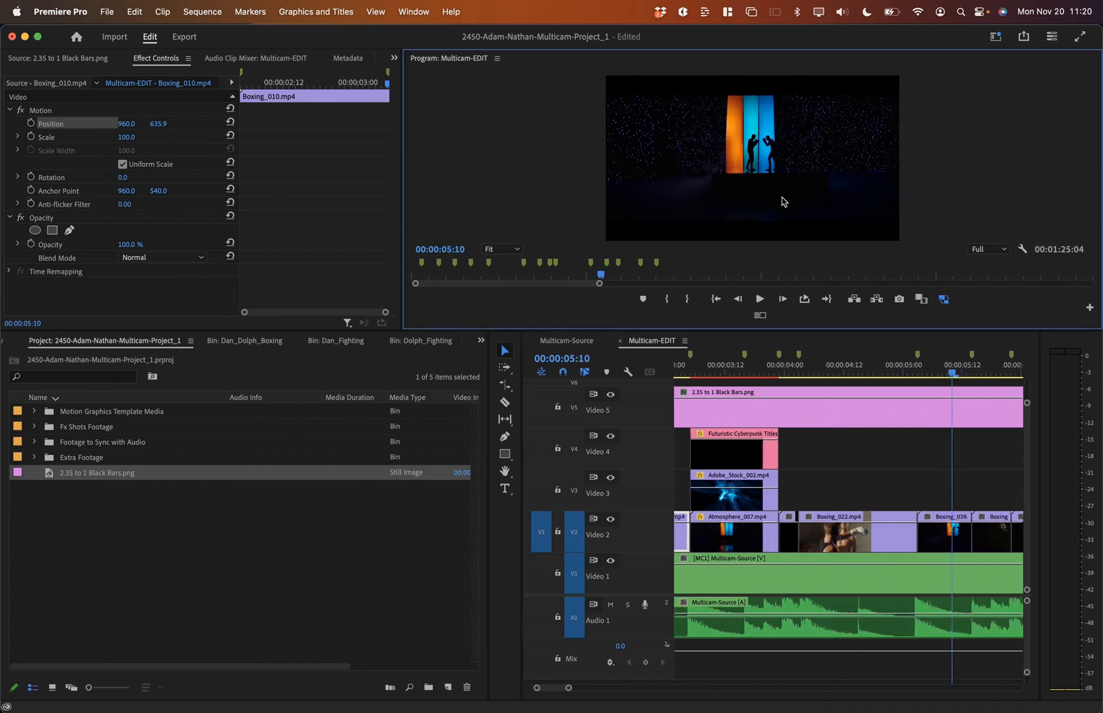
click(943, 533)
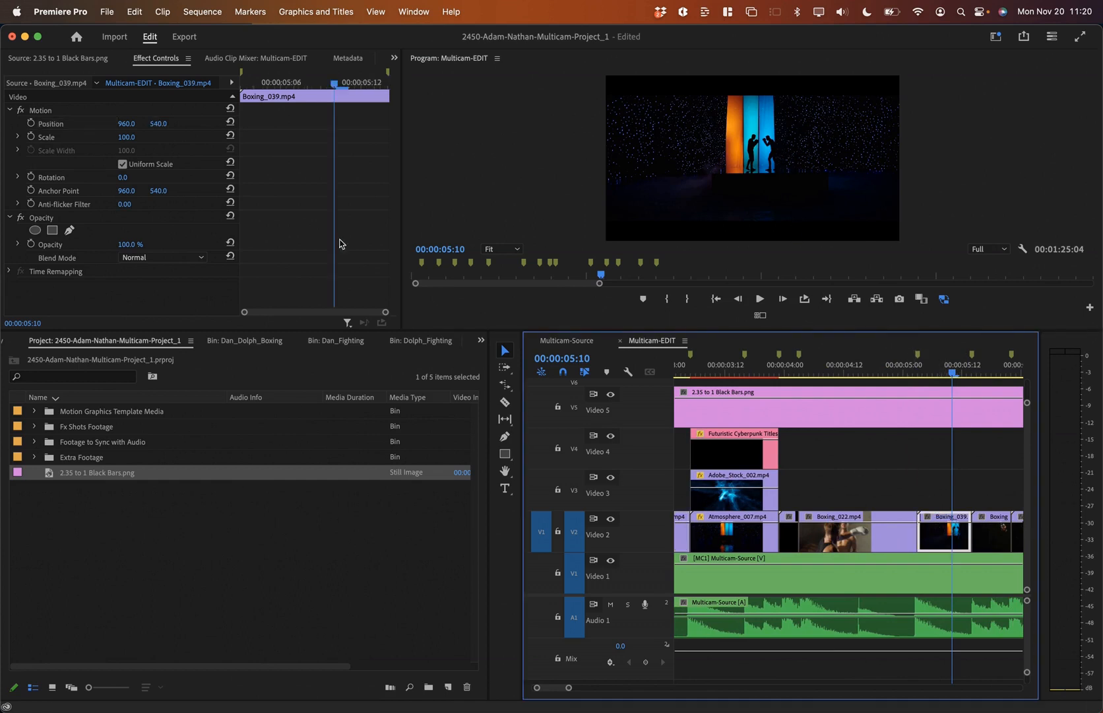
click(72, 124)
drag(716, 165, 717, 179)
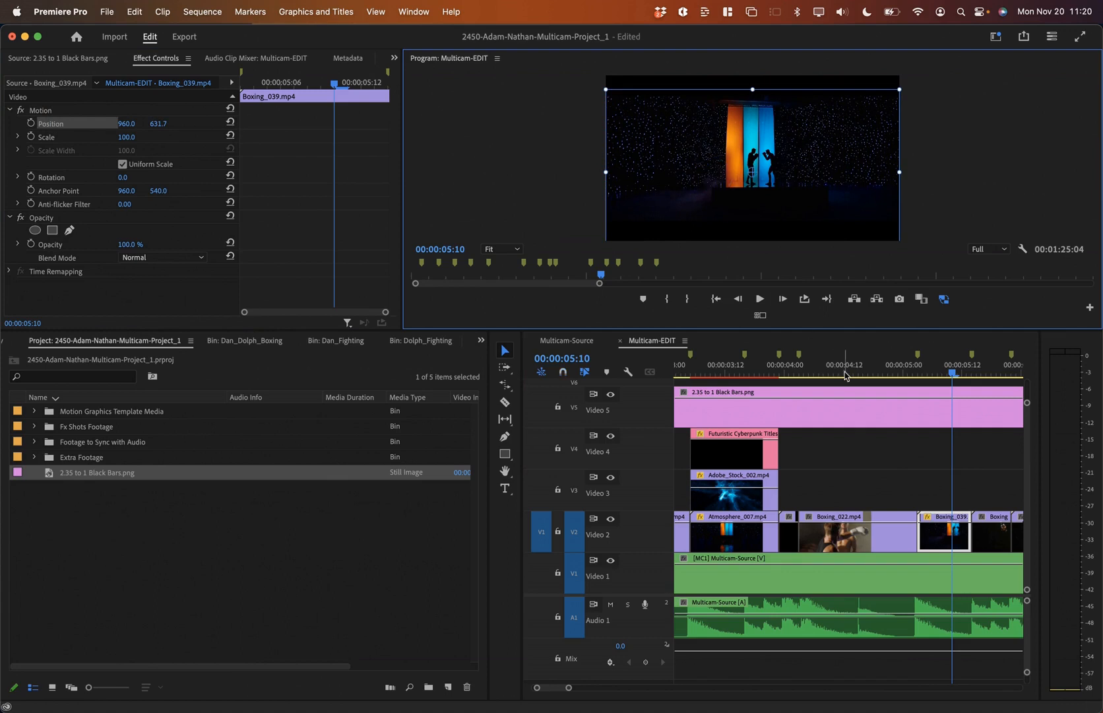
Step: Review the footage around 6–8 seconds, fit the sequence in view, and save
scroll(949, 474, right, 5)
click(804, 367)
drag(804, 374, 911, 388)
scroll(914, 395, right, 2)
click(873, 371)
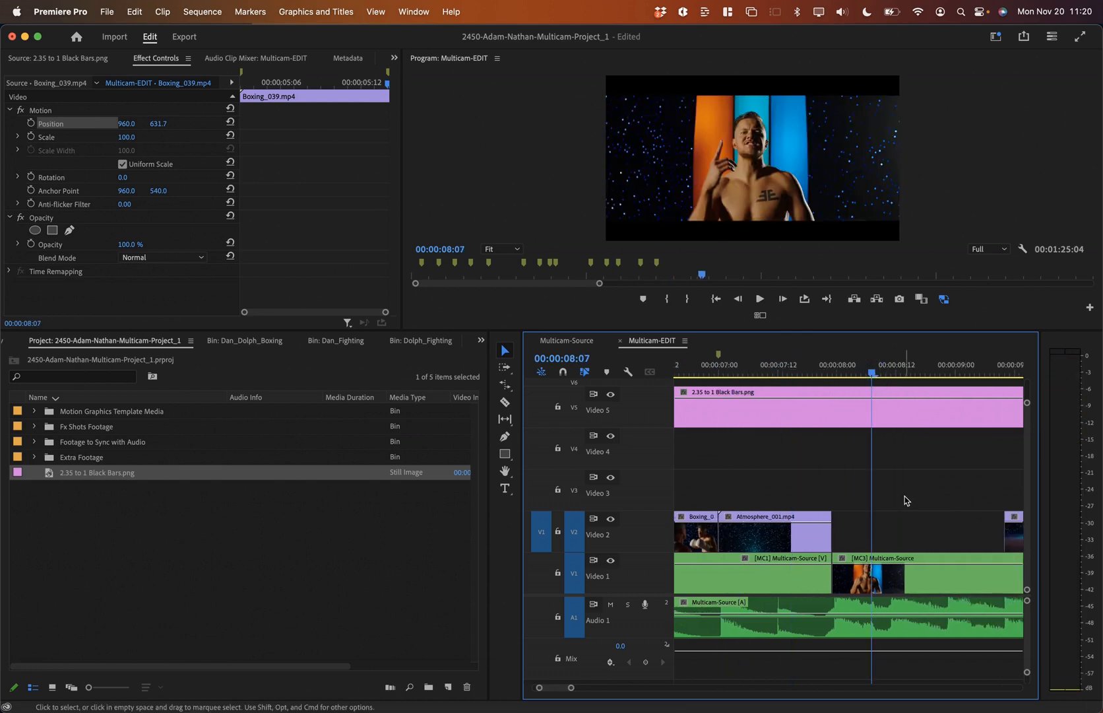
key(backslash)
key(super+s)
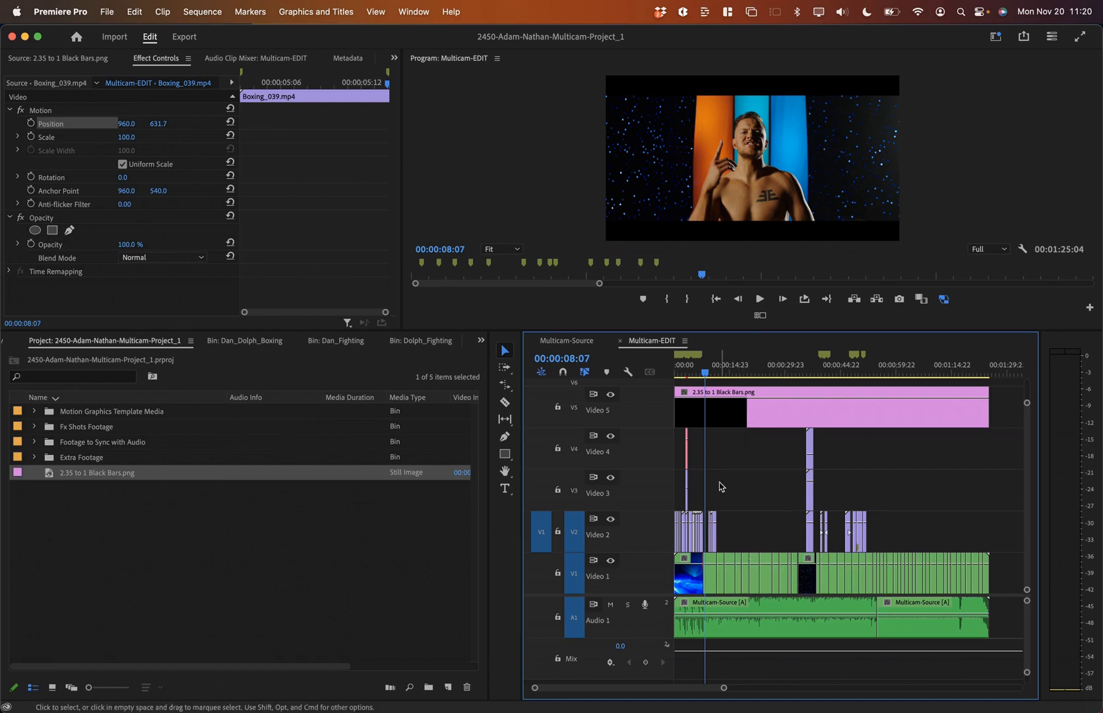
Step: Reveal Multicam-EDIT in the project and move it and Multicam-Source to the root
click(760, 315)
click(748, 373)
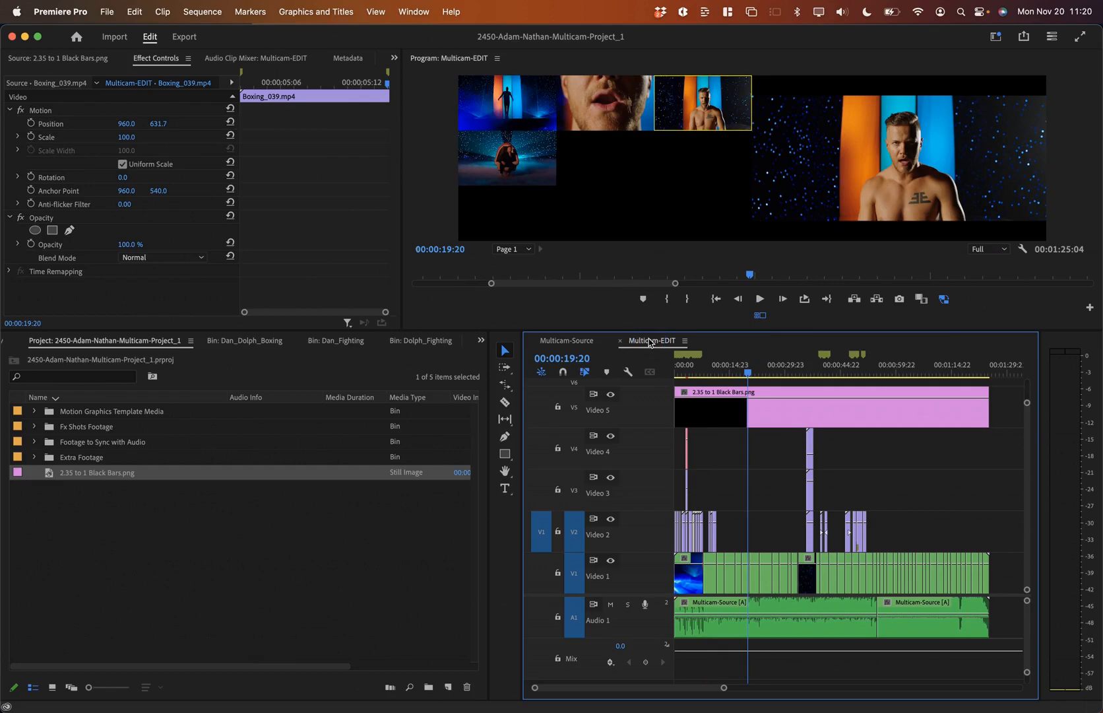
right_click(643, 342)
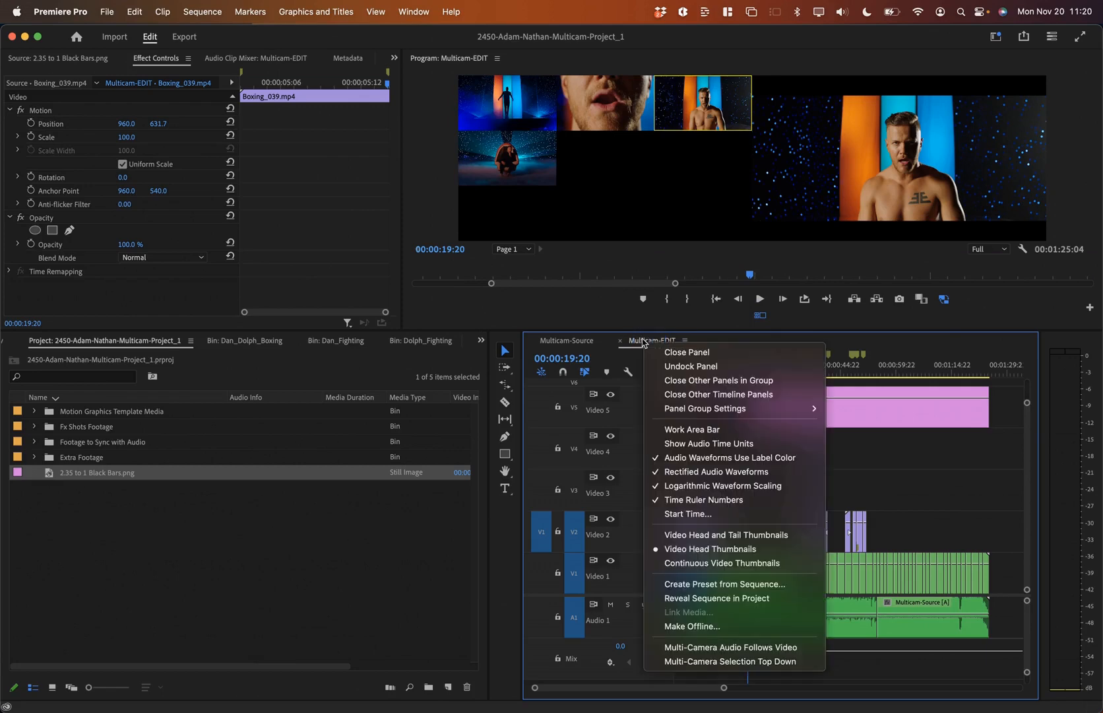
click(733, 599)
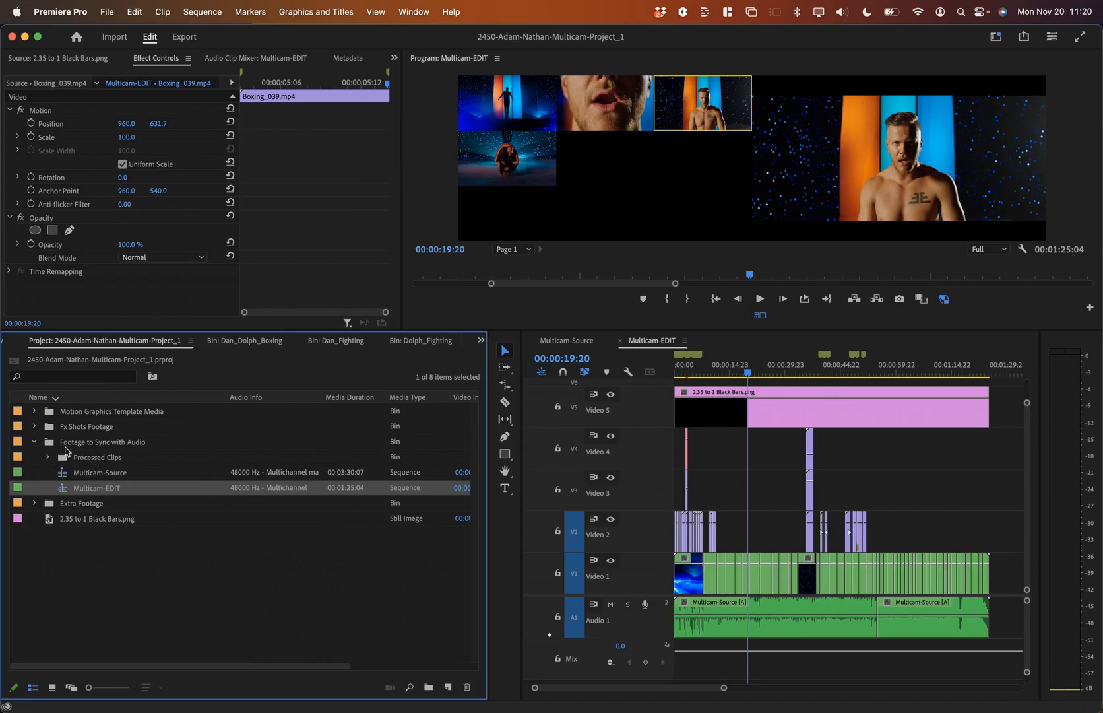
shift+click(60, 472)
drag(60, 473, 57, 553)
click(34, 472)
Step: Create a SEQUENCES bin and move both Multicam sequences into it
click(429, 686)
text(SEQUENCES)
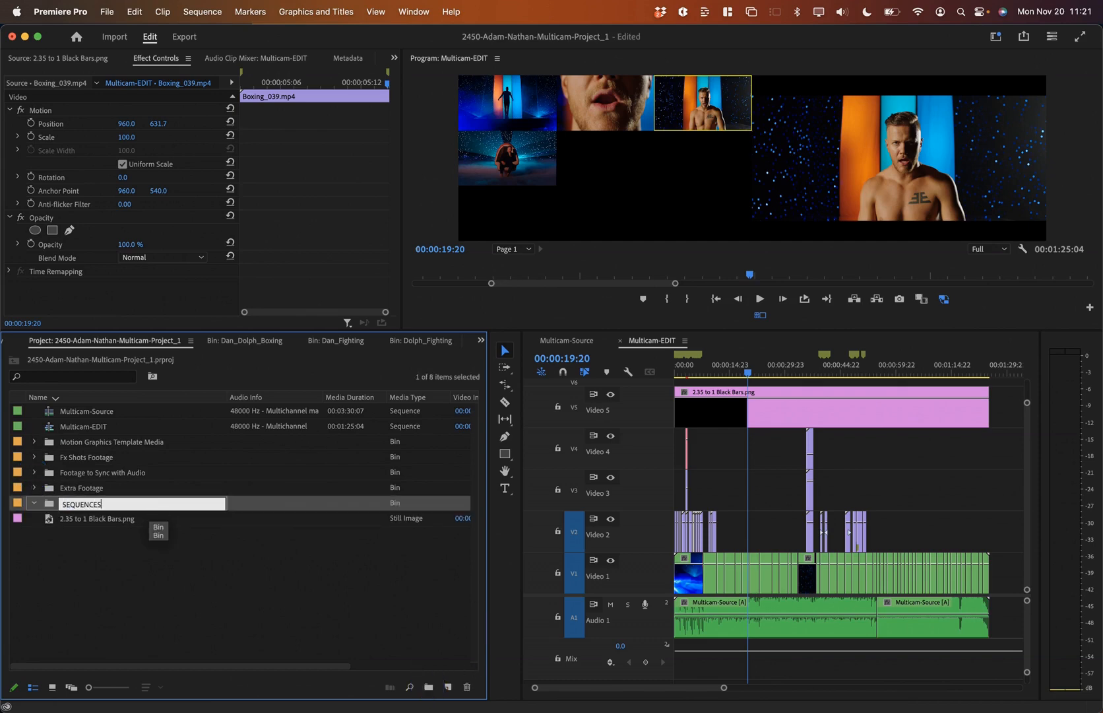
key(Return)
click(131, 567)
click(81, 425)
shift+click(85, 413)
drag(86, 413, 49, 507)
click(89, 509)
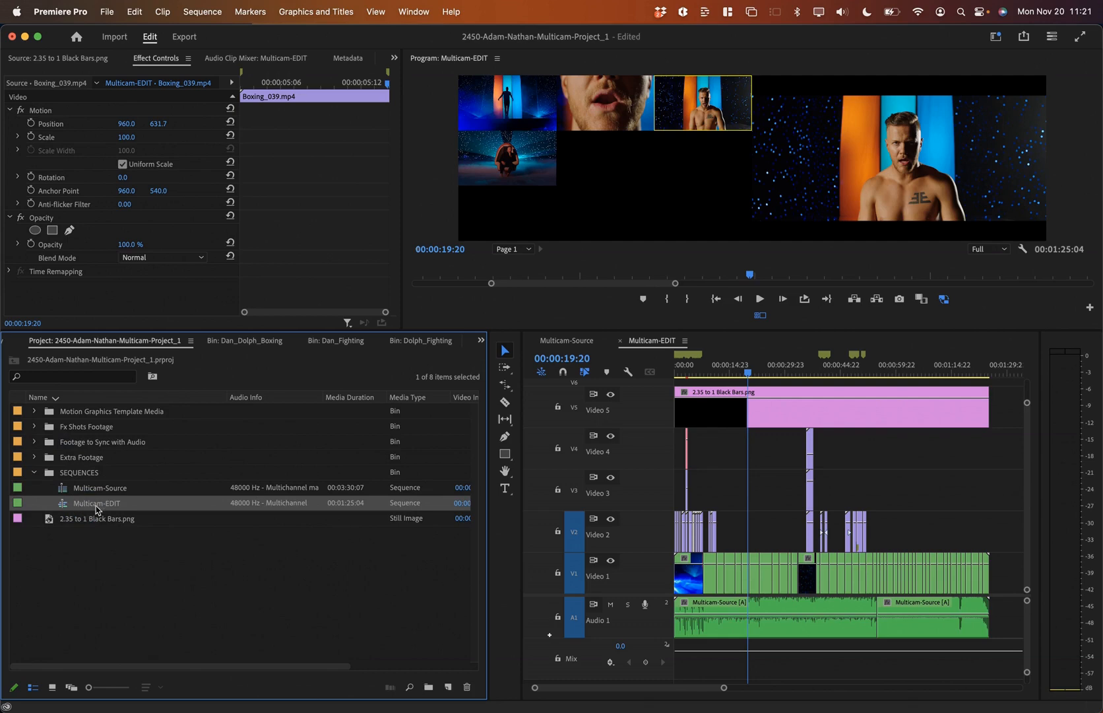
Step: Duplicate the Multicam-EDIT sequence and rename the copy 'Multicam-EDIT MST'
right_click(97, 510)
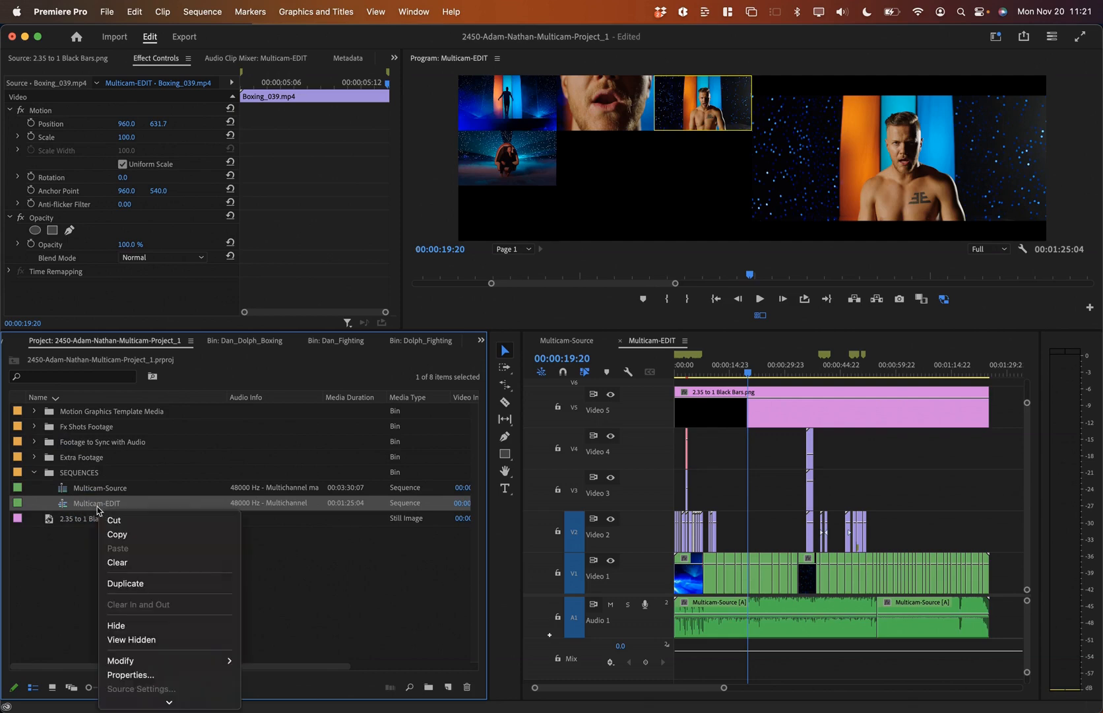
click(172, 584)
click(138, 505)
drag(124, 504, 210, 505)
text(Multicam-EDIT M)
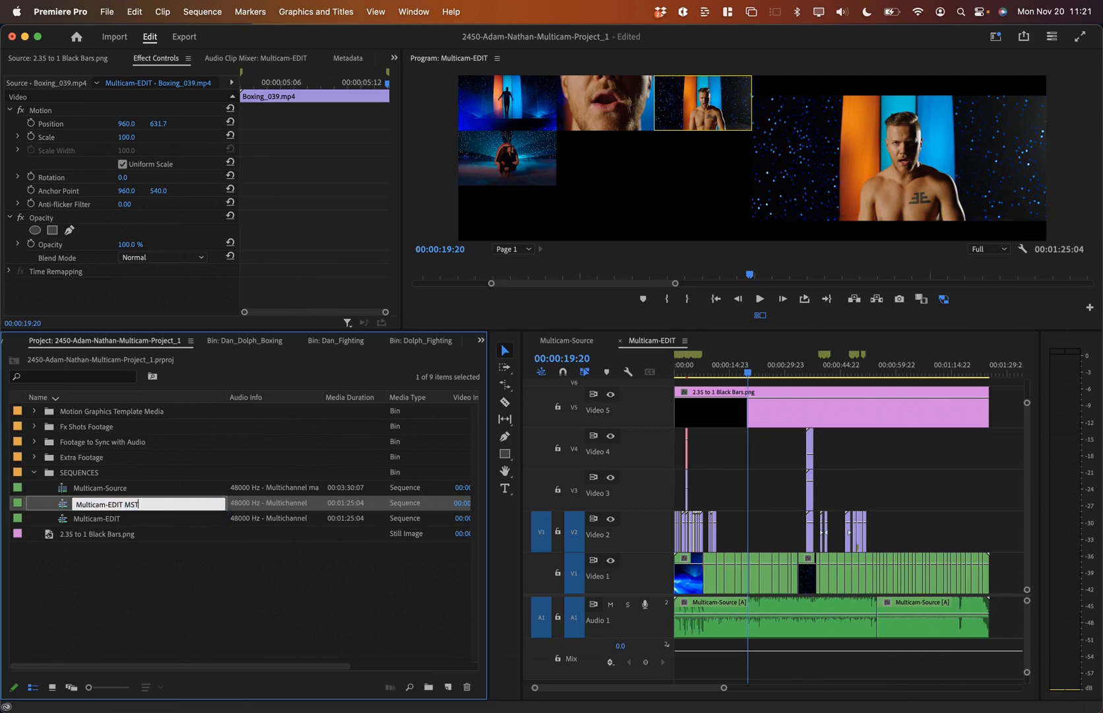
text(ST)
click(157, 563)
Step: Open Multicam-EDIT MST, close the Multicam-EDIT and Multicam-Source timelines, and select its V1/A1 clips
click(84, 507)
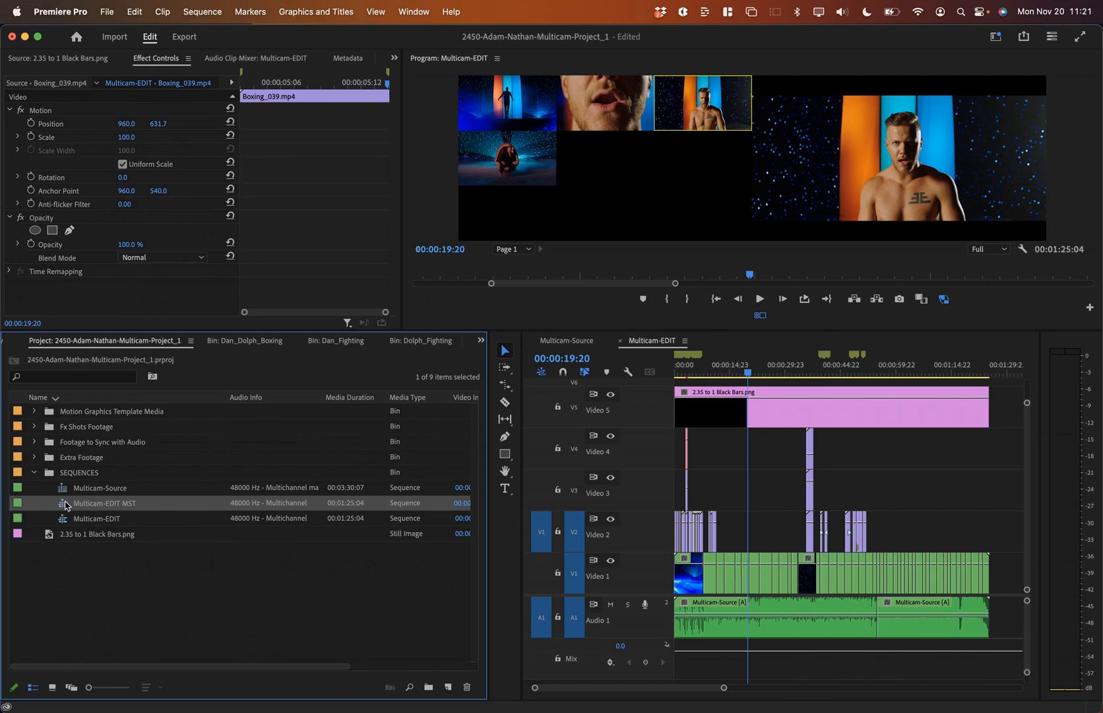
double_click(66, 505)
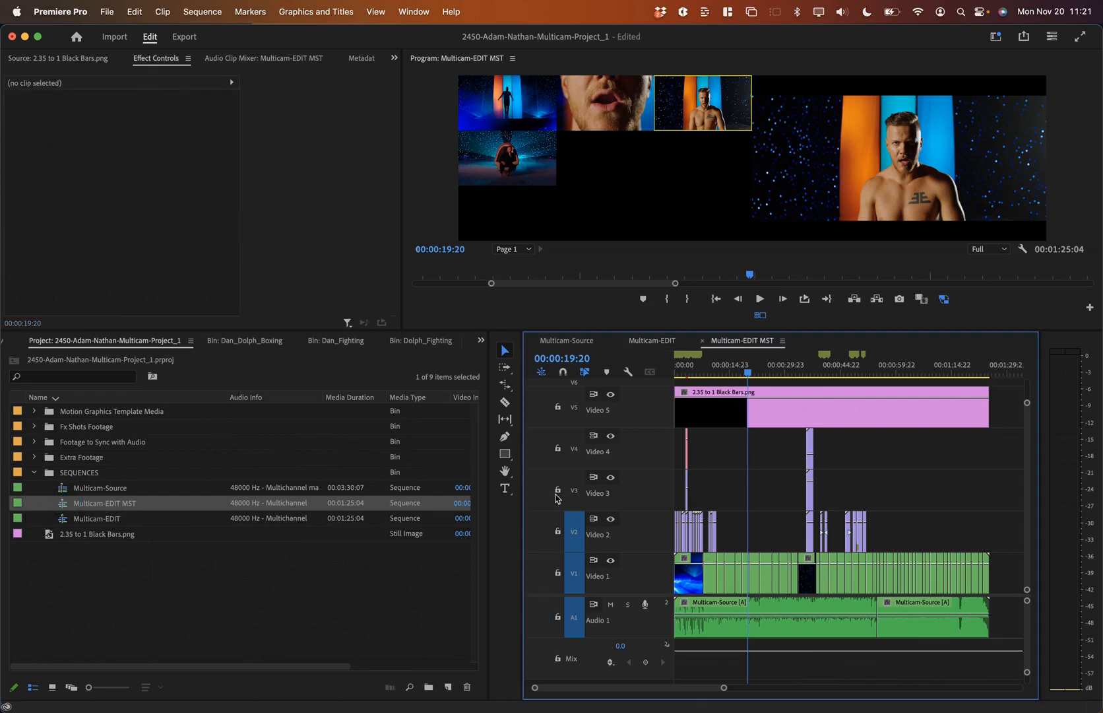
click(655, 340)
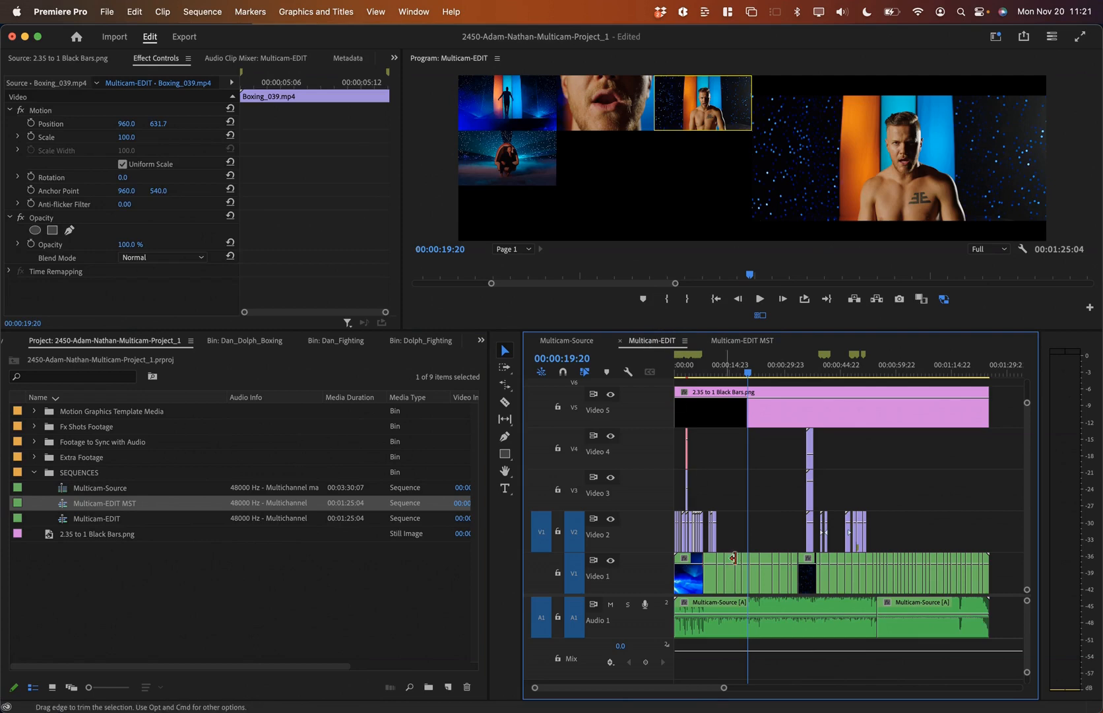
click(619, 340)
click(531, 340)
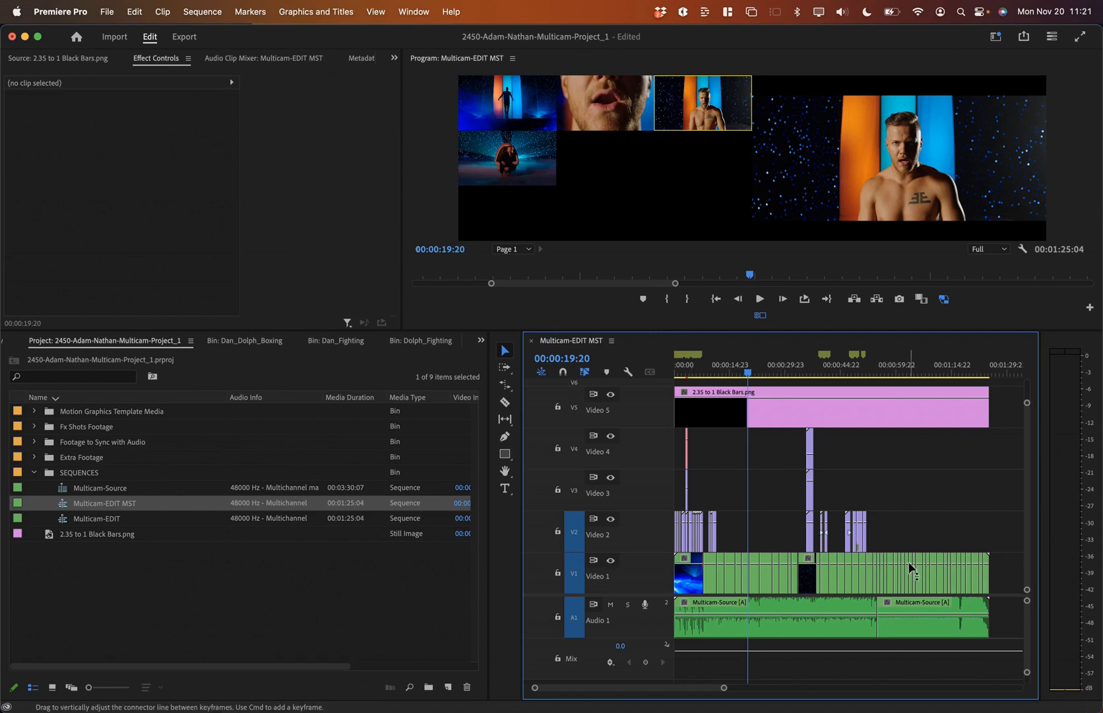
drag(1000, 567, 683, 580)
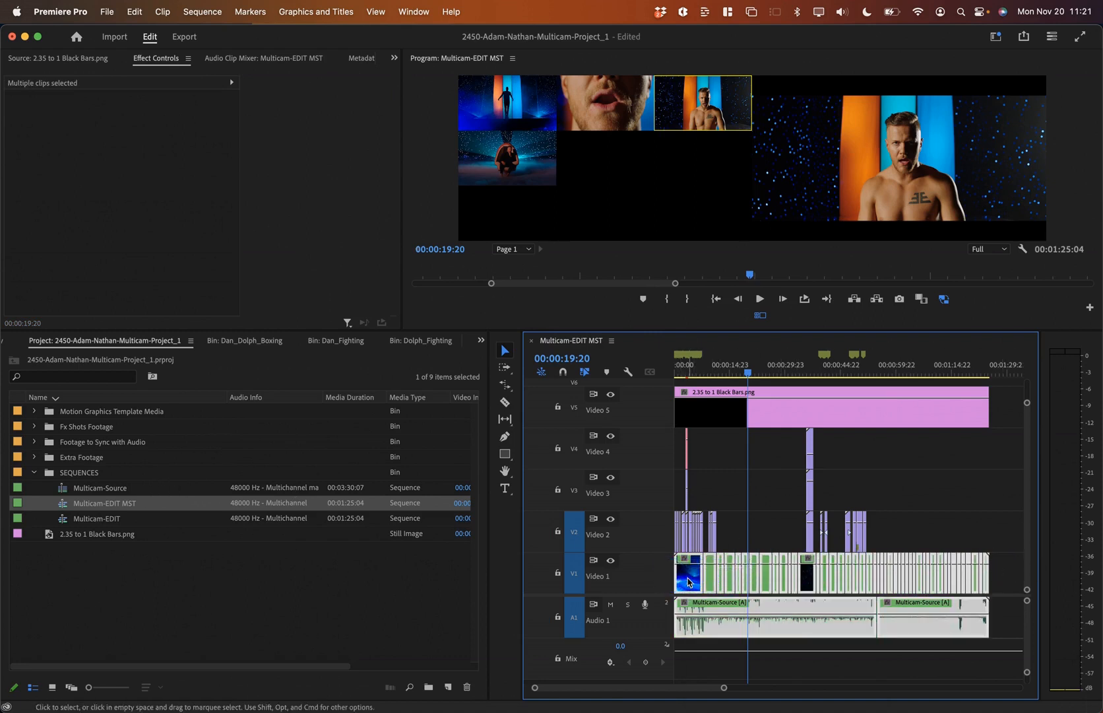
Step: Flatten the selected multicam clips to single-camera footage and check a clip's motion settings
right_click(689, 582)
scroll(745, 588, down, 5)
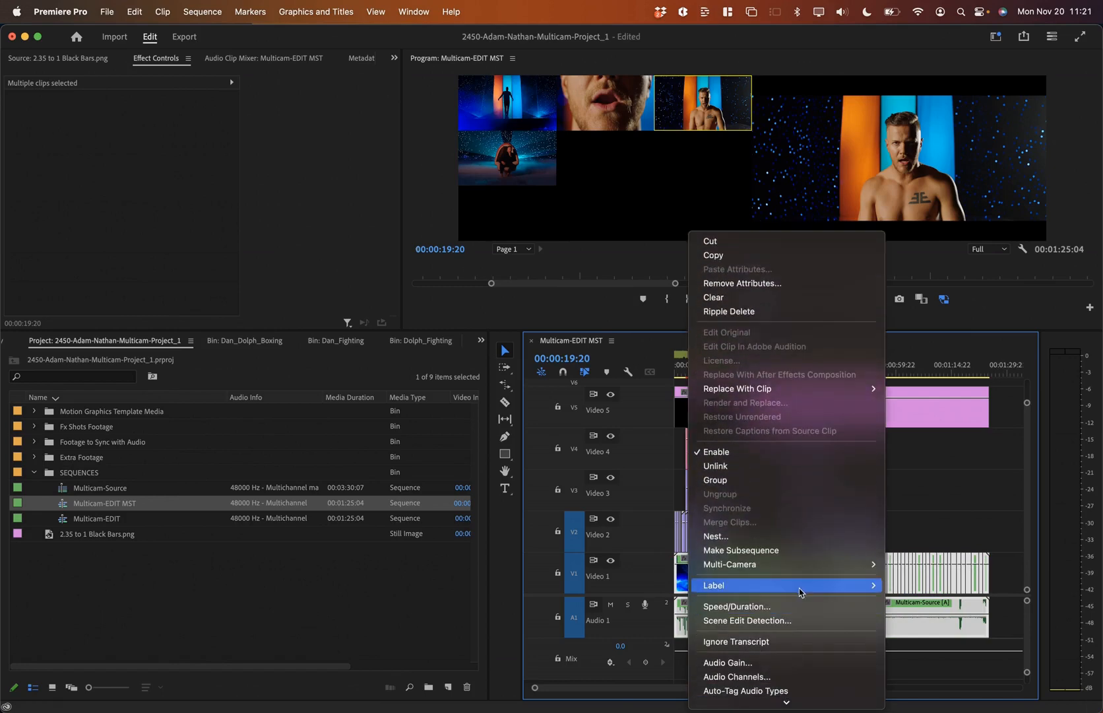
mouse_move(857, 566)
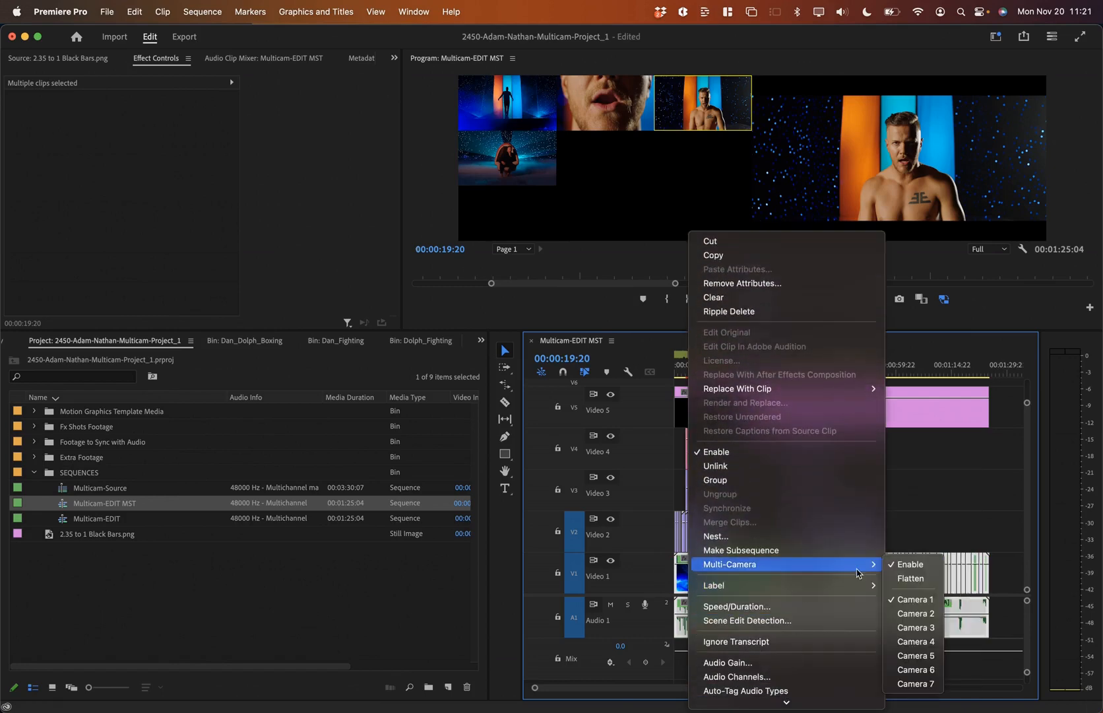
click(920, 579)
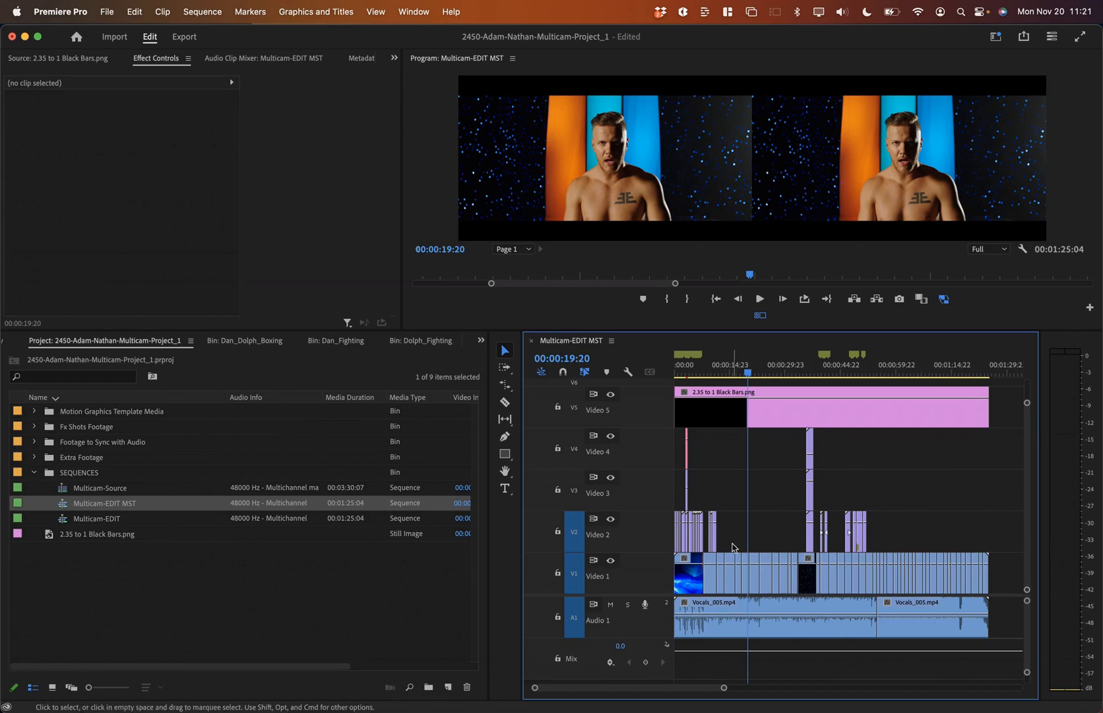
click(755, 578)
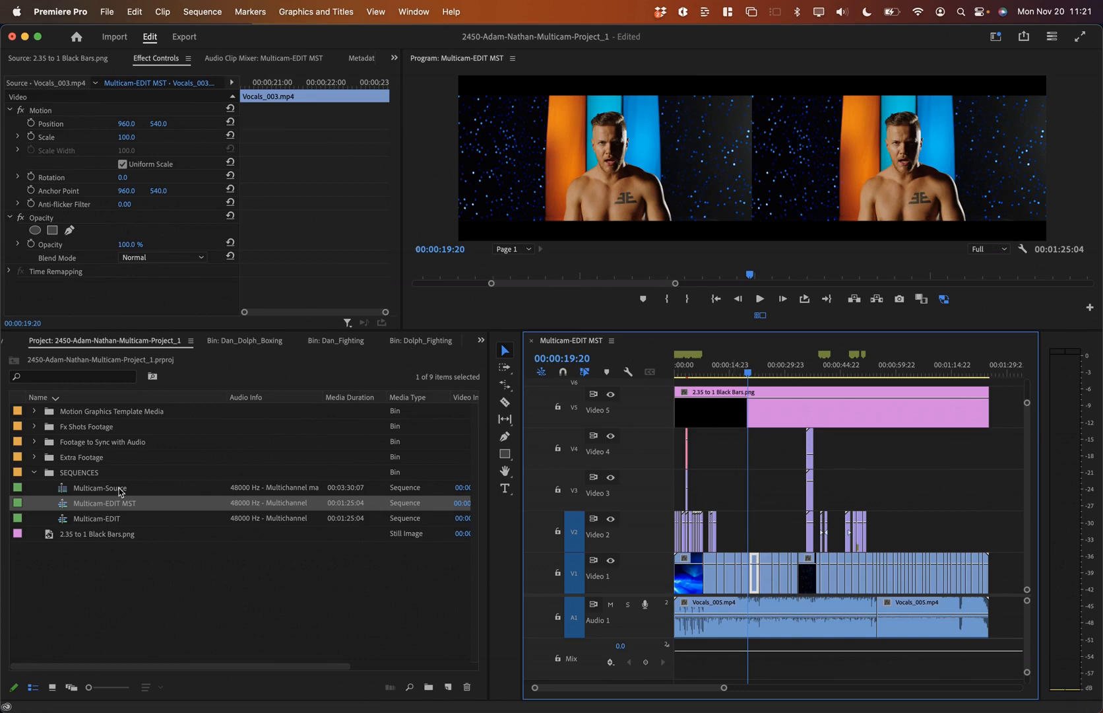
Step: Compare with the original Multicam-EDIT sequence, then close its timeline, leaving only Multicam-EDIT MST open
double_click(109, 518)
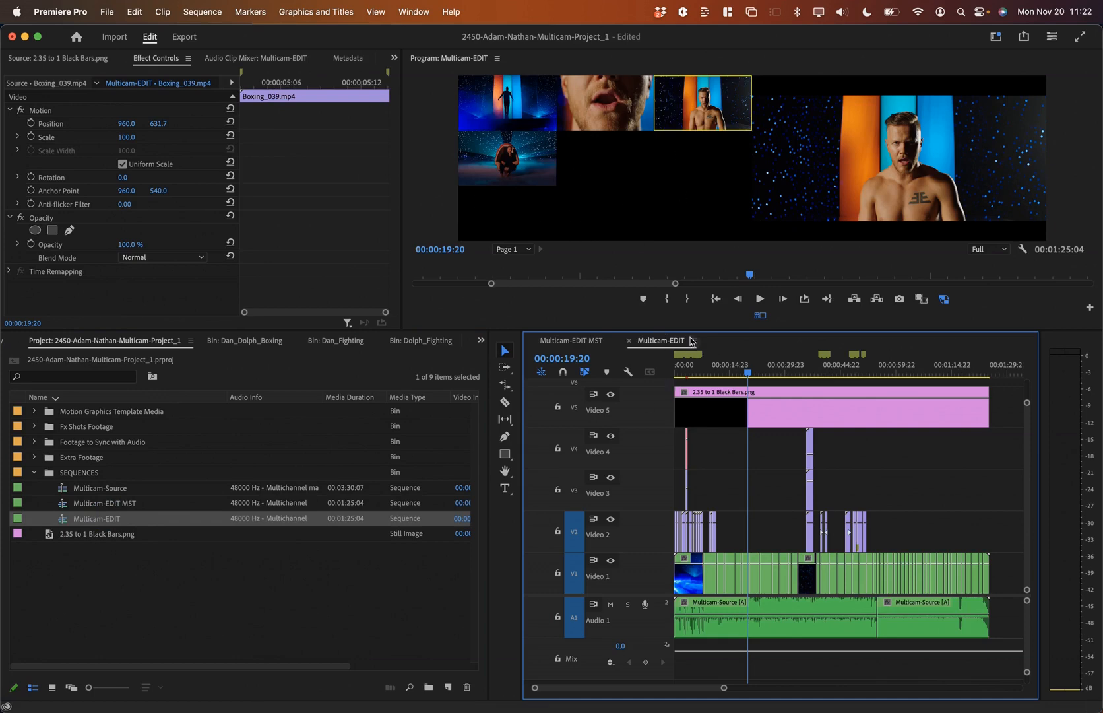
double_click(104, 502)
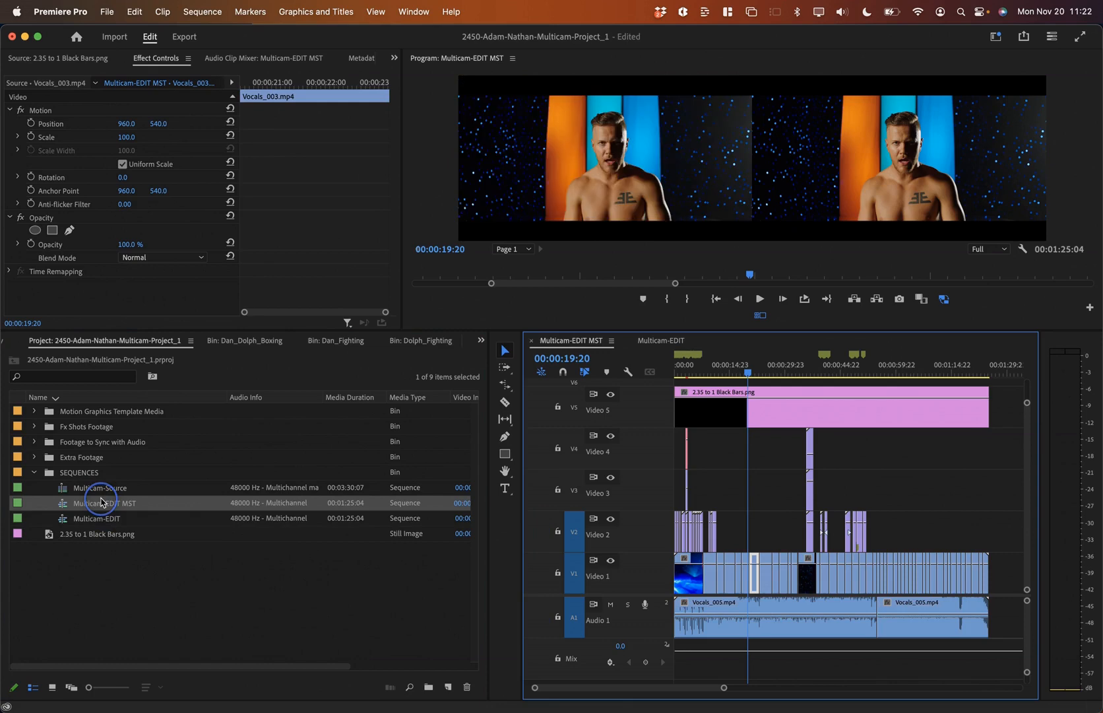
click(651, 338)
click(630, 342)
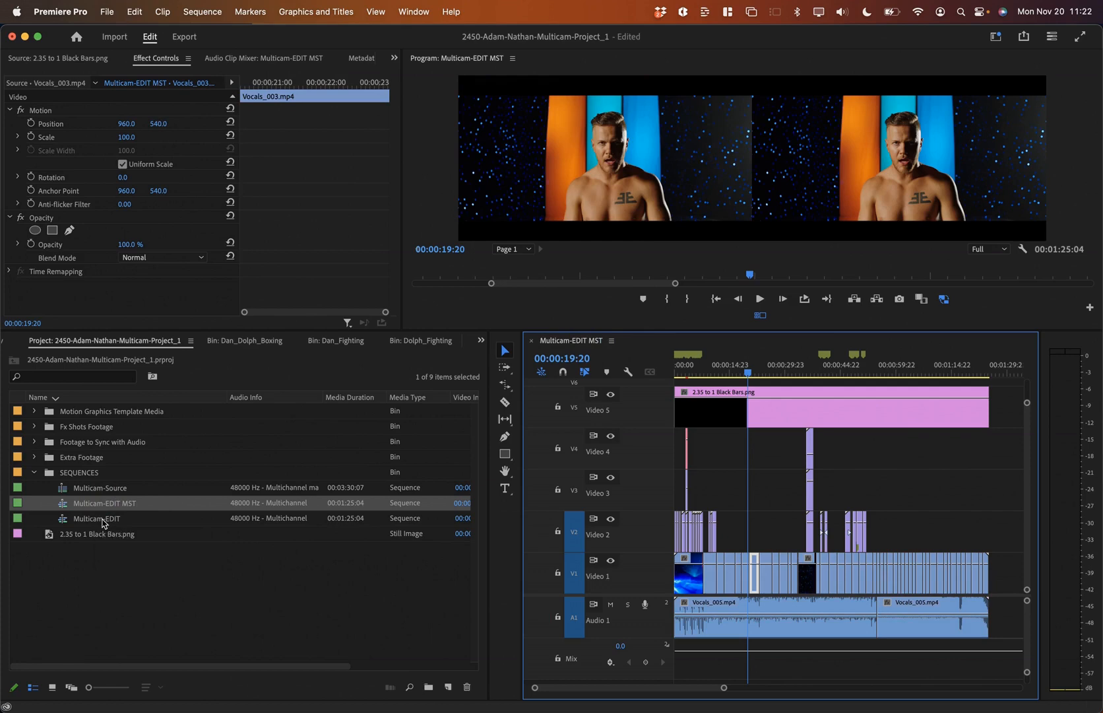
click(102, 520)
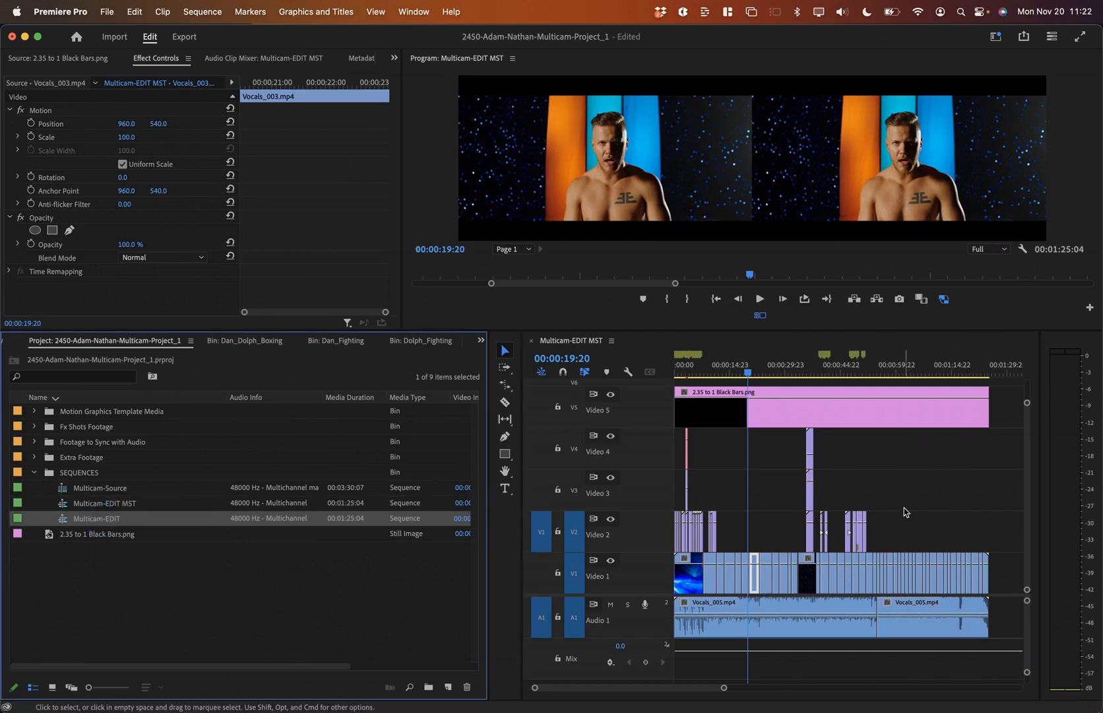
Step: Save the project and bring the Google Sheets assignment forward in Chrome
key(super+s)
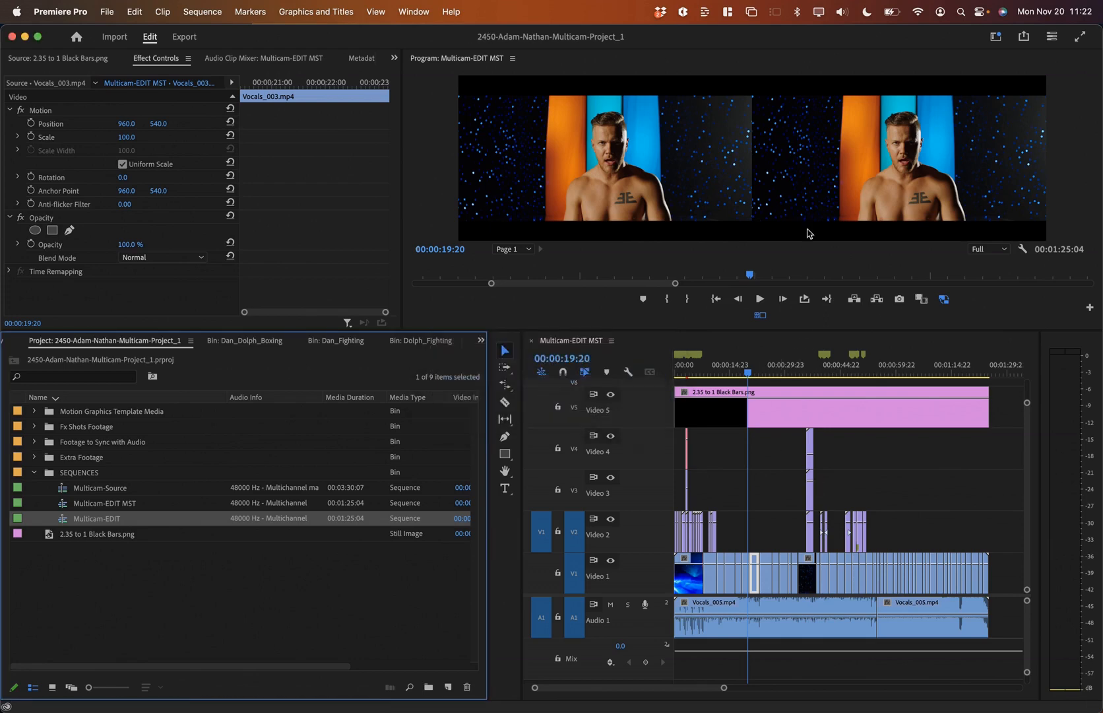
key(super+Tab)
key(super+Tab)
key(super+Tab)
key(super+shift+Tab)
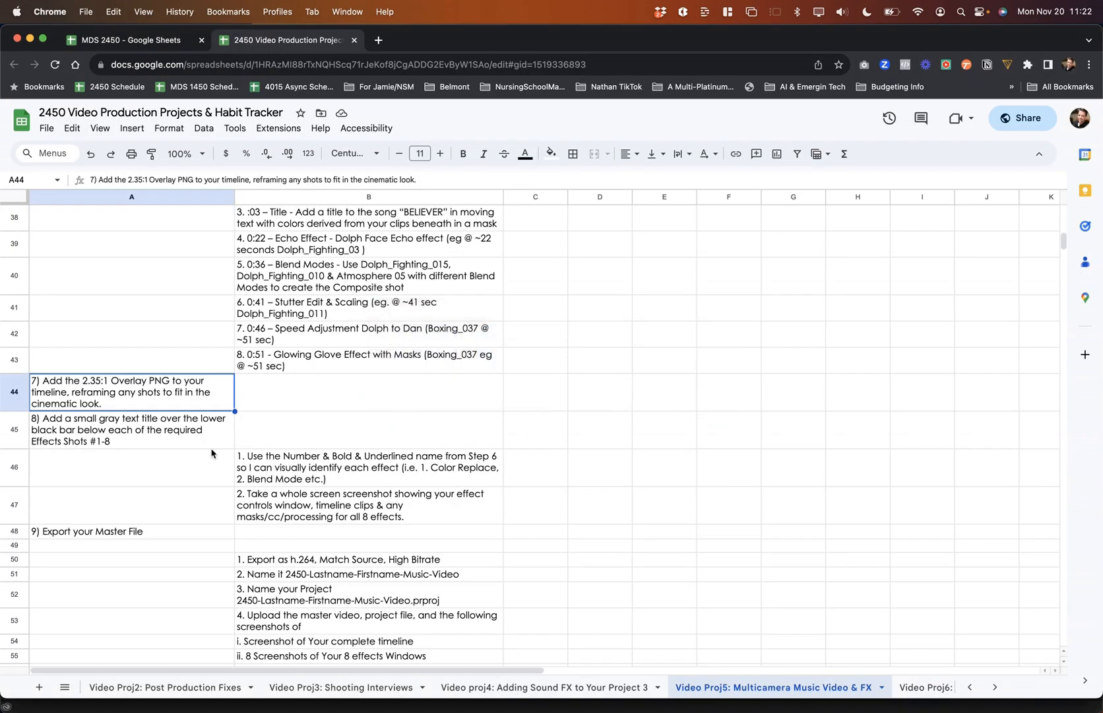
click(176, 437)
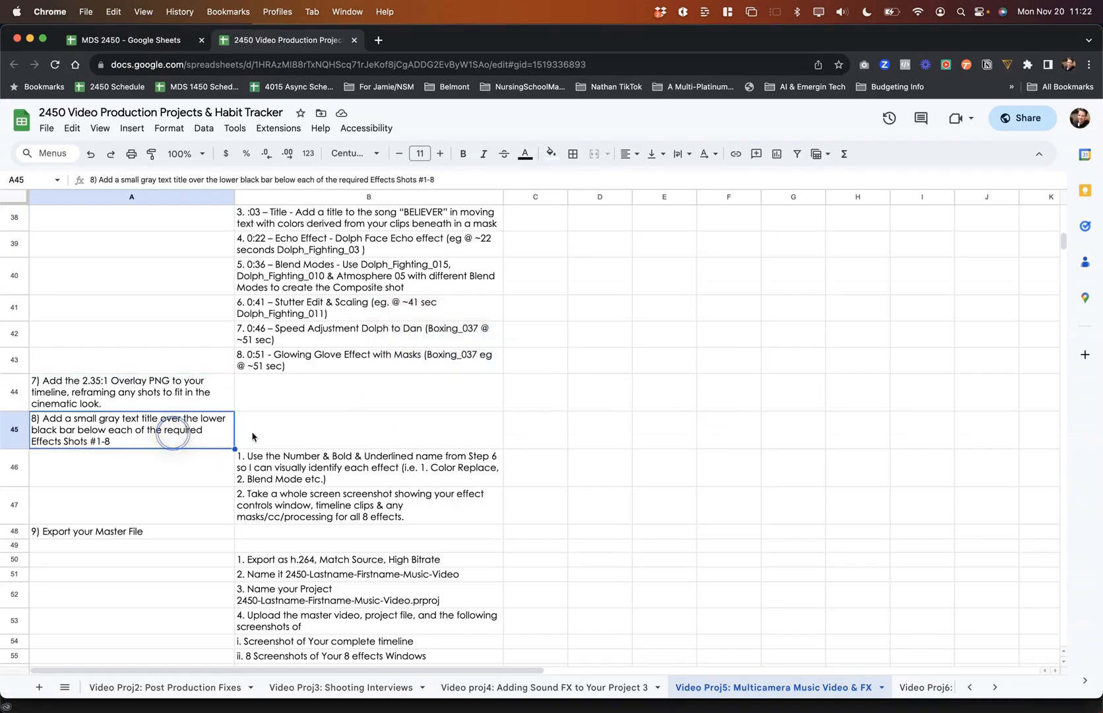
click(355, 470)
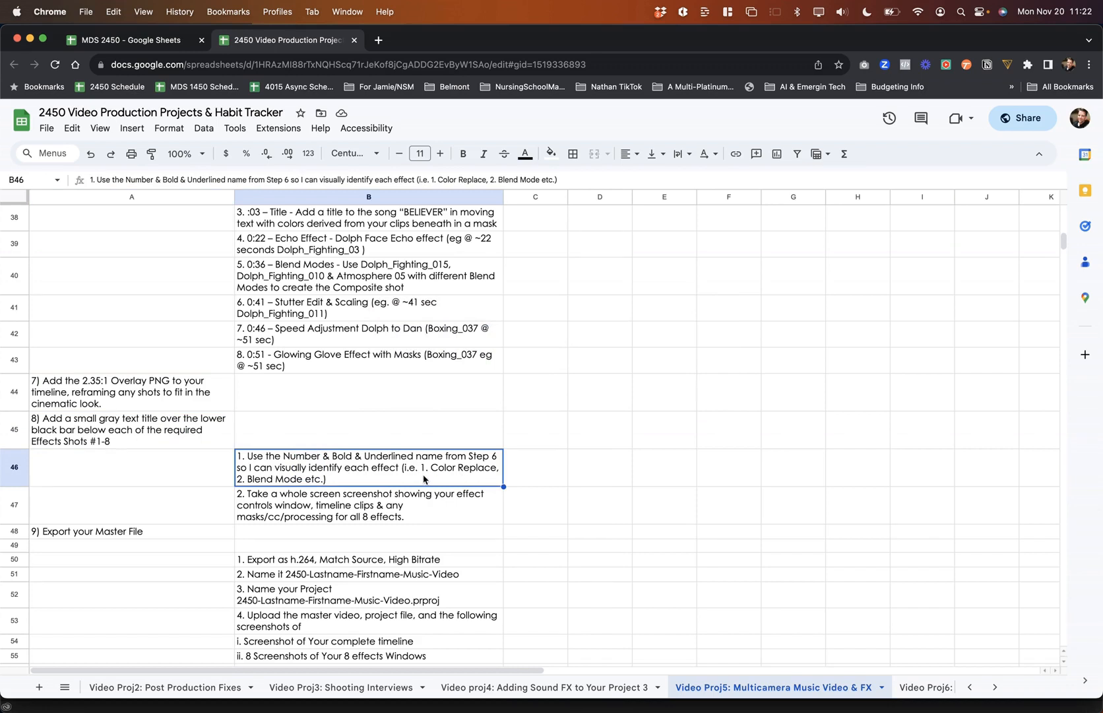
click(266, 512)
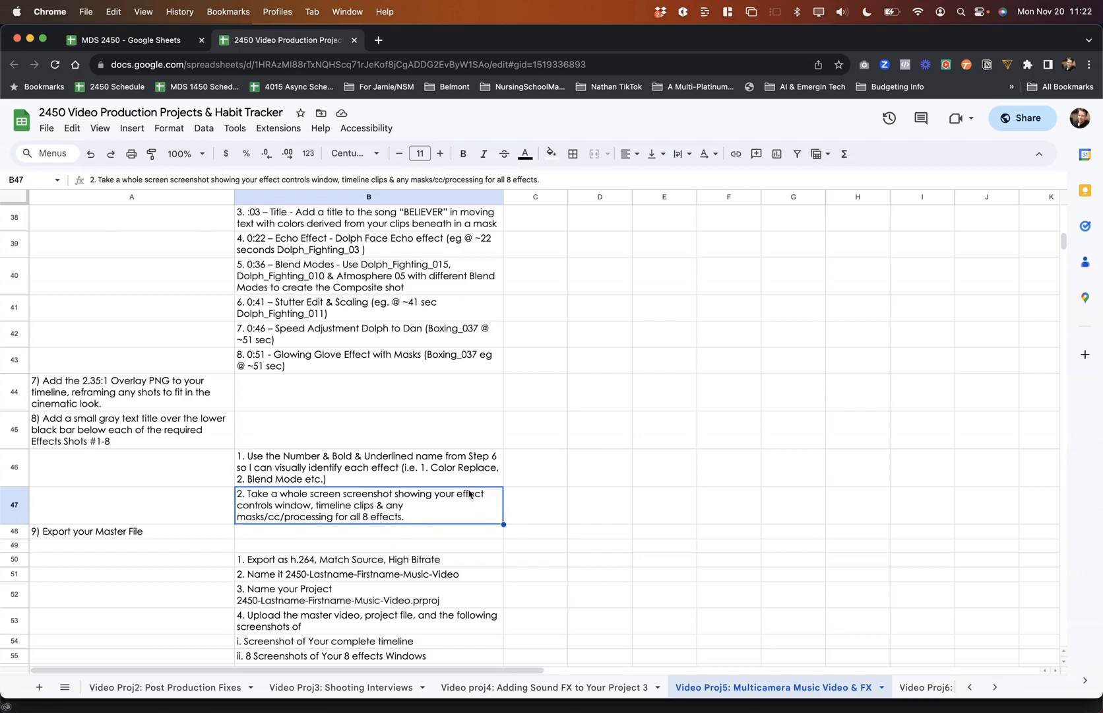
Step: Mark the effect-label instruction in cell B46 of the sheet, then return to Premiere Pro
click(340, 476)
key(super+Tab)
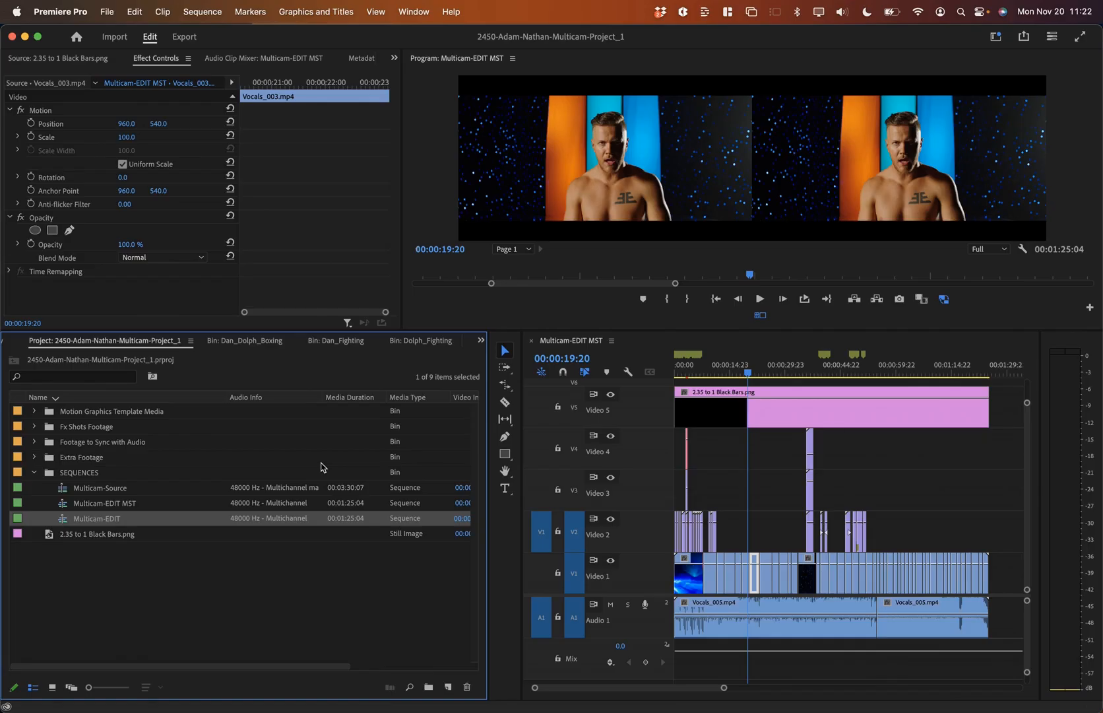
Step: Zoom the timeline around 00:00:03:02 and play back the opening title section
click(685, 374)
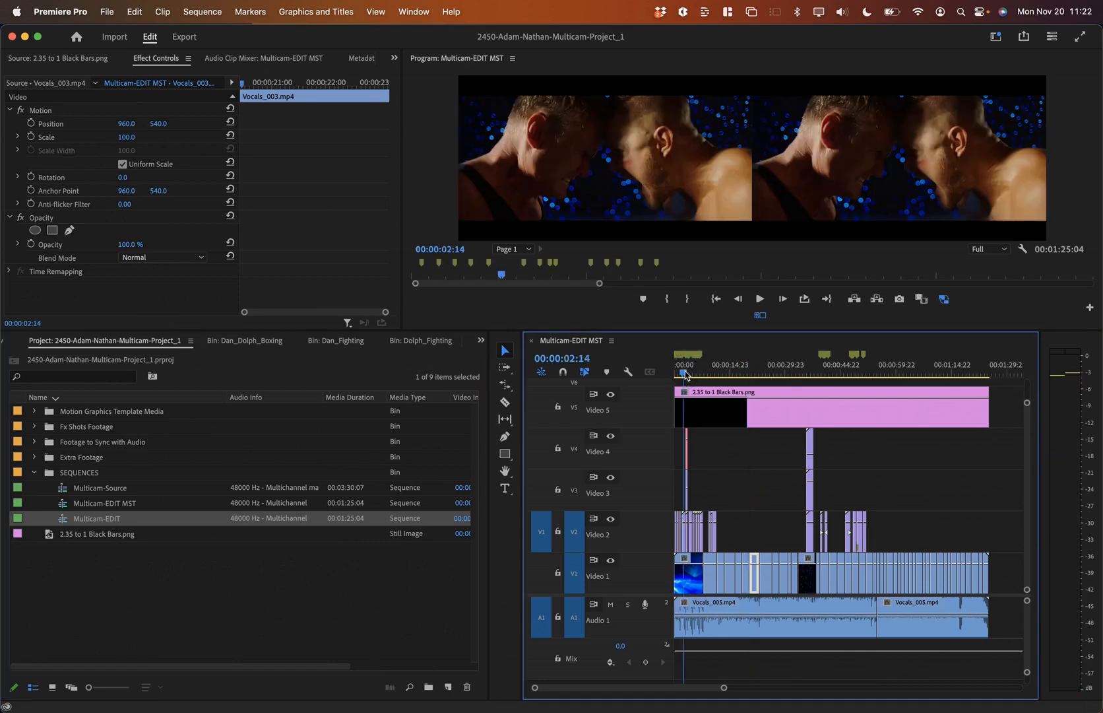
key(=)
key(=)
key(=)
click(779, 374)
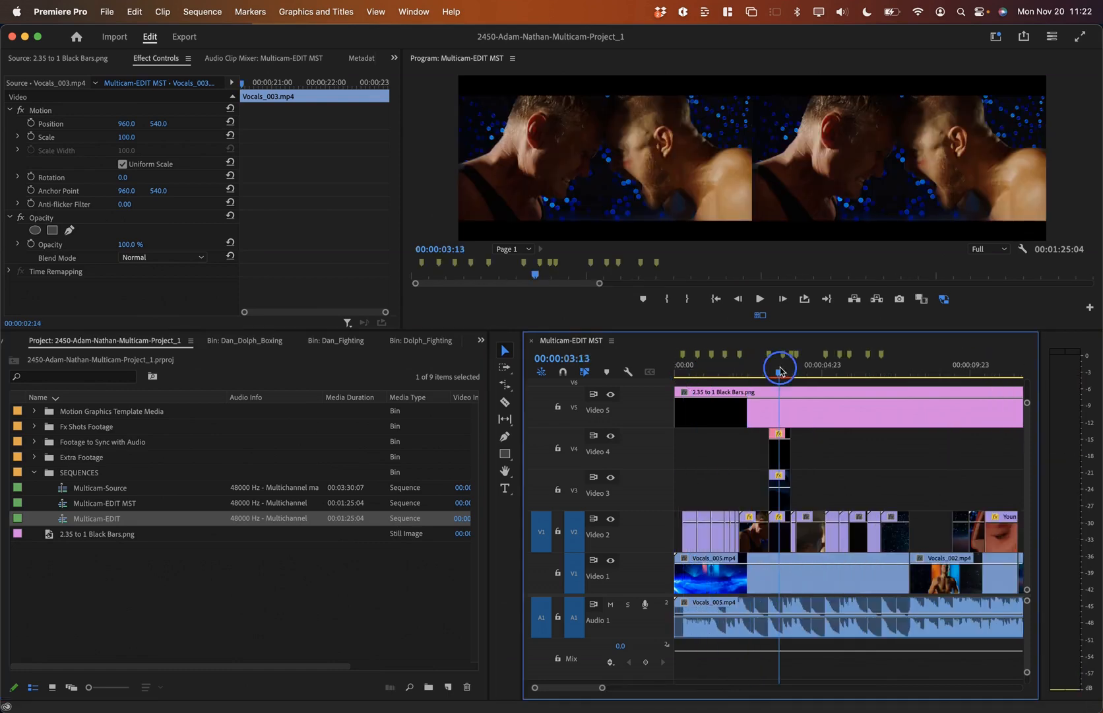
click(768, 374)
key(=)
key(=)
key(space)
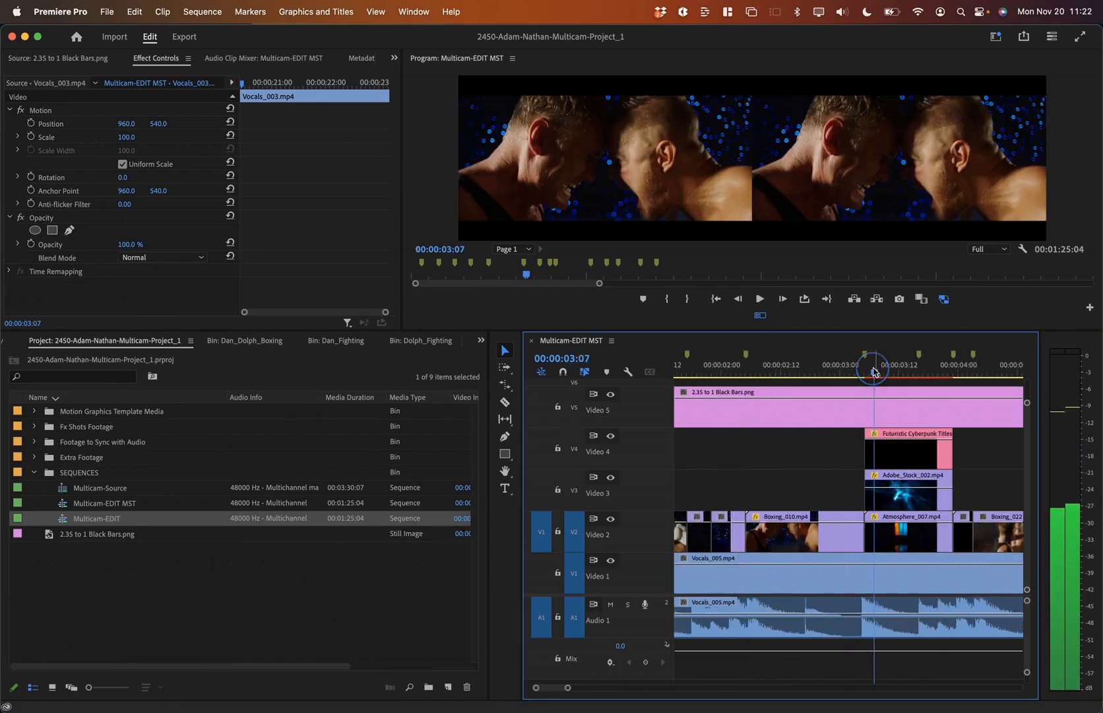
Step: Review the Blend Mode and BELIEVER title tasks in the assignment sheet
key(super+Tab)
scroll(357, 304, up, 3)
click(328, 282)
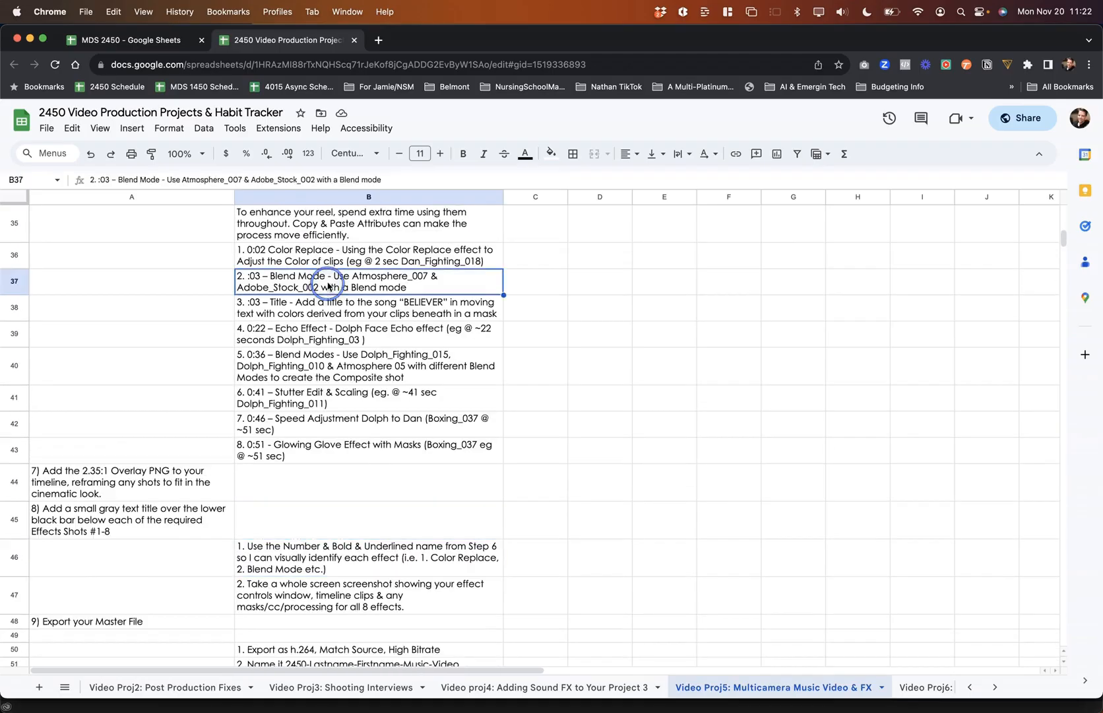
click(364, 320)
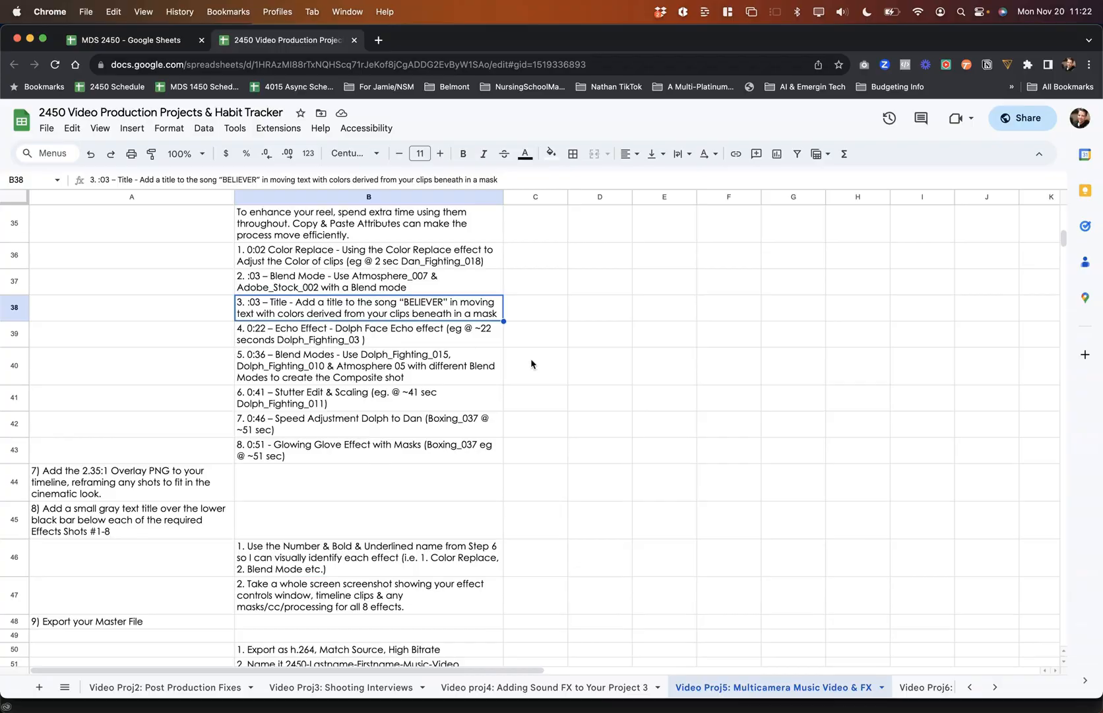
key(super+Tab)
Step: Move the 2.35 to 1 Black Bars clip up from Video 5 to Video 6
mouse_move(870, 369)
mouse_down()
mouse_move(892, 371)
mouse_move(870, 372)
mouse_up()
click(793, 417)
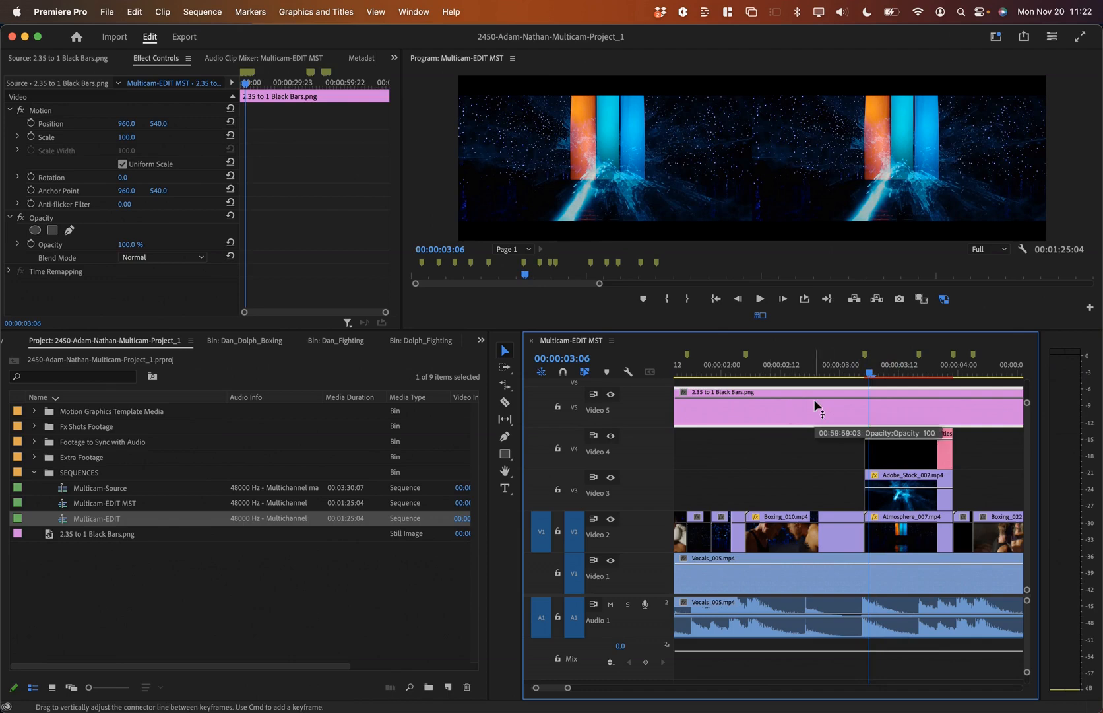
key(alt+Up)
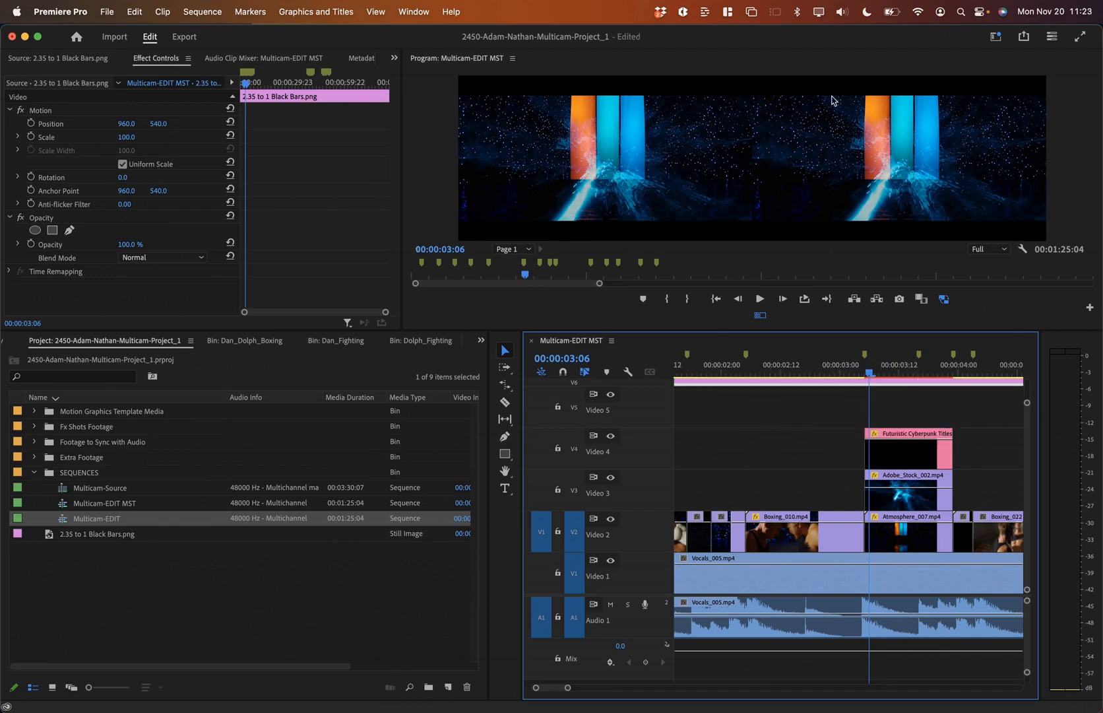
Step: Search Essential Graphics for 'basic' and drop the Basic Title template onto Video 5
click(425, 8)
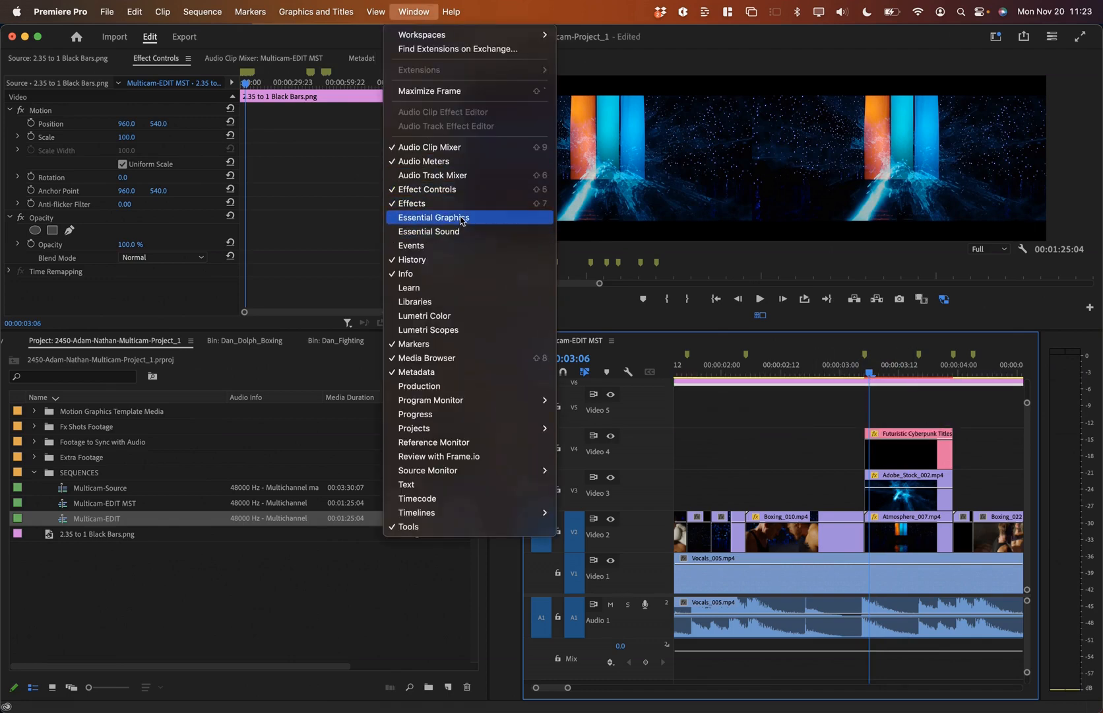
click(422, 216)
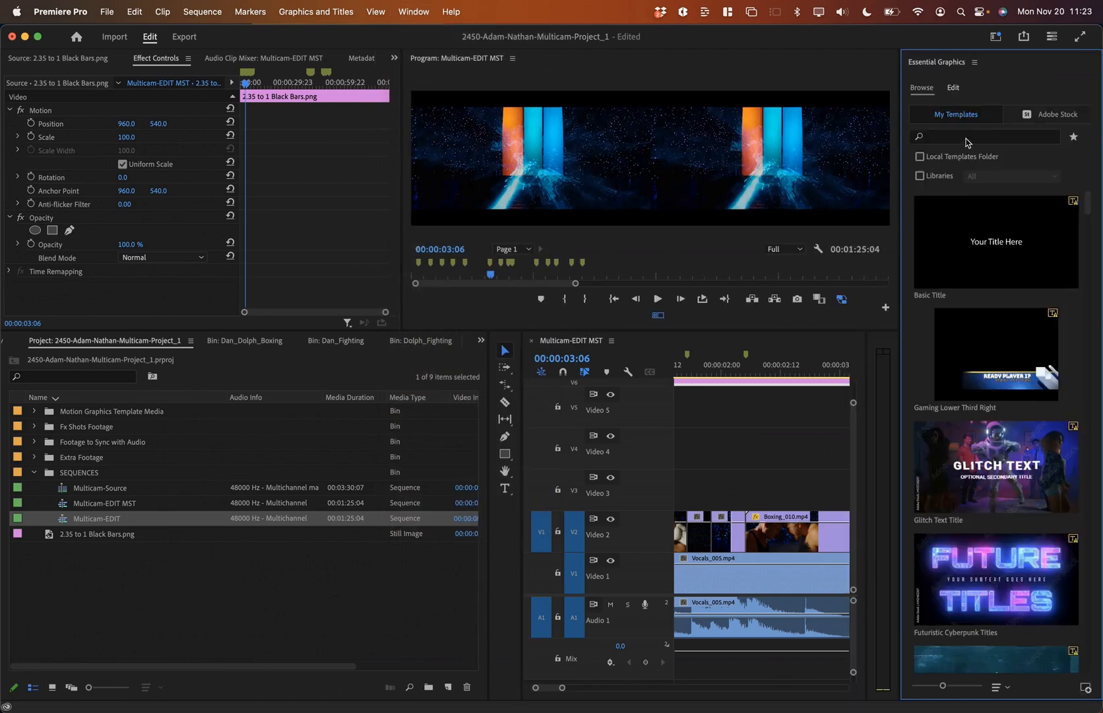
click(941, 135)
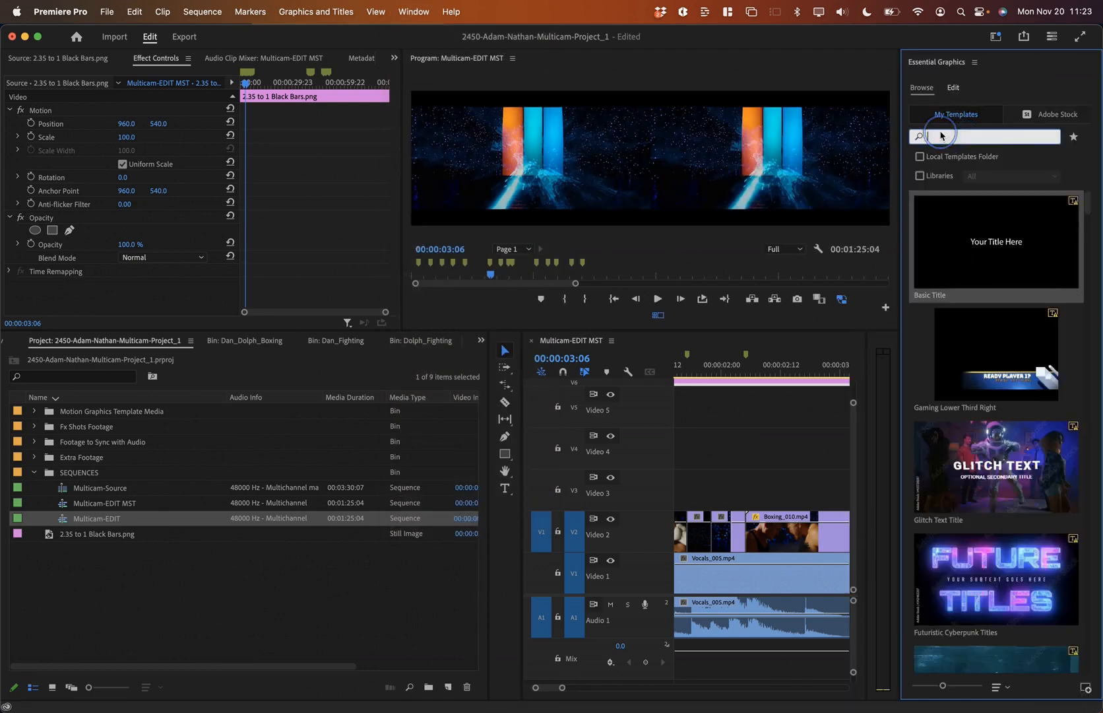
text(basic)
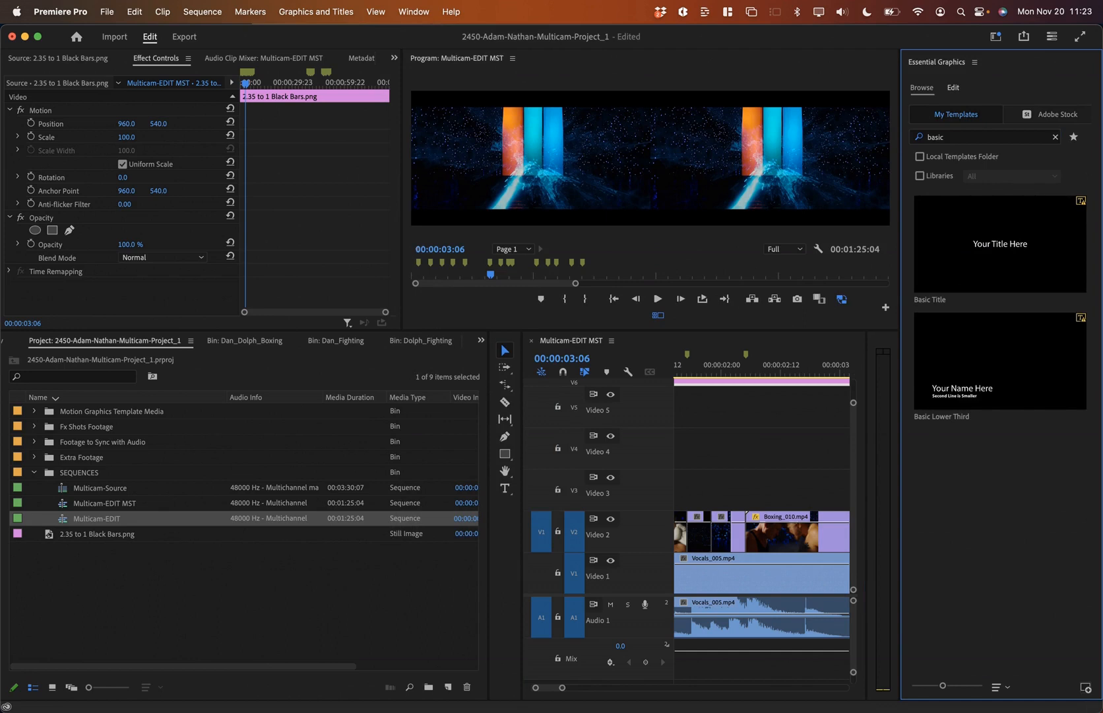
drag(1017, 260, 713, 402)
Step: Trim the Your Title Here clip to a short span over the title shot near 3 seconds, then play it back
click(716, 452)
scroll(841, 451, down, 3)
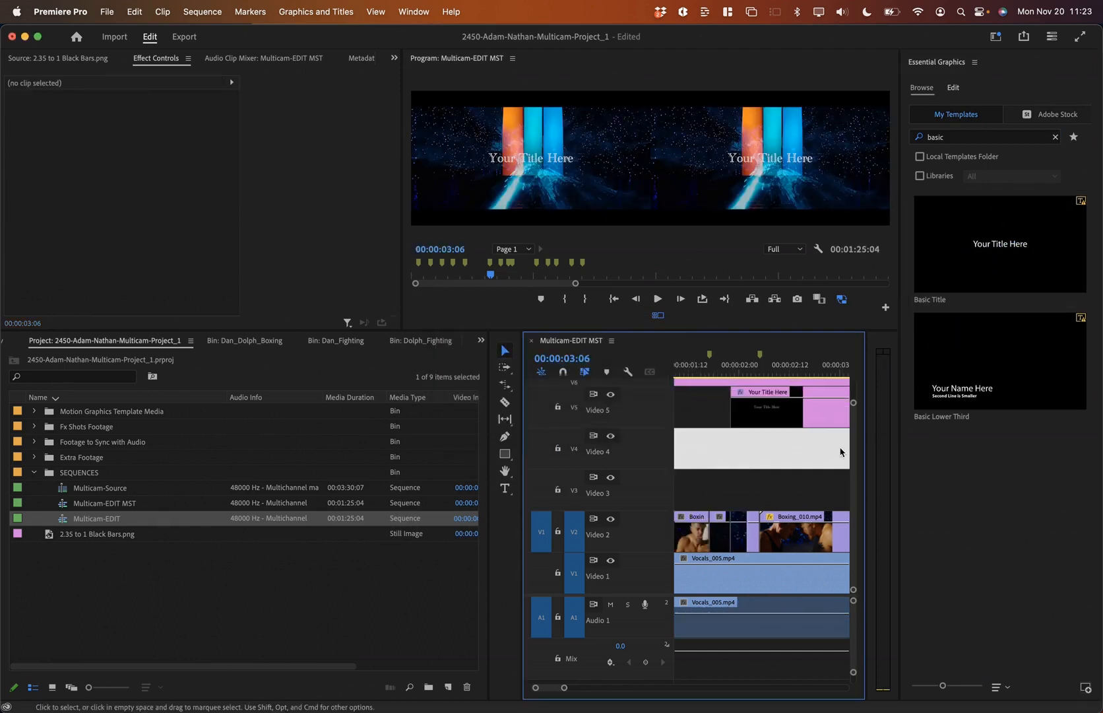
scroll(757, 483, down, 2)
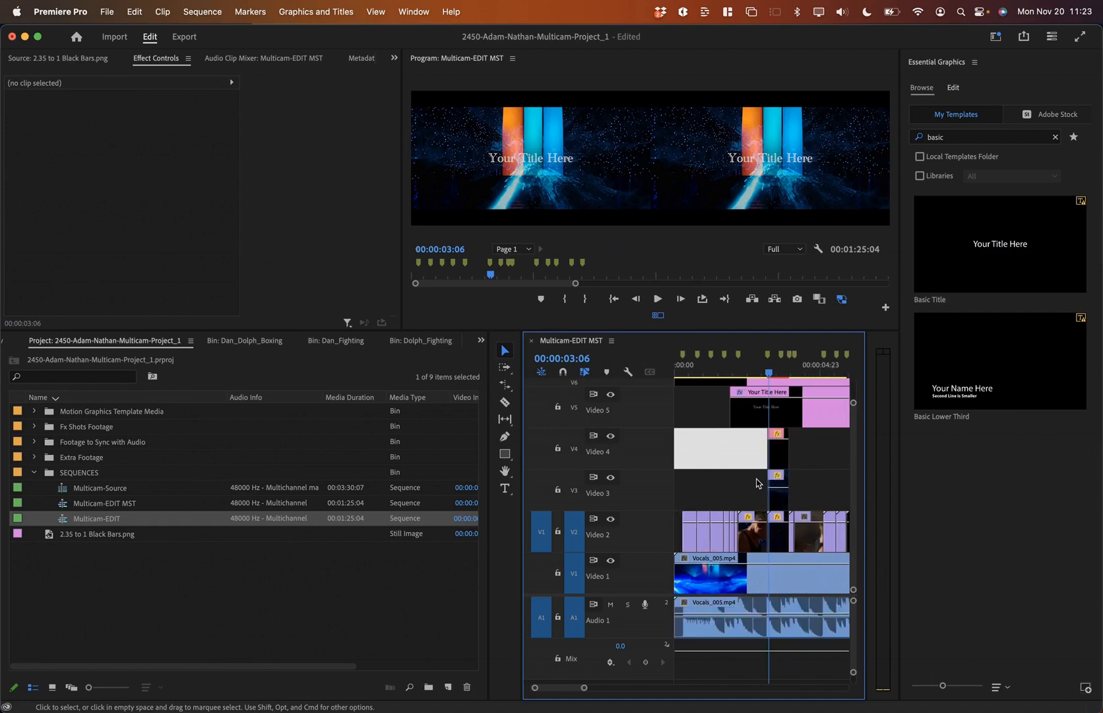
scroll(757, 483, right, 3)
scroll(757, 484, left, 2)
drag(812, 408, 728, 410)
scroll(729, 411, left, 2)
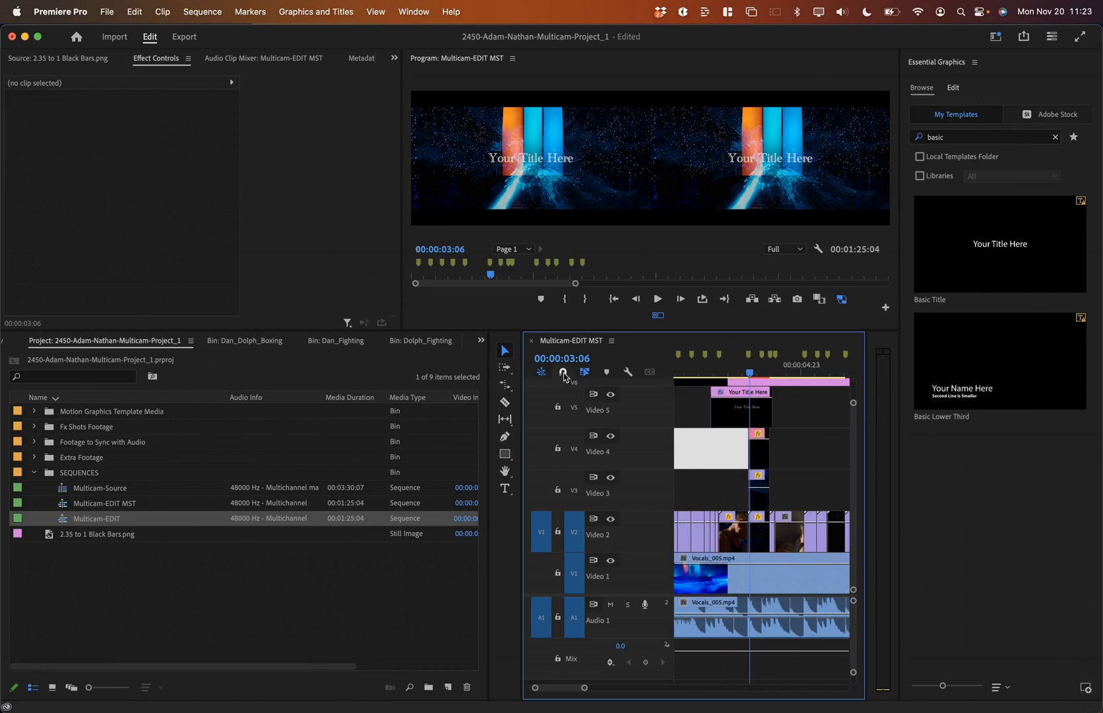
drag(713, 409, 765, 414)
key(space)
key(space)
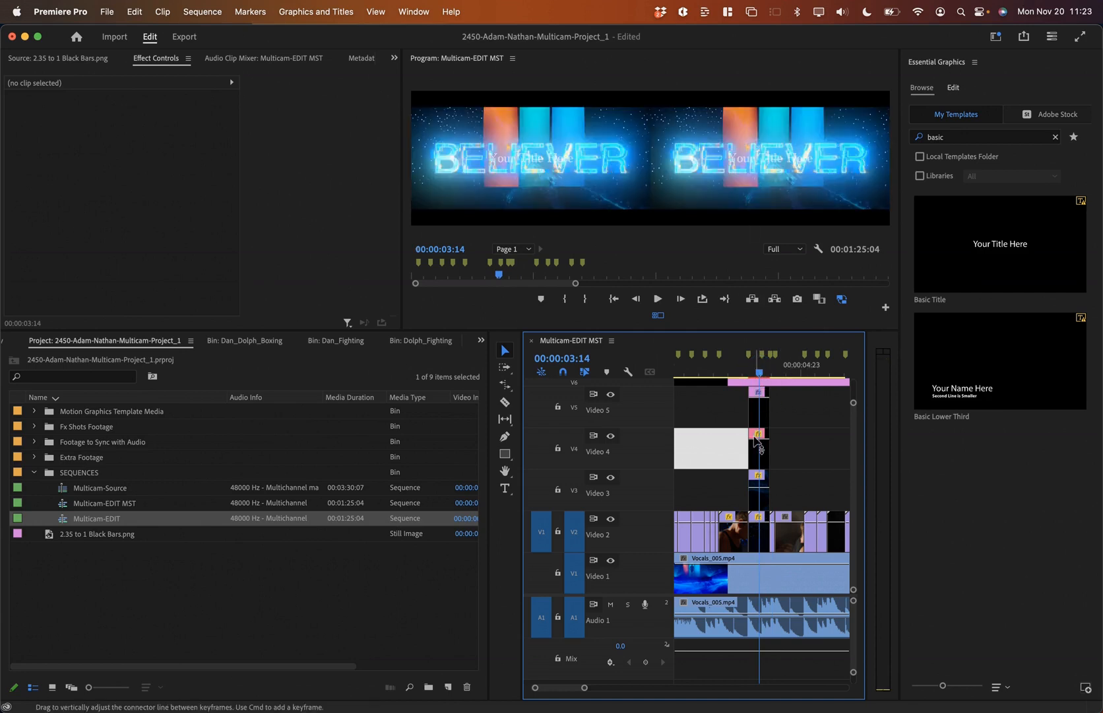
Step: Try editing the title's text layer, then dismiss the crash report without sending it
click(756, 410)
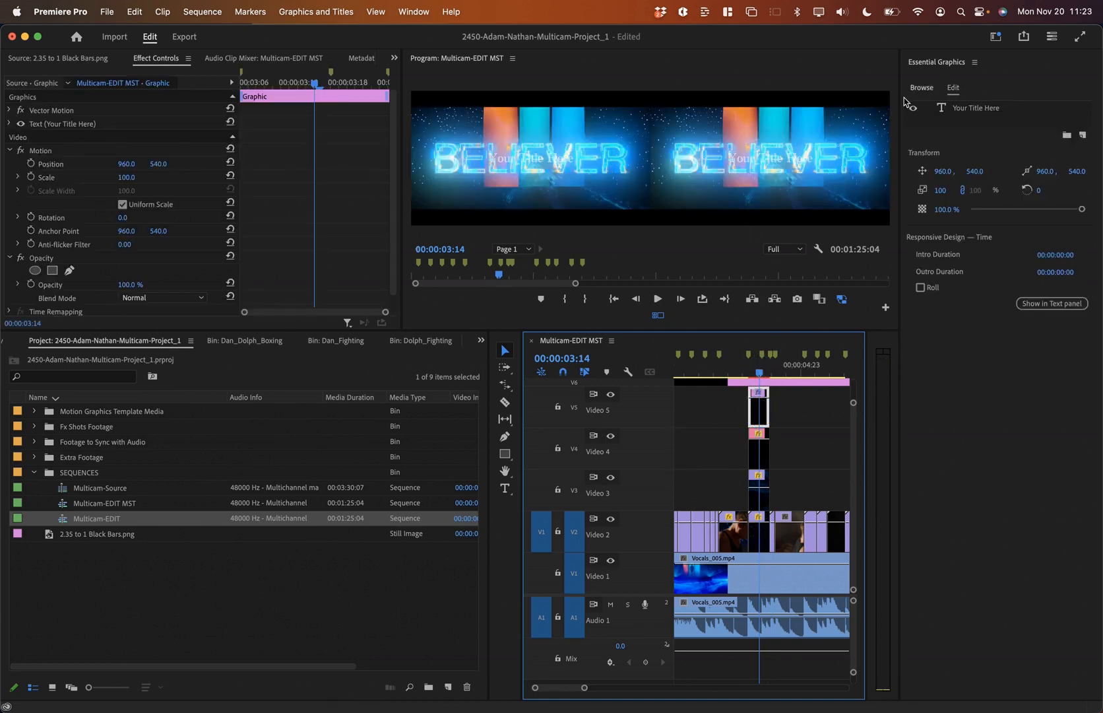
double_click(983, 108)
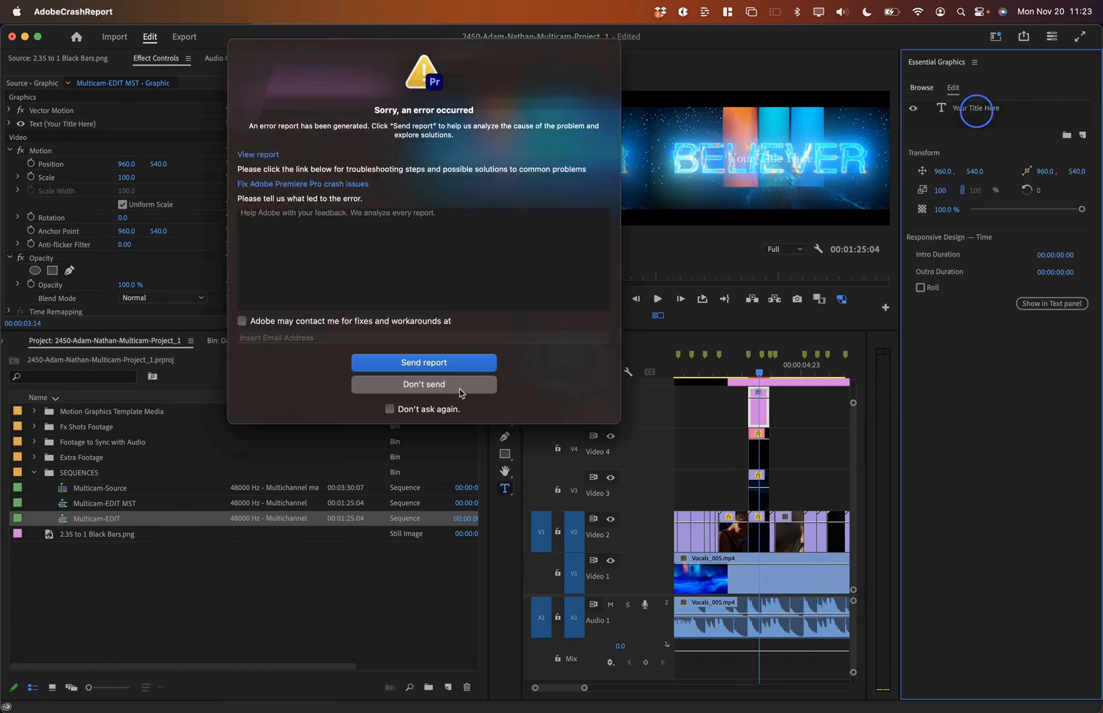
click(457, 385)
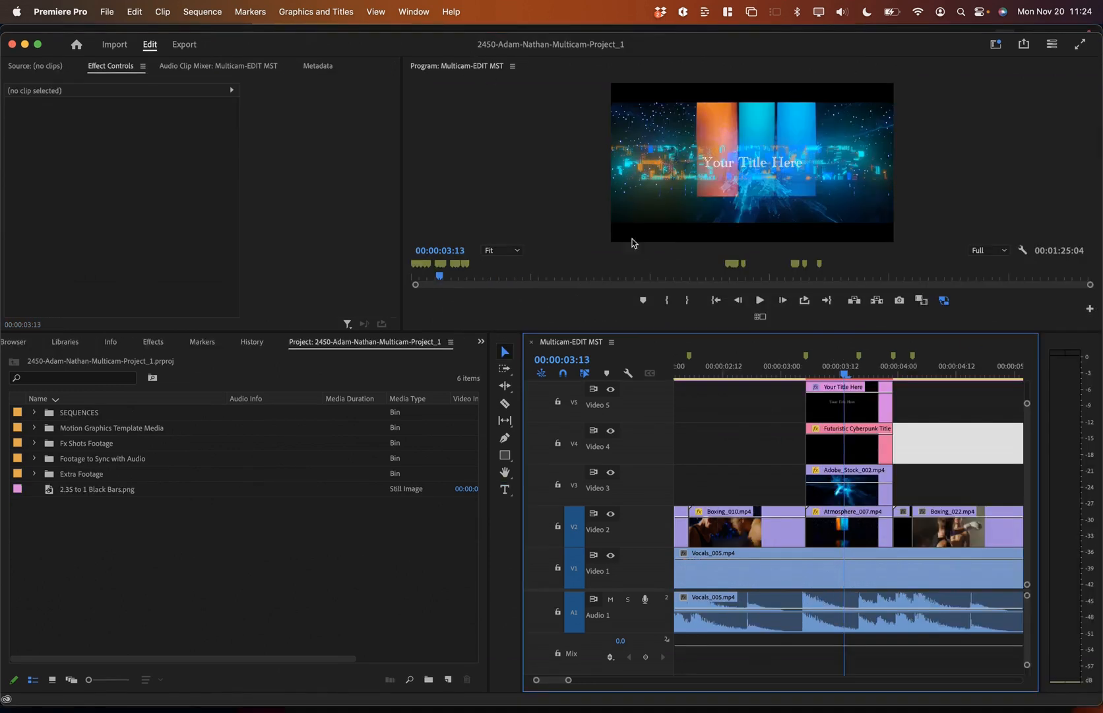
Step: Select the title clip at 00:00:03:13 and recheck the Blend Mode and BELIEVER tasks
click(835, 407)
drag(829, 367, 846, 366)
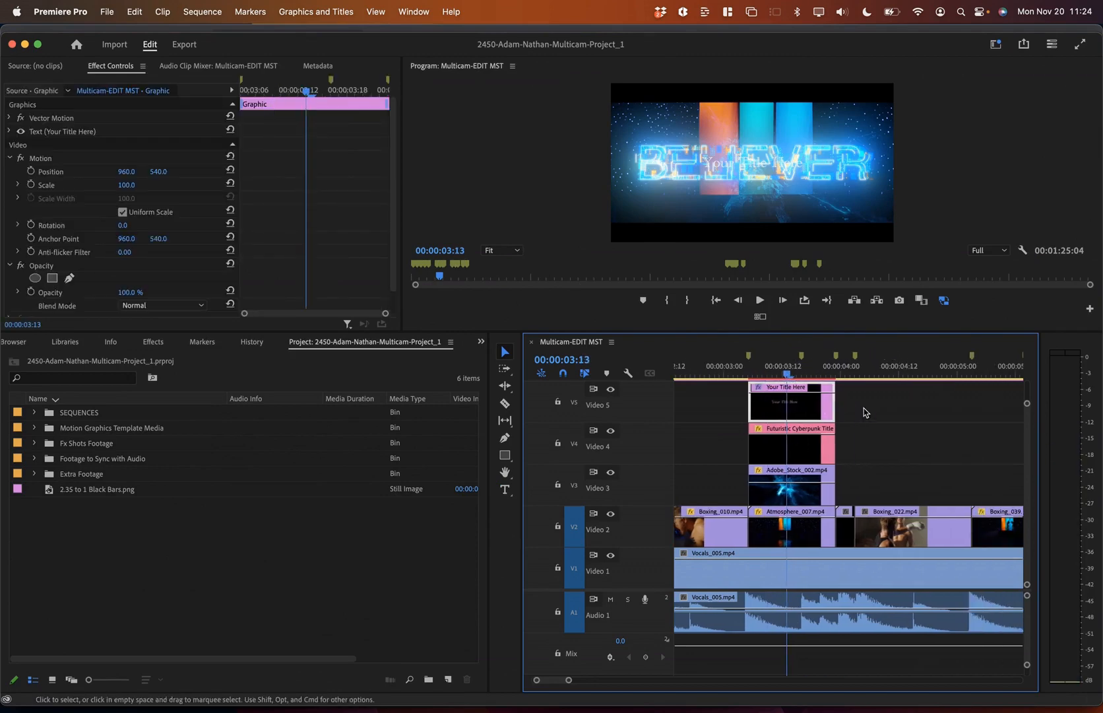
key(super+Tab)
click(262, 283)
click(292, 307)
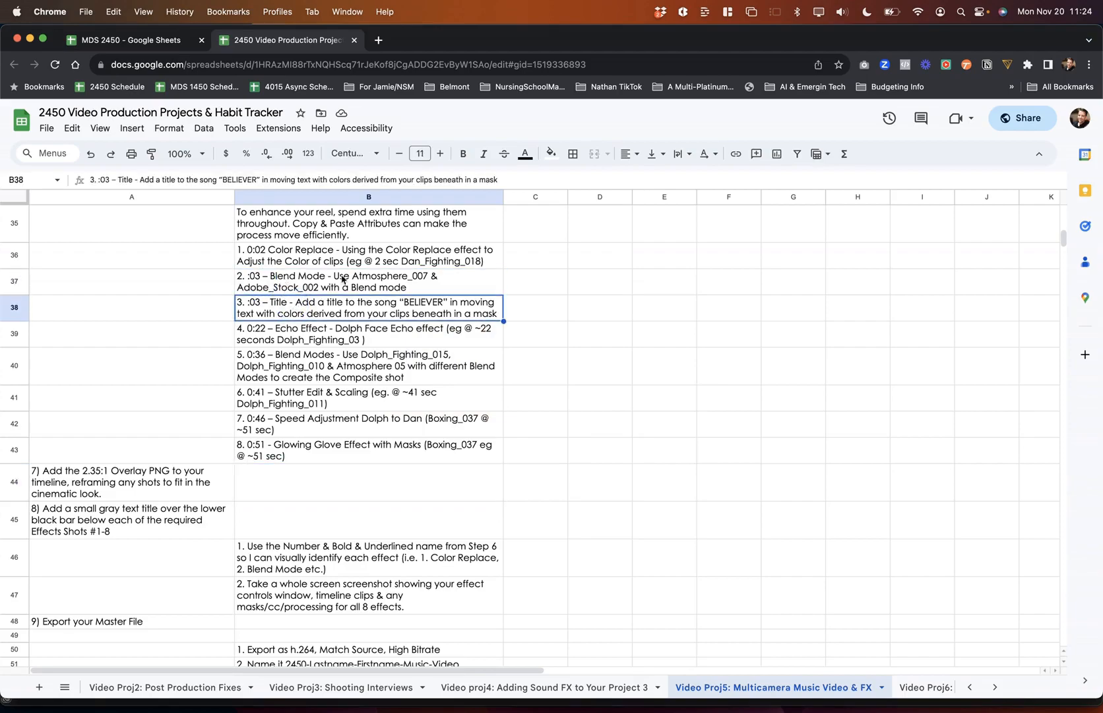
key(super+Tab)
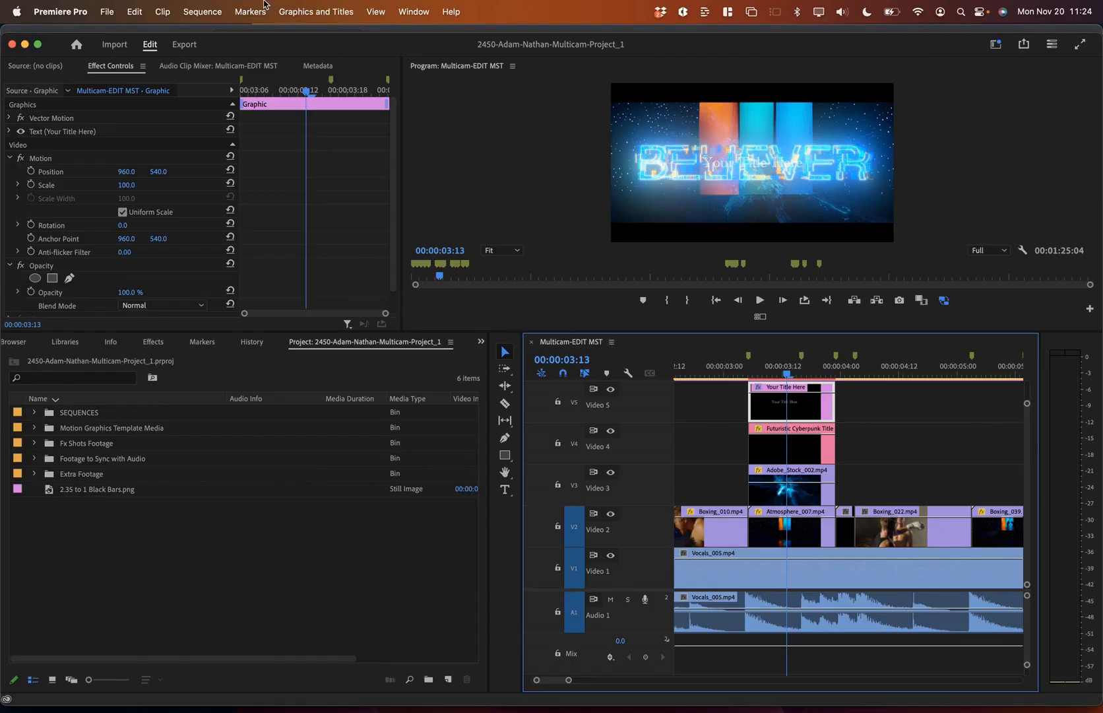
Step: Show Essential Graphics and select the Your Title Here text layer
click(423, 9)
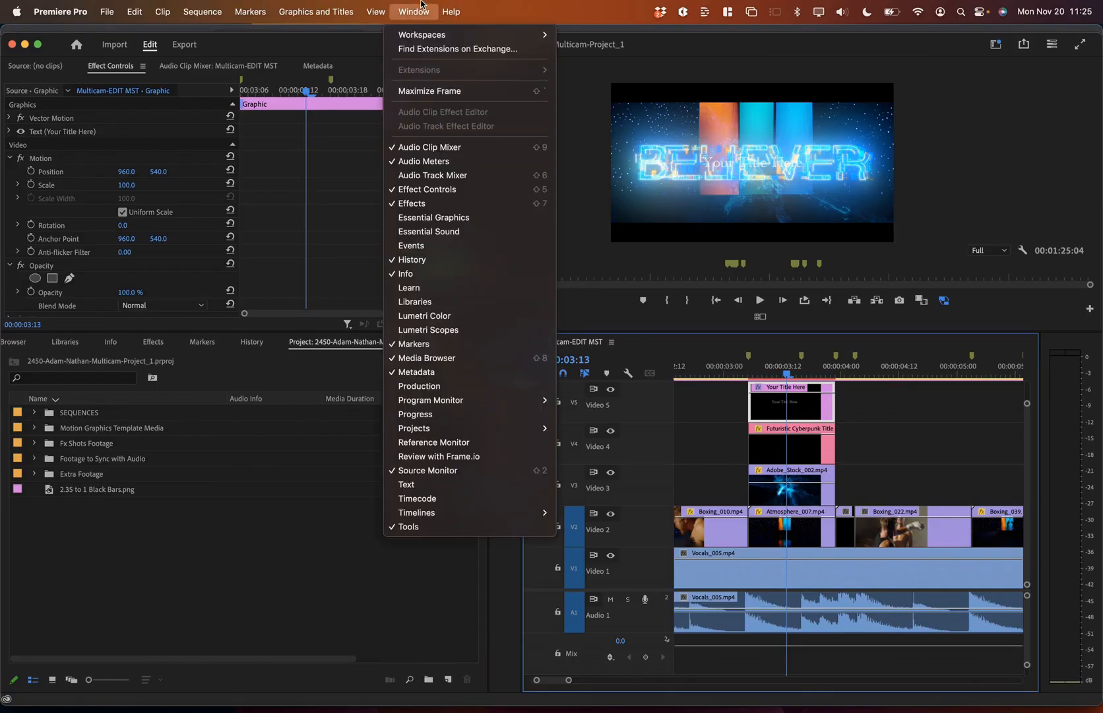
click(433, 217)
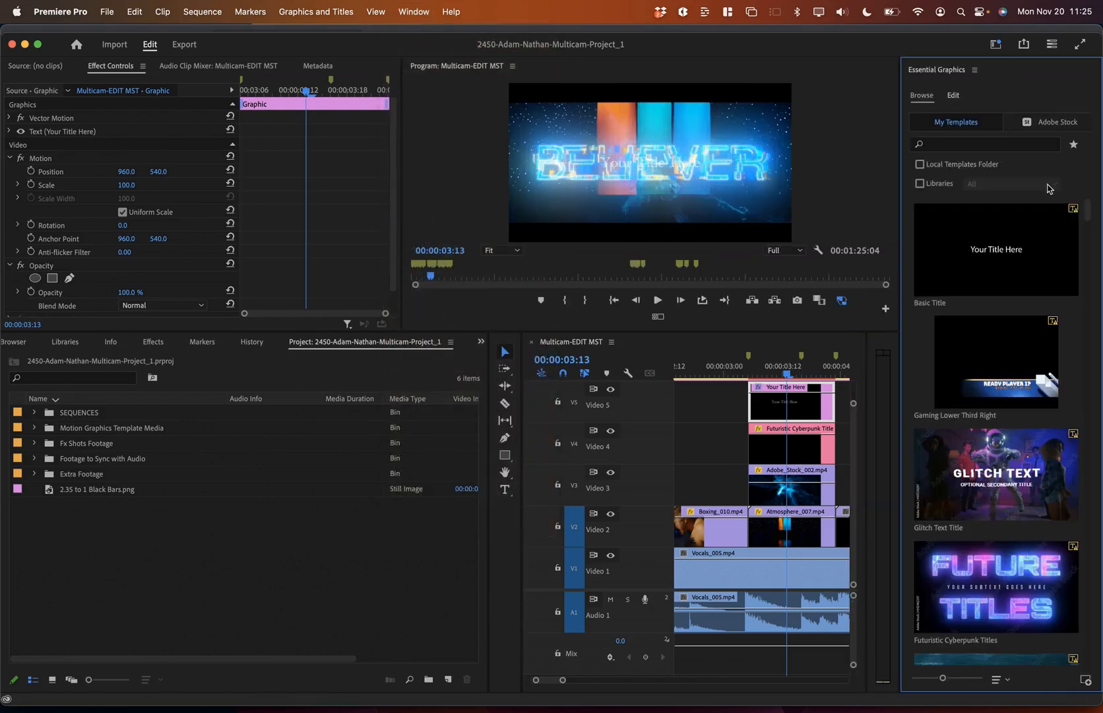
click(962, 96)
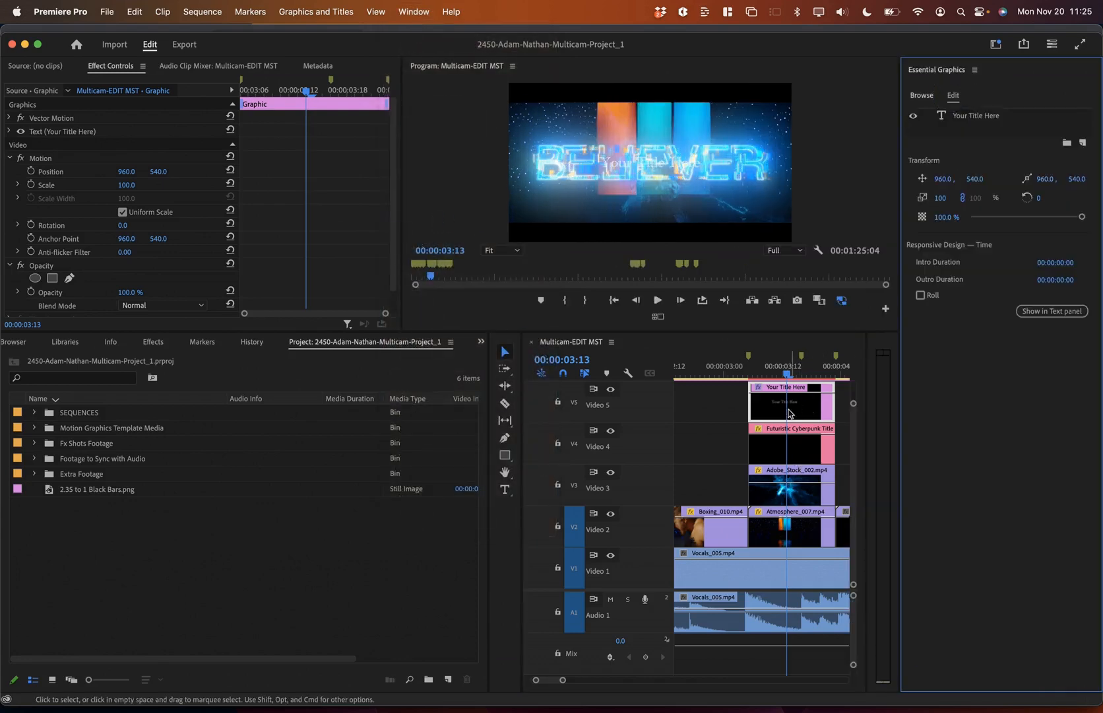
click(968, 116)
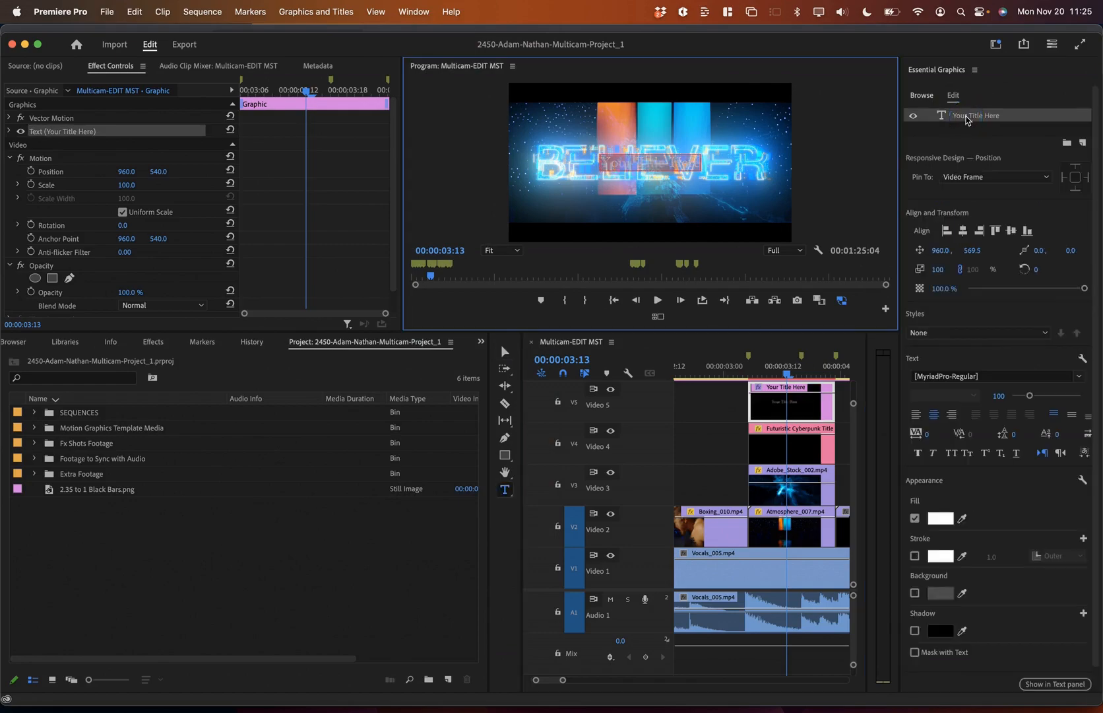
key(super+Tab)
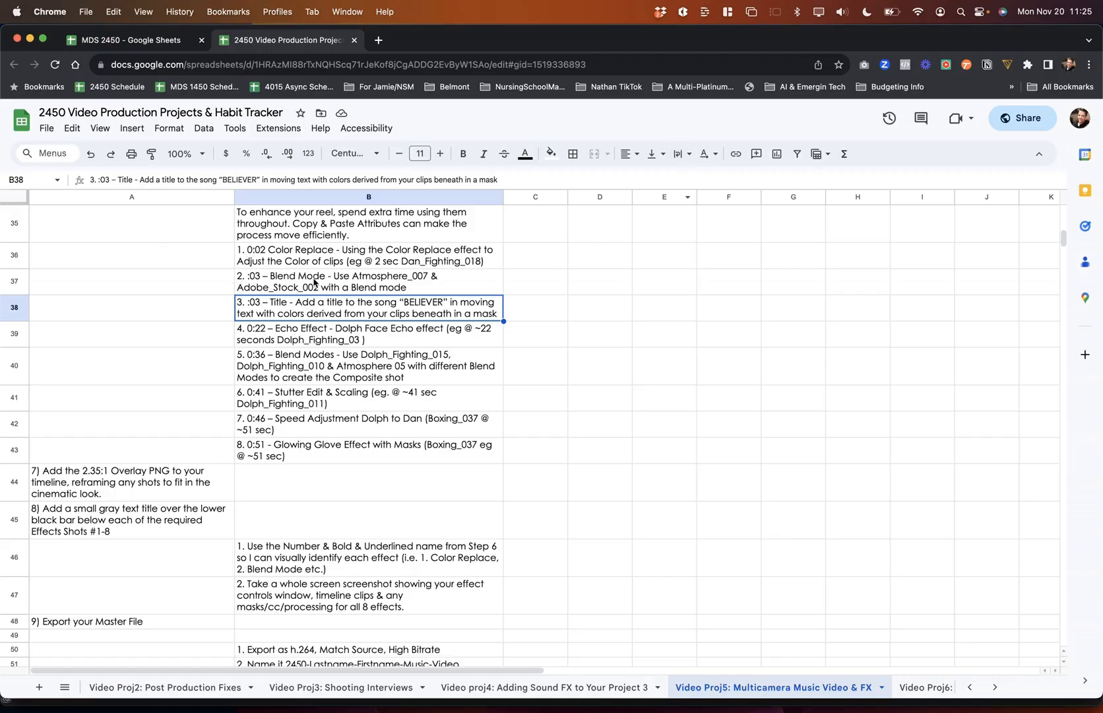
key(super+Tab)
Step: Change the text to '2. Blend Modes' and nudge it right to 984.0, 611.5
text(2.)
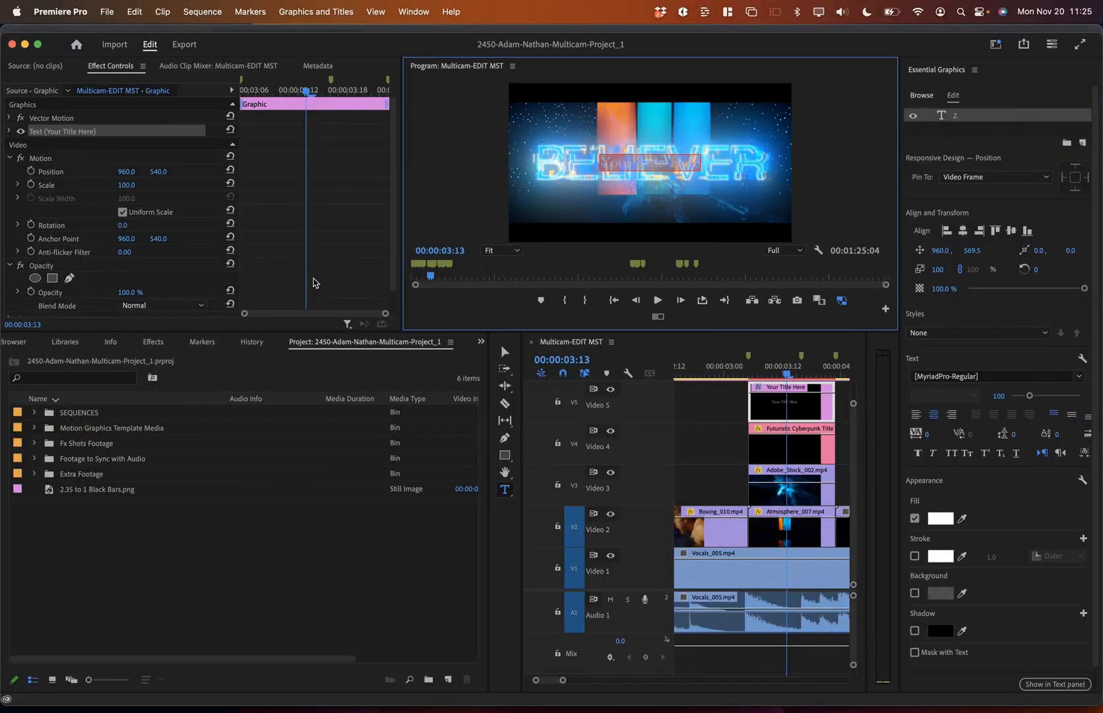
text( Blend Modes)
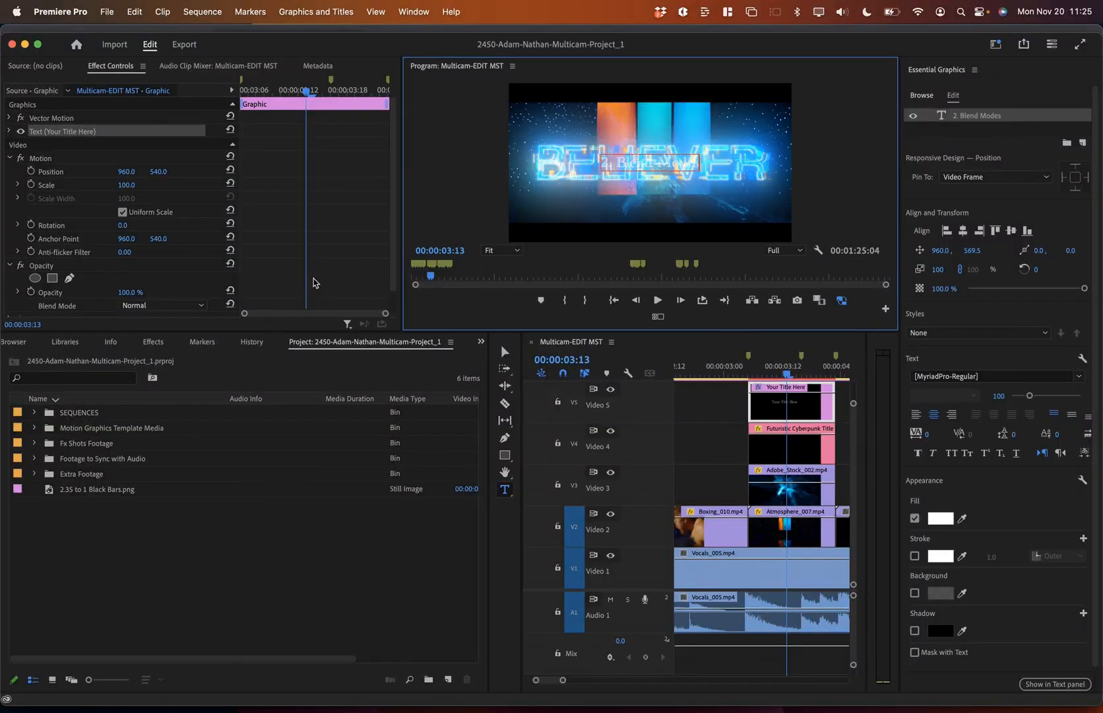
click(940, 251)
drag(940, 251, 977, 252)
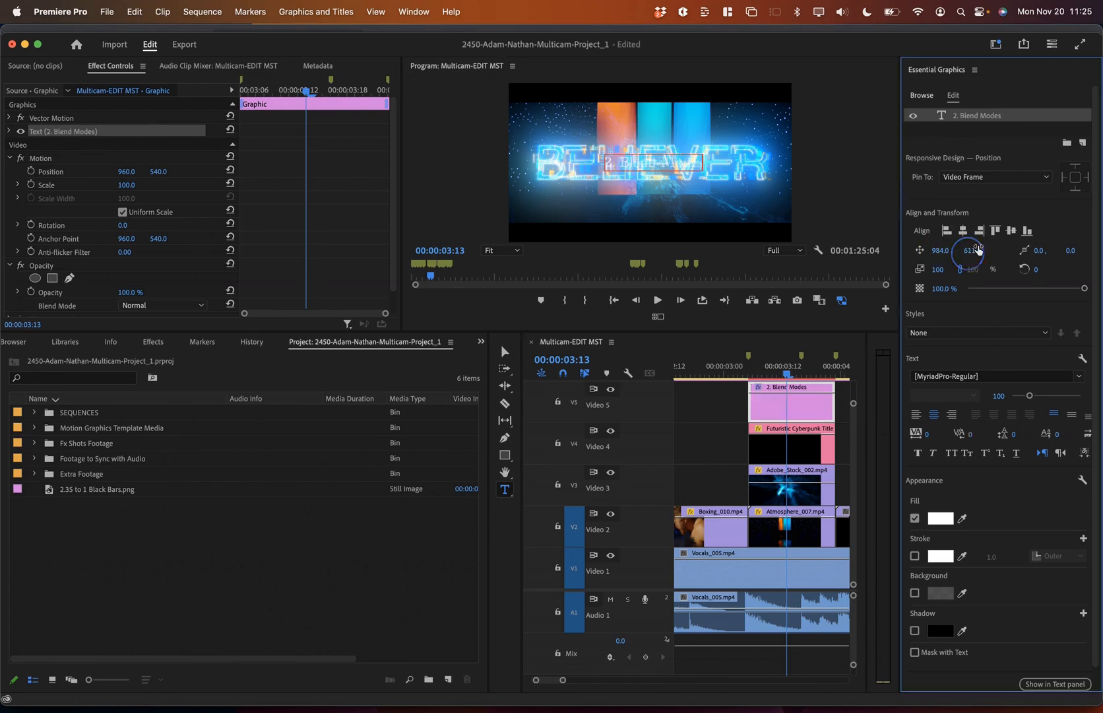
click(974, 132)
click(965, 116)
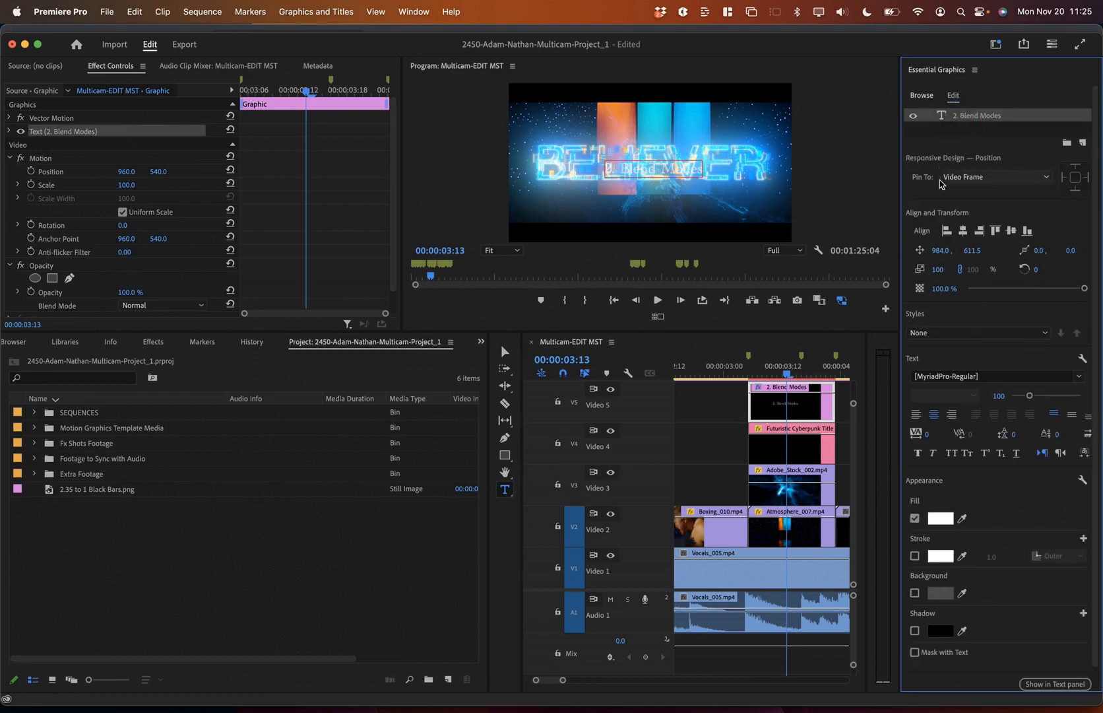
Step: Reposition the 2. Blend Modes label to 1027.0, 976.0, at the frame's bottom edge
click(940, 250)
drag(941, 250, 948, 250)
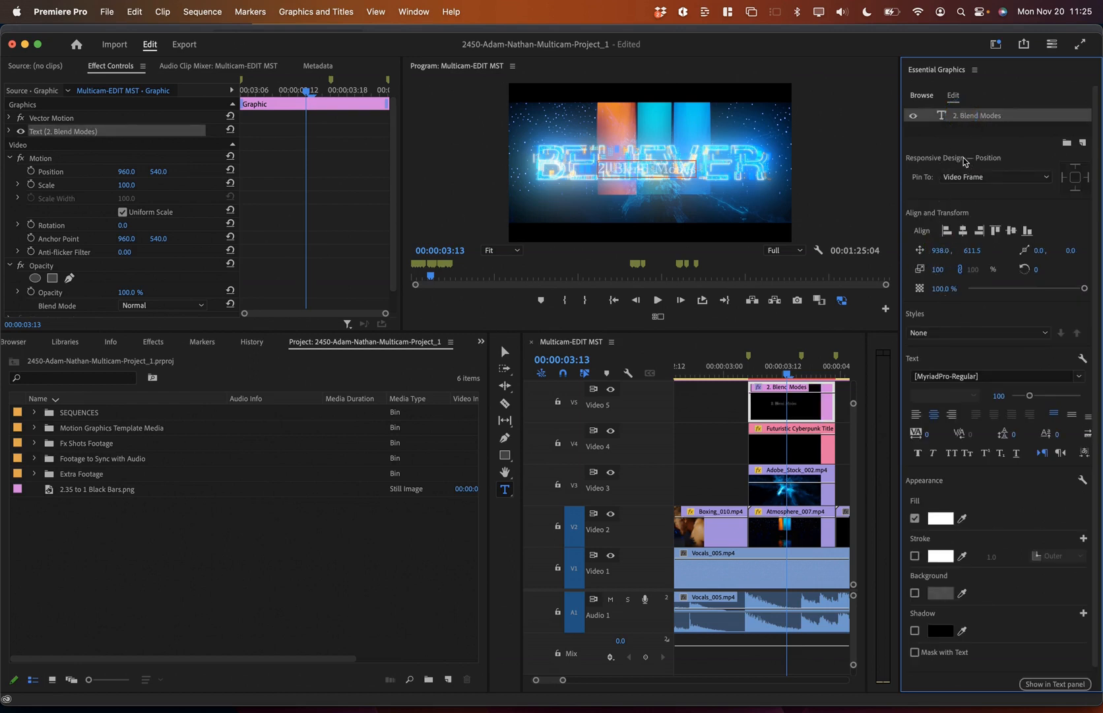
click(778, 419)
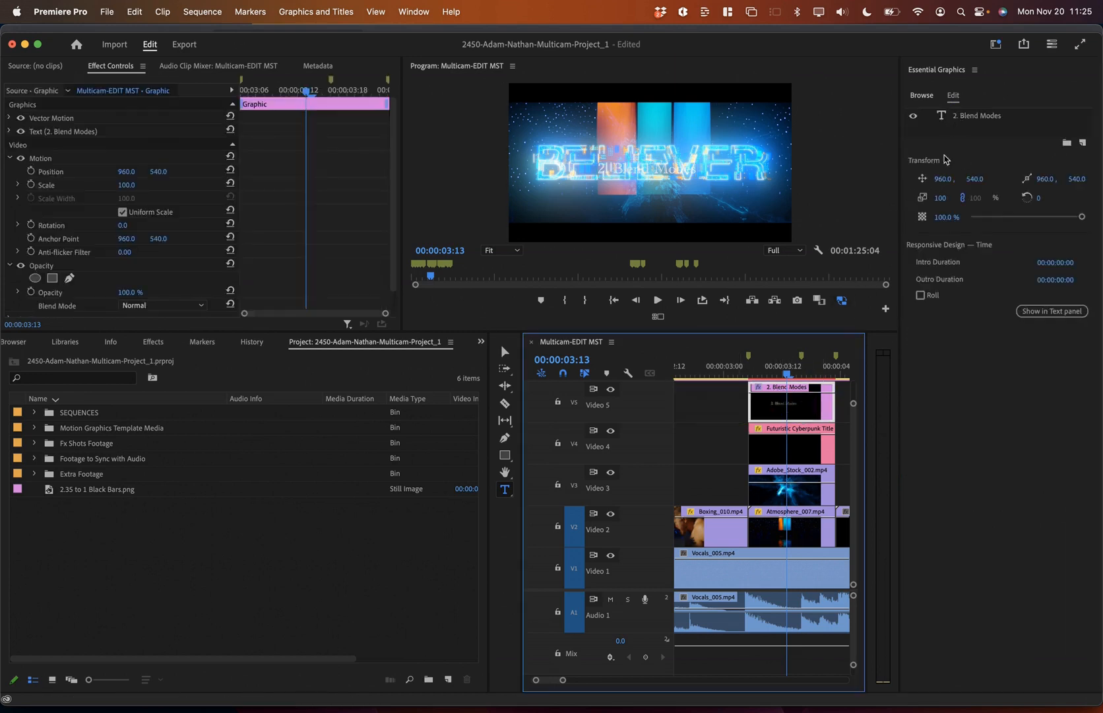
drag(942, 178, 973, 179)
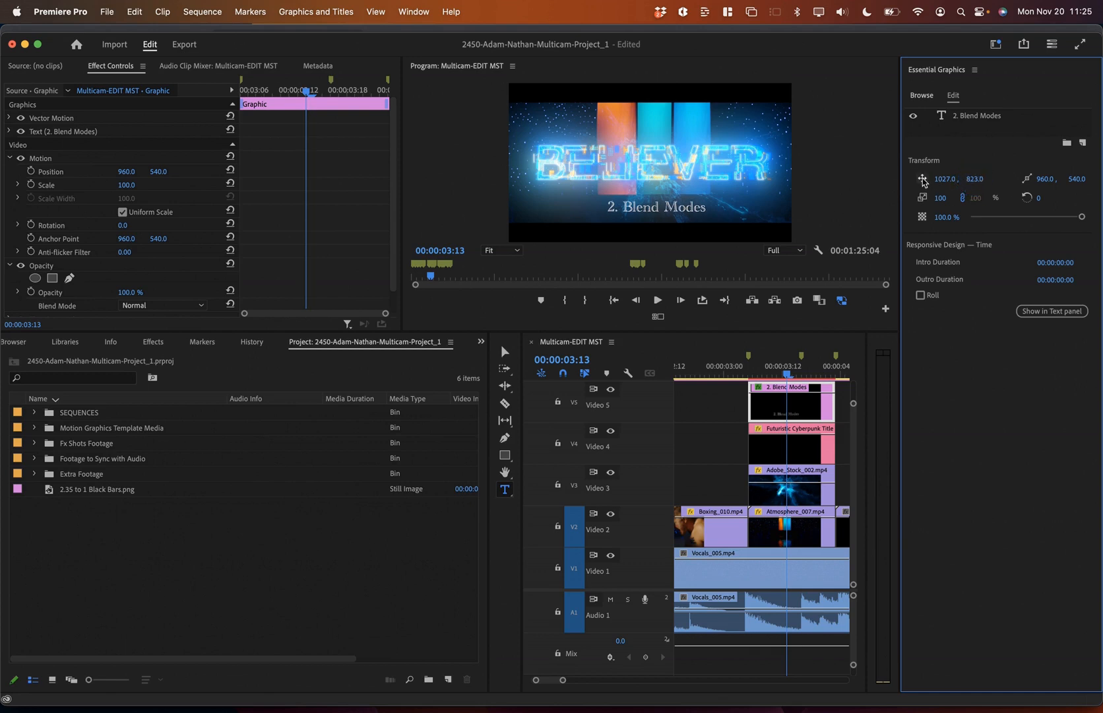
drag(965, 178, 974, 179)
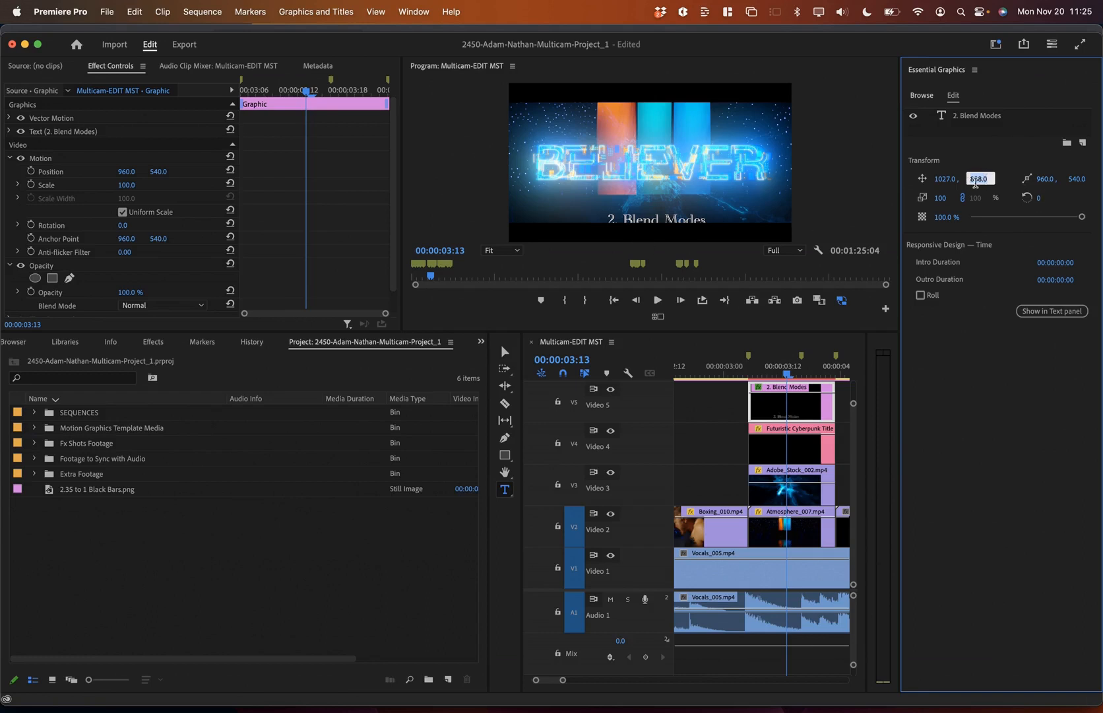
click(959, 330)
mouse_move(969, 182)
mouse_down()
mouse_move(989, 183)
mouse_move(976, 179)
mouse_up()
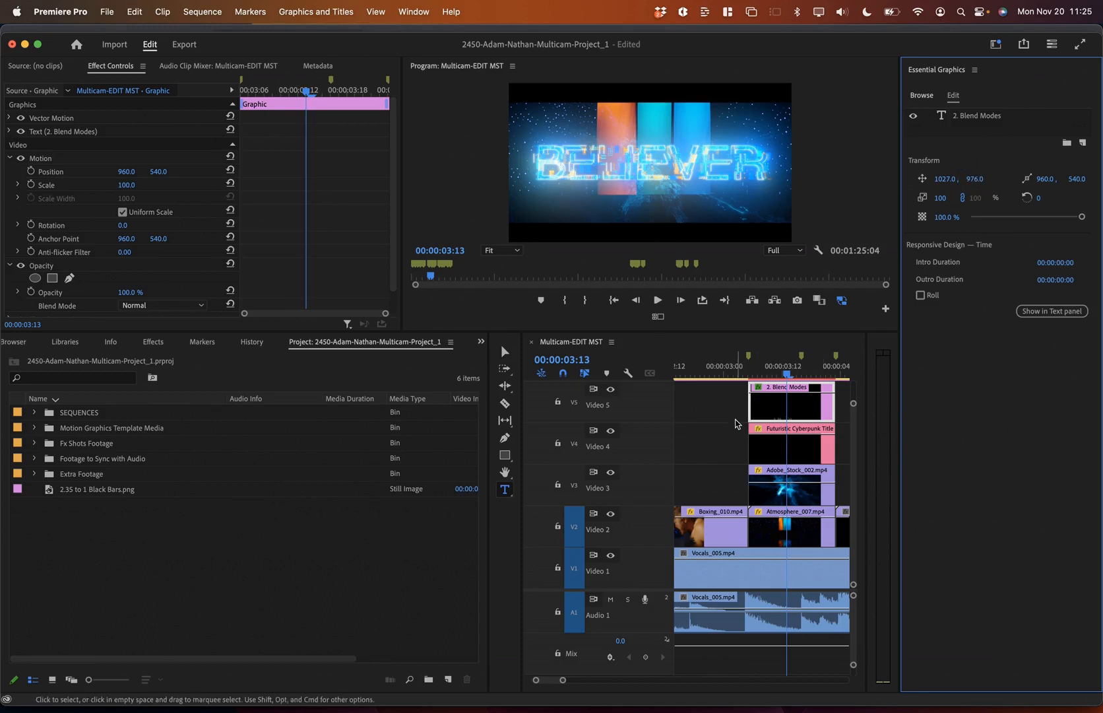
Step: Restack tracks so Black Bars sit on Video 5 and the label on Video 6, then save
key(grave)
drag(264, 312, 264, 256)
key(backslash)
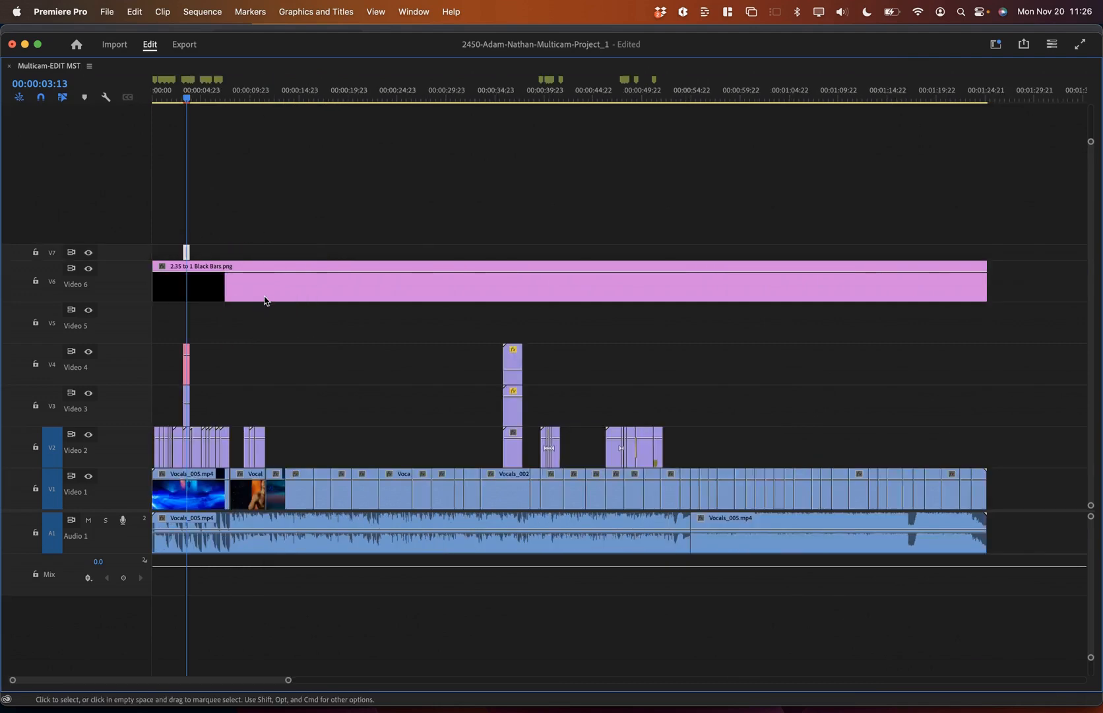
click(239, 288)
key(alt+Down)
click(186, 256)
key(alt+Down)
key(backslash)
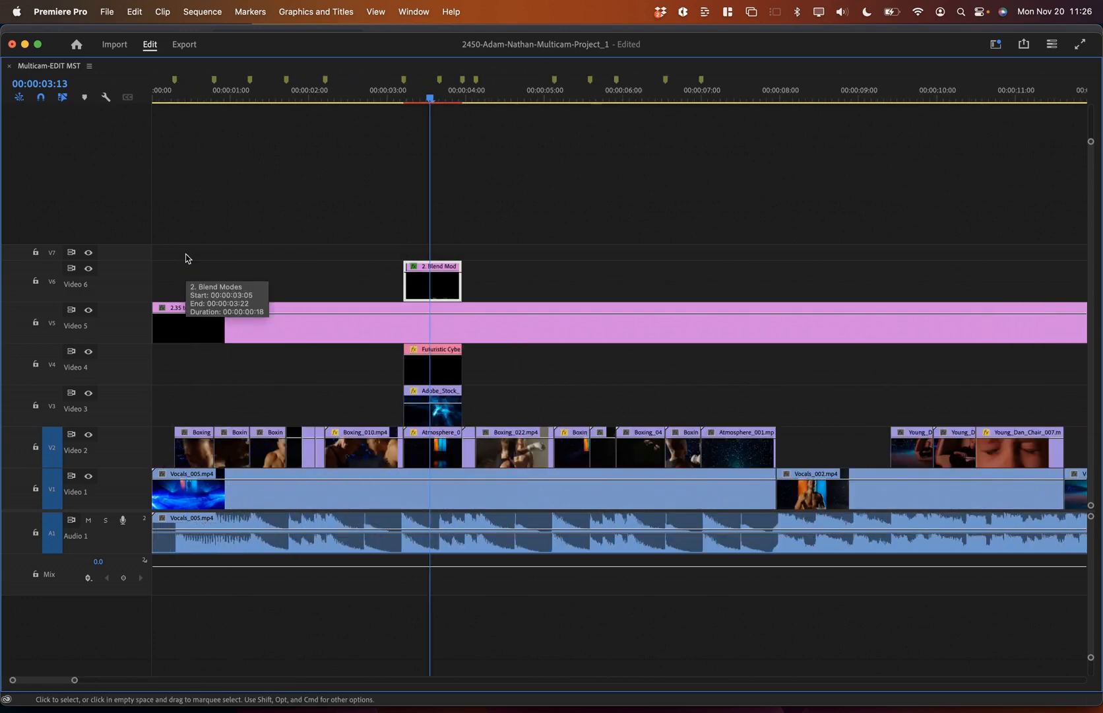
key(super+s)
Step: Shorten the end of the 2. Blend Modes label clip on Video 6
key(grave)
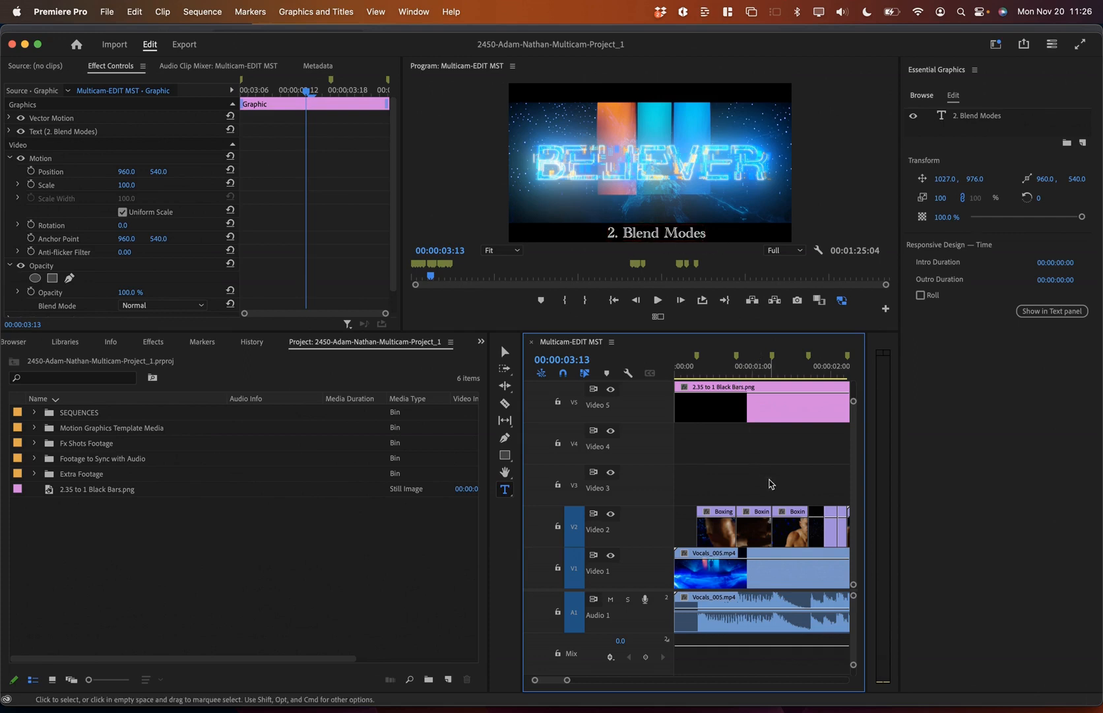
scroll(770, 484, up, 3)
scroll(770, 484, right, 5)
click(649, 235)
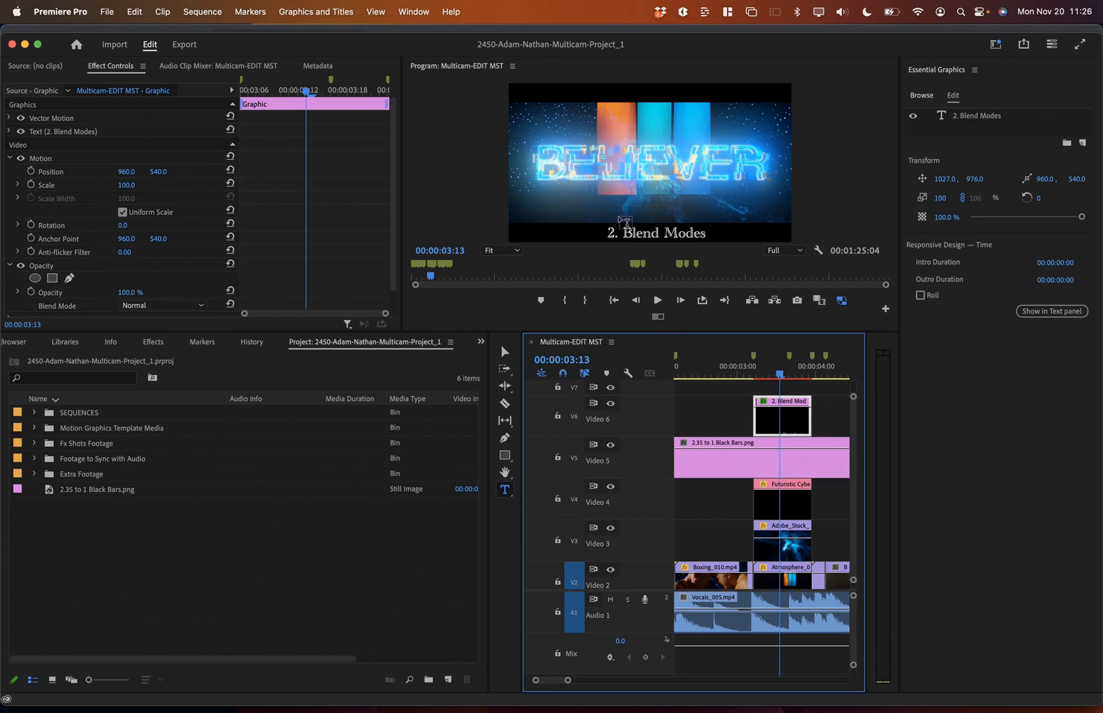
mouse_move(809, 420)
mouse_down()
mouse_move(771, 425)
mouse_move(793, 427)
mouse_up()
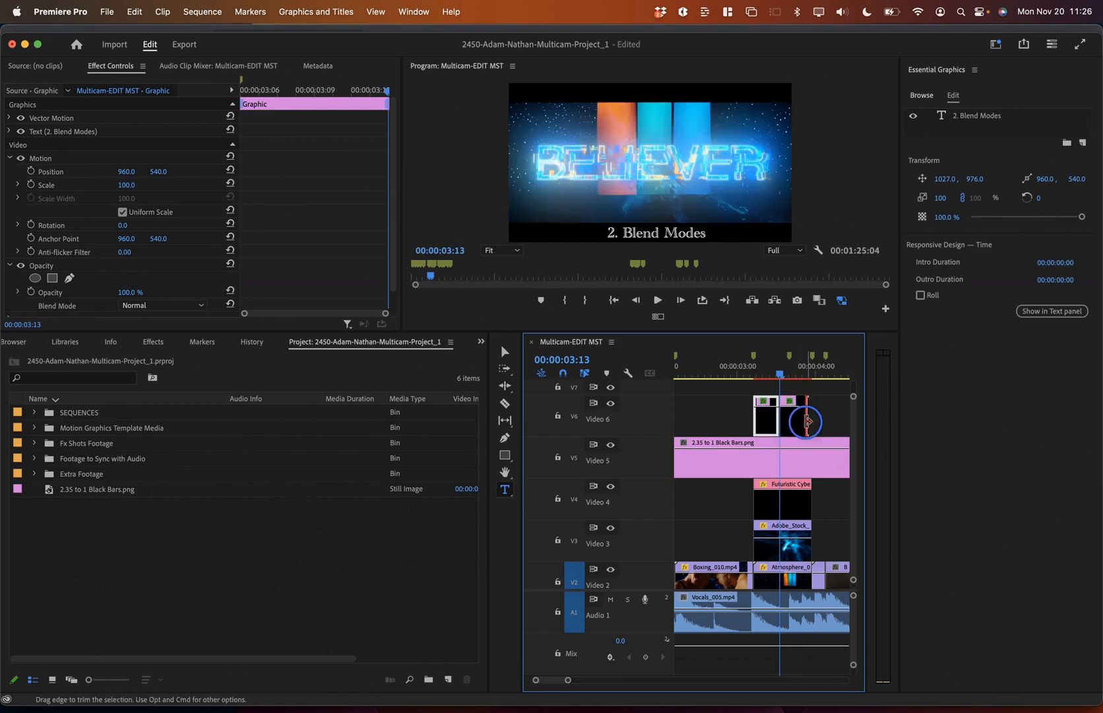
Step: Replace the second label clip's text at 00:00:03:17 with '3. Title'
click(794, 363)
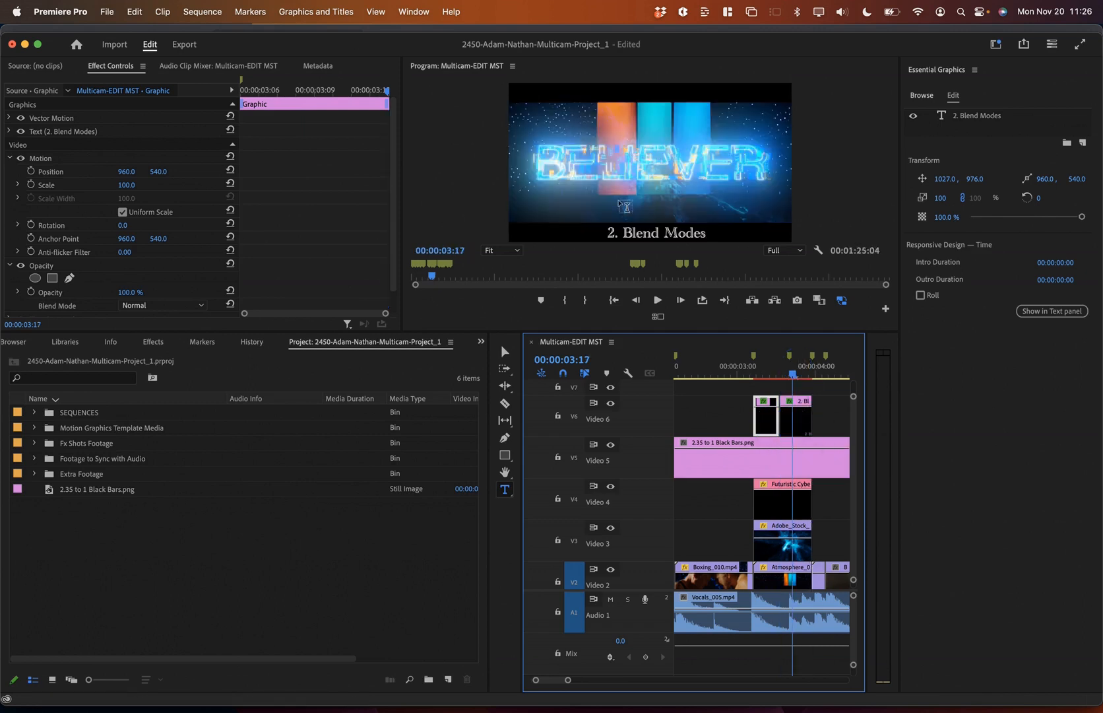
key(super+Tab)
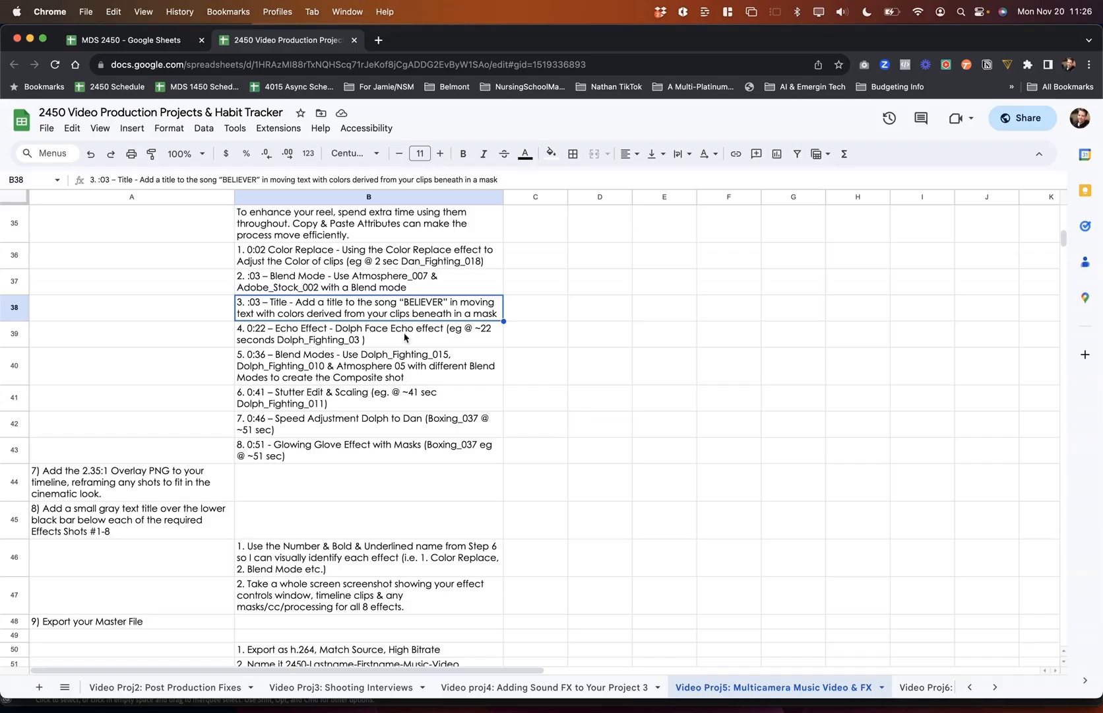
key(super+Tab)
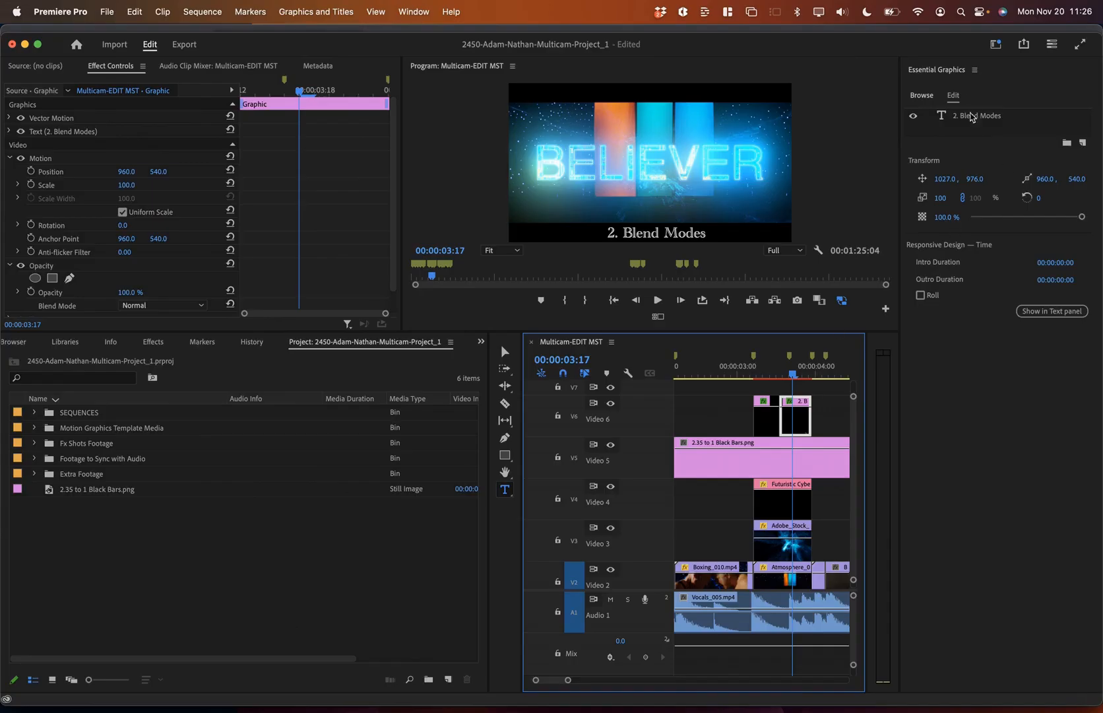
click(967, 118)
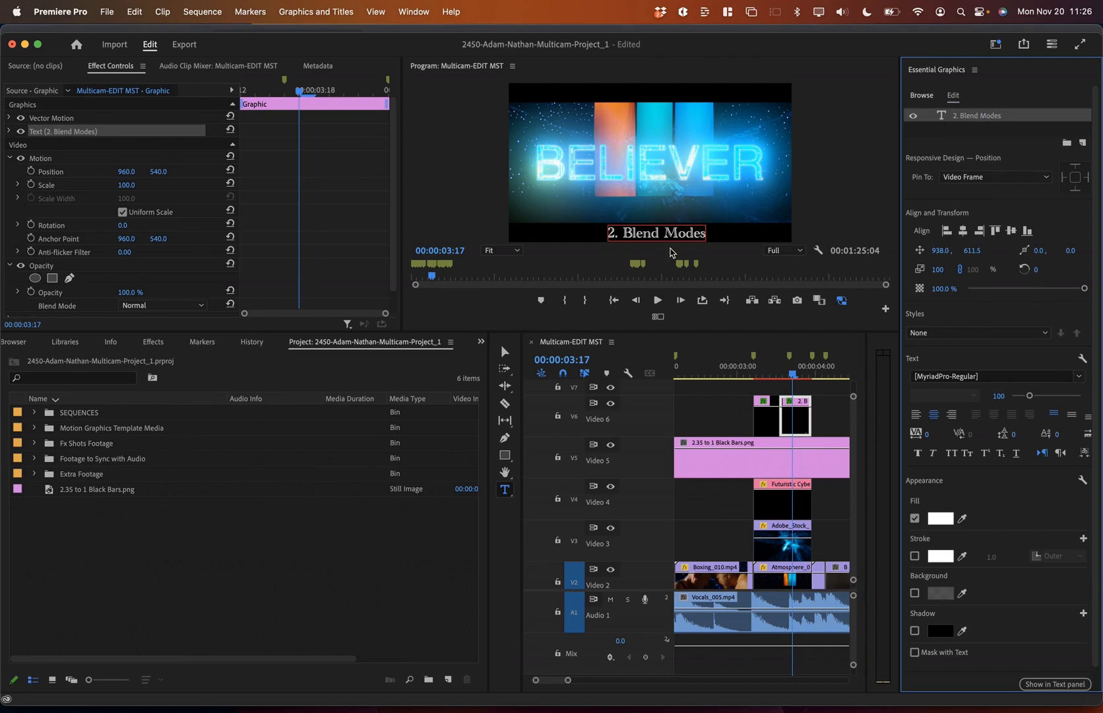
click(947, 114)
double_click(961, 115)
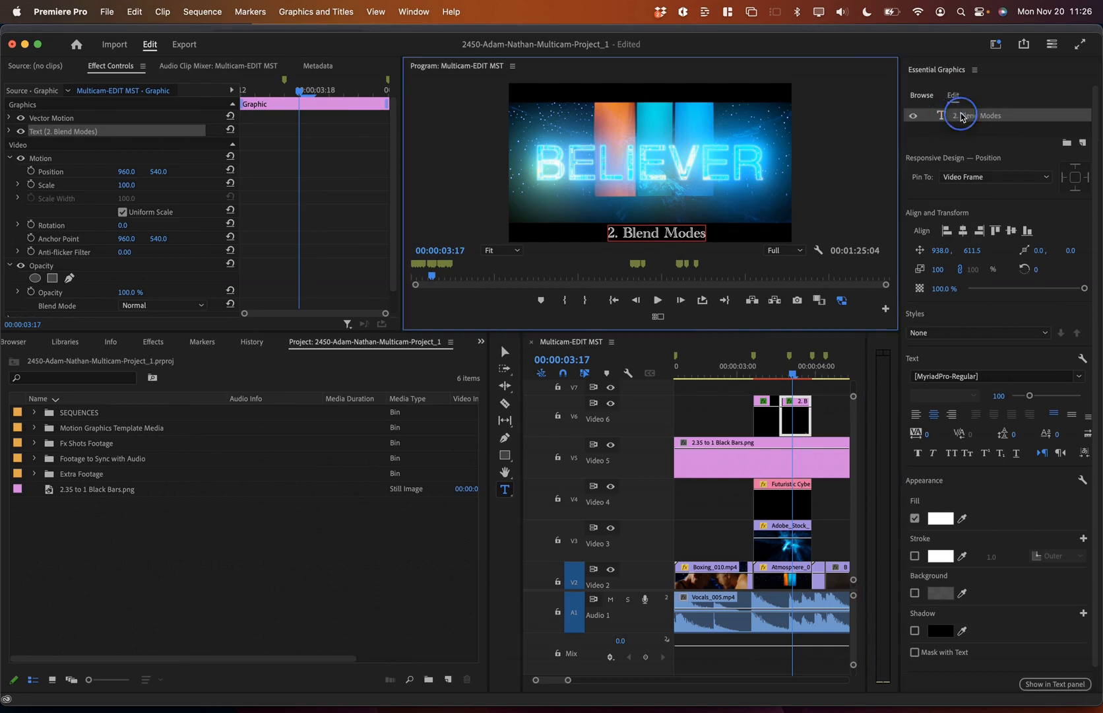
click(663, 233)
key(super+a)
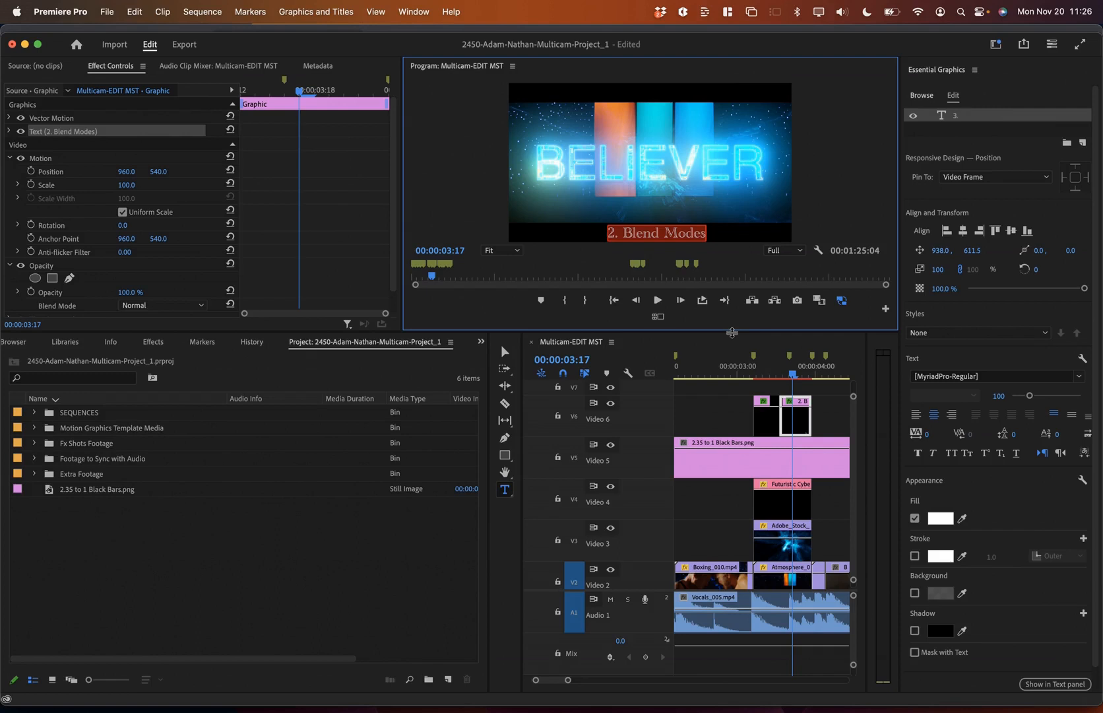
text(3. Title)
click(754, 370)
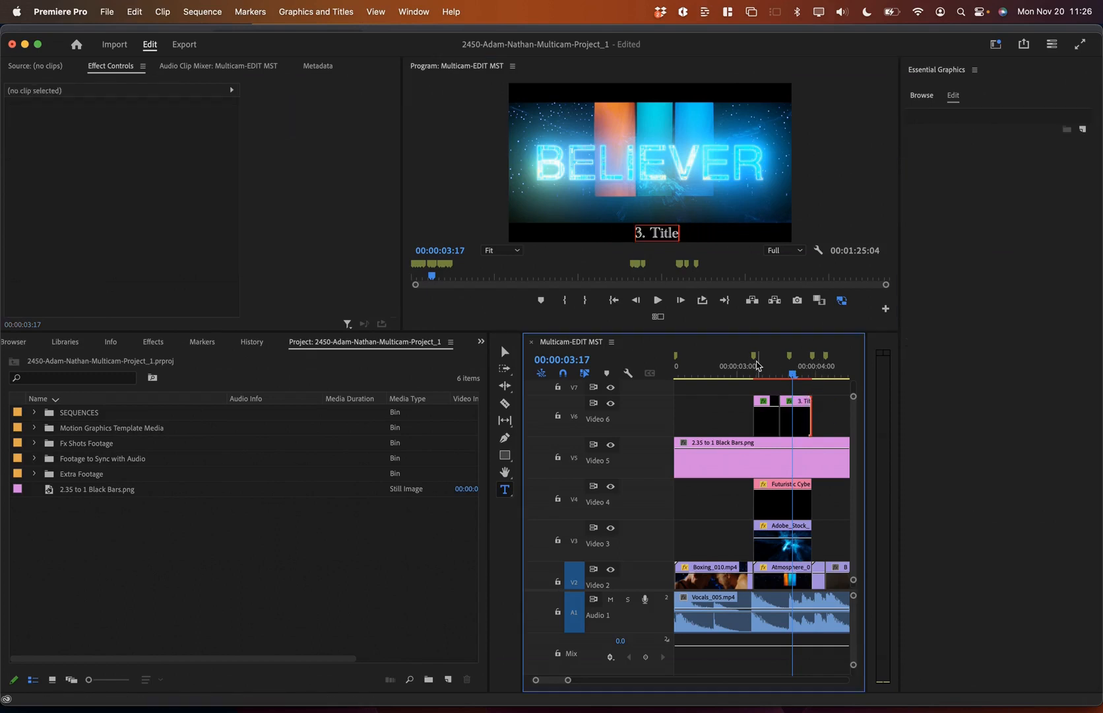
Step: Preview the labelled section from 00:00:02:23, then bring up the assignment sheet
click(764, 371)
click(735, 371)
key(space)
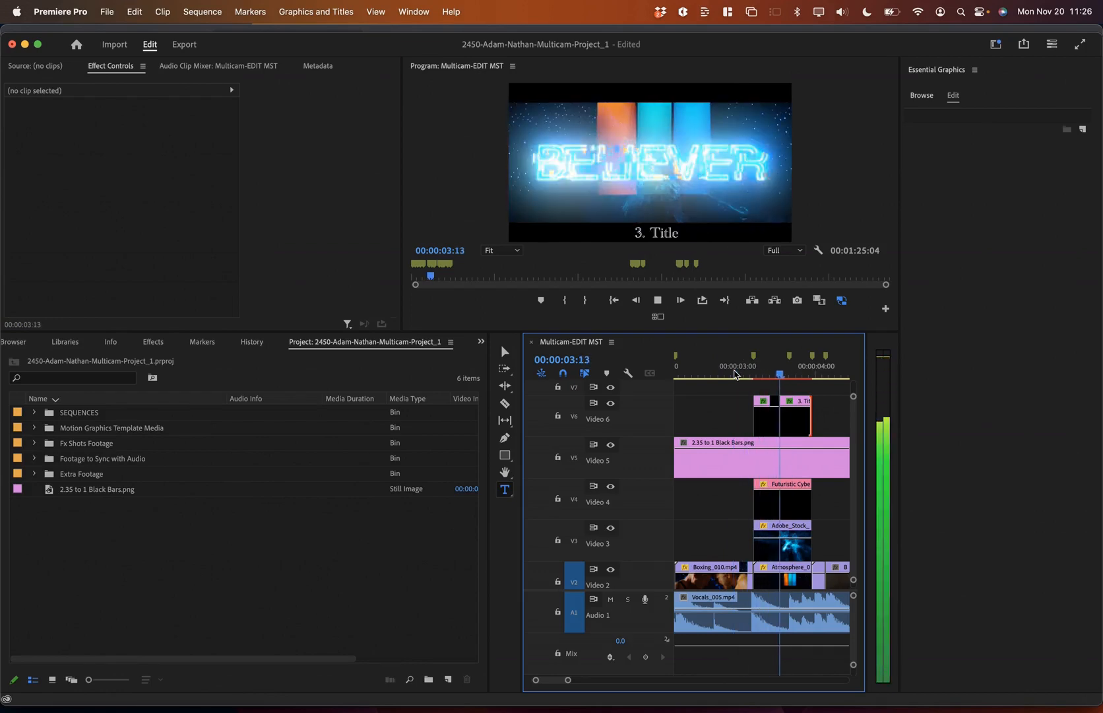
key(space)
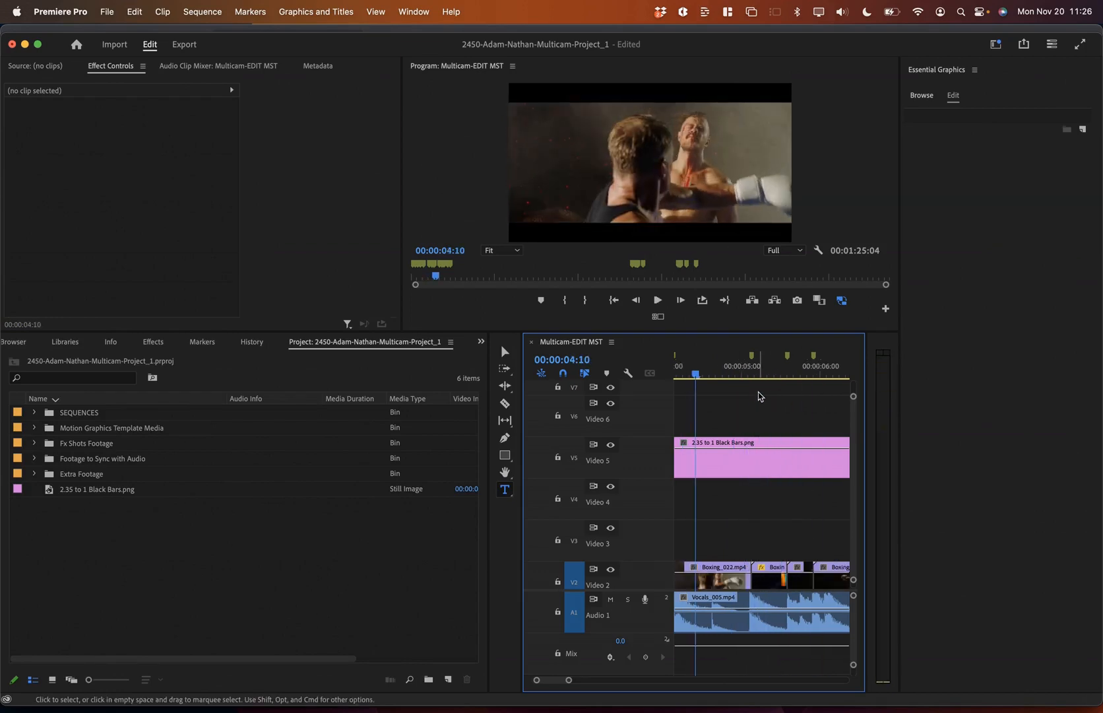
key(super+Tab)
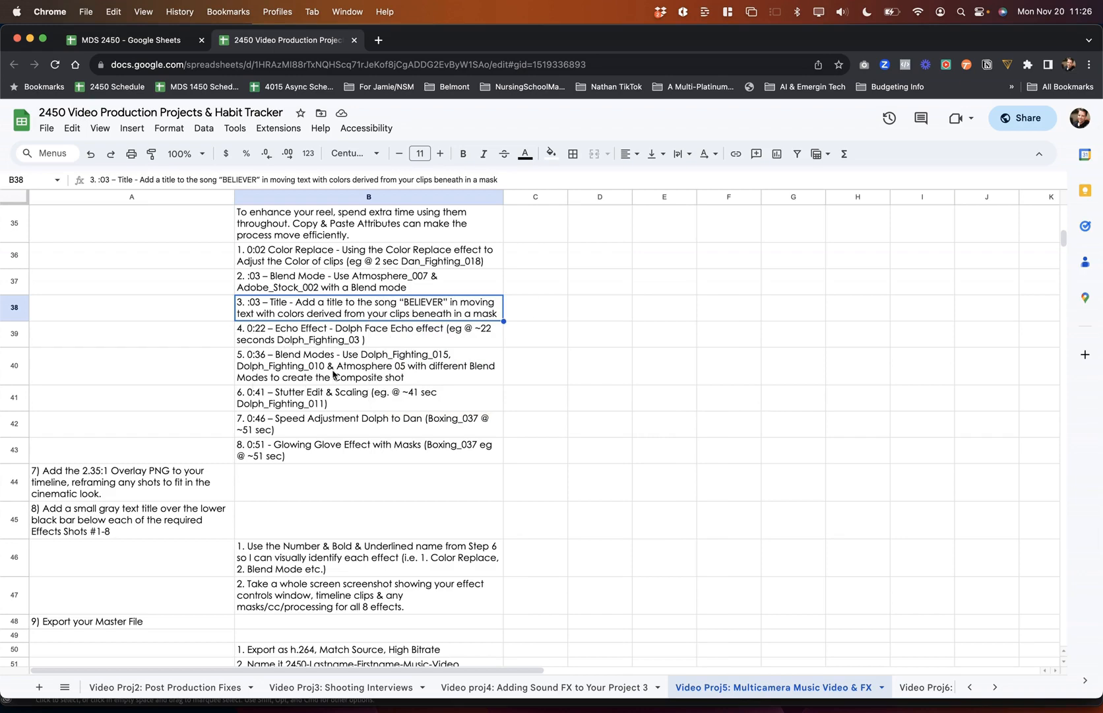
Step: Duplicate the 3. Title clip on Video 6 to about 00:00:09:14
key(super+Tab)
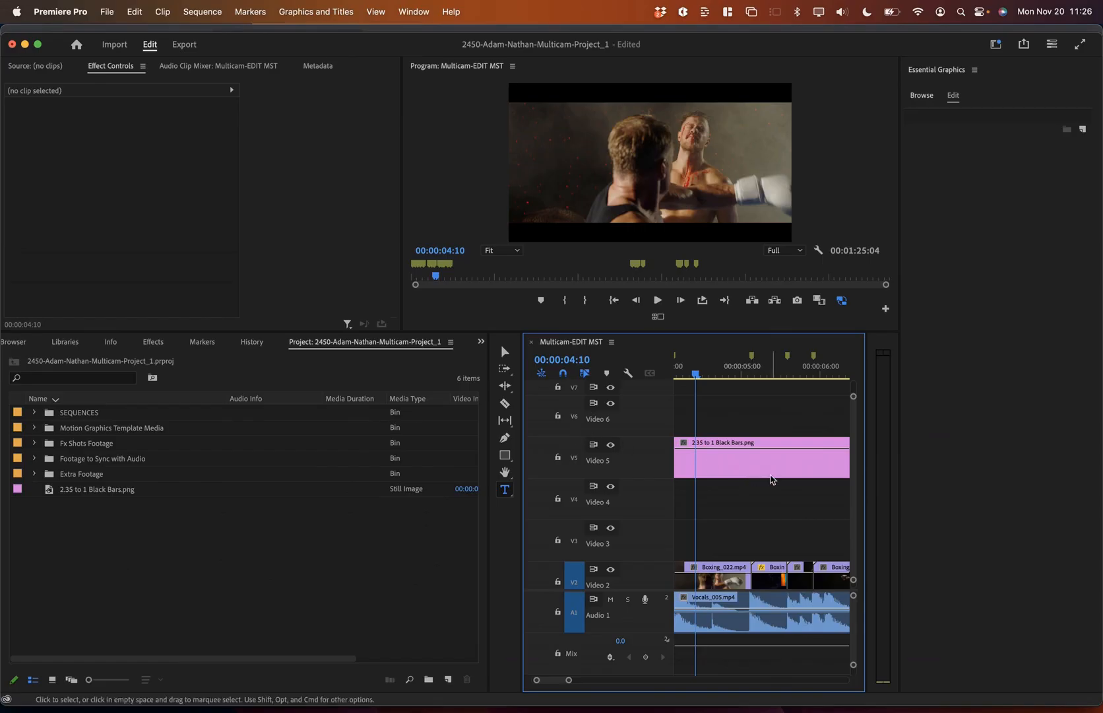
key(grave)
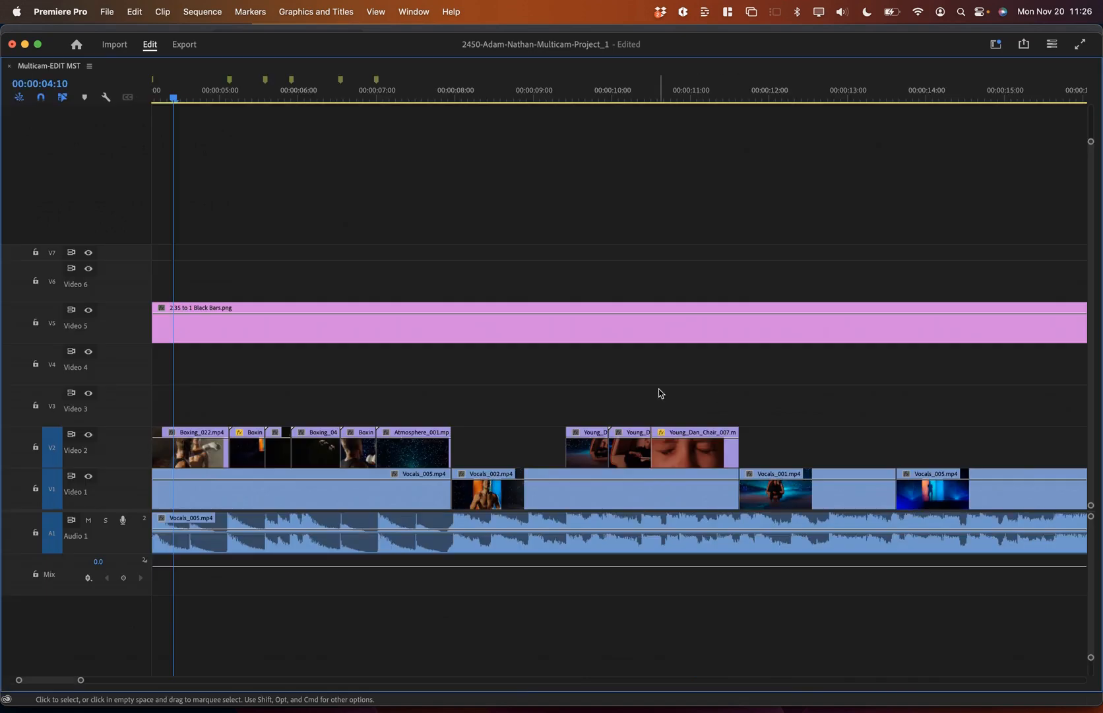
click(398, 219)
key(backslash)
click(187, 92)
key(backslash)
click(455, 280)
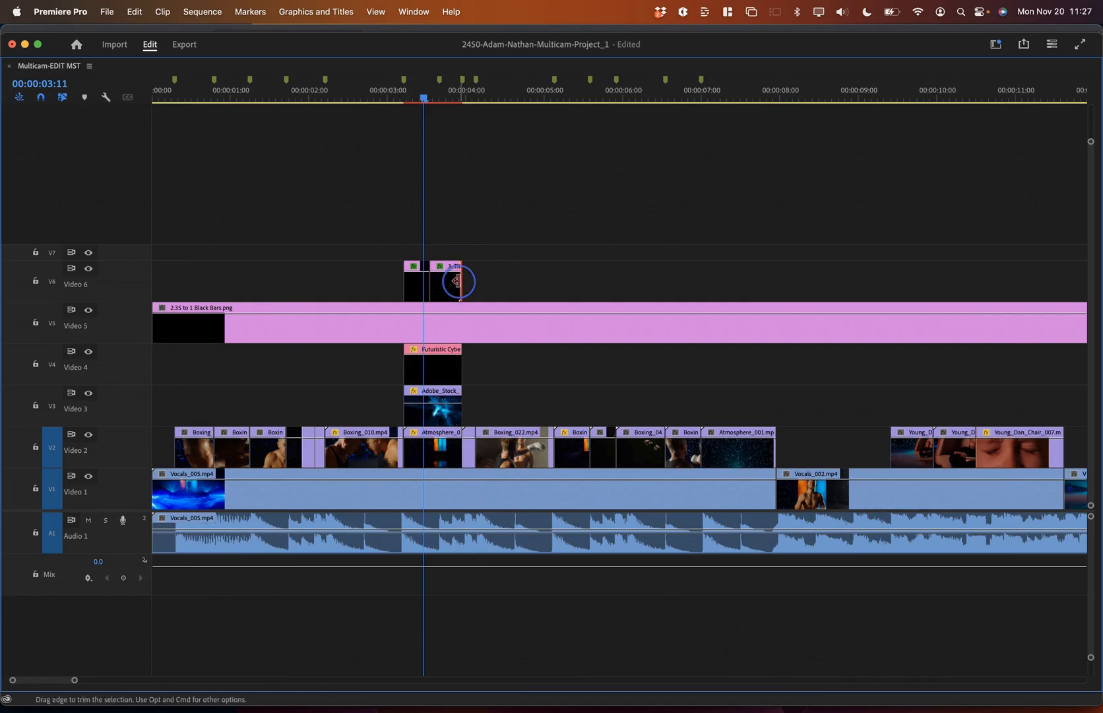
click(794, 97)
key(super+v)
key(super+z)
drag(457, 283, 907, 281)
click(905, 98)
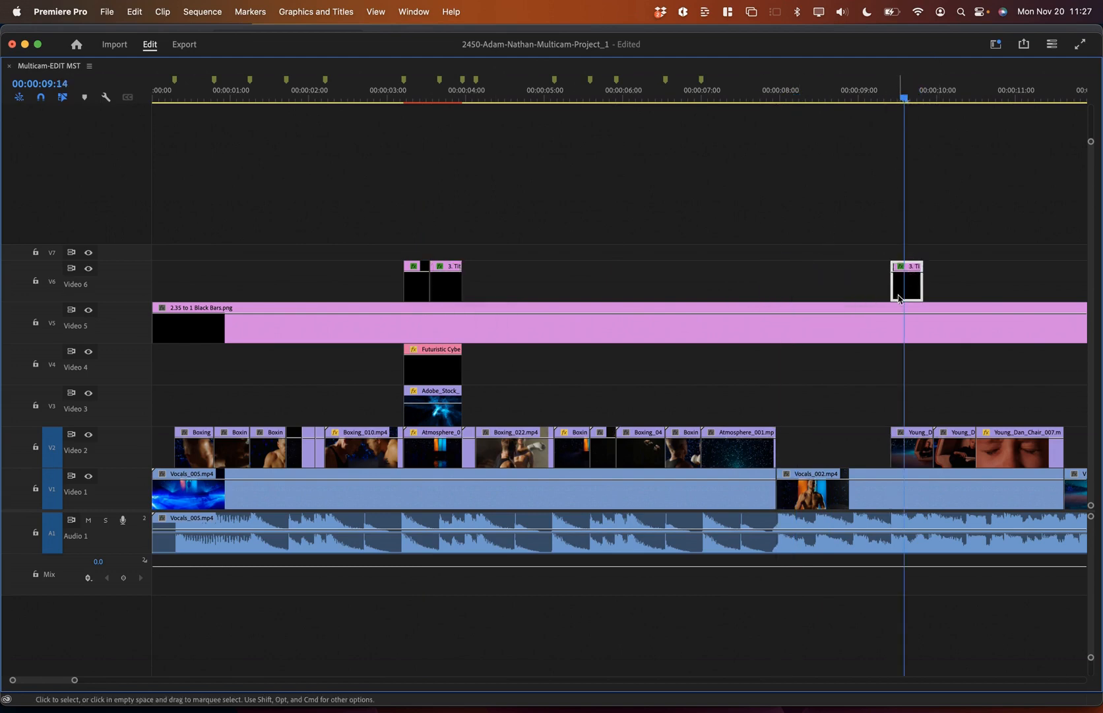
Step: Restore the workspace and inspect the copied 3. Title label at 9:14
key(grave)
scroll(763, 463, right, 1)
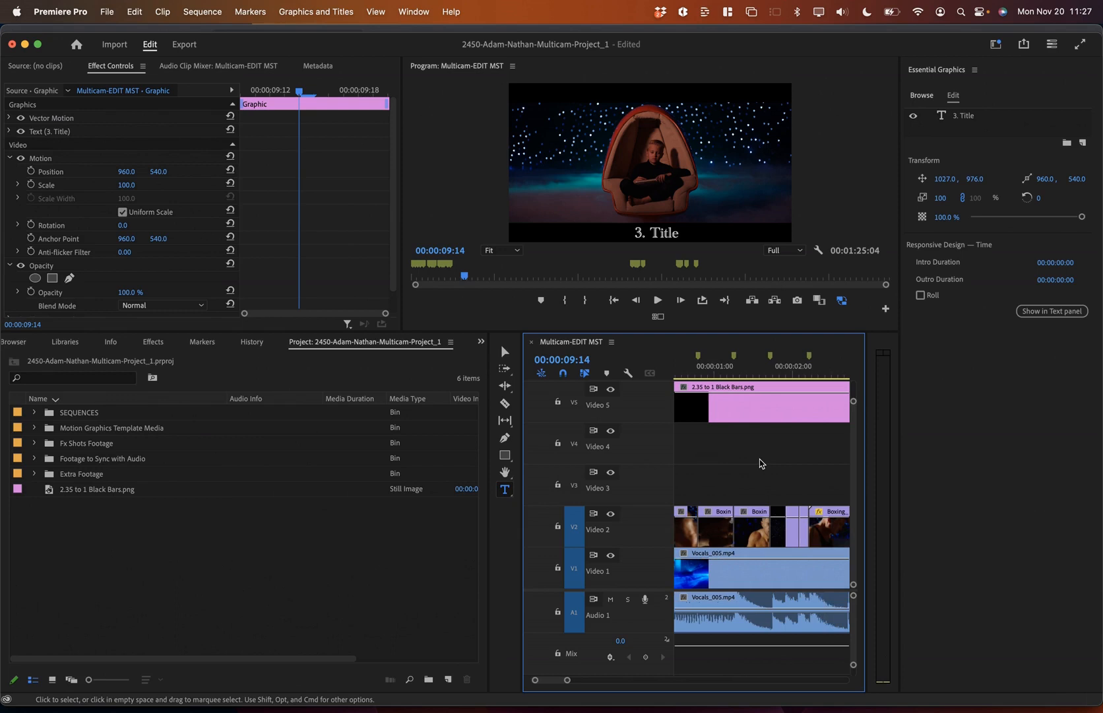
key(backslash)
click(742, 372)
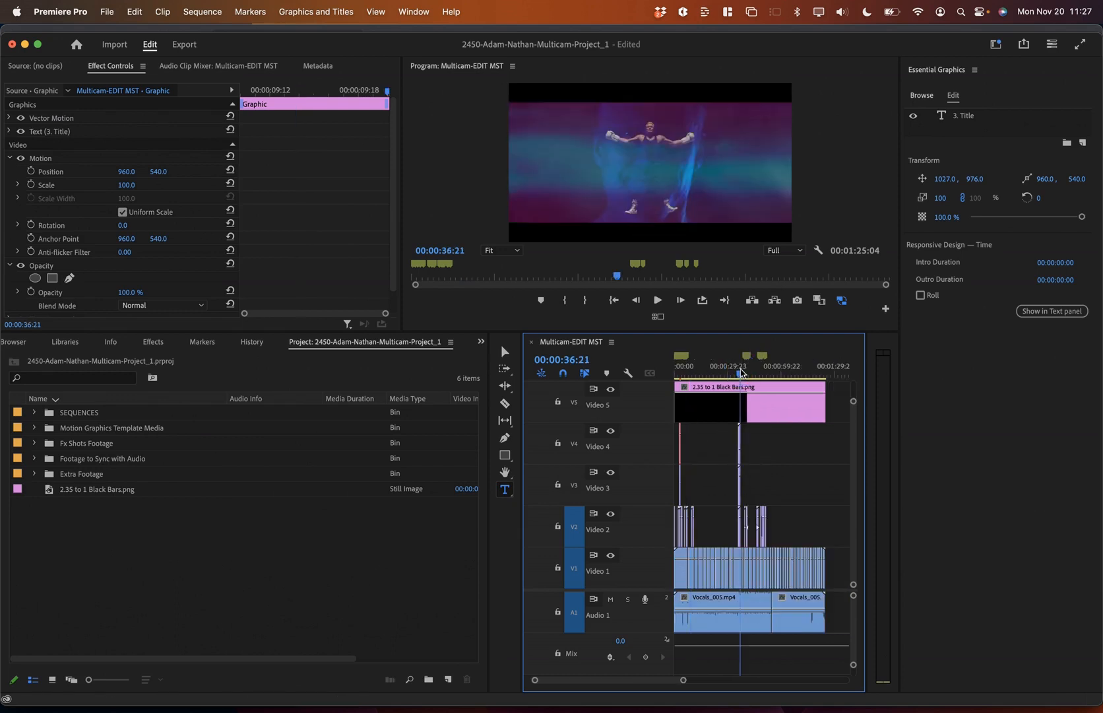
scroll(710, 443, up, 3)
scroll(694, 477, up, 3)
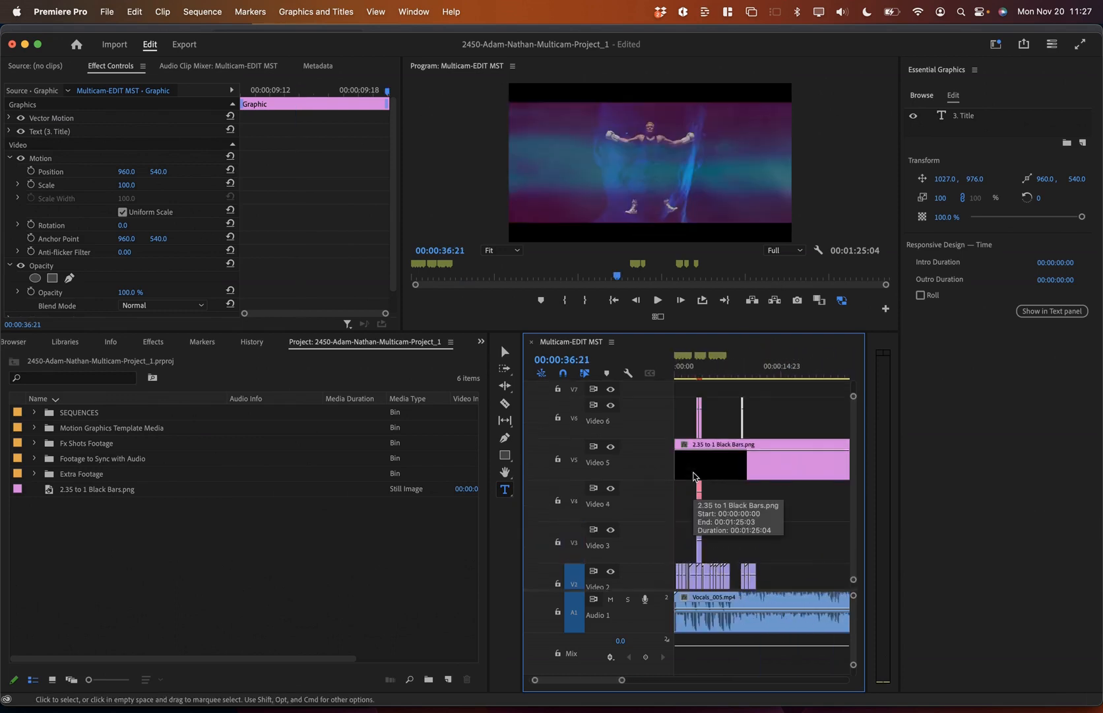
click(739, 371)
key(equal)
key(equal)
click(820, 372)
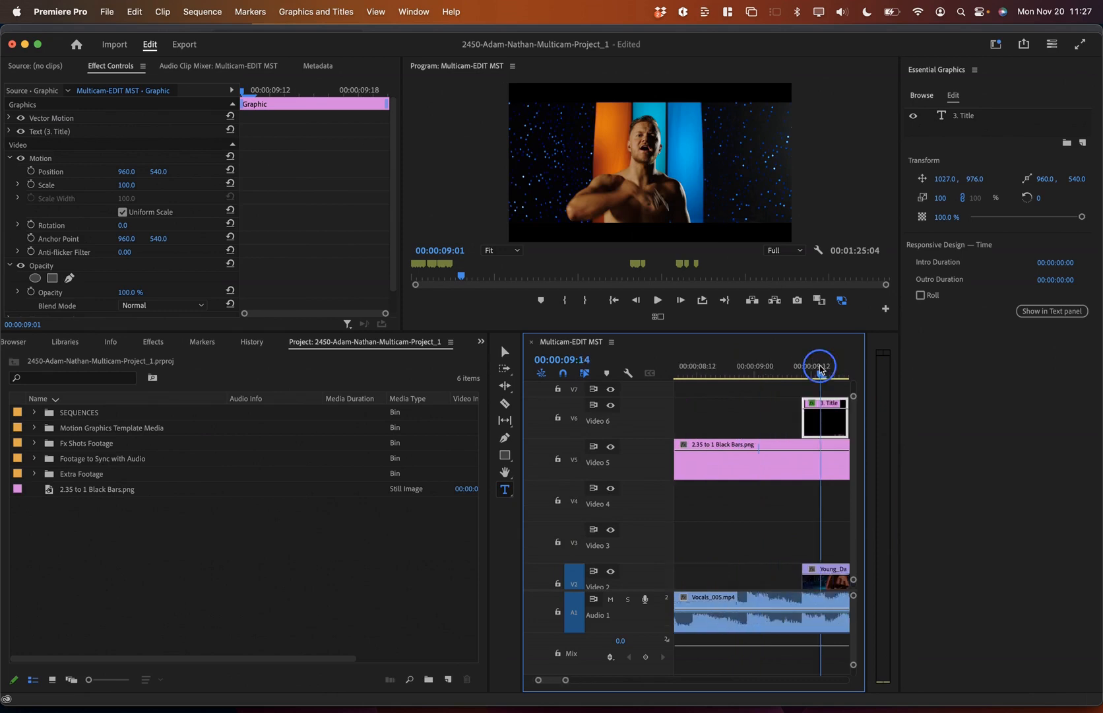
click(966, 116)
click(770, 398)
key(super+Tab)
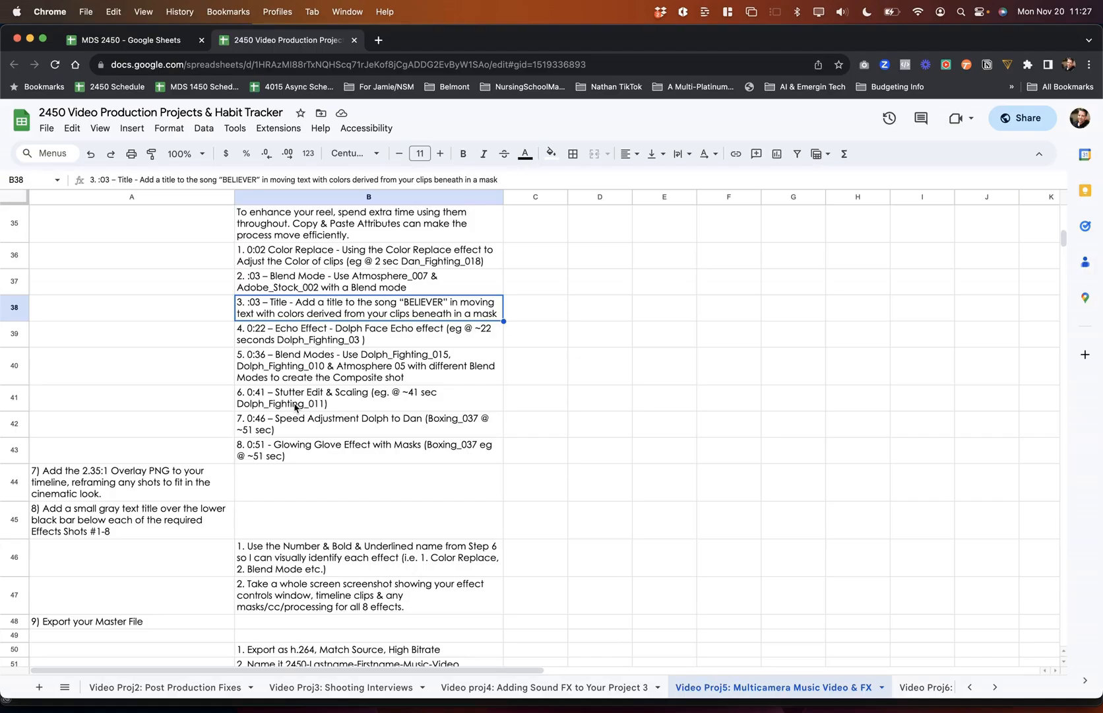
click(137, 480)
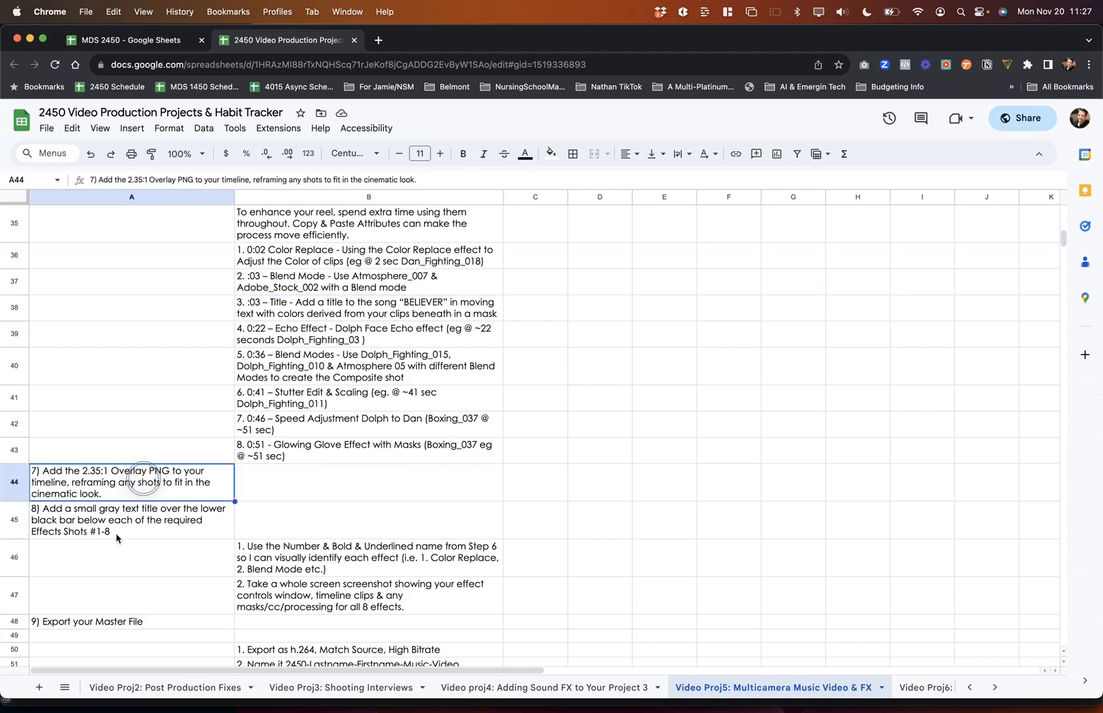
click(140, 525)
scroll(280, 565, down, 3)
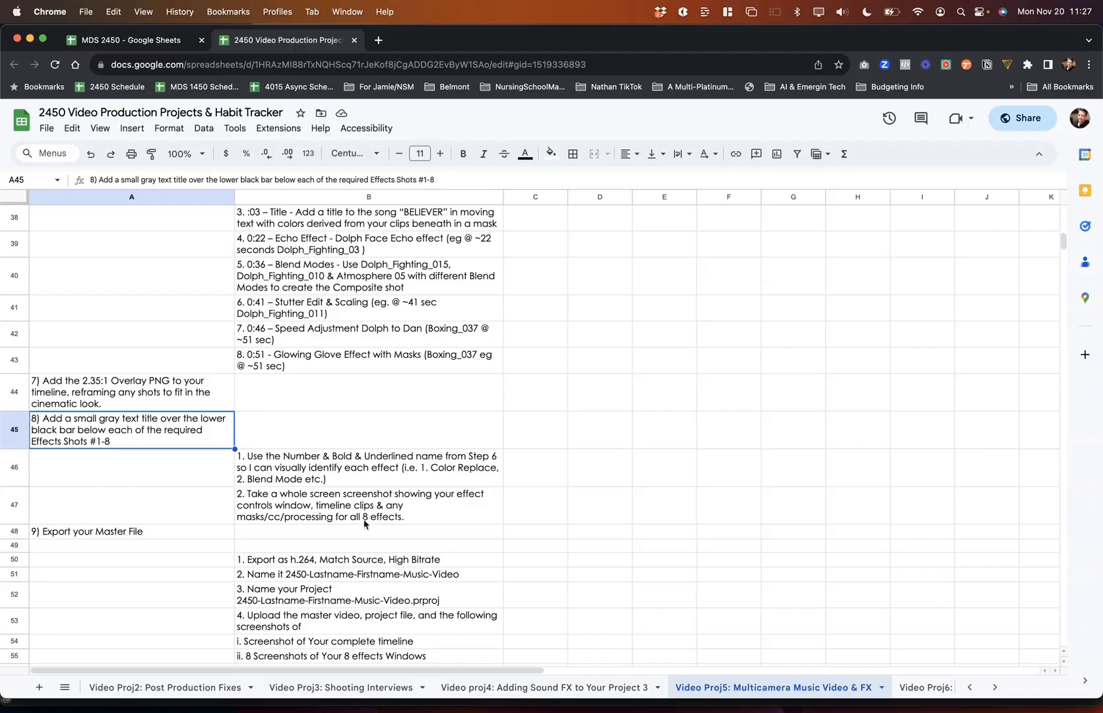
key(super+Tab)
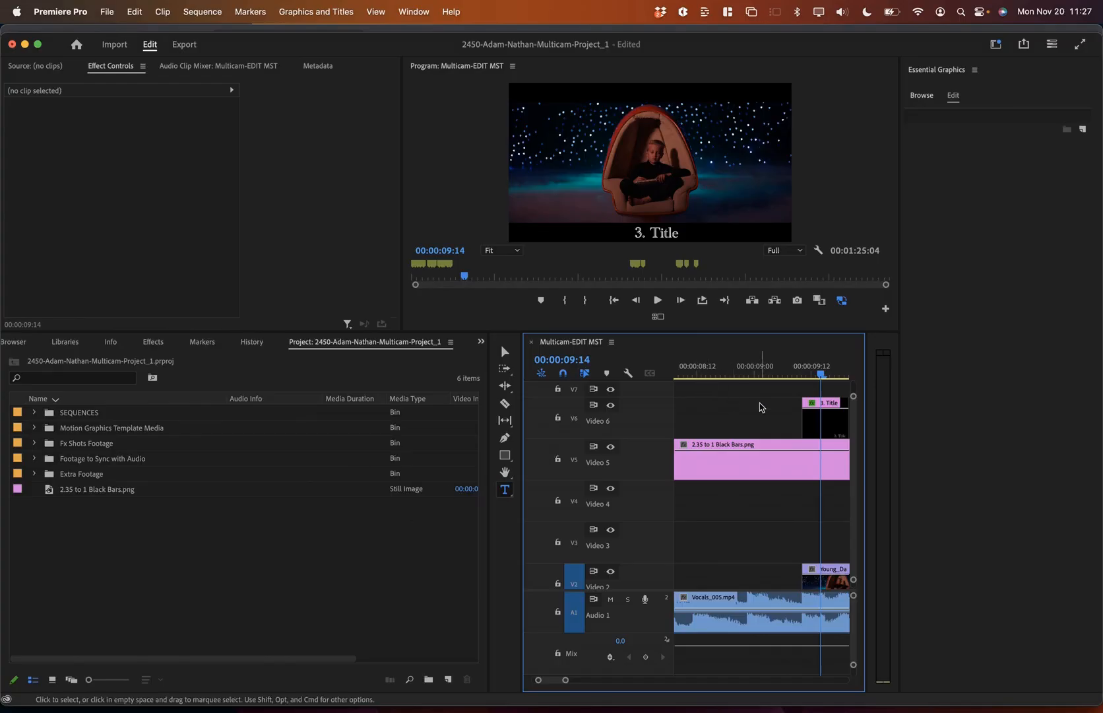
Step: Screenshot the full screen showing Adobe_Stock_002's Lighten blend settings at 00:00:03:08
key(grave)
key(backslash)
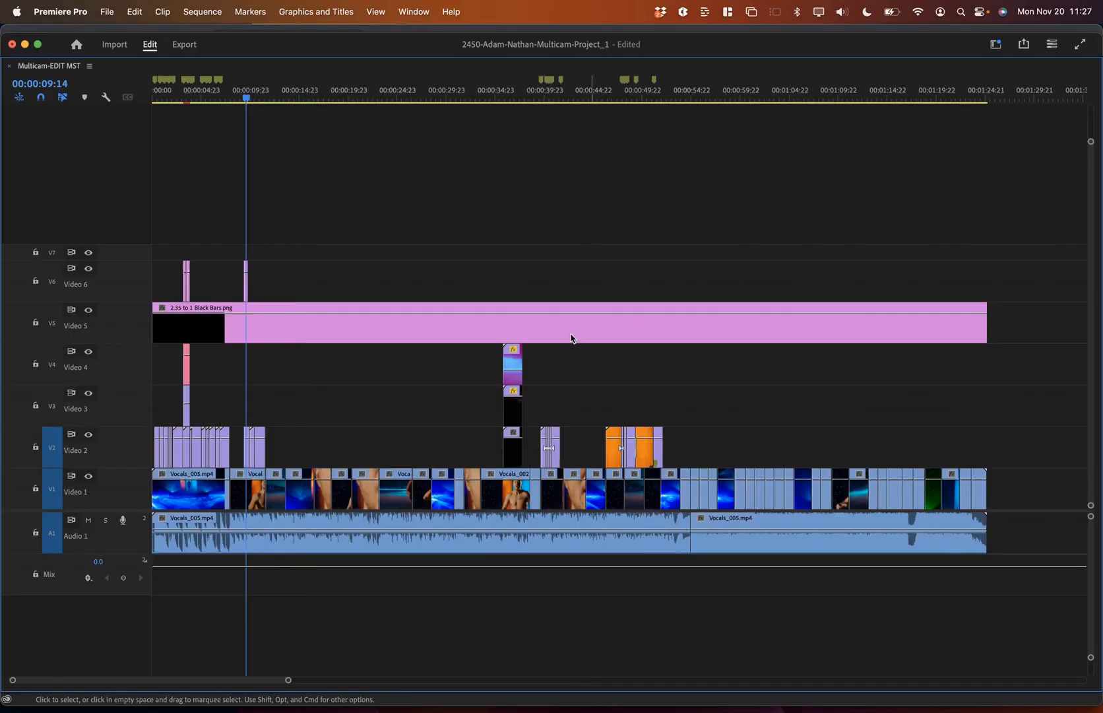
click(185, 98)
key(equal)
key(equal)
key(equal)
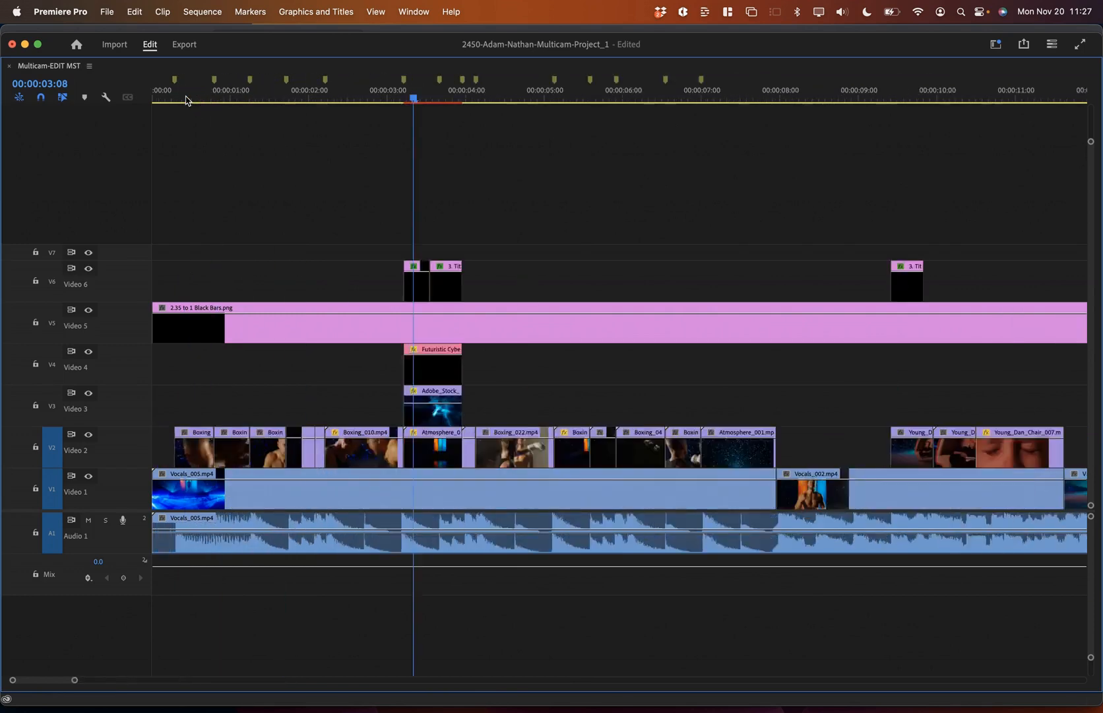
key(grave)
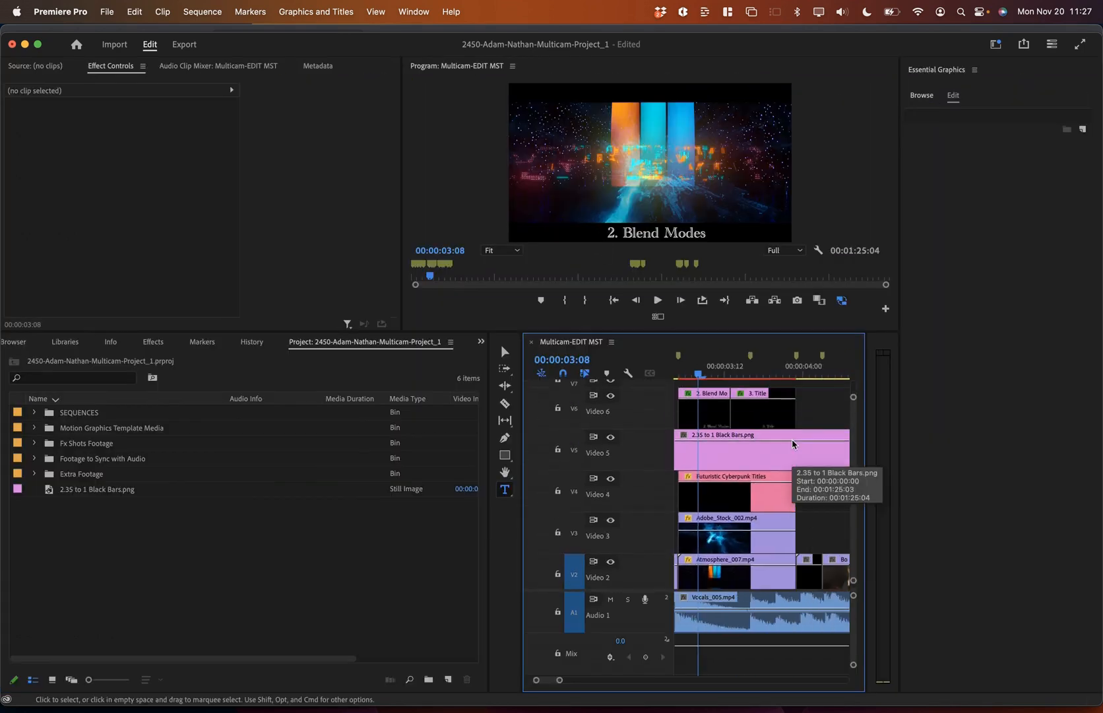
scroll(792, 444, left, 2)
scroll(792, 444, down, 1)
click(744, 526)
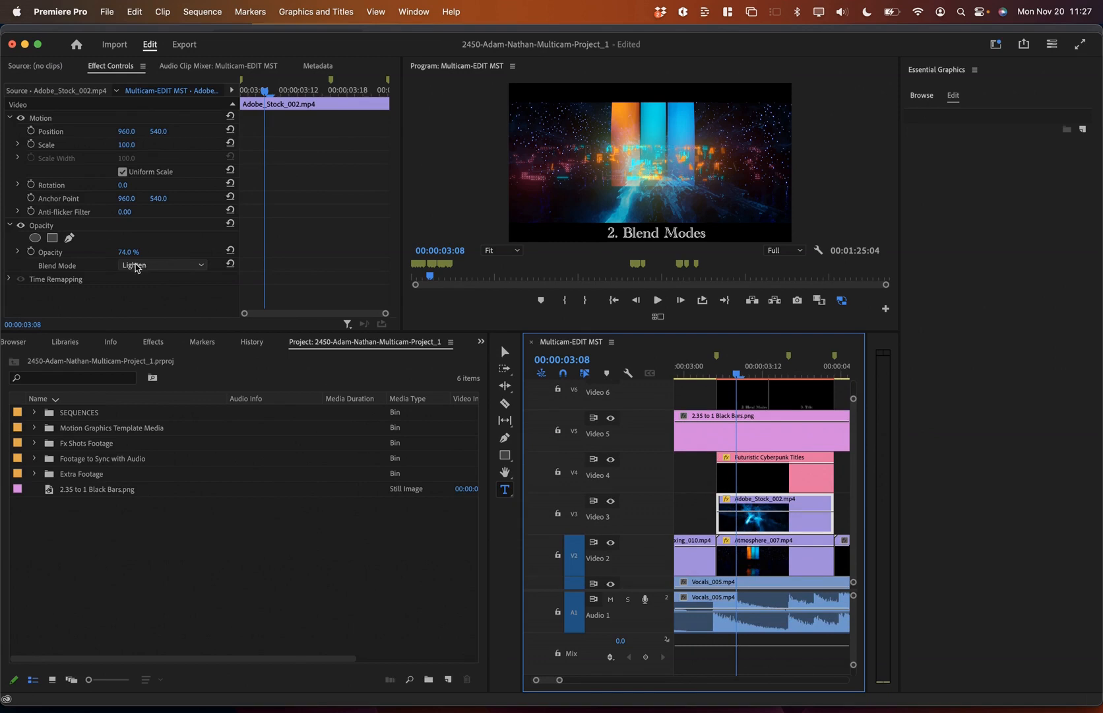
click(745, 472)
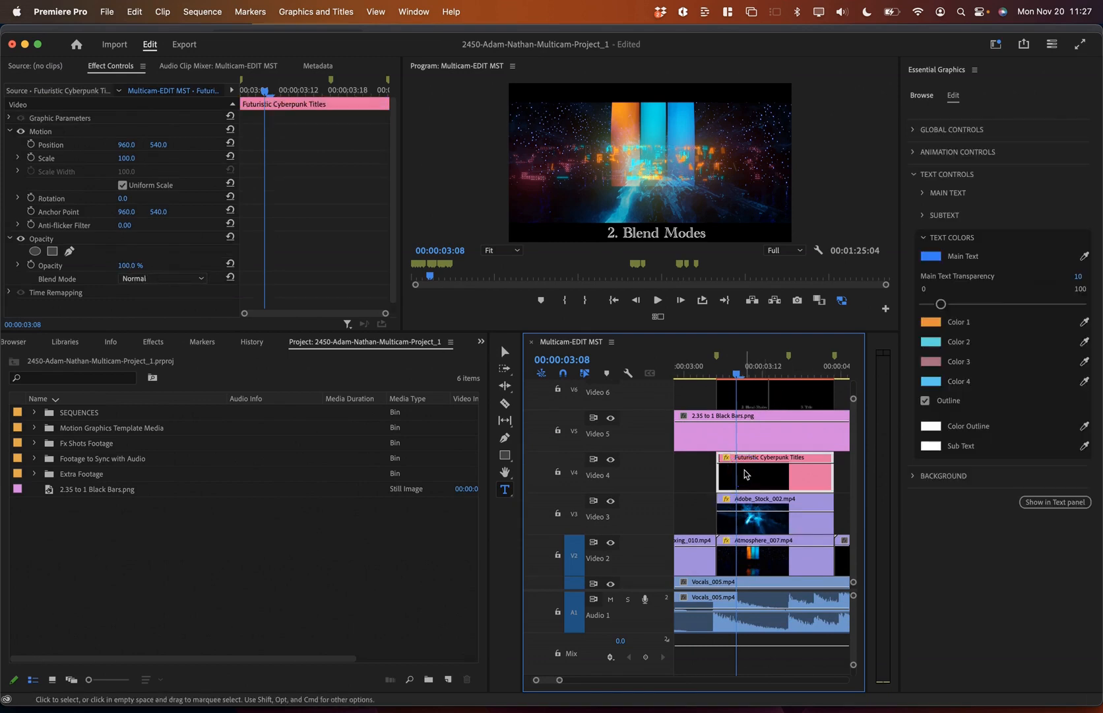
click(731, 526)
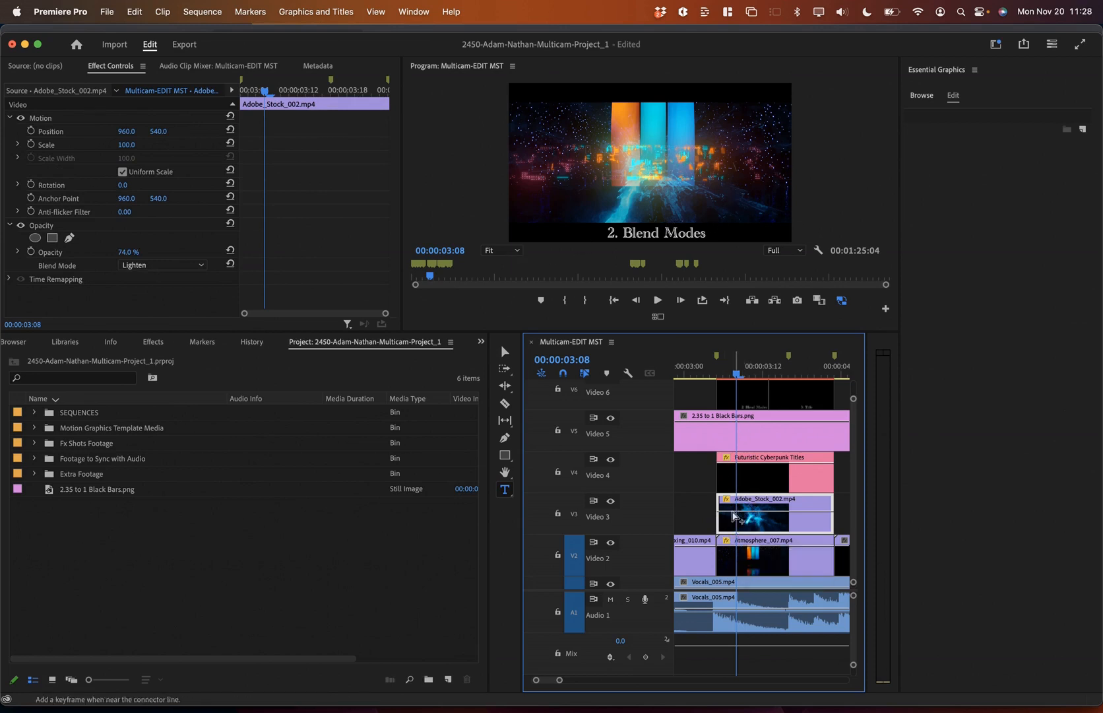
key(super+shift+3)
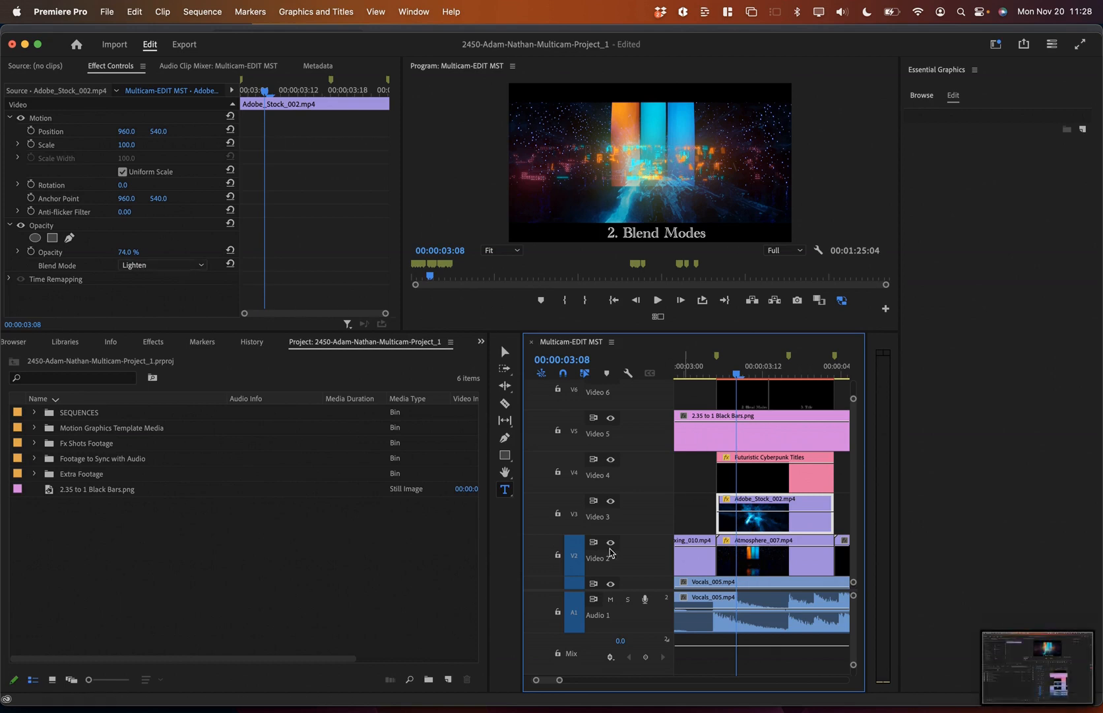
Step: Screenshot the Futuristic Cyberpunk Titles text controls with BELIEVER at 00:00:03:18
click(803, 374)
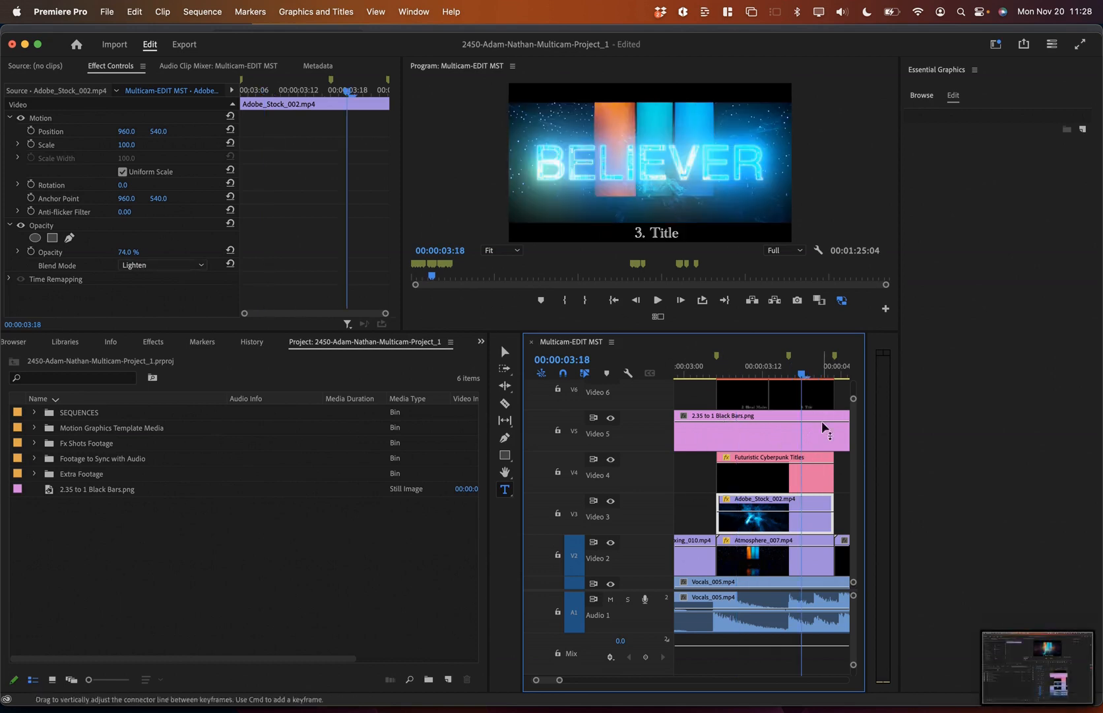
click(808, 483)
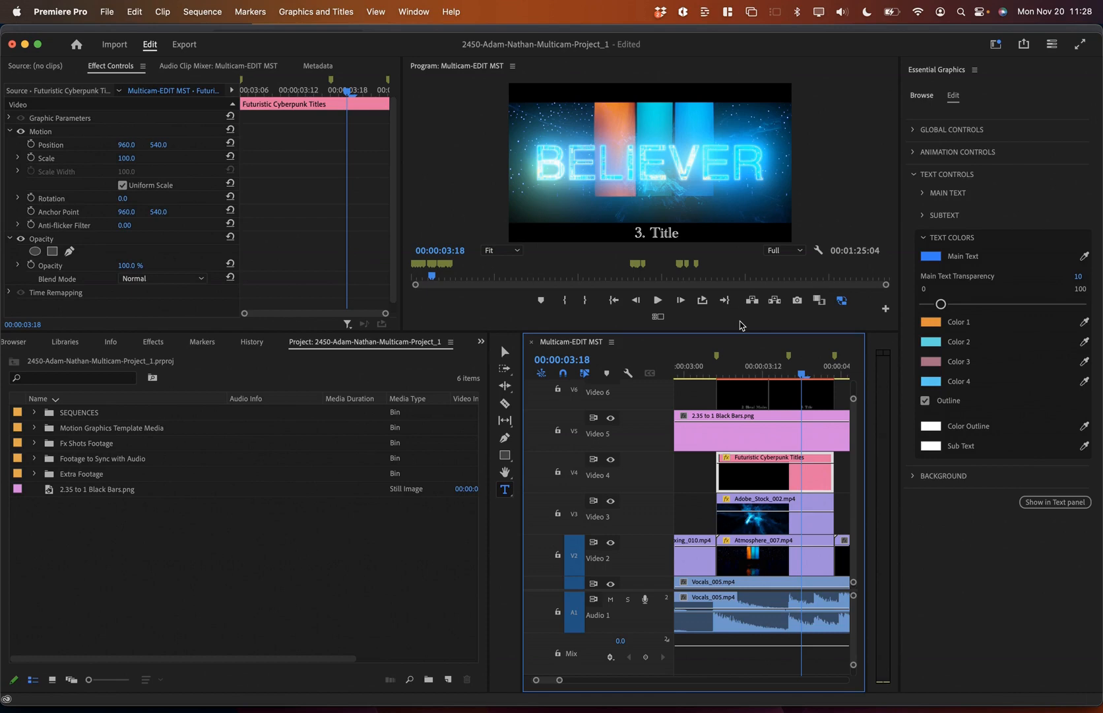
key(super+shift+3)
Step: Read step 6, the stutter edit at 0:41, then zoom out to the whole sequence
scroll(781, 524, right, 1)
key(super+Tab)
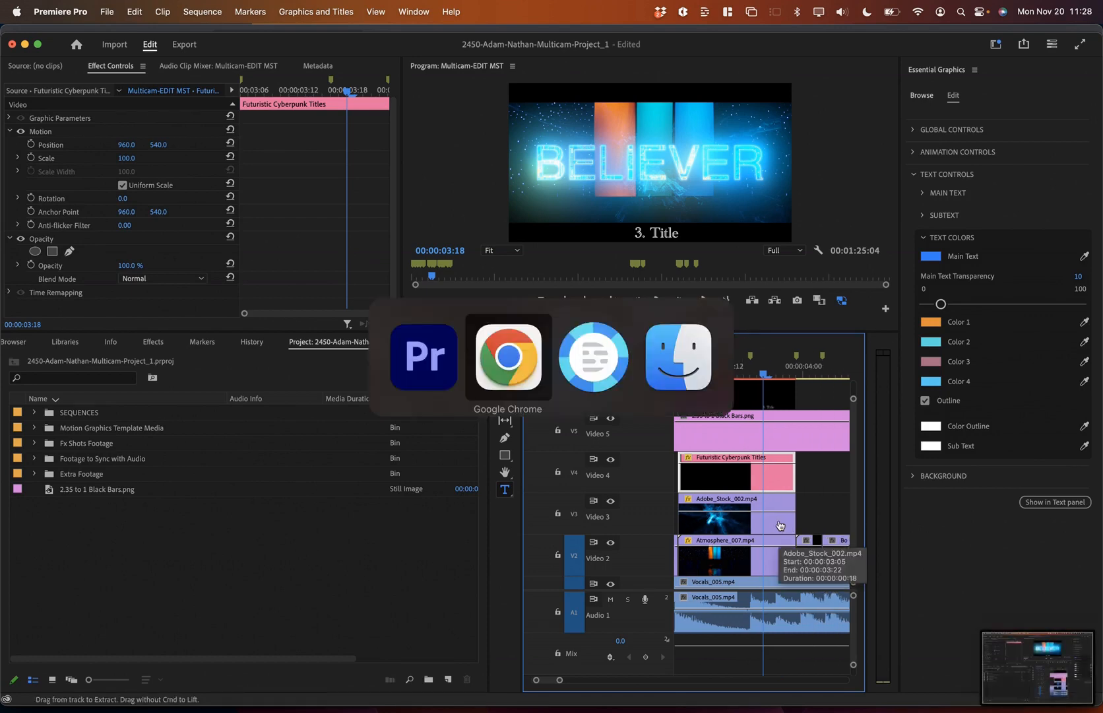
click(301, 302)
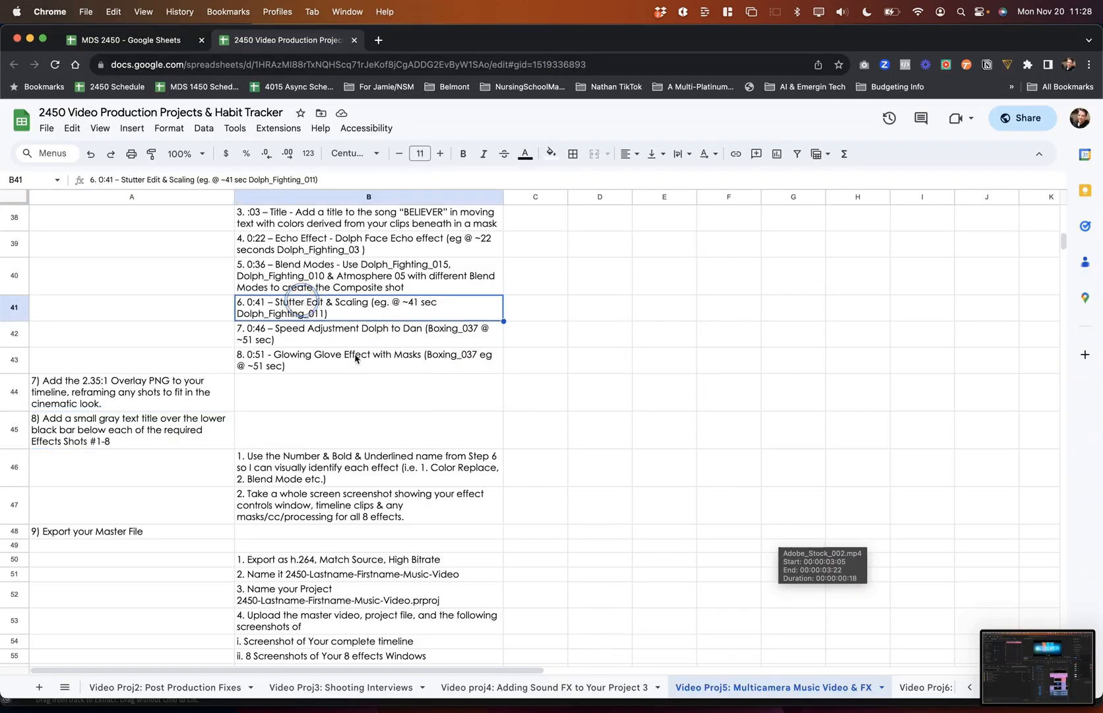
key(super+Tab)
scroll(715, 503, right, 3)
scroll(714, 502, right, 7)
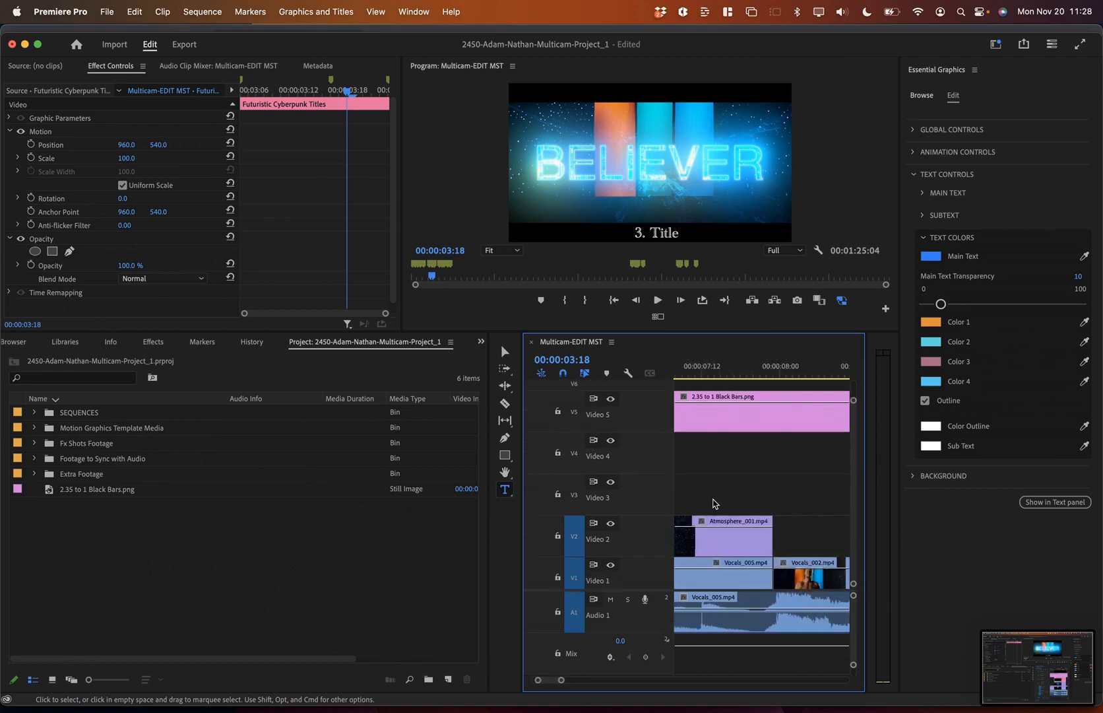
scroll(714, 503, right, 7)
key(backslash)
key(super+Tab)
key(super+Tab)
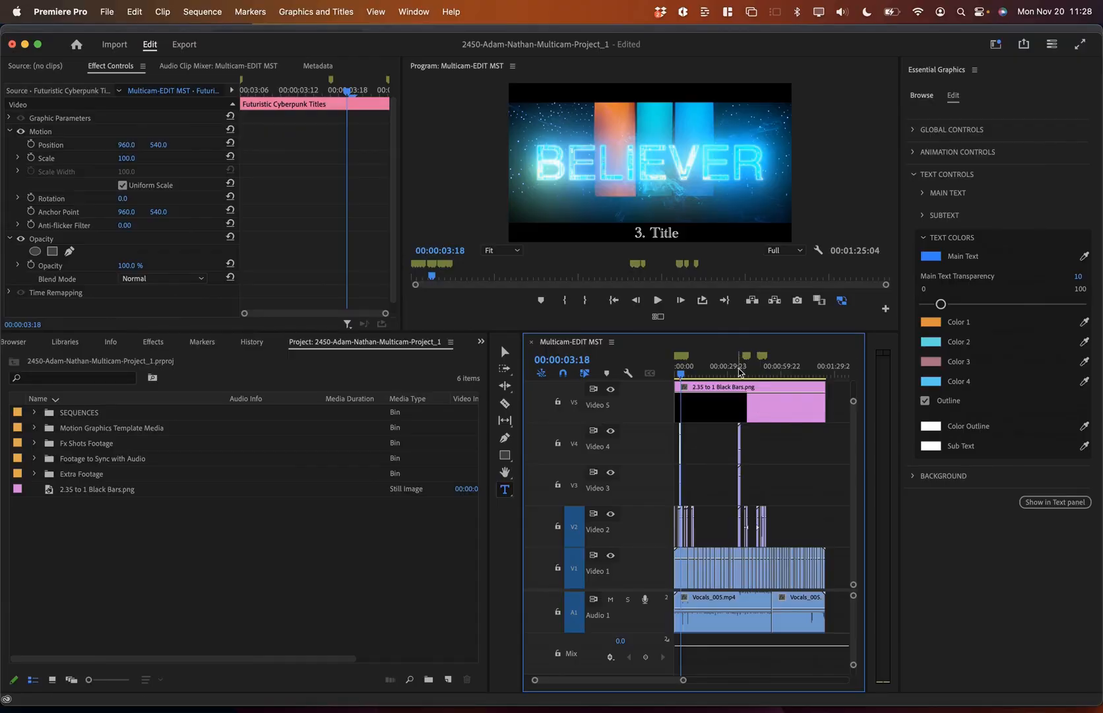
Step: Play the sequence from about 0:35 and check the Blend Modes step in row 40 of the tracker
click(740, 372)
key(=)
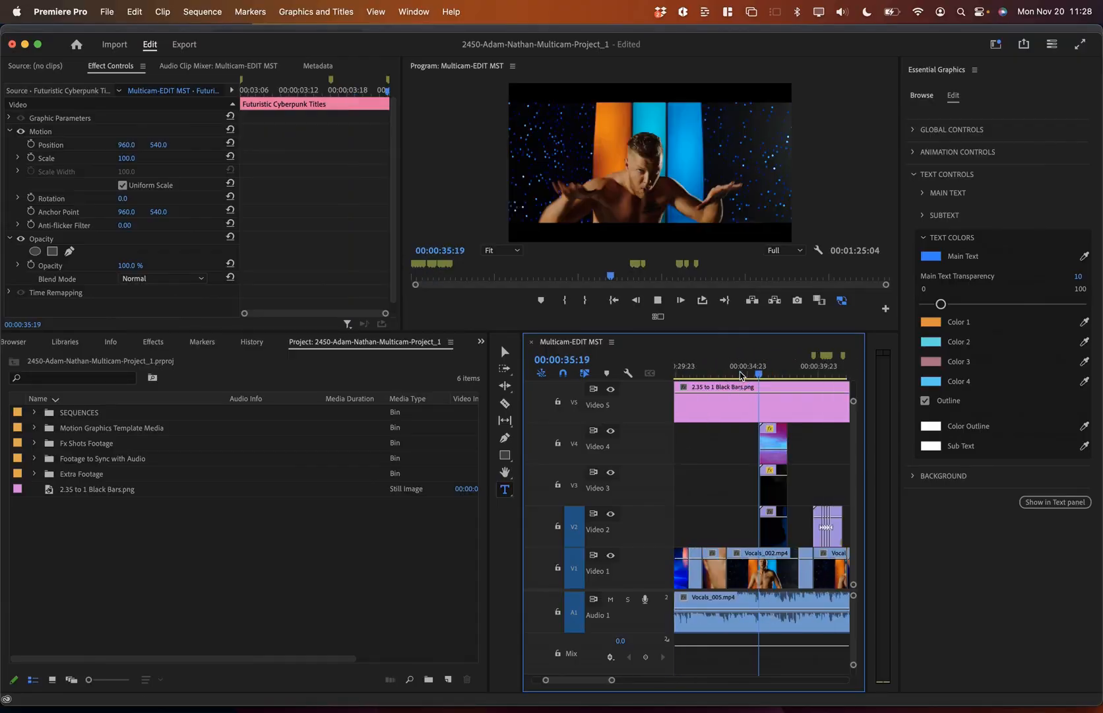
key(space)
key(super+Tab)
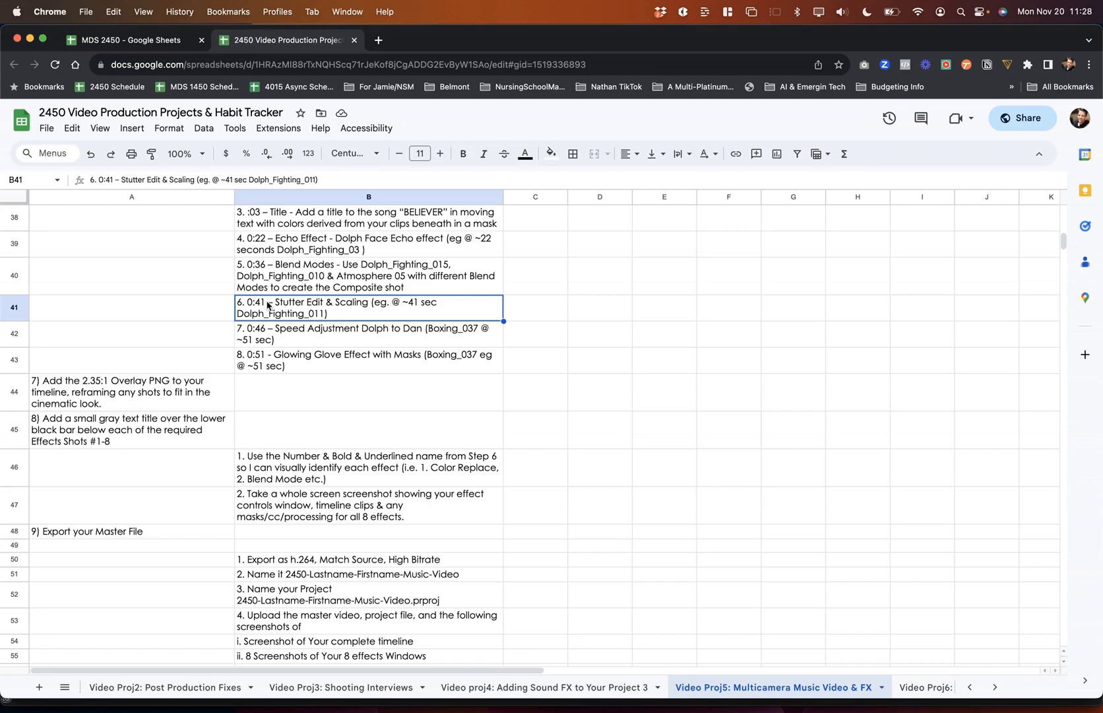
click(370, 276)
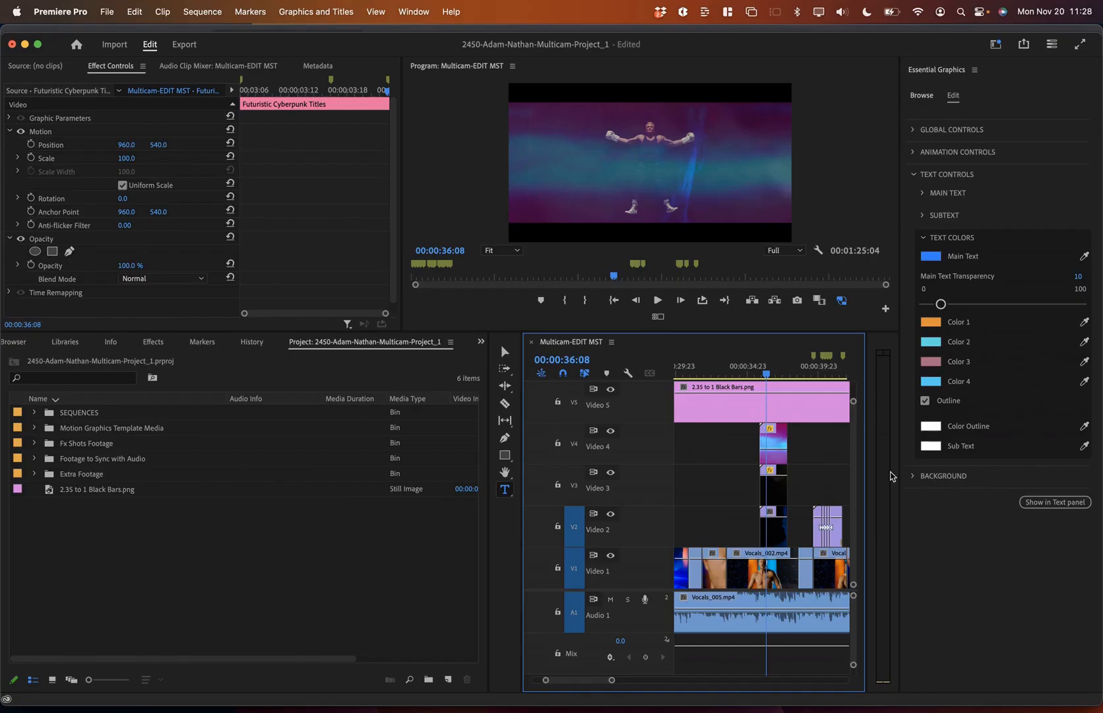
Step: Screenshot the composite's effect settings, then review the Atmosphere_005 and Dolph_Fighting clips' scale and blend modes
click(775, 464)
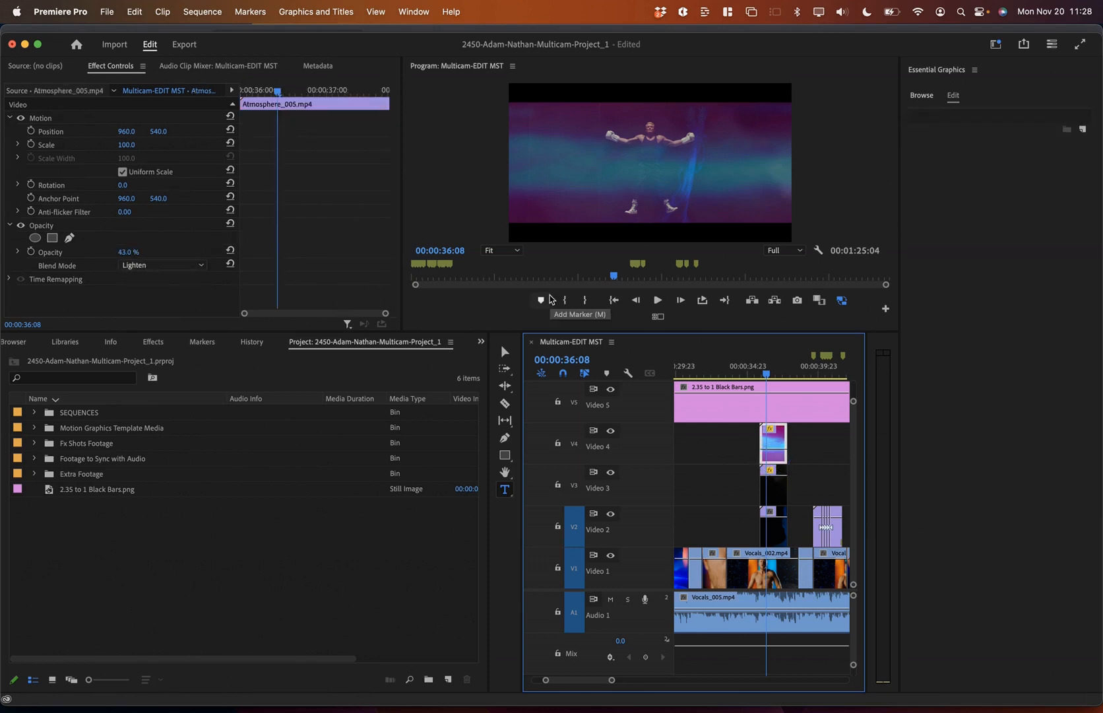
key(shift+super+3)
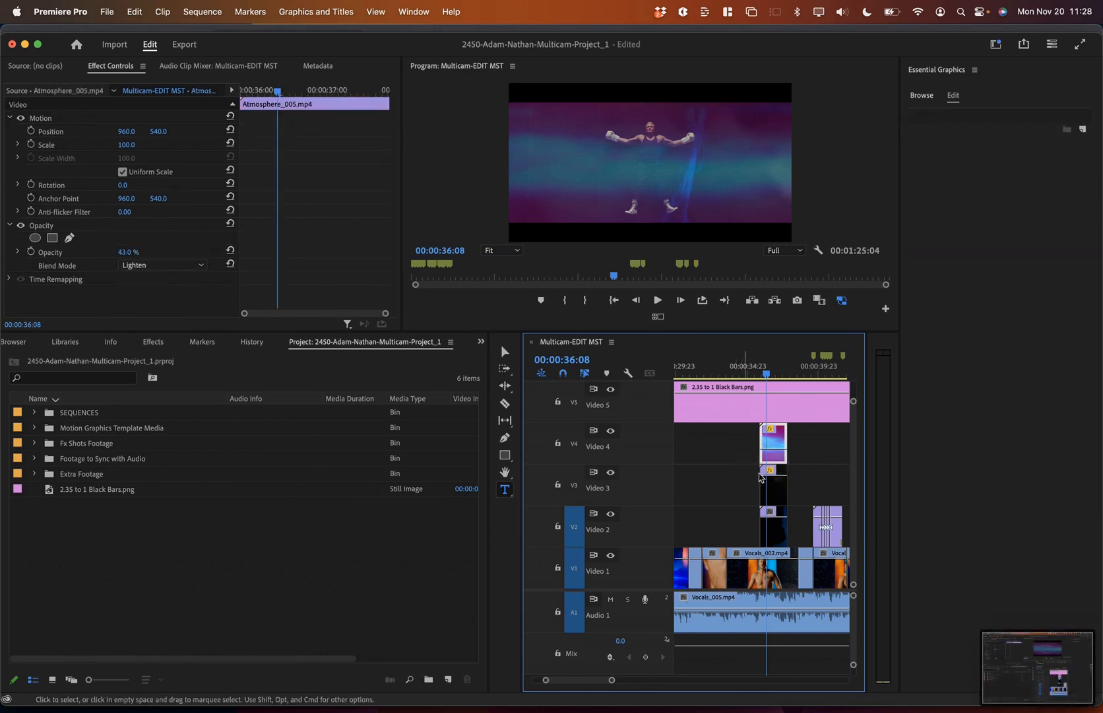
click(777, 495)
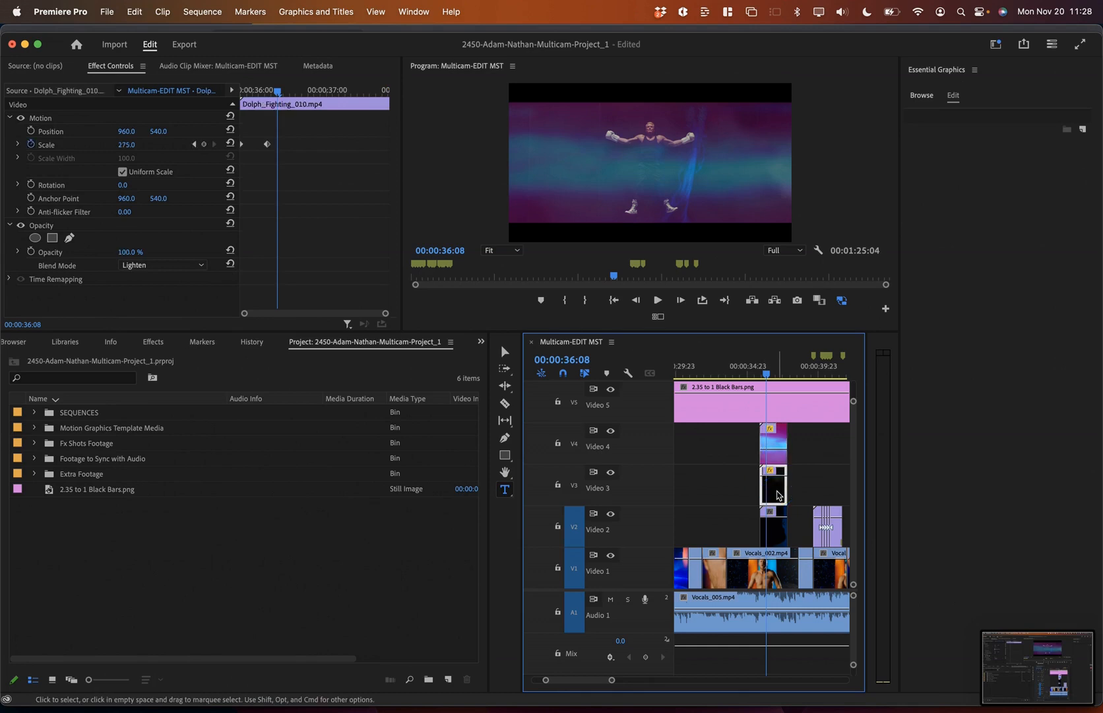
click(784, 521)
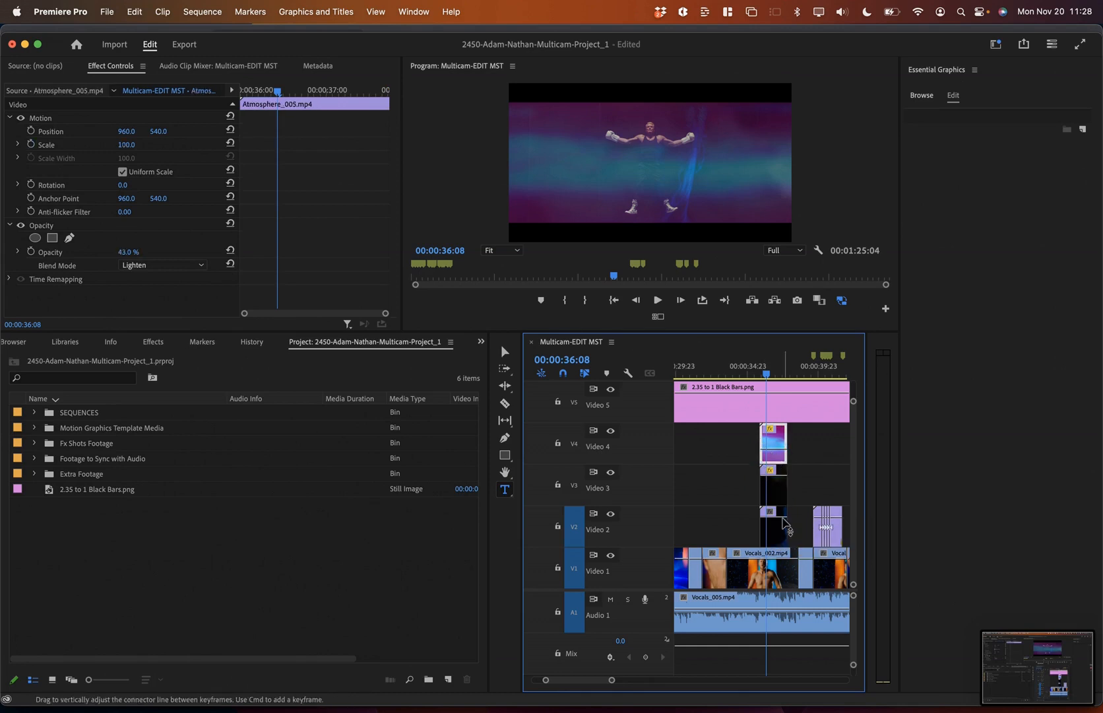
click(776, 527)
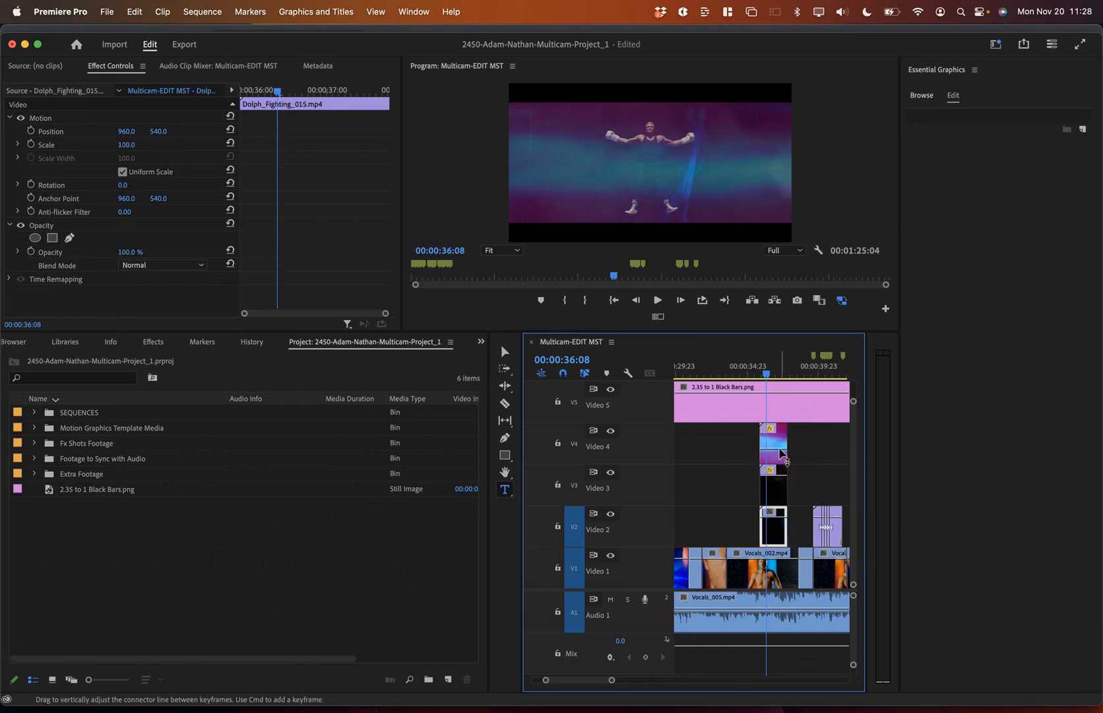
click(773, 488)
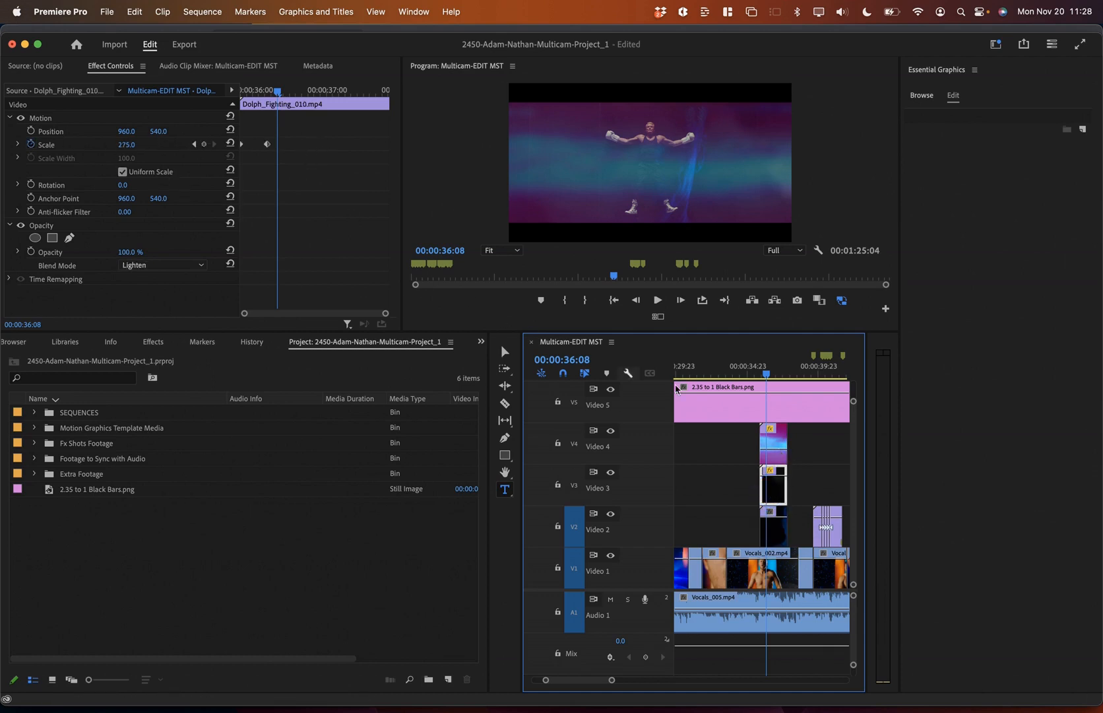
key(super+Tab)
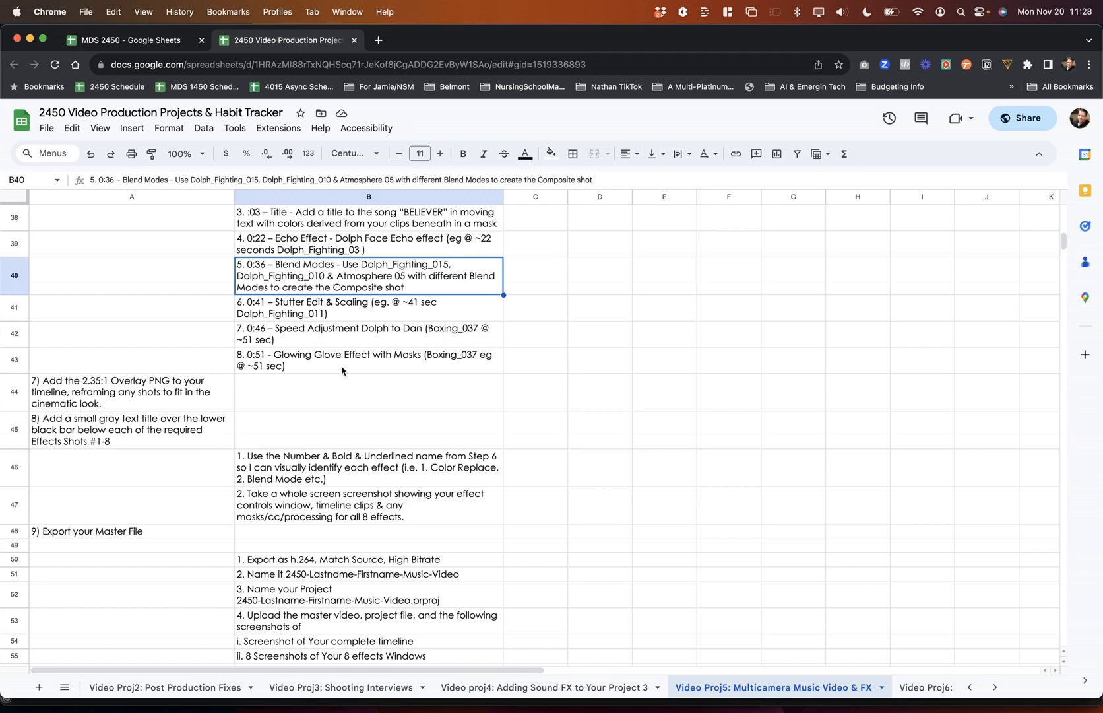
Step: Read the screenshot instruction in B47 and the 'Export your Master File' steps below it
click(316, 514)
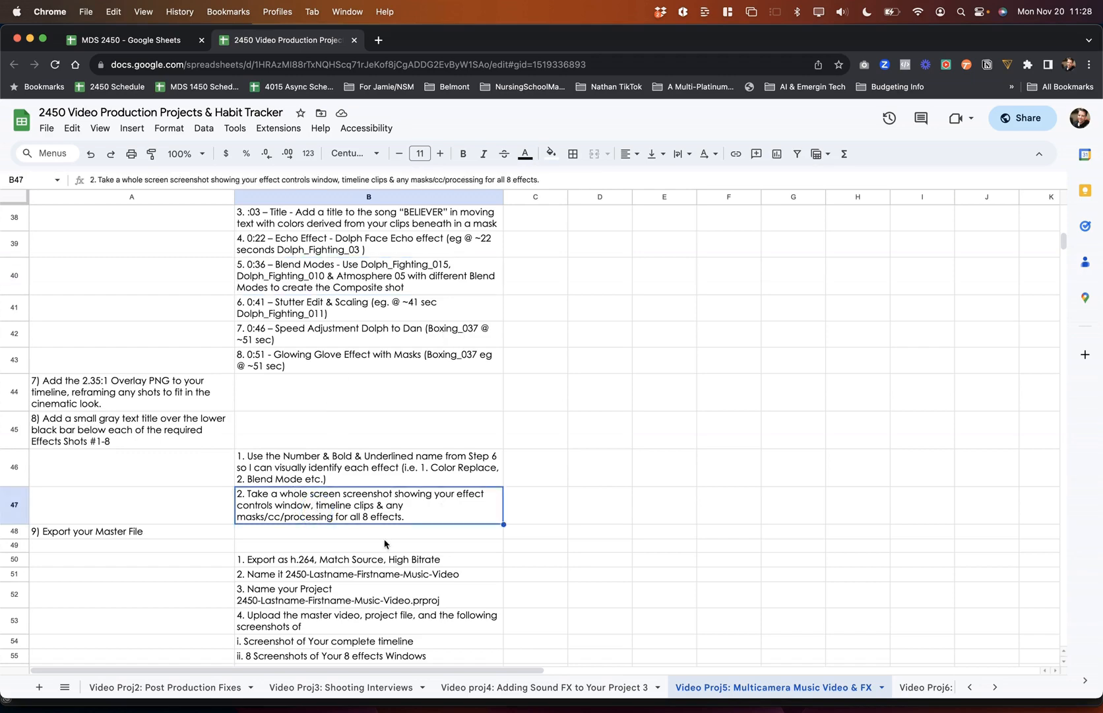
scroll(385, 544, down, 4)
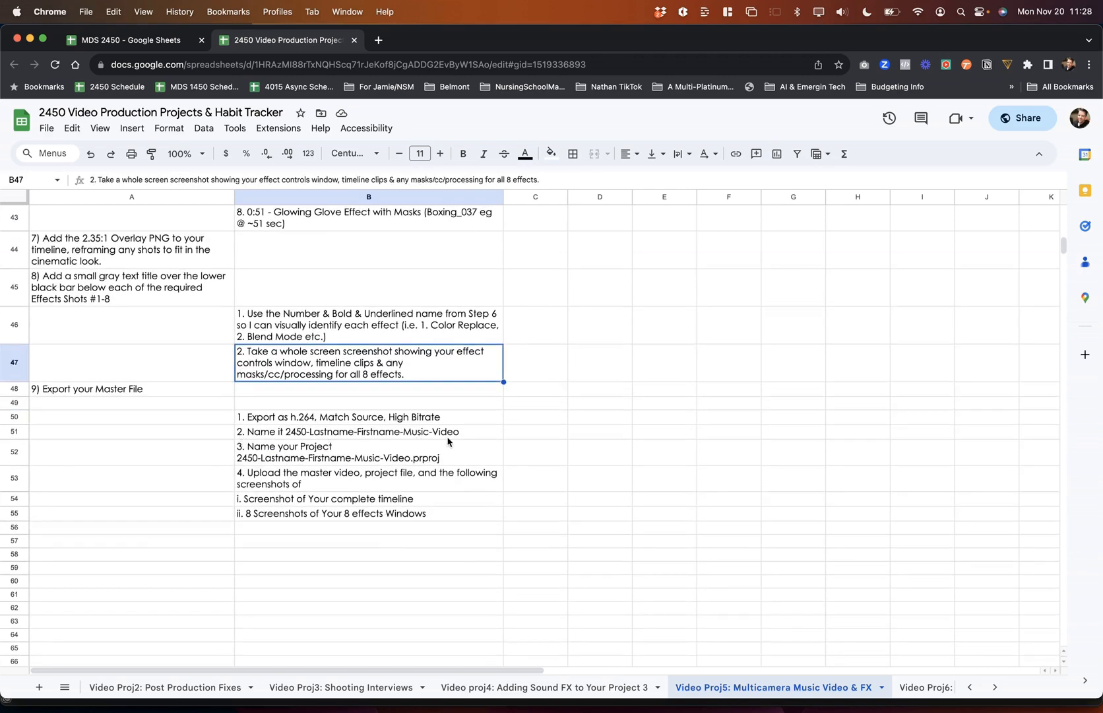
key(super+Tab)
key(super+Tab)
key(super+Tab)
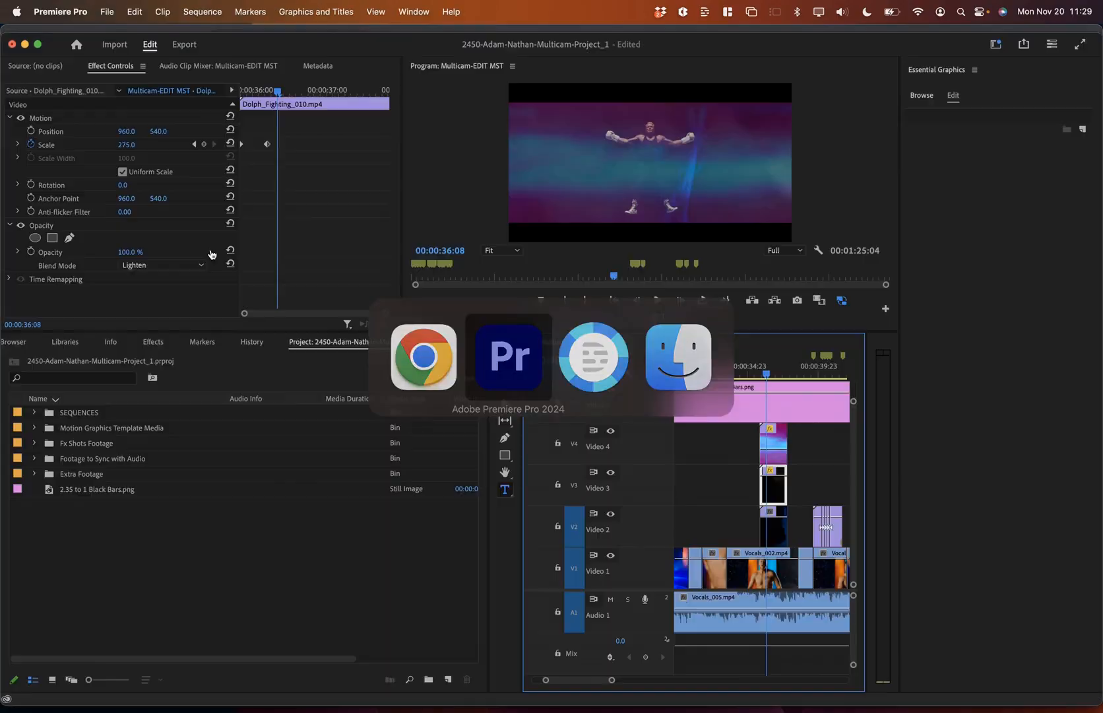
Step: Name the sequence's export file with '2450', the student's name and 'Froject Multicam'
click(183, 47)
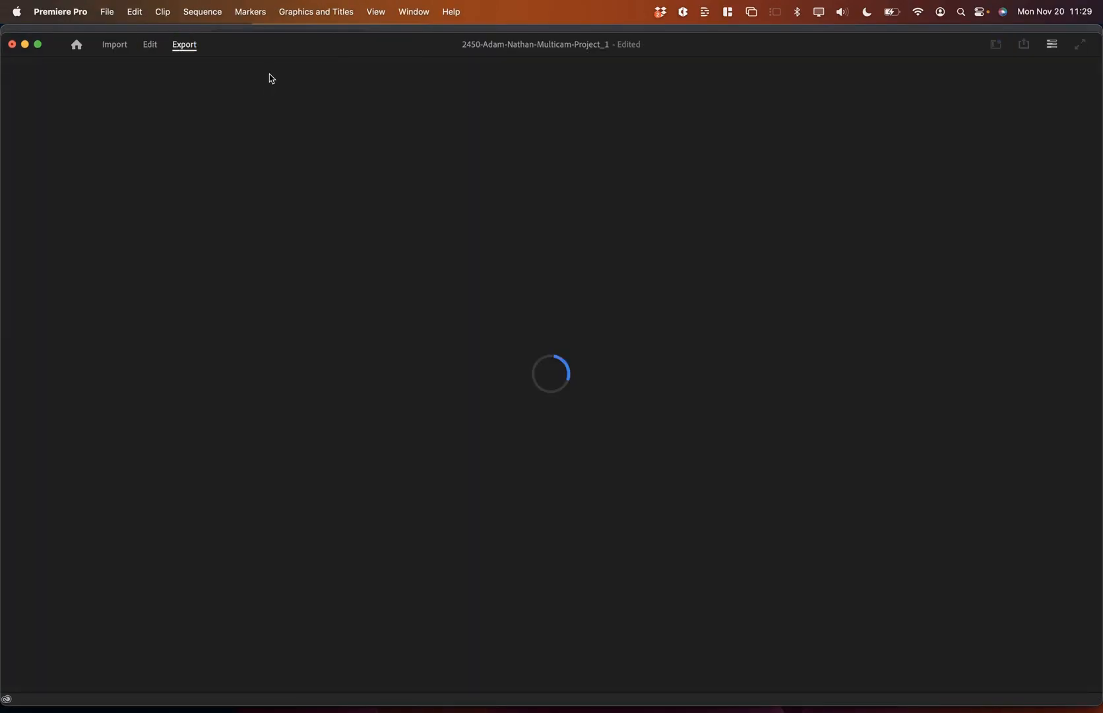
click(333, 104)
text(2450)
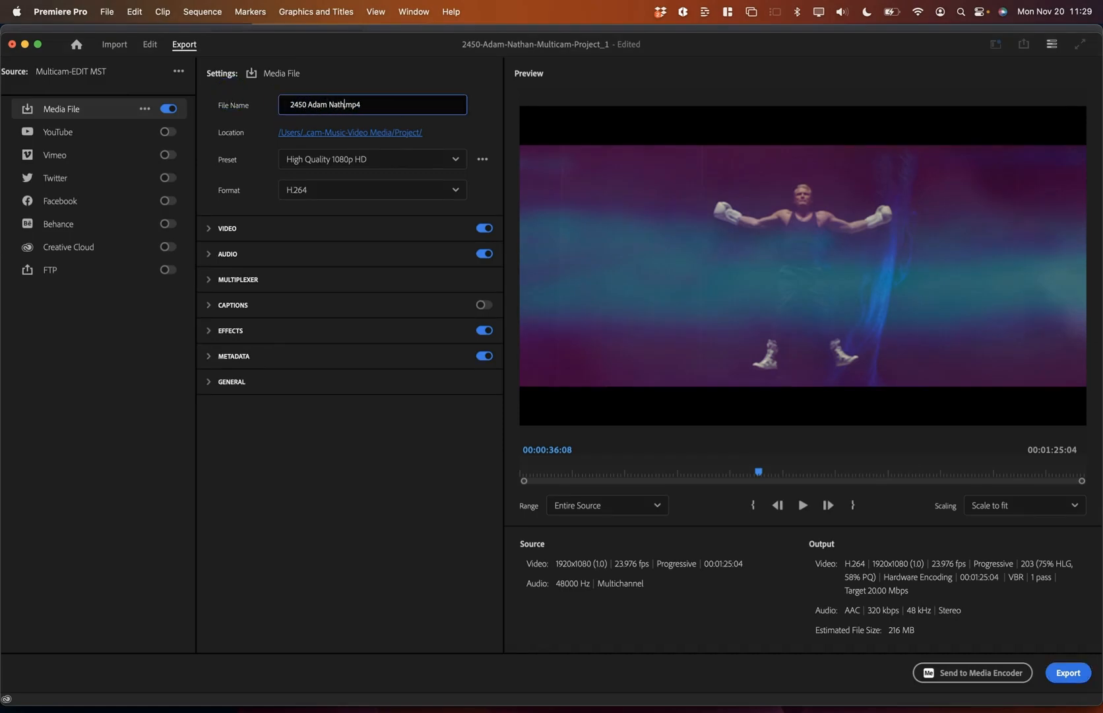
text(roject Multicam)
Step: Keep the High Quality 1080p HD preset and Entire Source range, then start the H.264 export
click(371, 158)
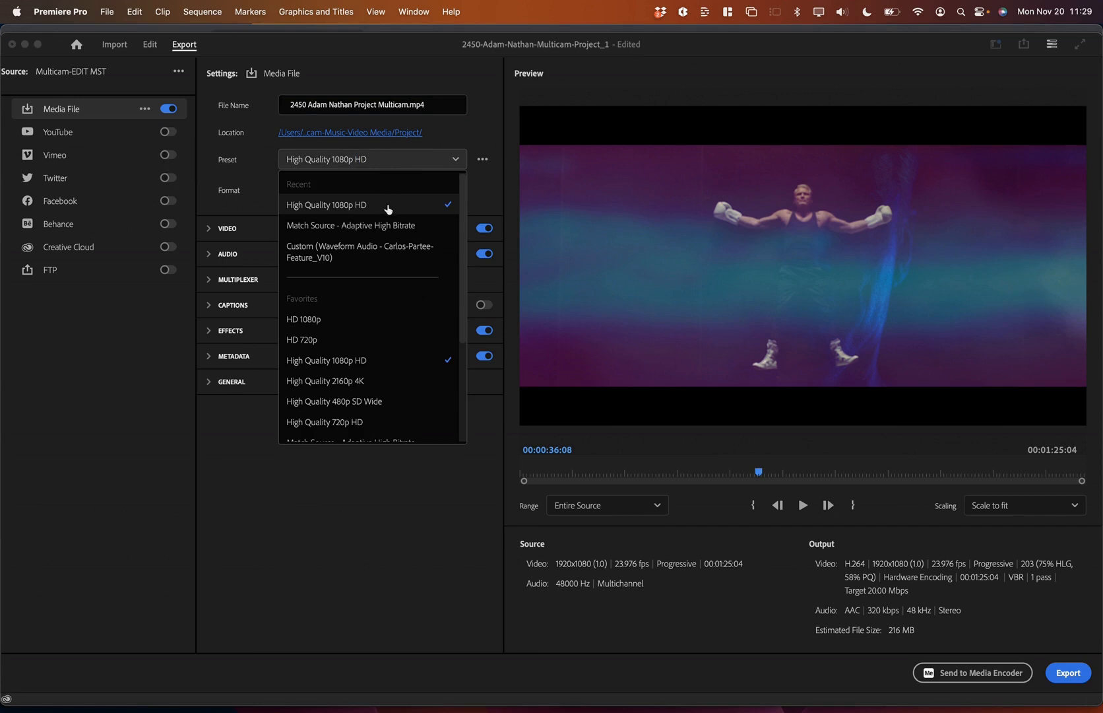
click(383, 203)
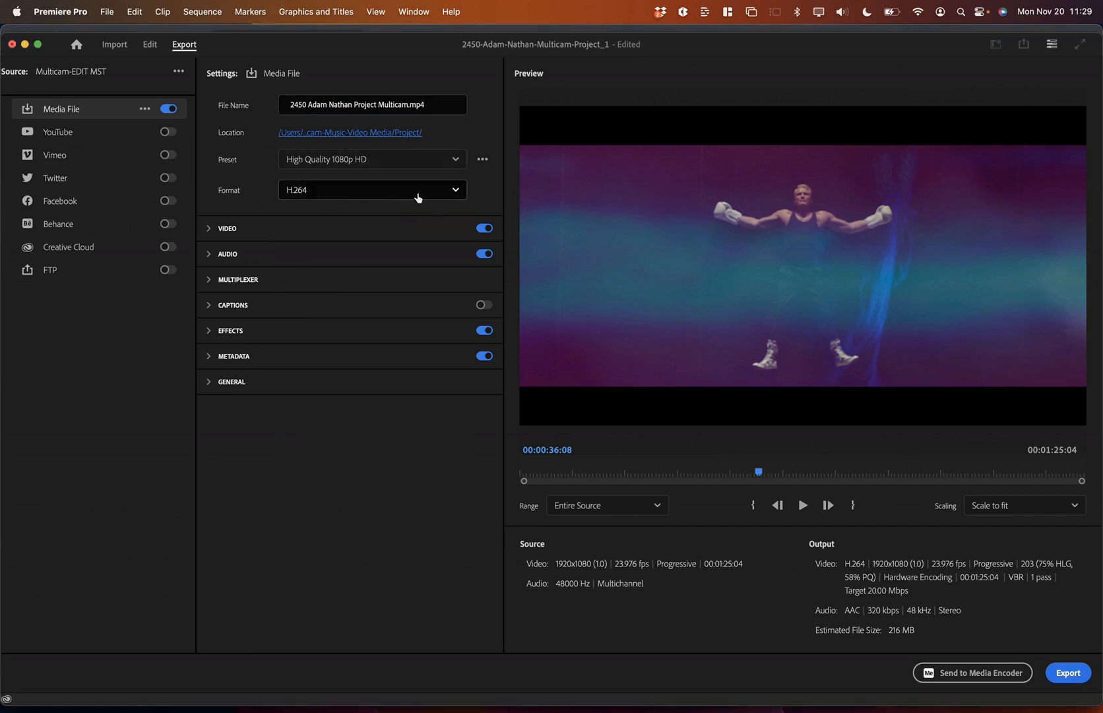
click(644, 505)
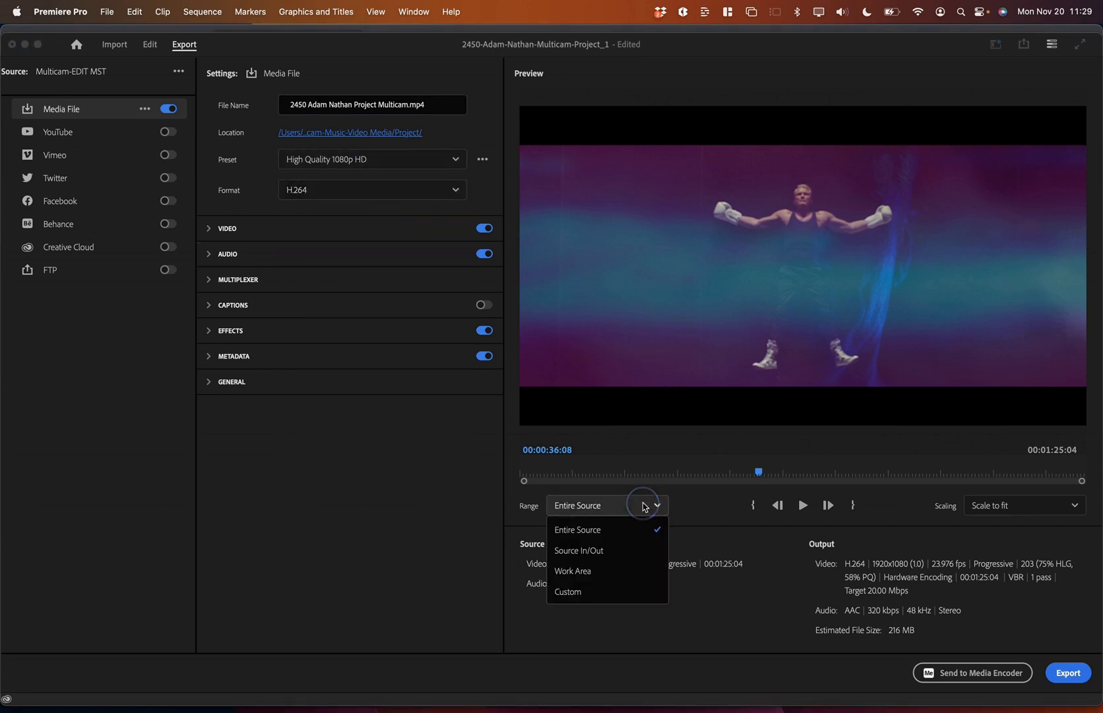
click(644, 505)
drag(761, 470, 1095, 473)
click(1068, 672)
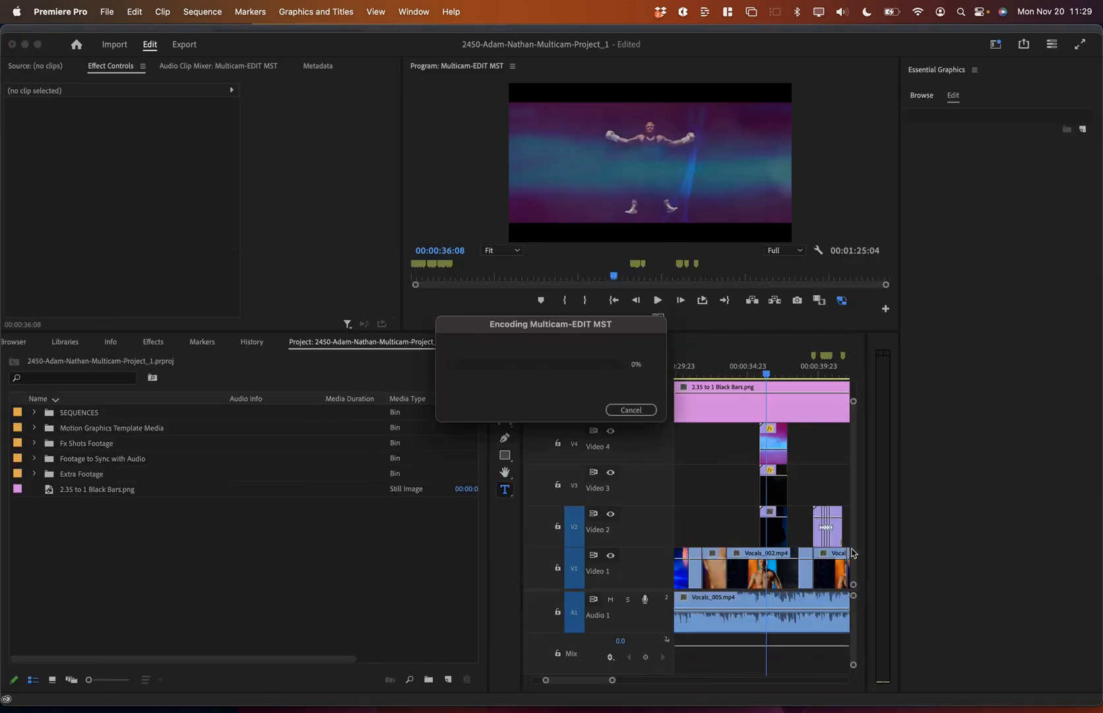
Step: Review the export, file-naming, project-name and upload instructions in cells B50–B53 while encoding runs
key(super+Tab)
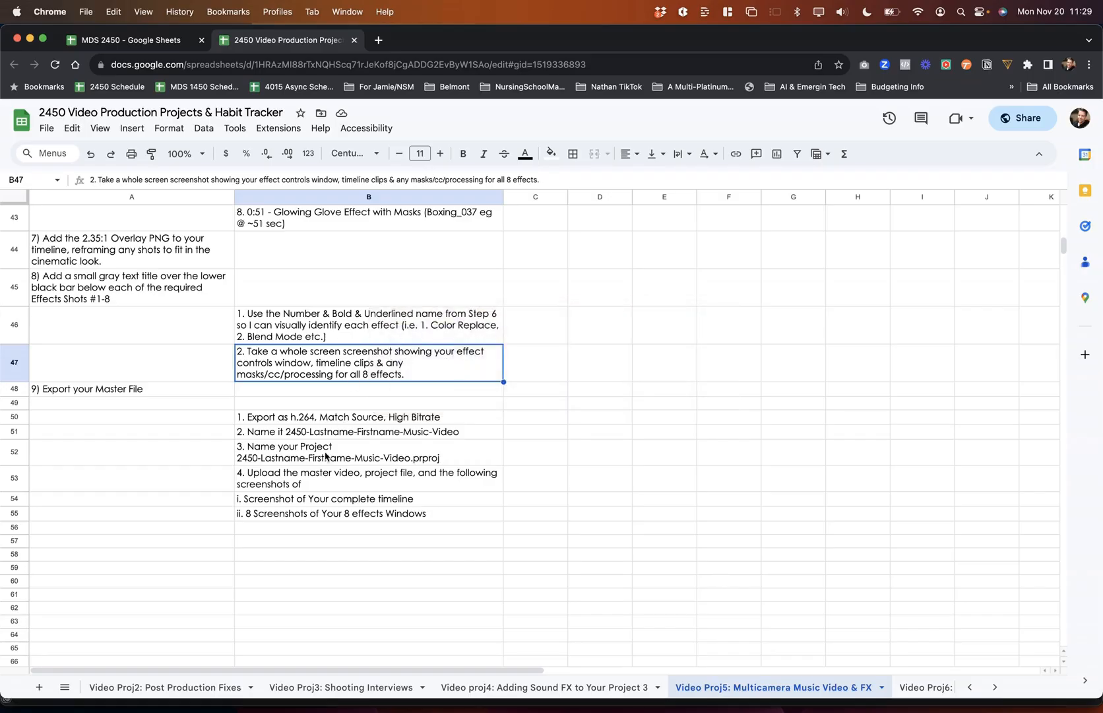
click(333, 432)
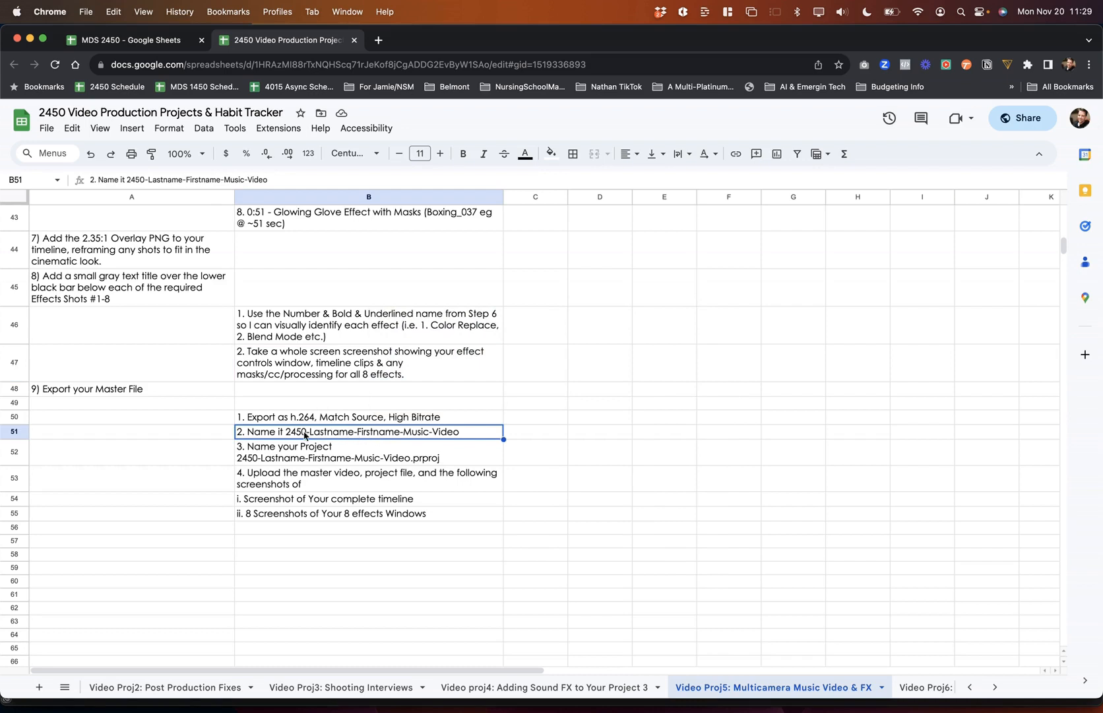
double_click(418, 431)
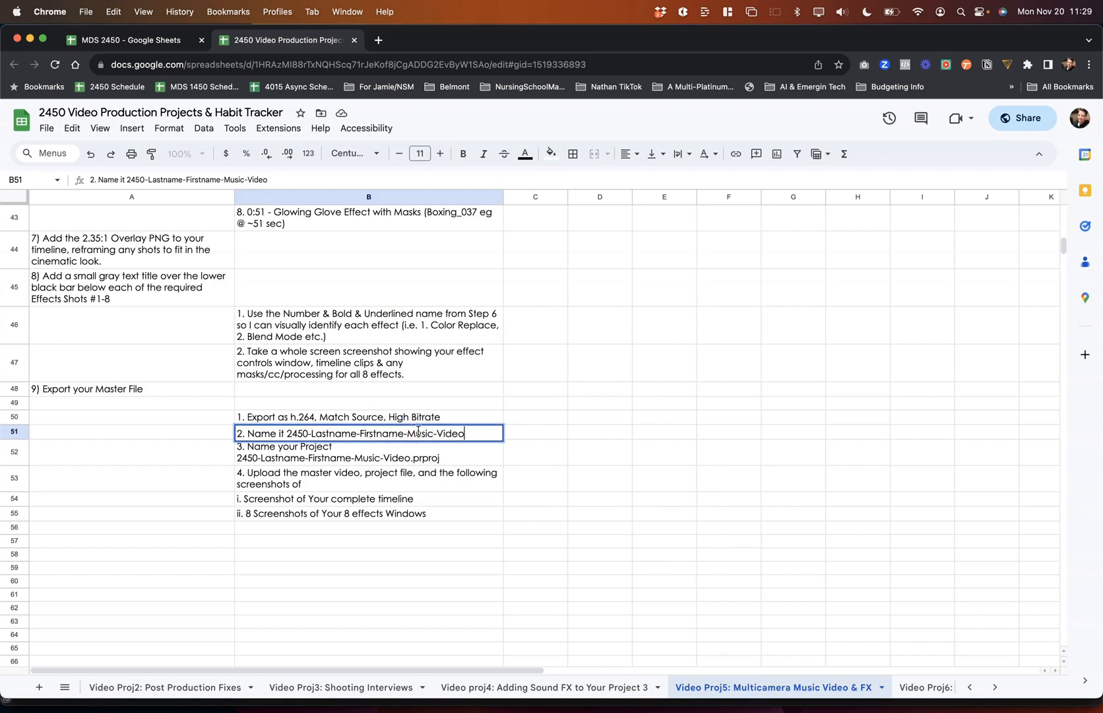
click(372, 463)
click(382, 432)
click(377, 453)
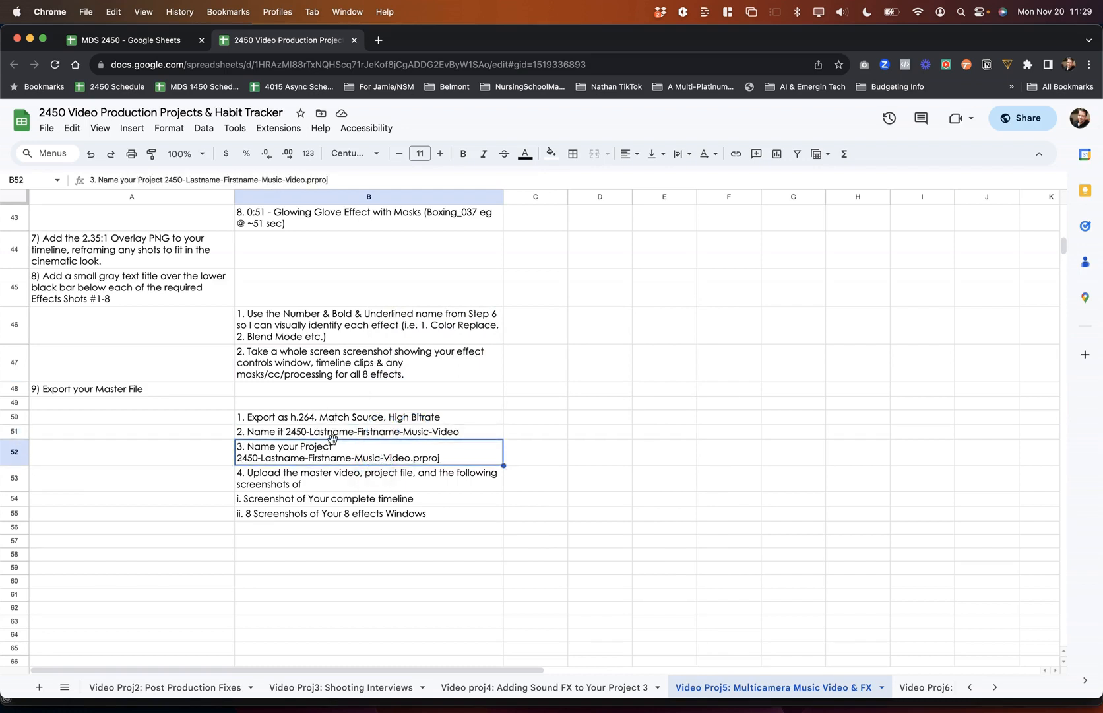
click(288, 474)
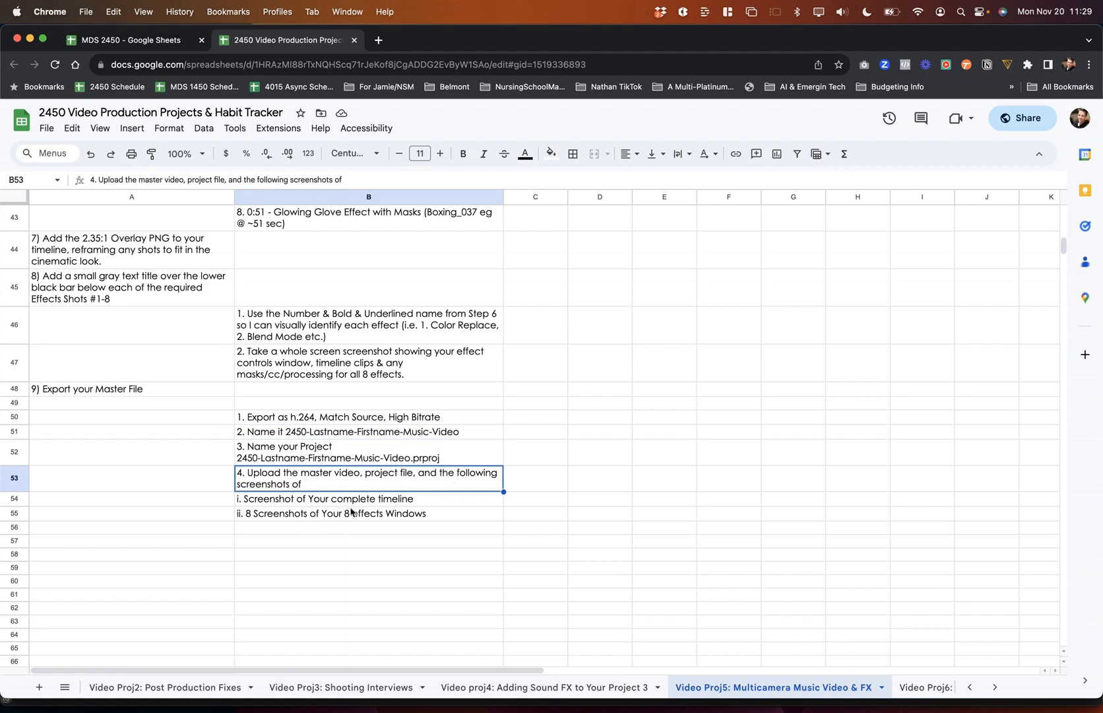
click(347, 417)
click(351, 481)
click(423, 457)
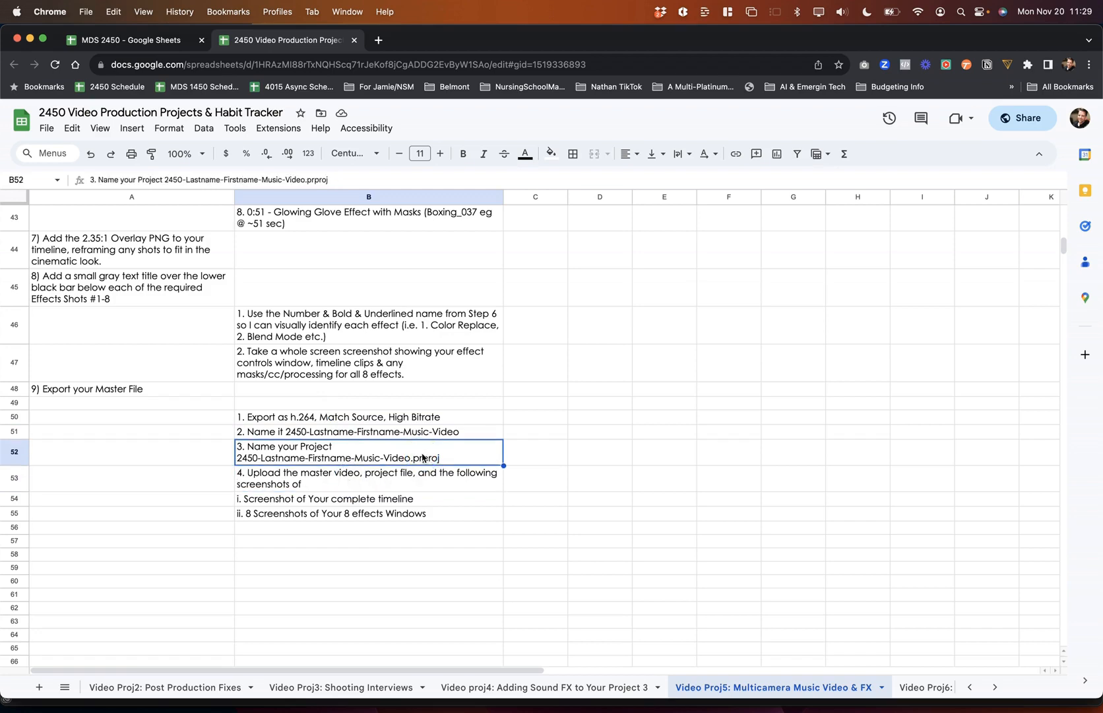
Step: Go to the 11/20 class recording entry in the MDS 2450 schedule and check encoding progress
click(165, 41)
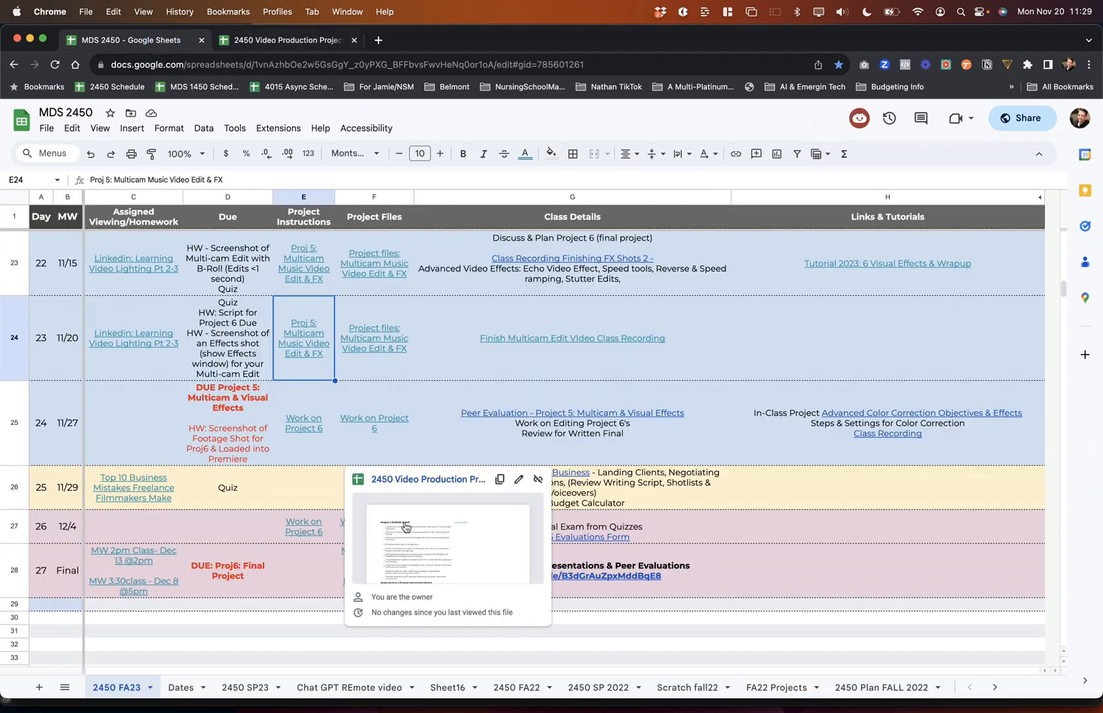
click(599, 361)
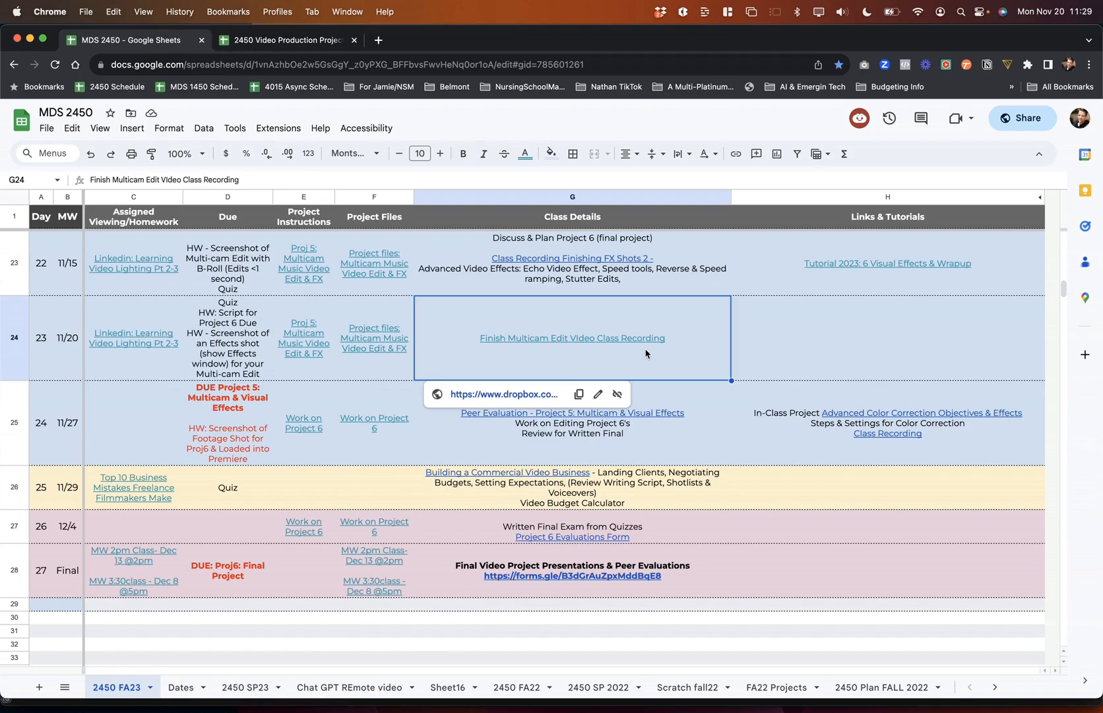
key(super+Tab)
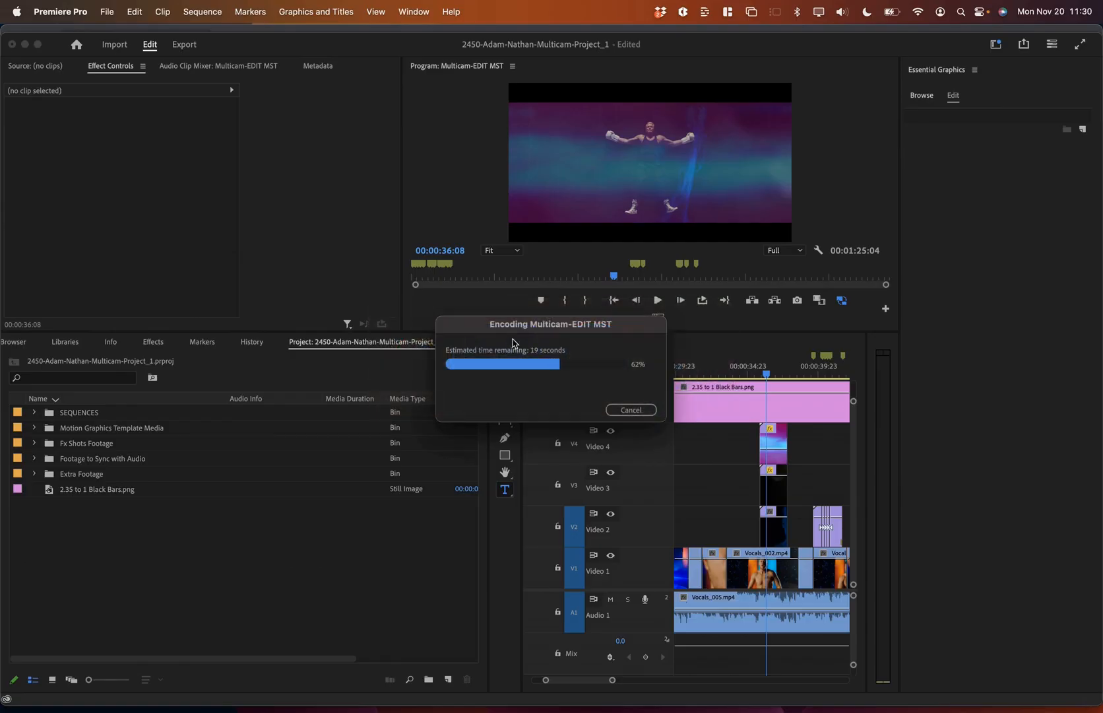
key(super+Tab)
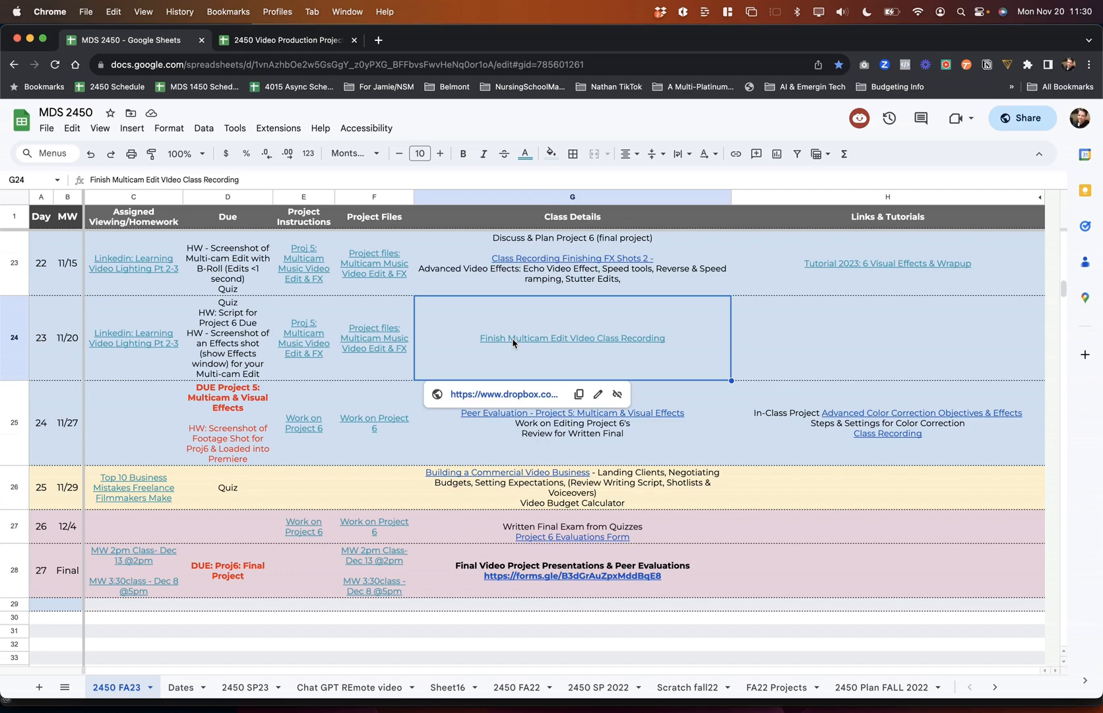